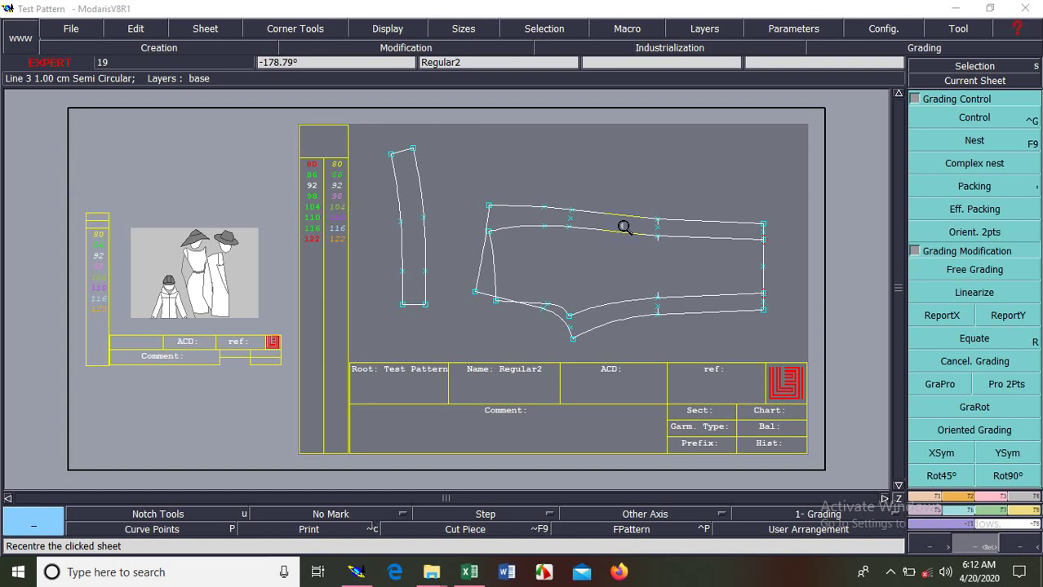
In Excel, check the size 80 and 86 headings and their 1/2 waist values, 23 and 25.
click(469, 572)
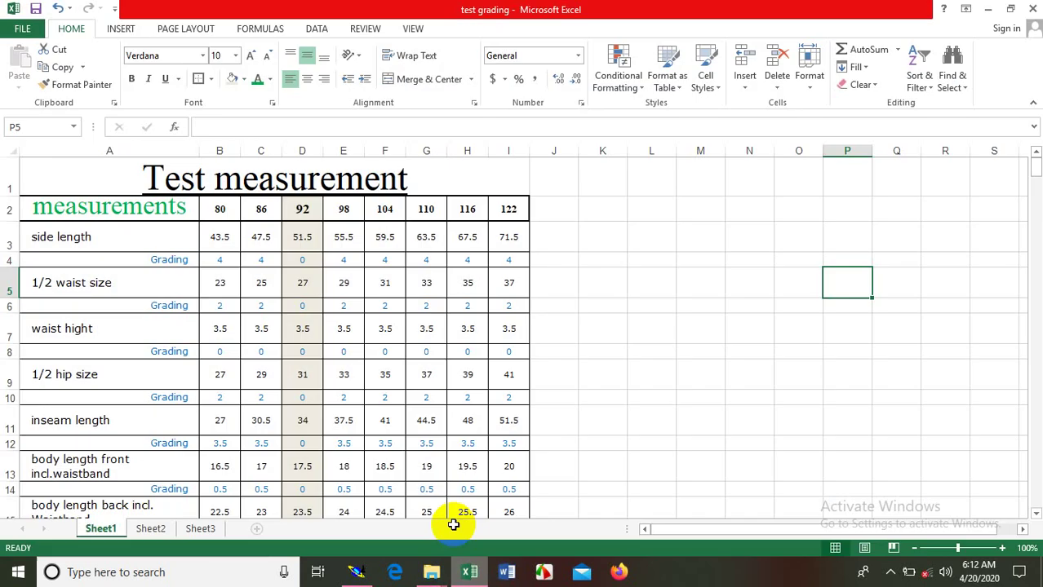
click(620, 285)
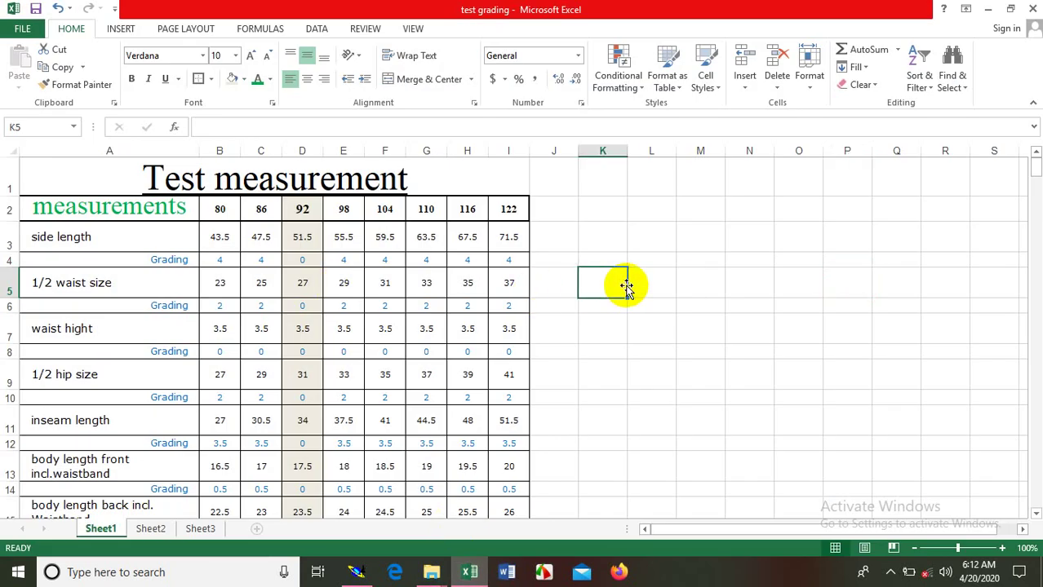
click(225, 212)
click(263, 210)
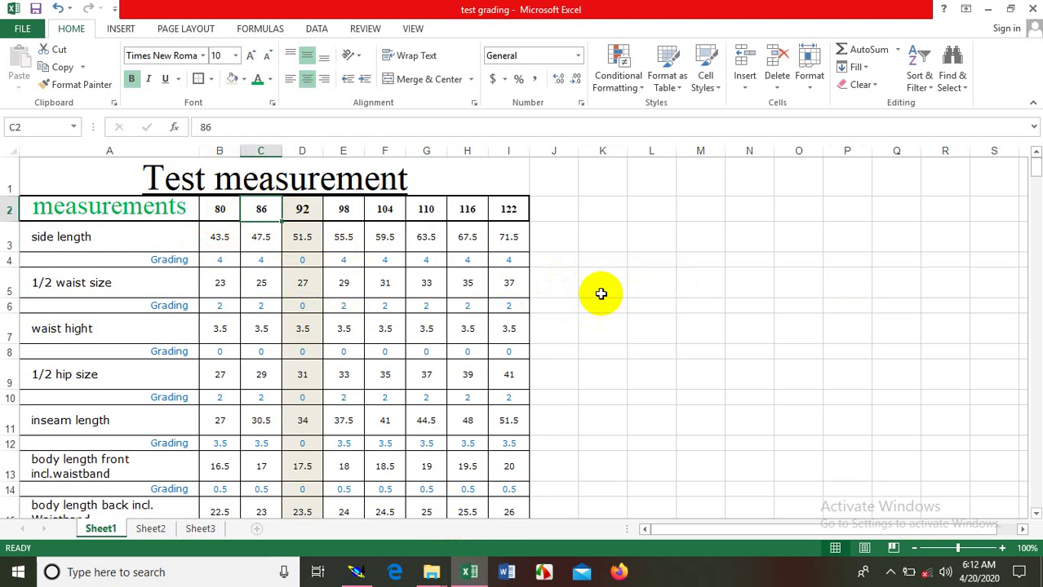
click(221, 283)
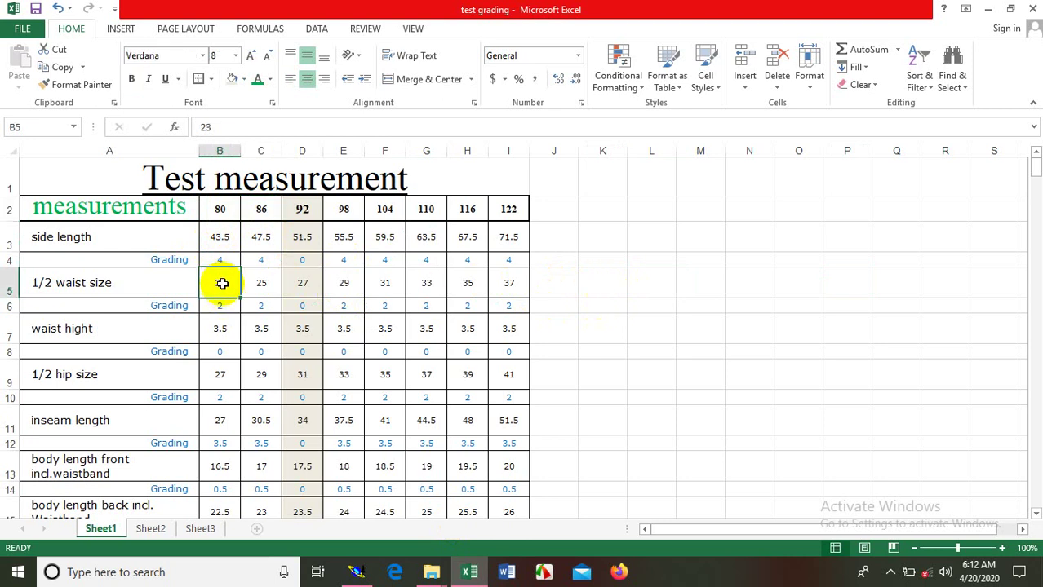
click(262, 283)
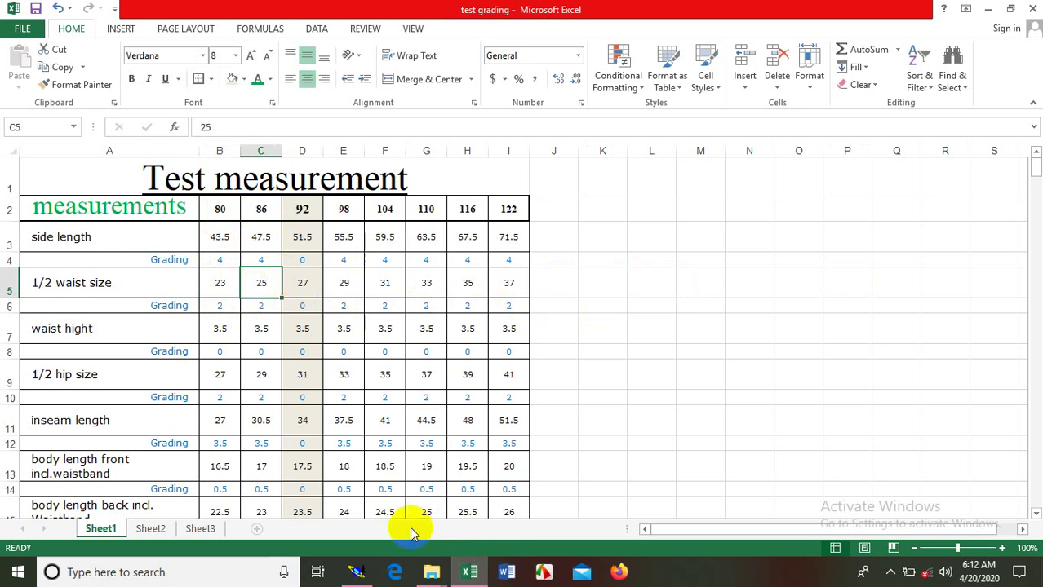
click(355, 572)
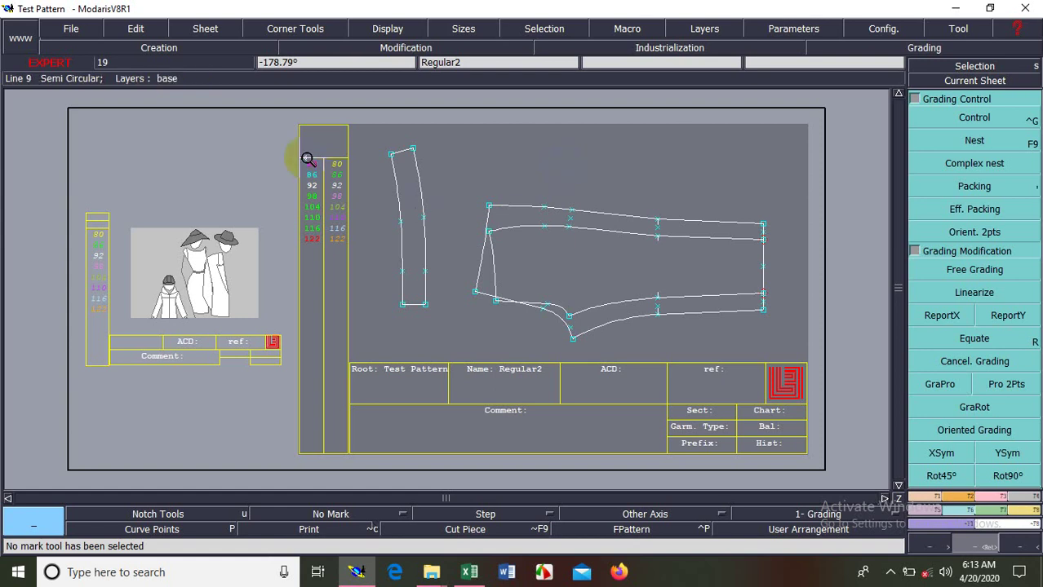
Zoom in on the Regular2 trouser pieces so they fill more of the sheet.
click(838, 387)
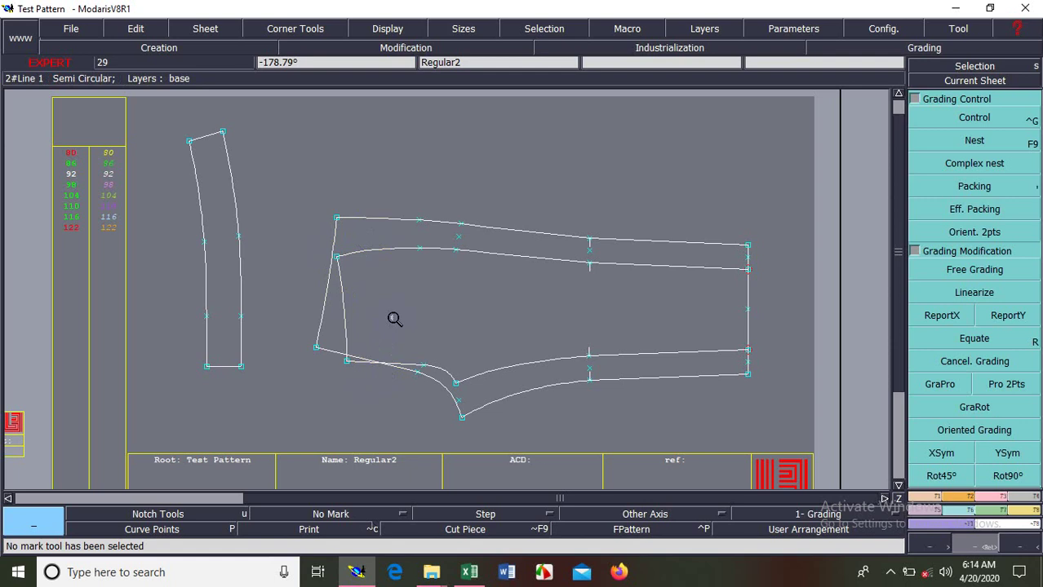
Draw a horizontal straight line across the trouser piece.
key(l)
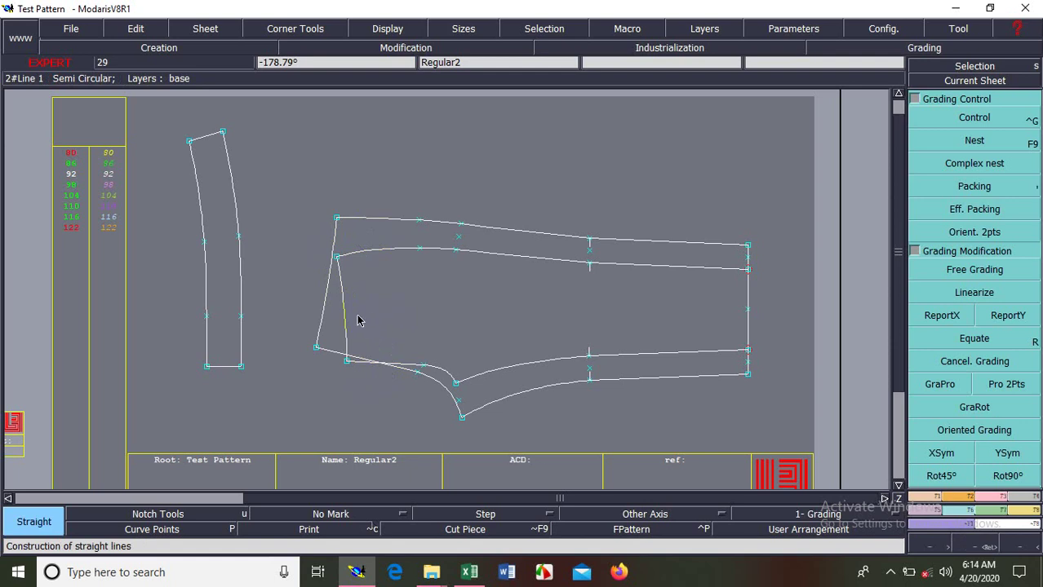
click(291, 300)
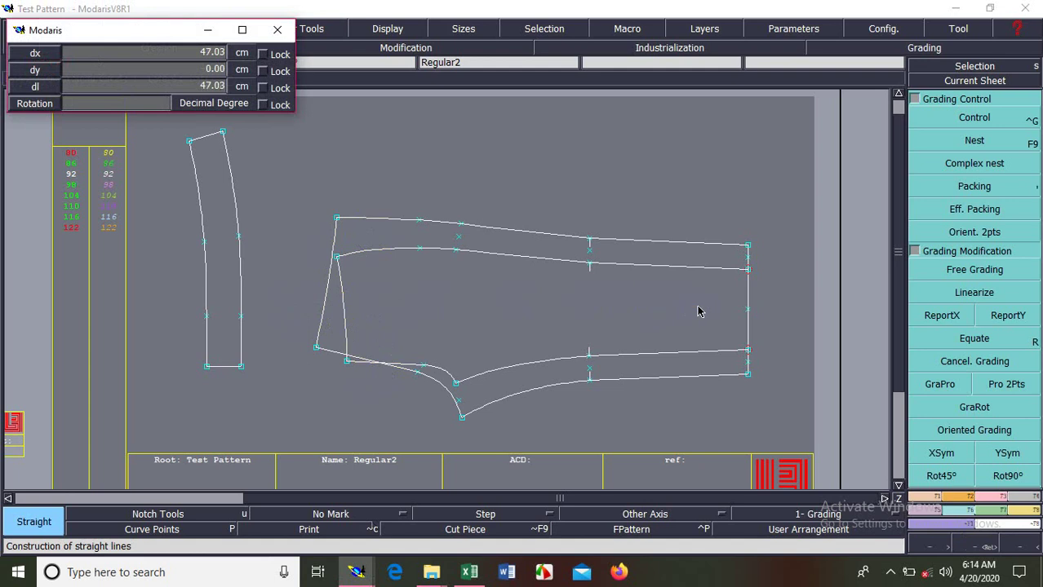
click(791, 307)
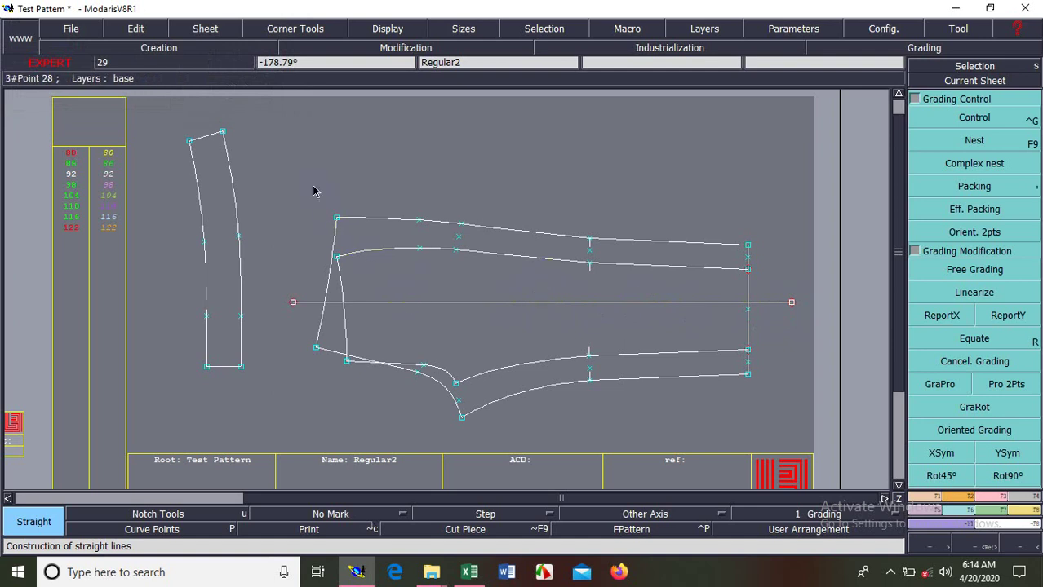
Select the upper and lower lines of the trouser piece, then activate Grading Control.
click(766, 287)
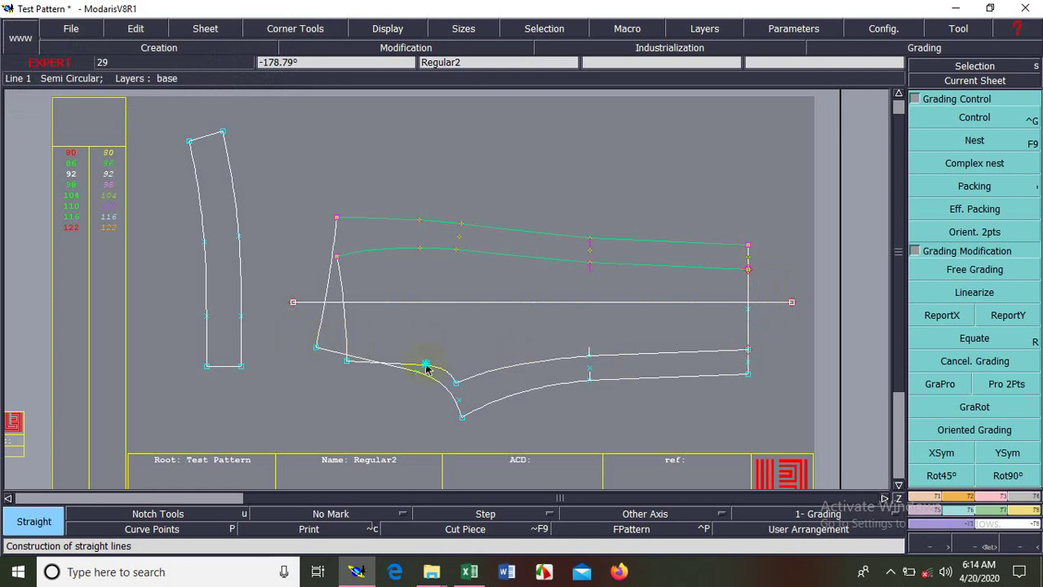
click(750, 407)
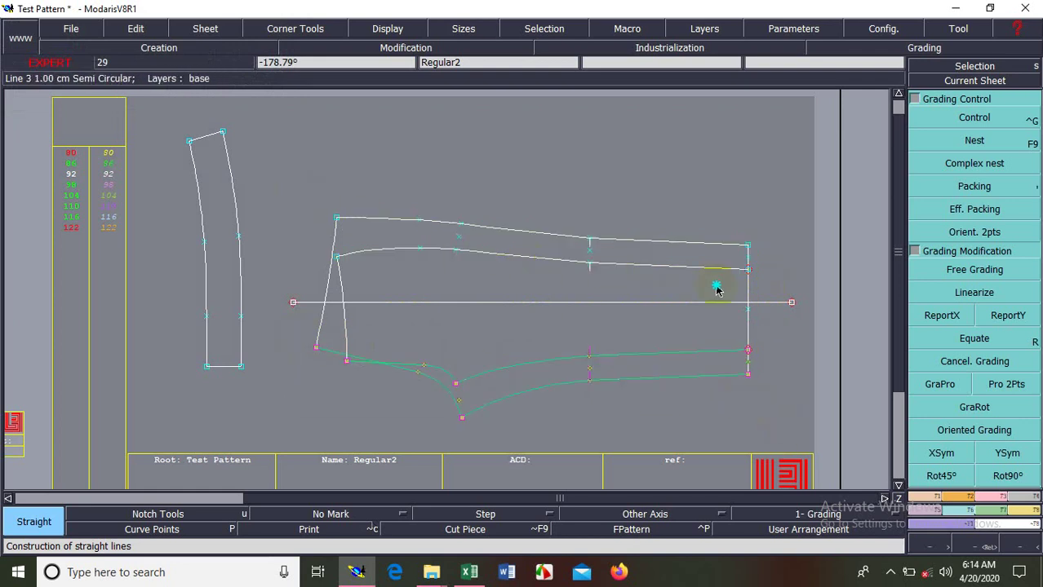
click(761, 290)
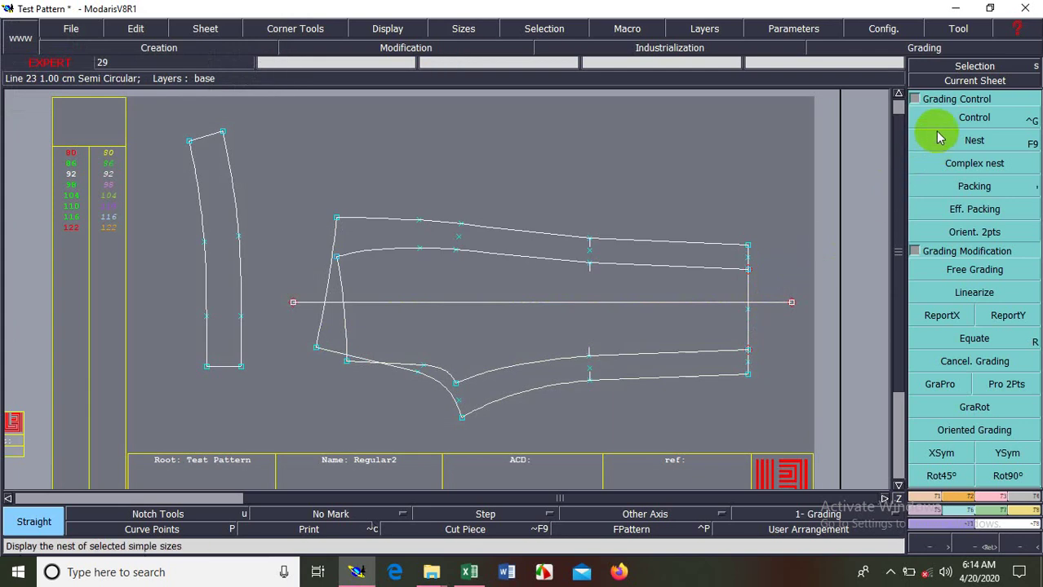
click(936, 122)
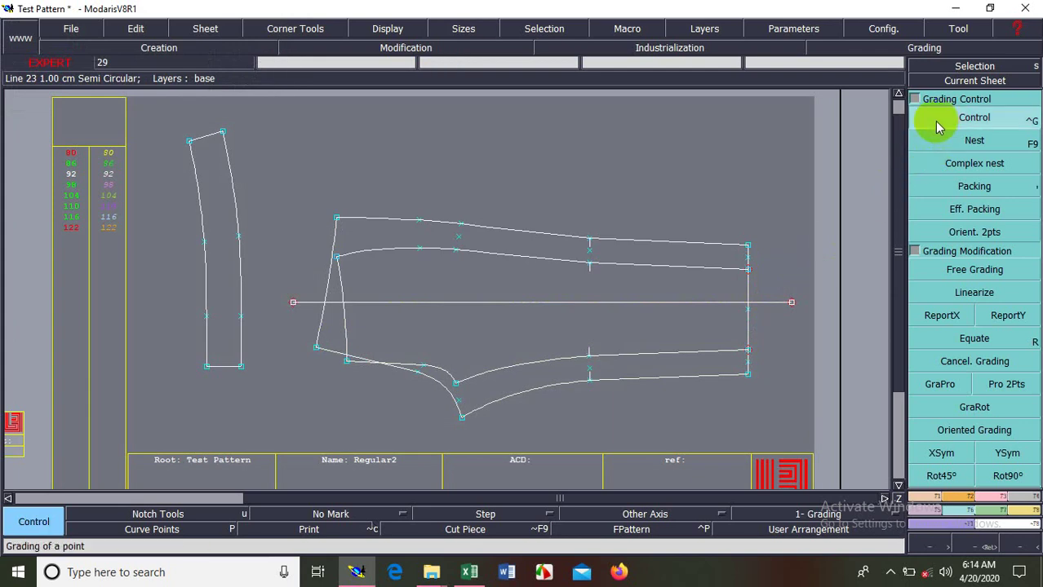
Inspect the grading tables of Point 33 and Point 28; Point 28 shows zero for every size.
click(589, 238)
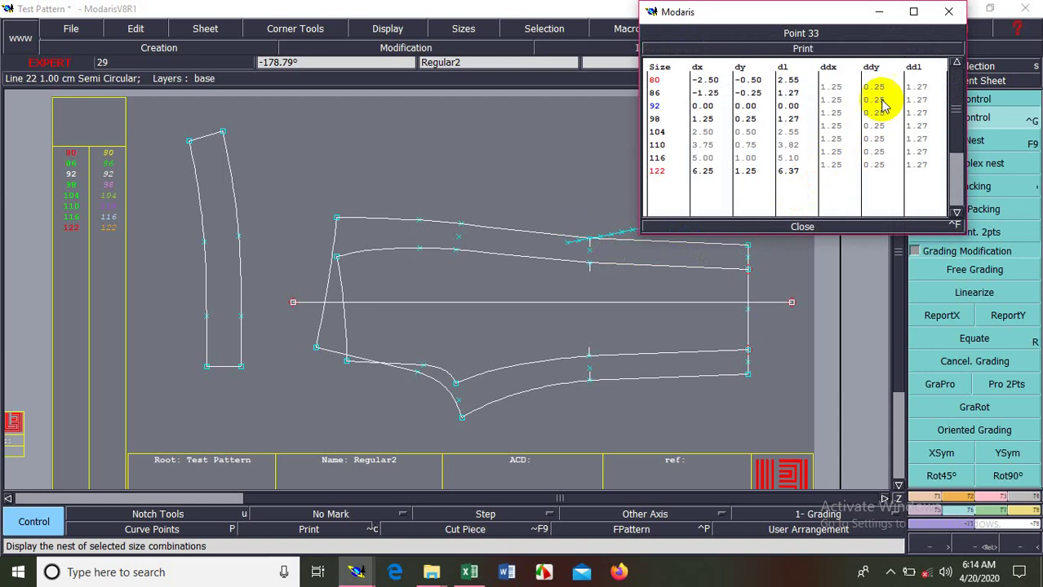
click(868, 228)
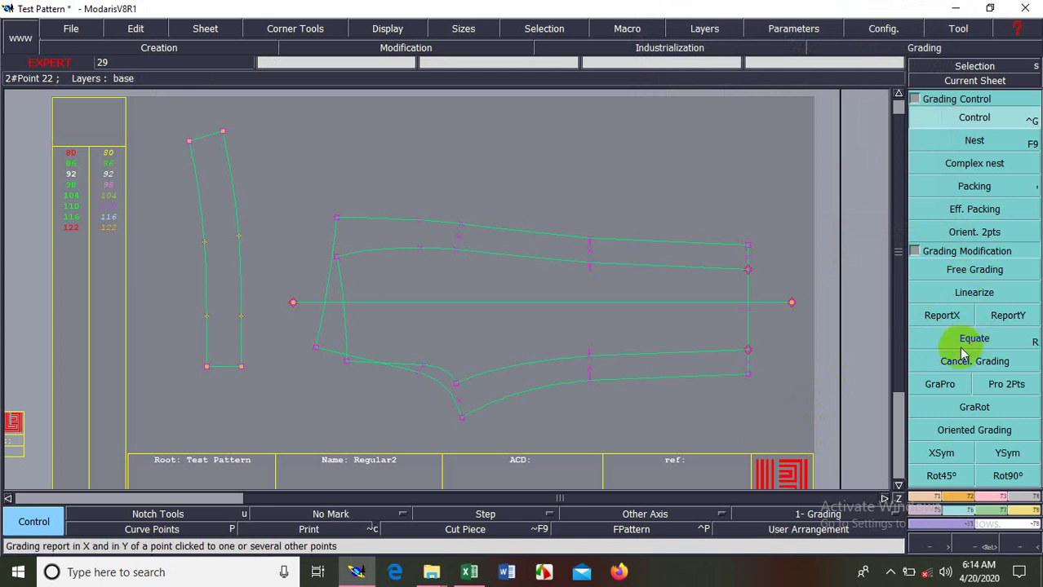
click(958, 361)
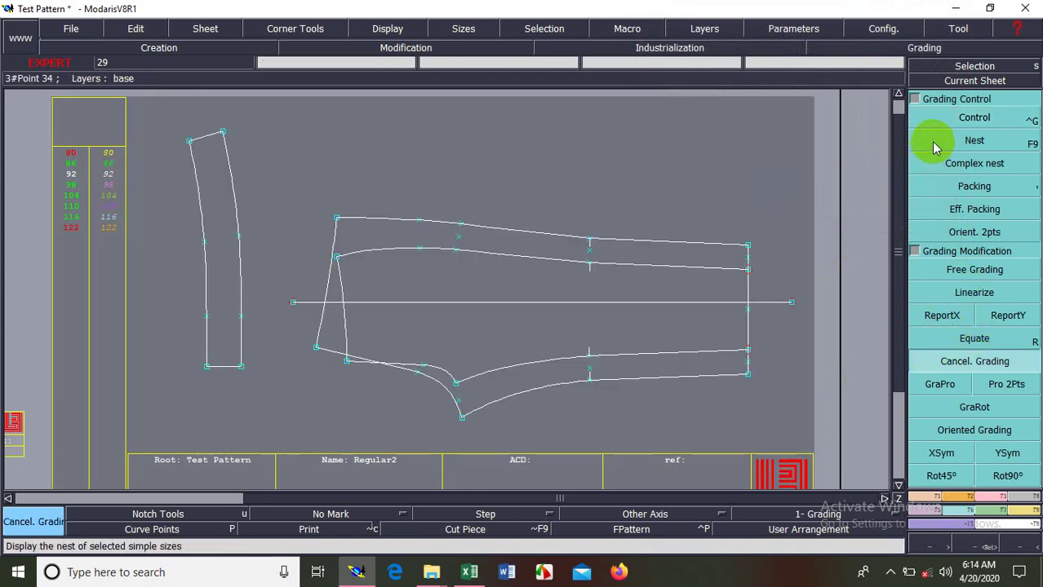
click(942, 119)
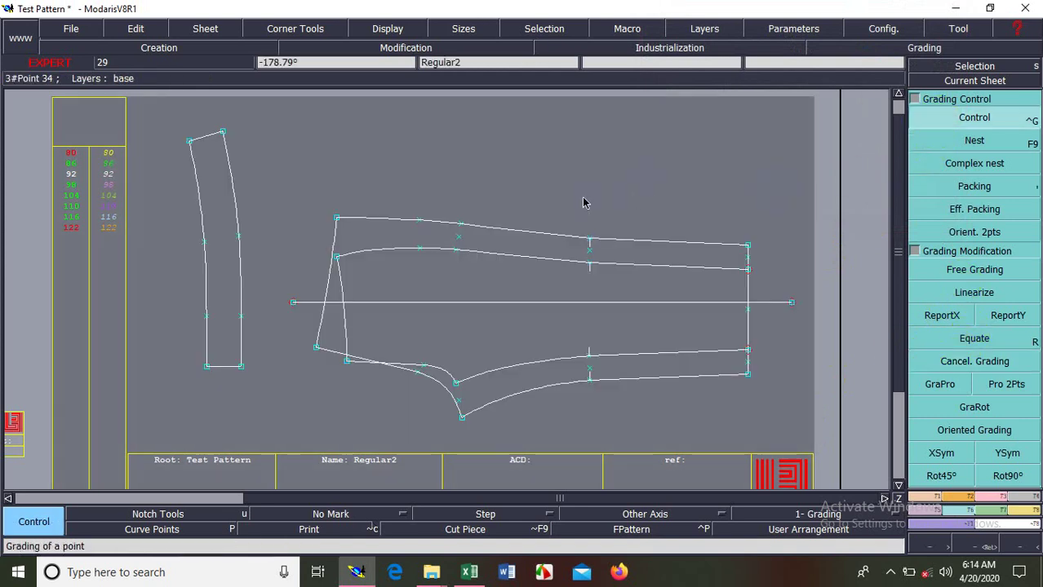
click(335, 219)
drag(872, 86, 879, 165)
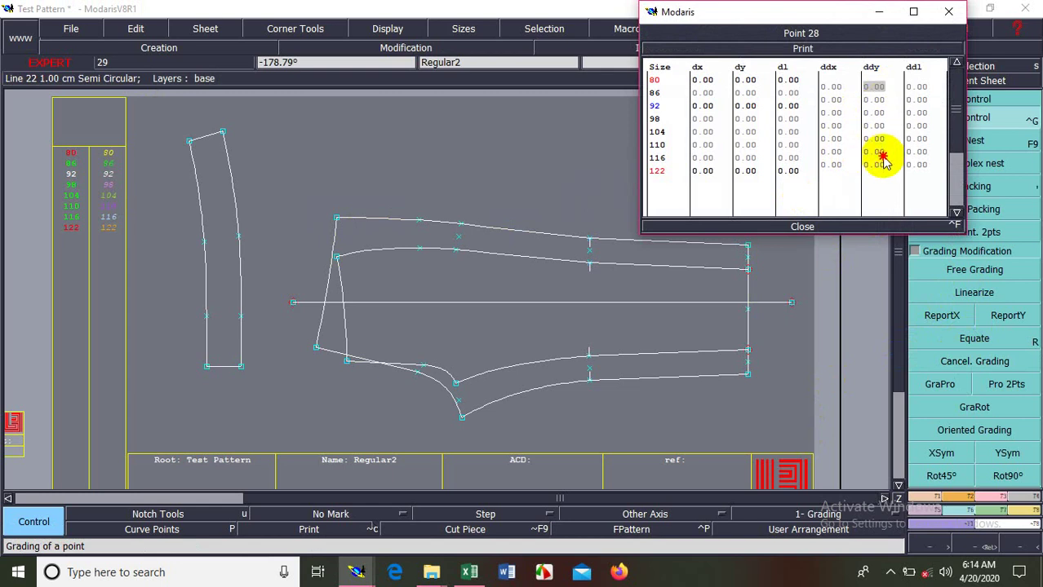
click(842, 275)
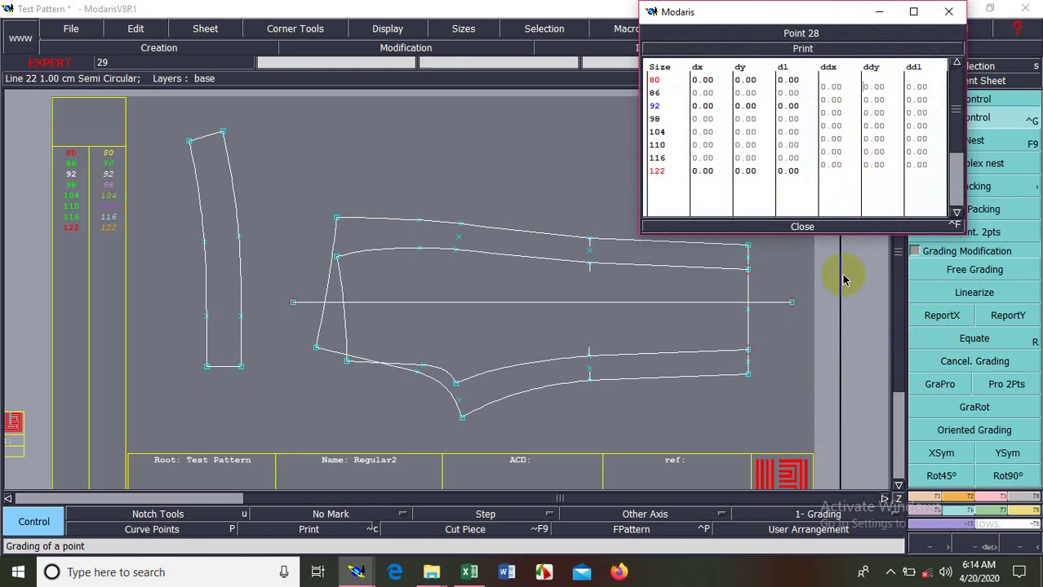
click(767, 228)
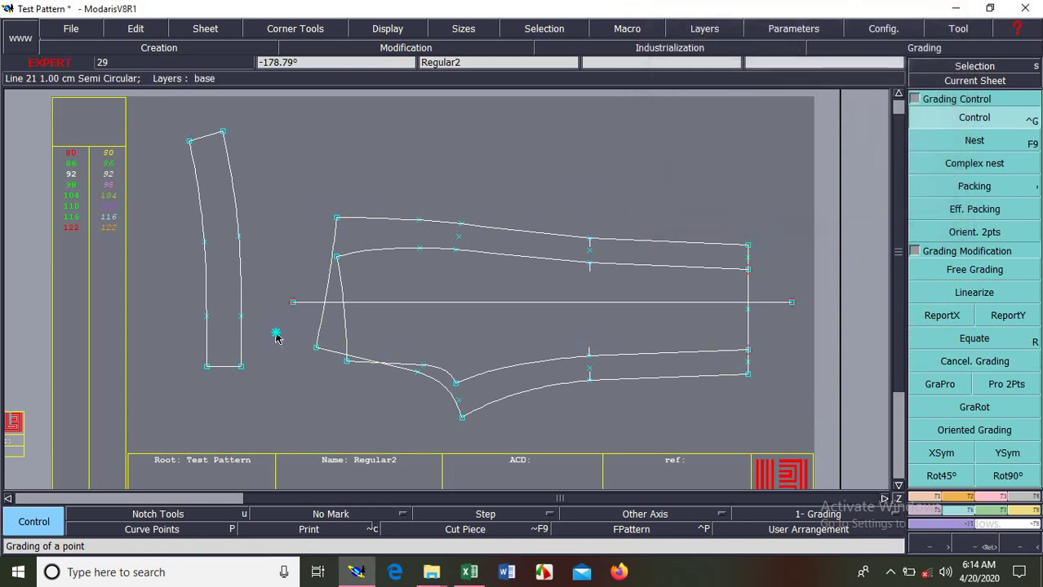
Delete the horizontal reference line from the sheet.
drag(275, 326, 804, 430)
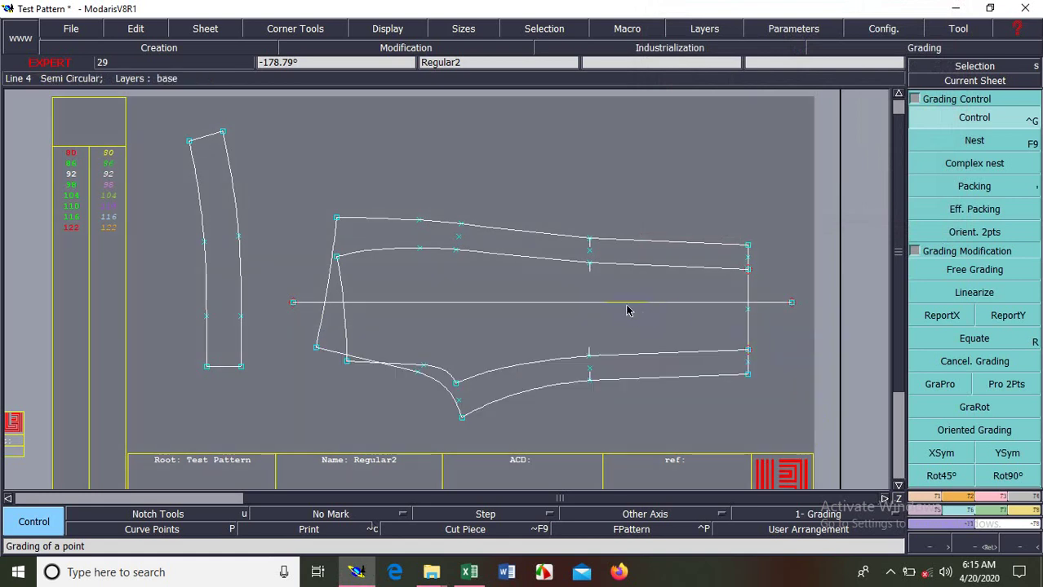
key(Delete)
click(623, 306)
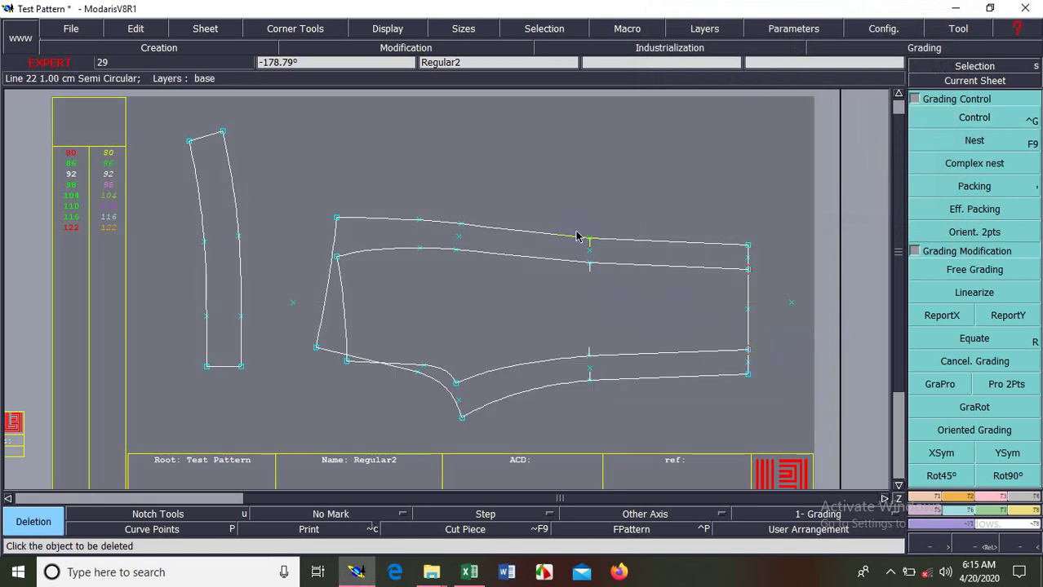
Draw a long vertical line across the piece, undoing an accidental 1 cm line.
key(l)
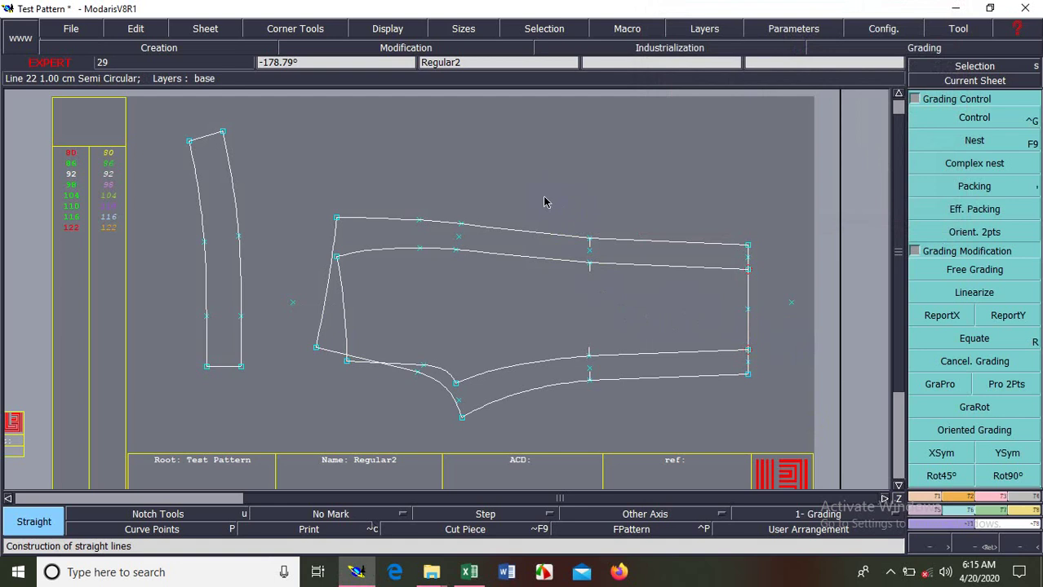
click(544, 200)
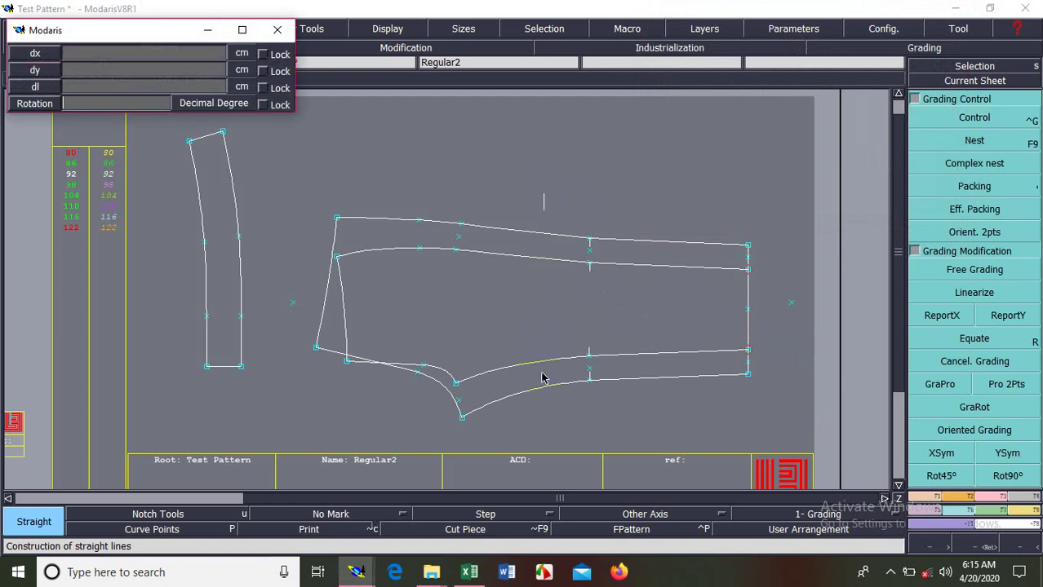
text(1)
key(Return)
key(ctrl+z)
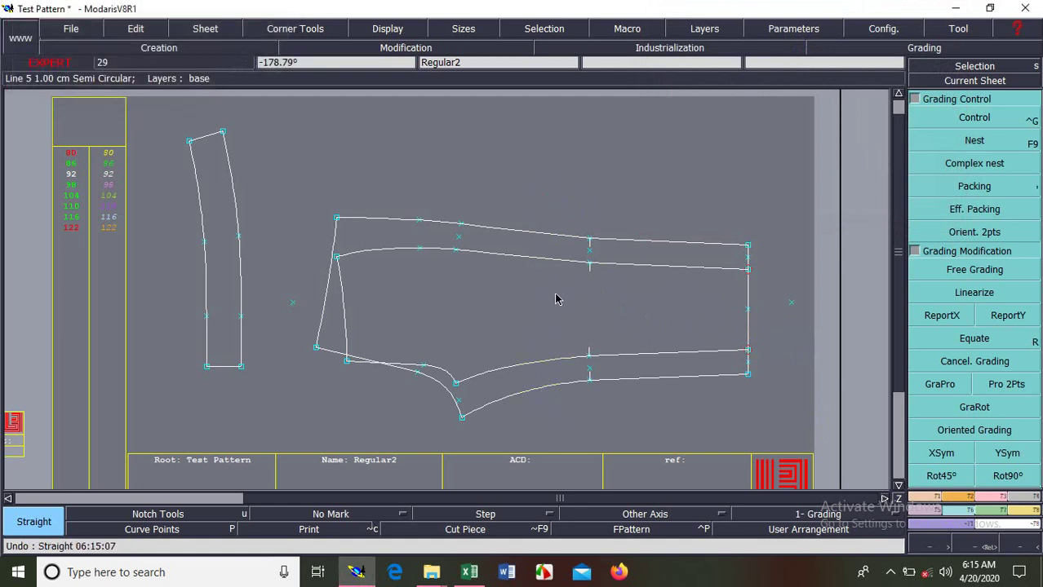
click(545, 198)
click(548, 423)
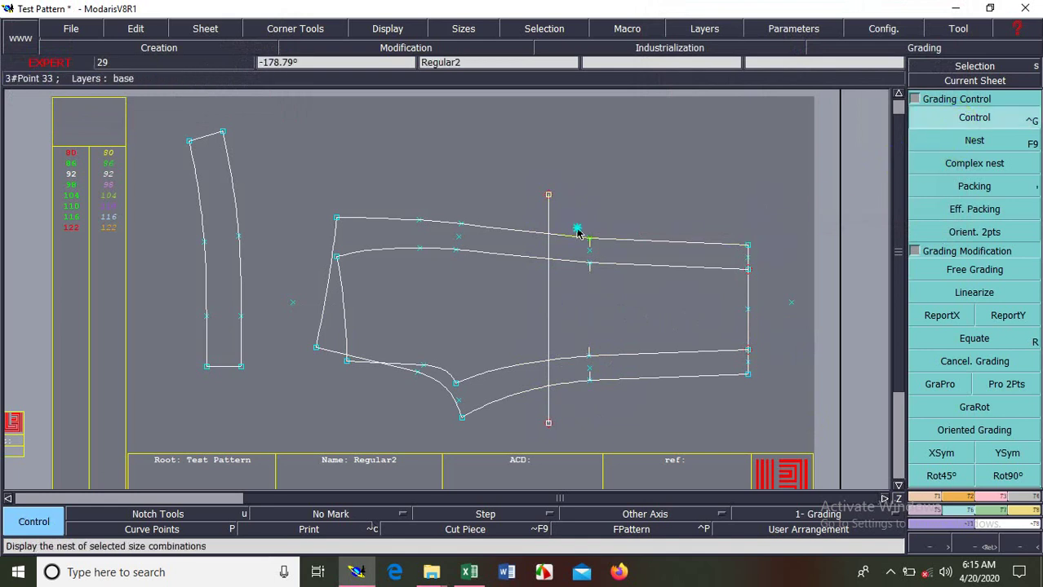
Review the grading of Points 34 and 28, remove the vertical line, and bring up Excel.
drag(561, 203, 799, 413)
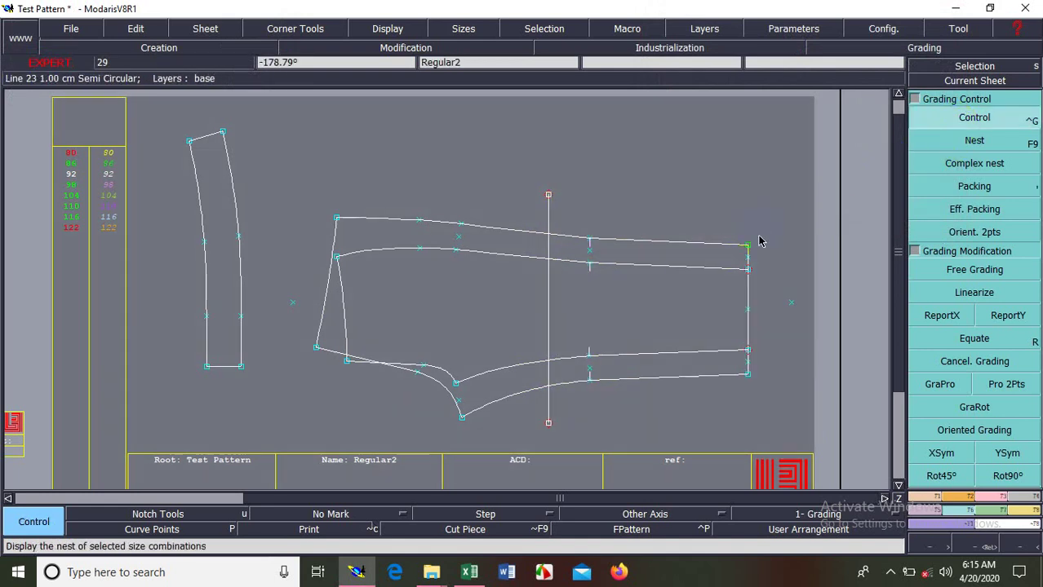
click(748, 247)
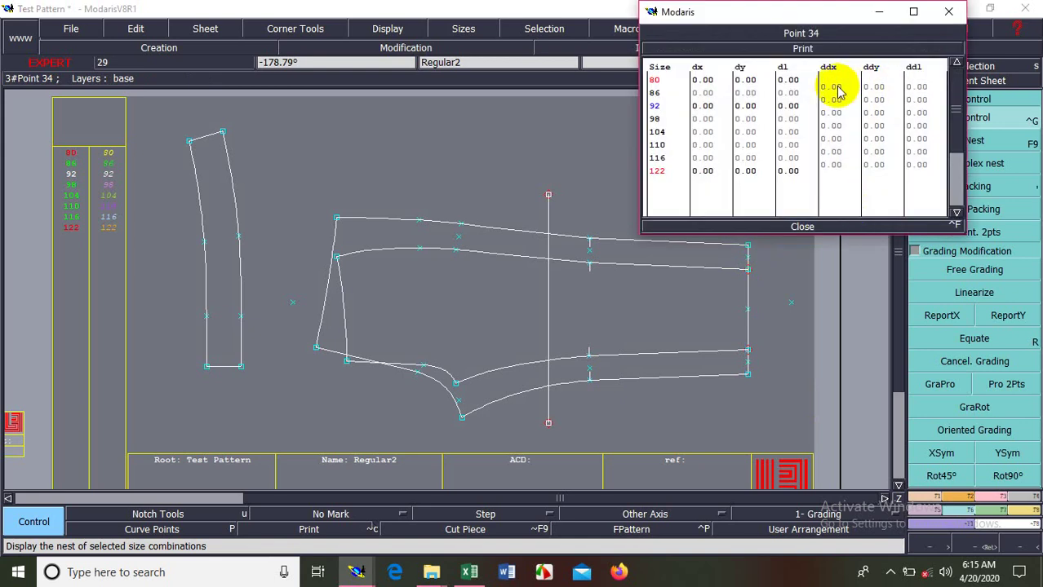
click(838, 227)
click(335, 219)
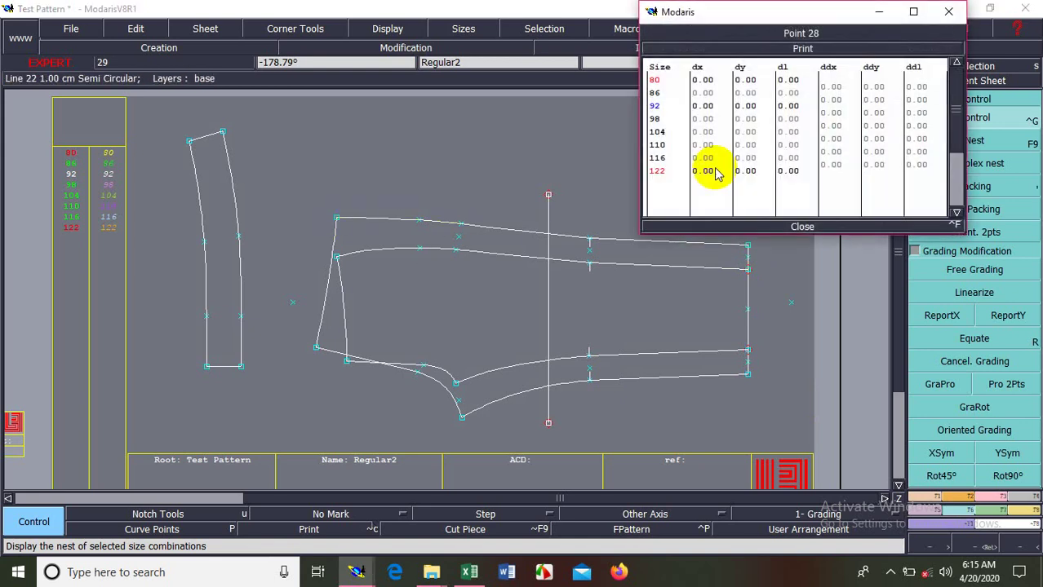
click(822, 227)
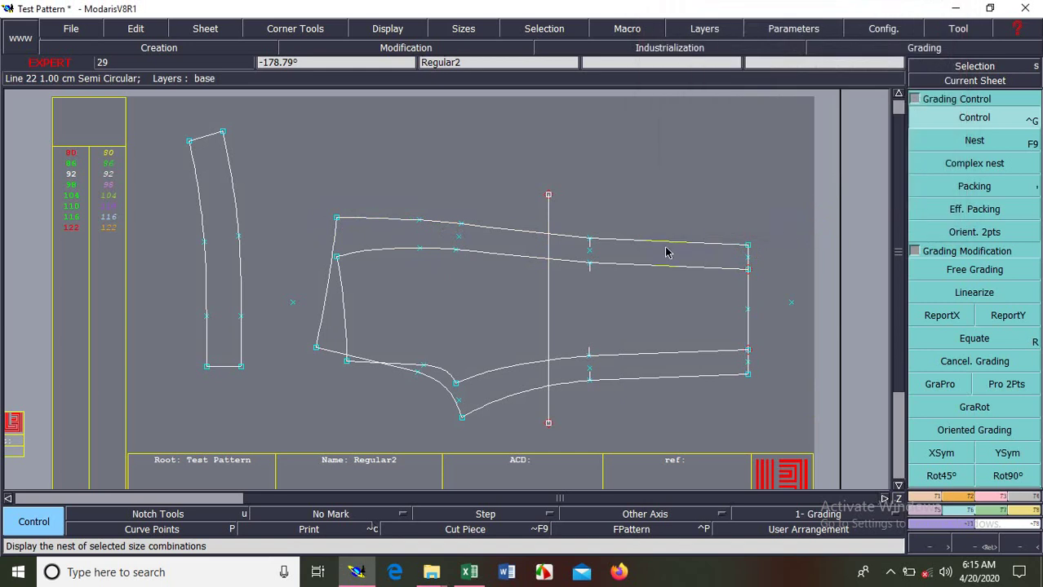
key(Delete)
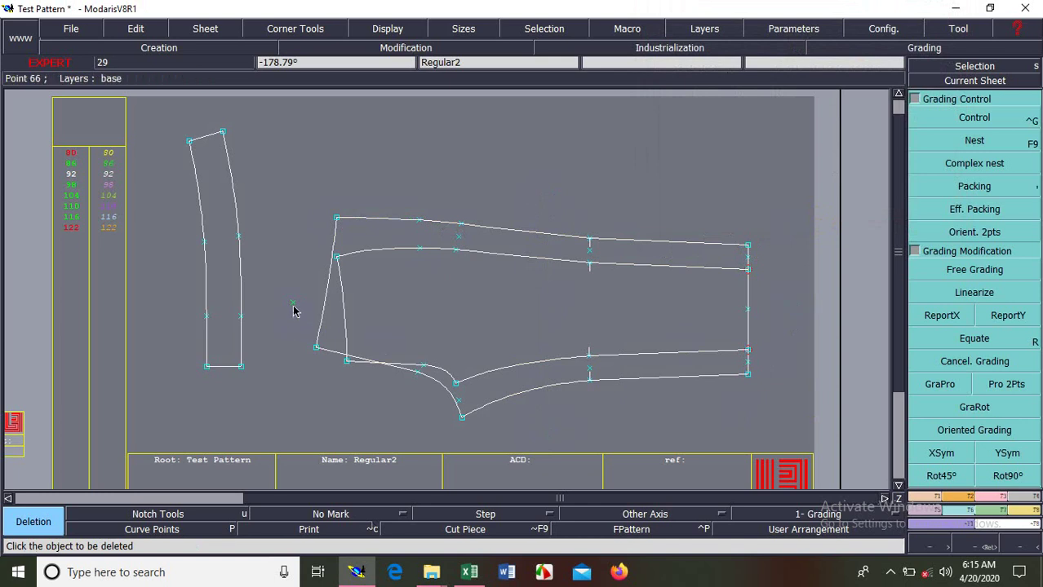
click(460, 563)
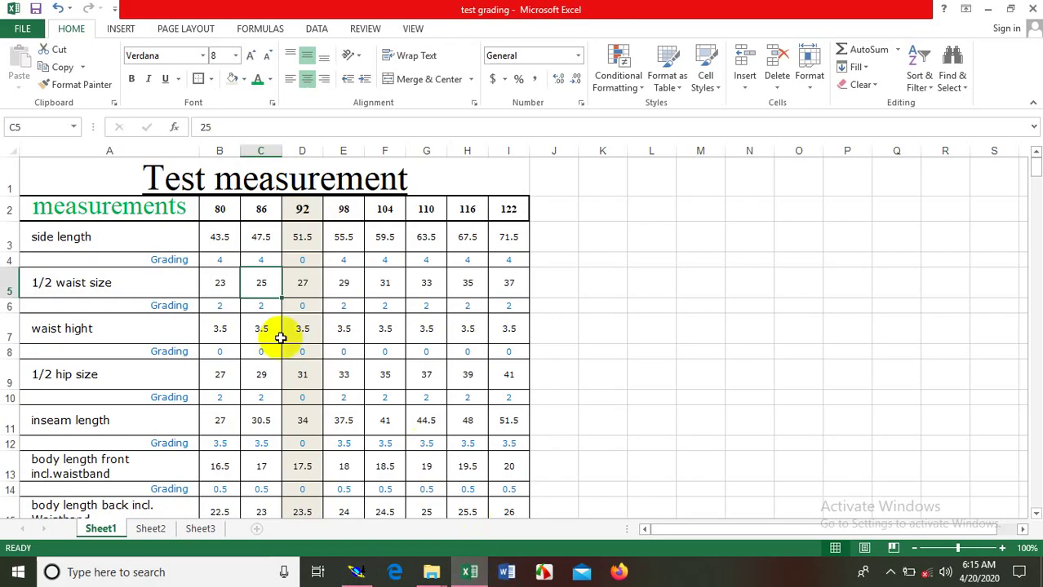
Check sizes 80, 122 and base 92, side length 43.5, 1/2 waist 27, and size 98 grading 4.
click(224, 213)
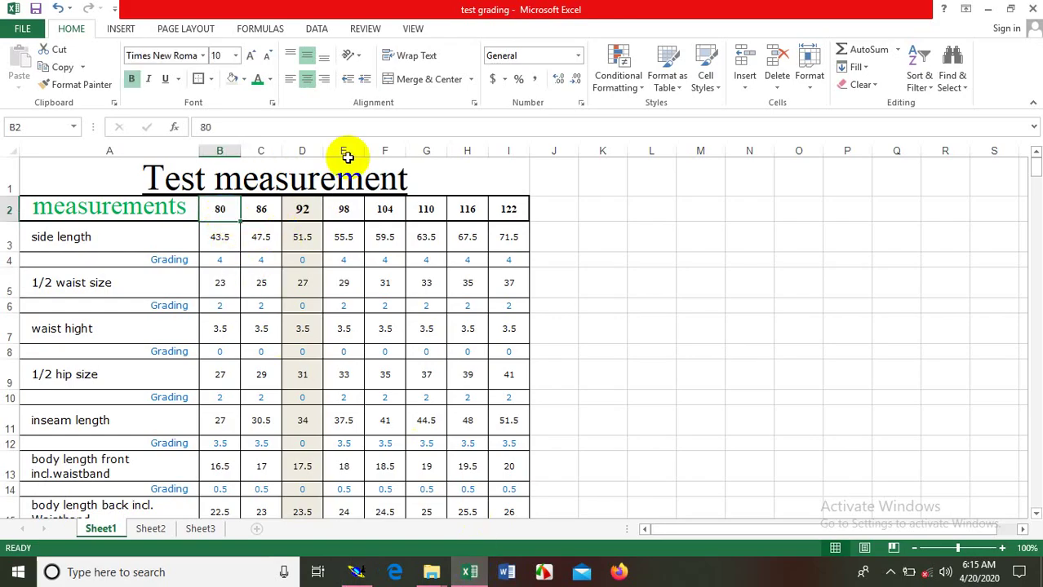
click(493, 217)
click(300, 213)
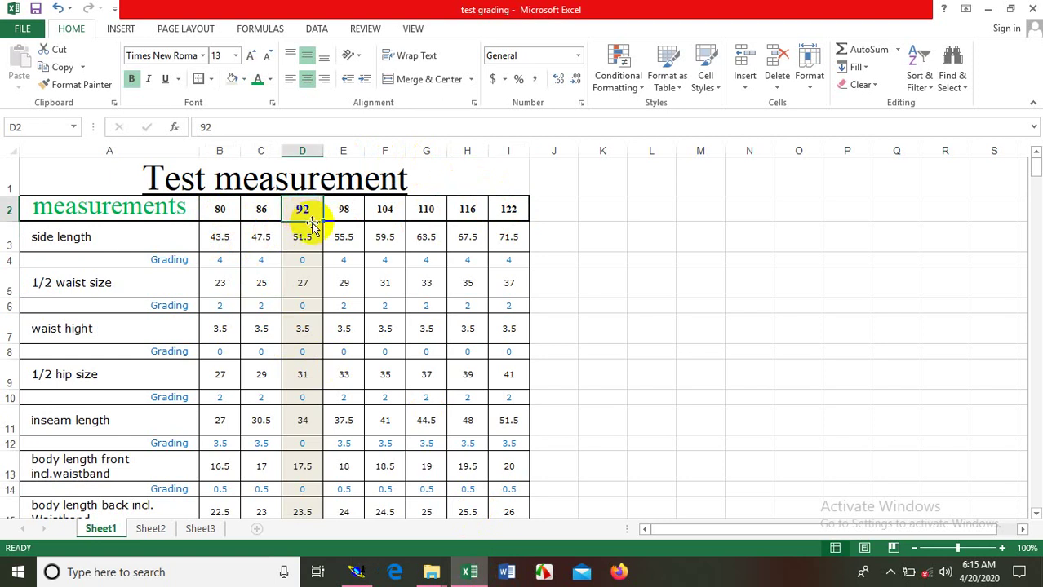
click(219, 238)
mouse_move(219, 239)
mouse_down()
mouse_move(249, 242)
mouse_move(252, 261)
mouse_up()
click(302, 284)
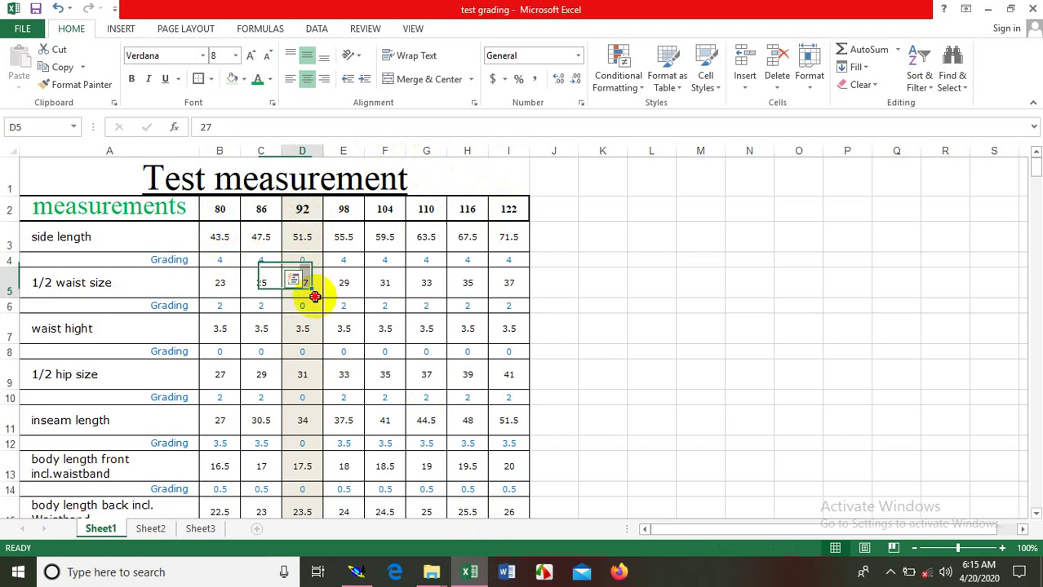
click(231, 260)
click(256, 260)
click(339, 260)
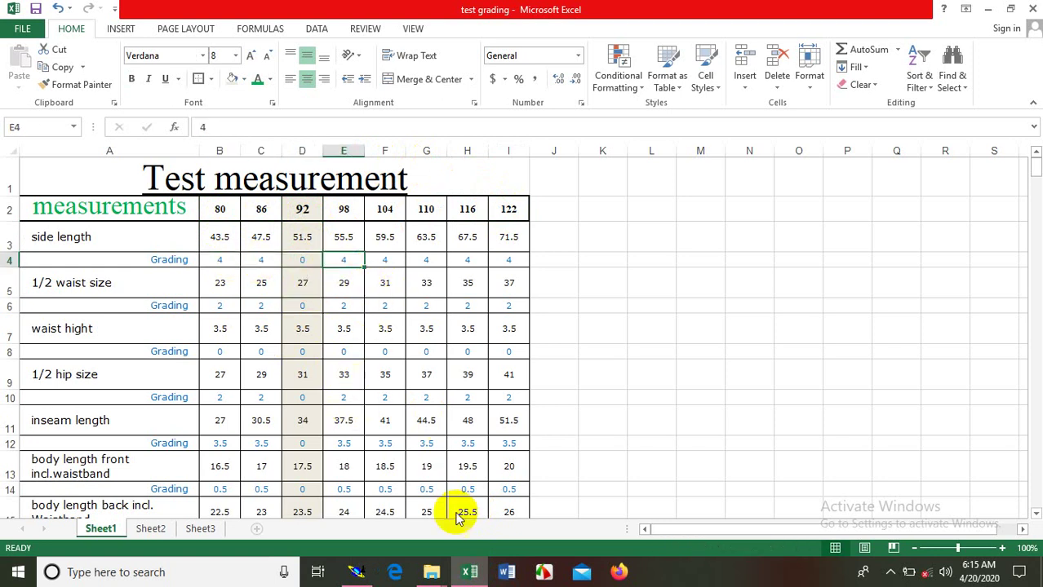
click(358, 573)
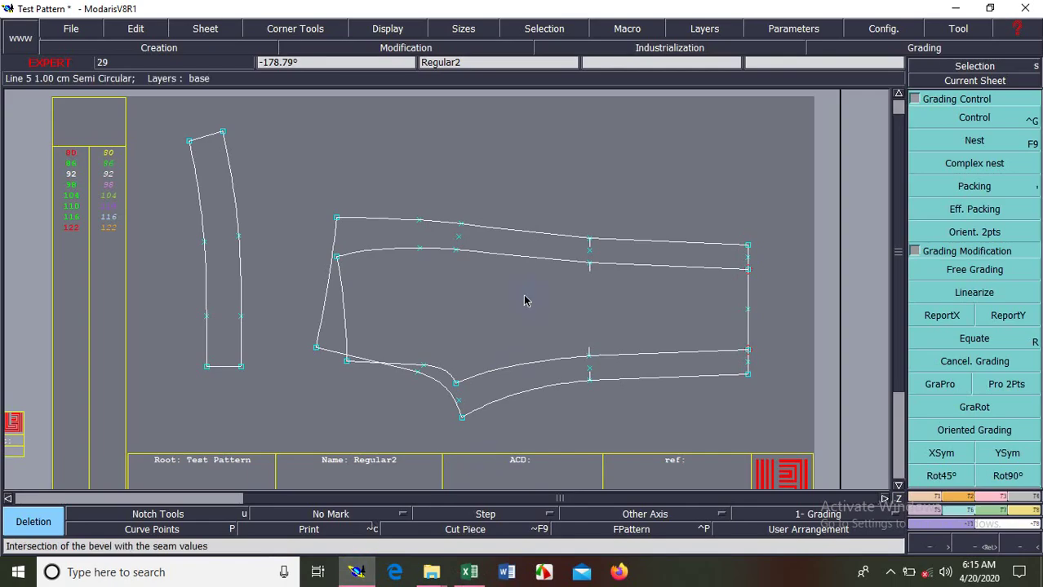
Show all sizes, zoom onto the large trouser piece, and view Point 30's all-zero grading table.
key(space)
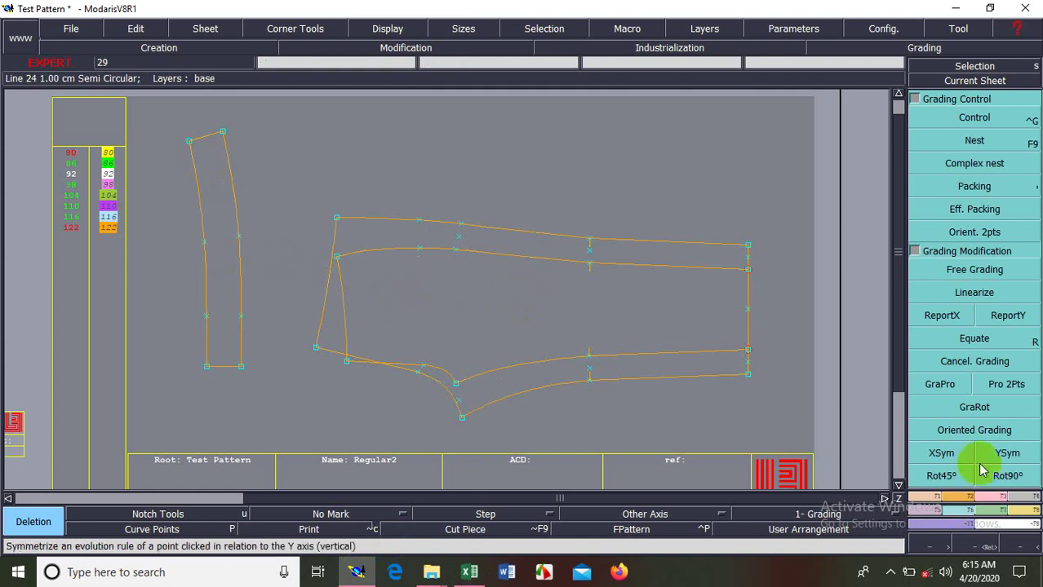
click(975, 118)
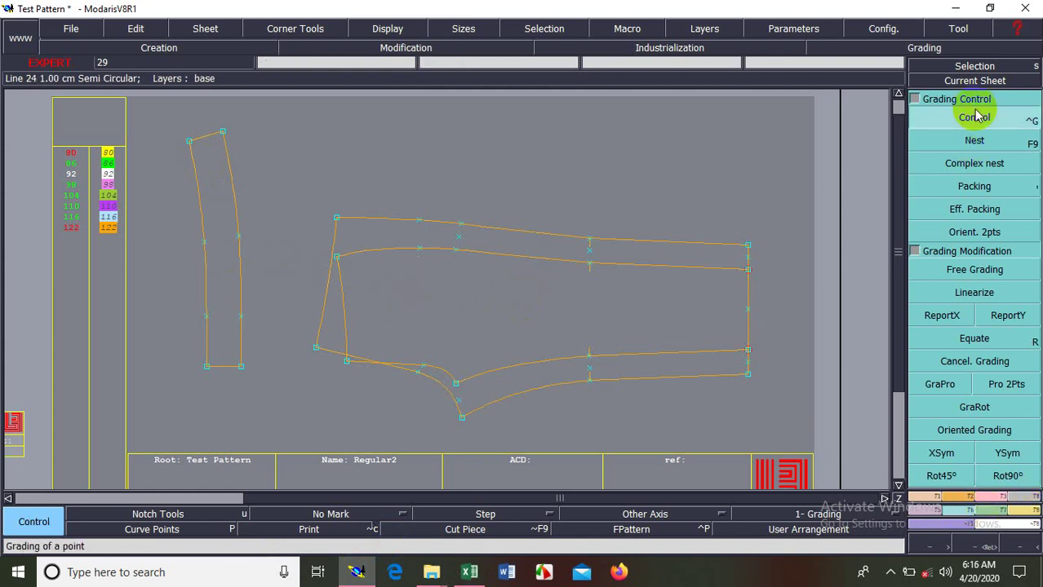
key(z)
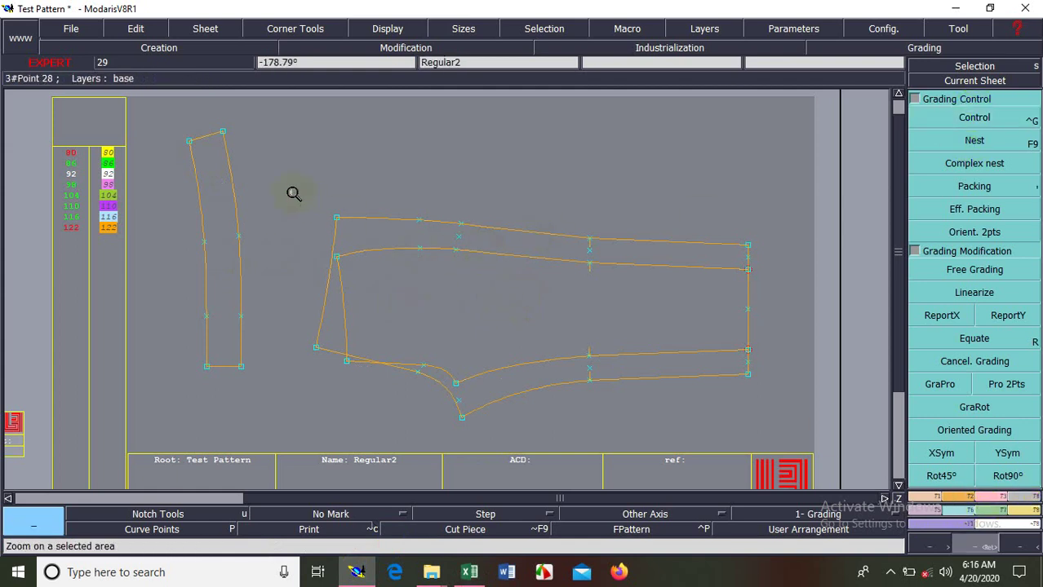
click(778, 447)
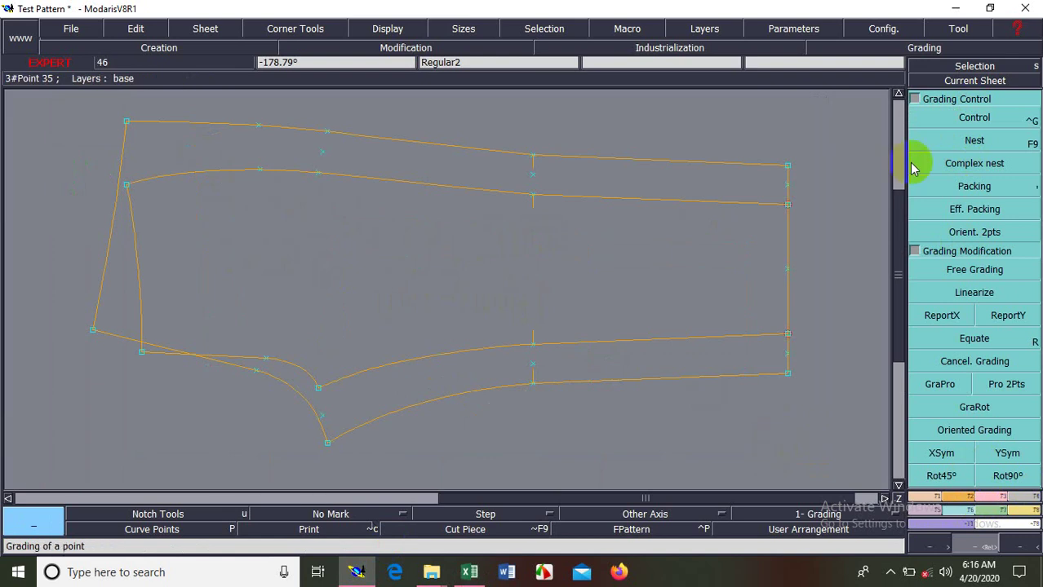
click(987, 126)
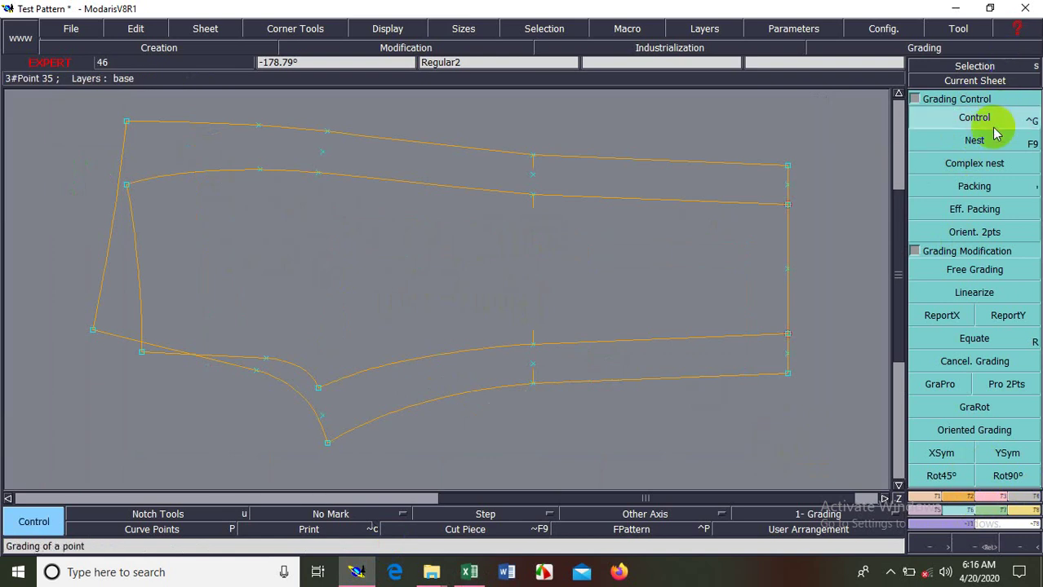
click(259, 126)
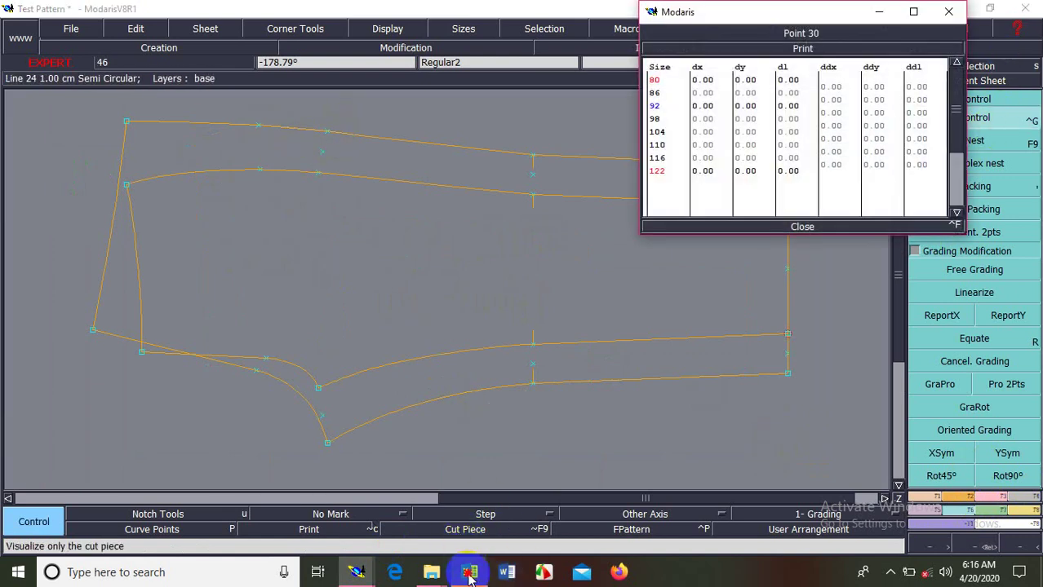
click(469, 572)
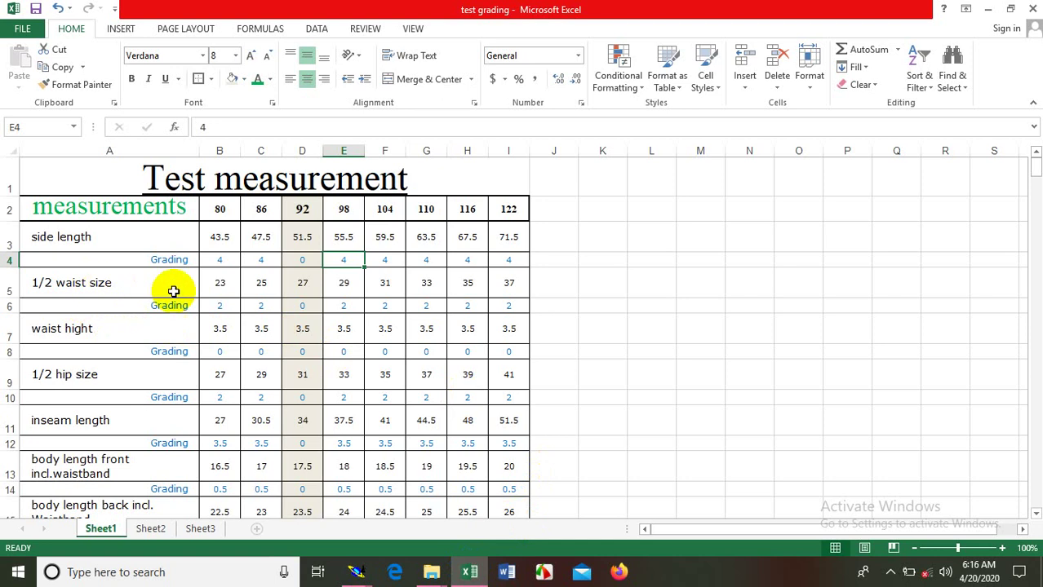
Look up the size 80 1/2 waist value of 23, then minimize Excel.
click(225, 286)
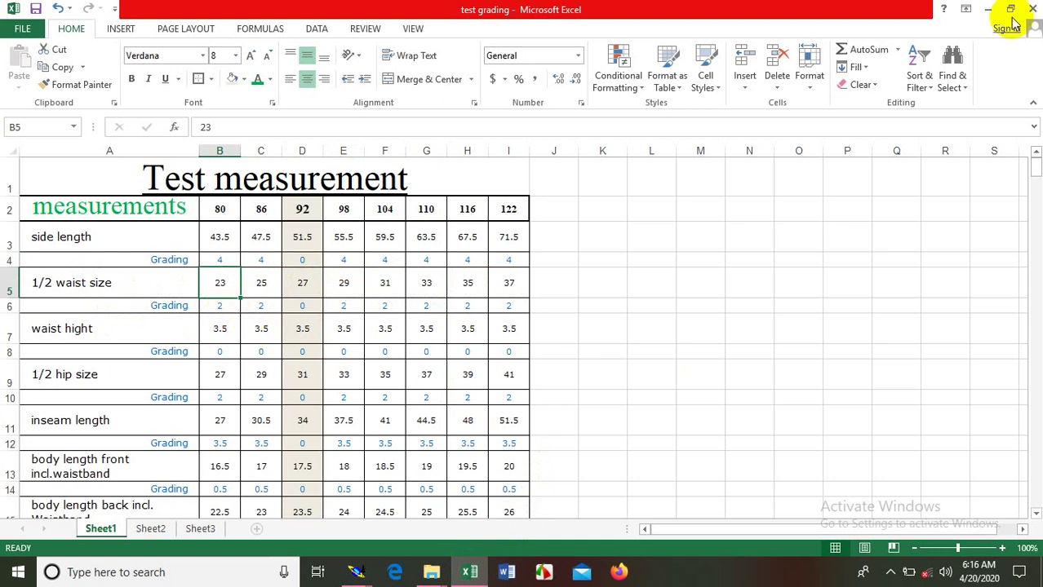
click(987, 9)
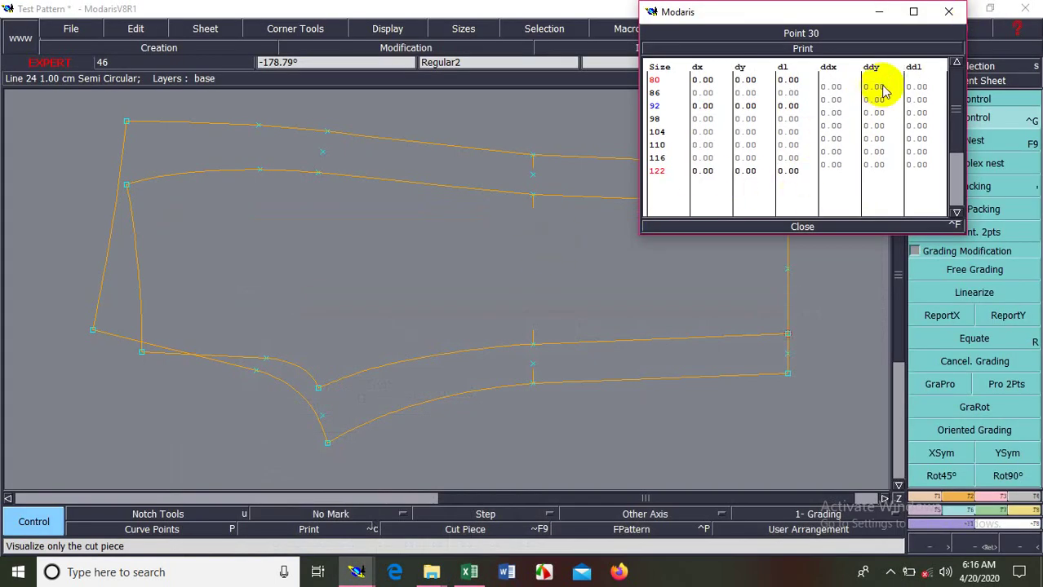
Grade Point 30 with a 0.5 ddy step per size, giving dy -1.00 to 2.50.
drag(880, 94, 881, 165)
text(.5)
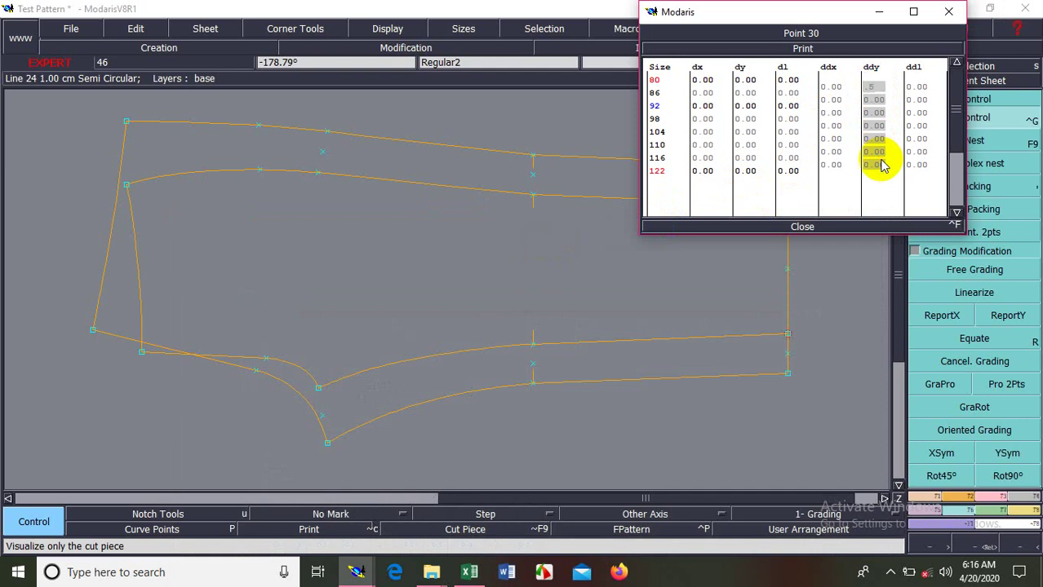
key(Return)
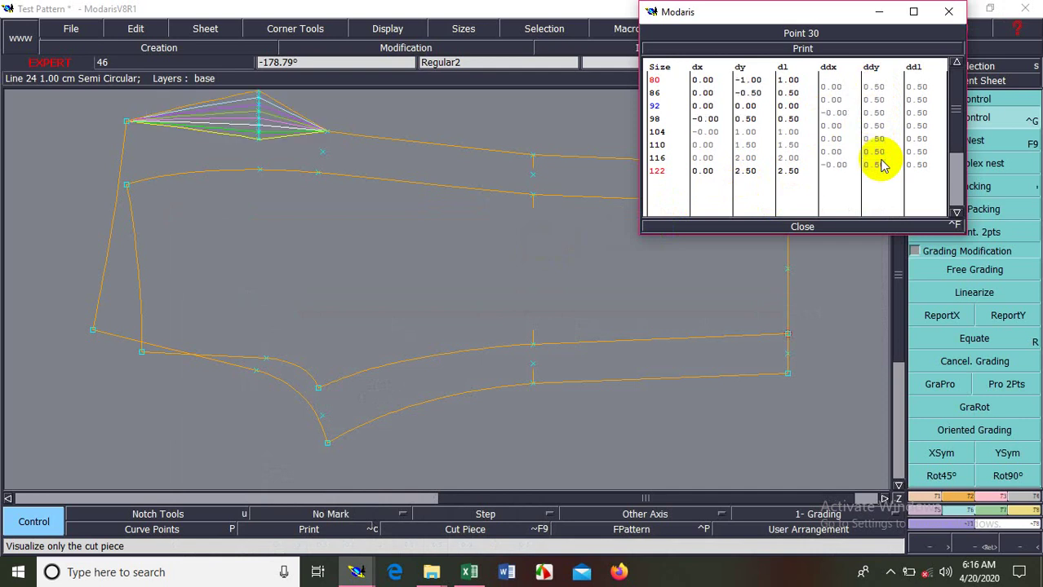
click(857, 230)
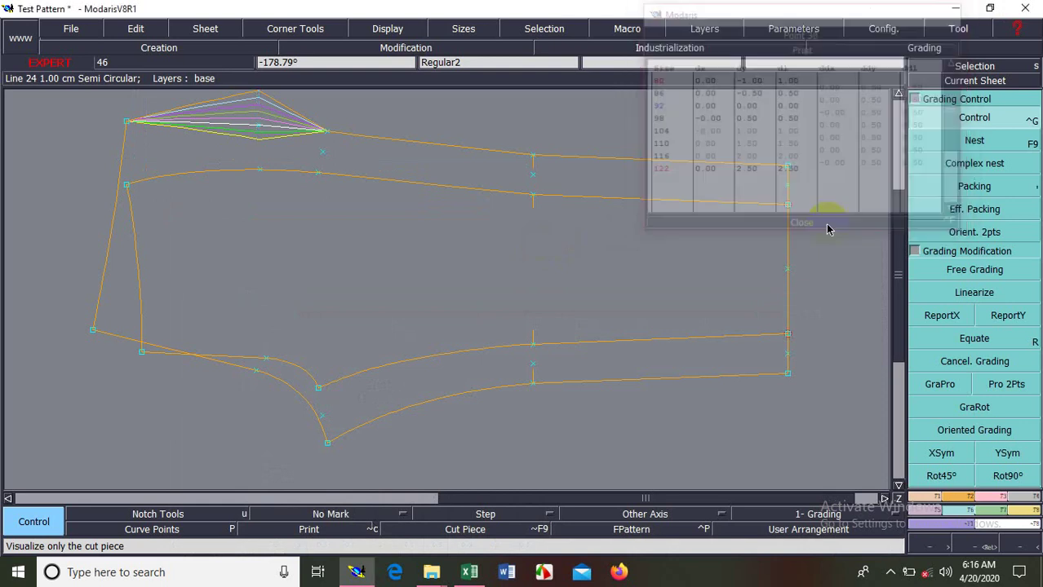
click(469, 572)
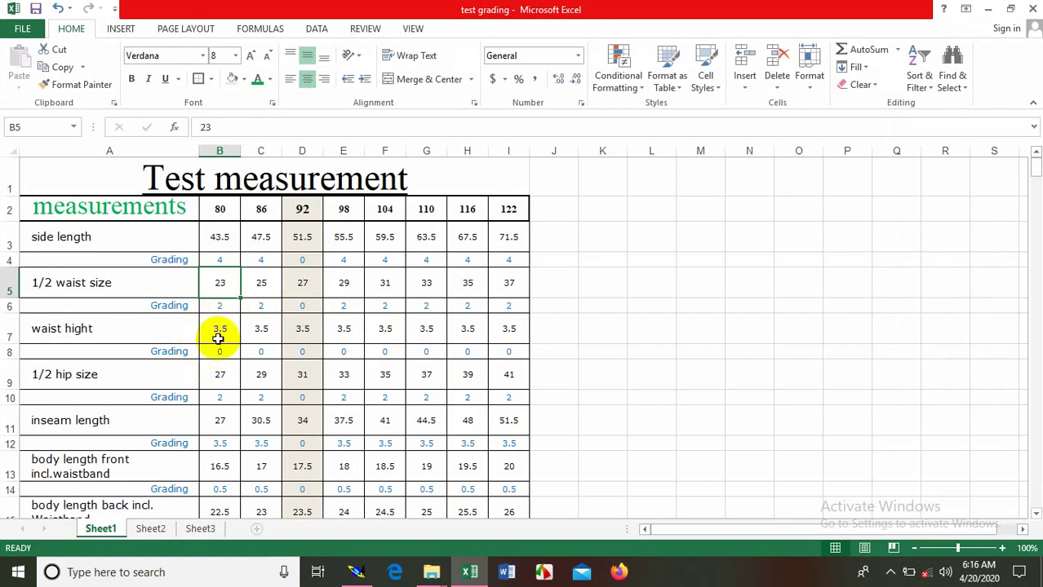
Check the 1/2 thigh width values 17 to 24 for sizes 80 through 122, then minimize Excel.
scroll(122, 397, down, 1)
scroll(140, 375, down, 1)
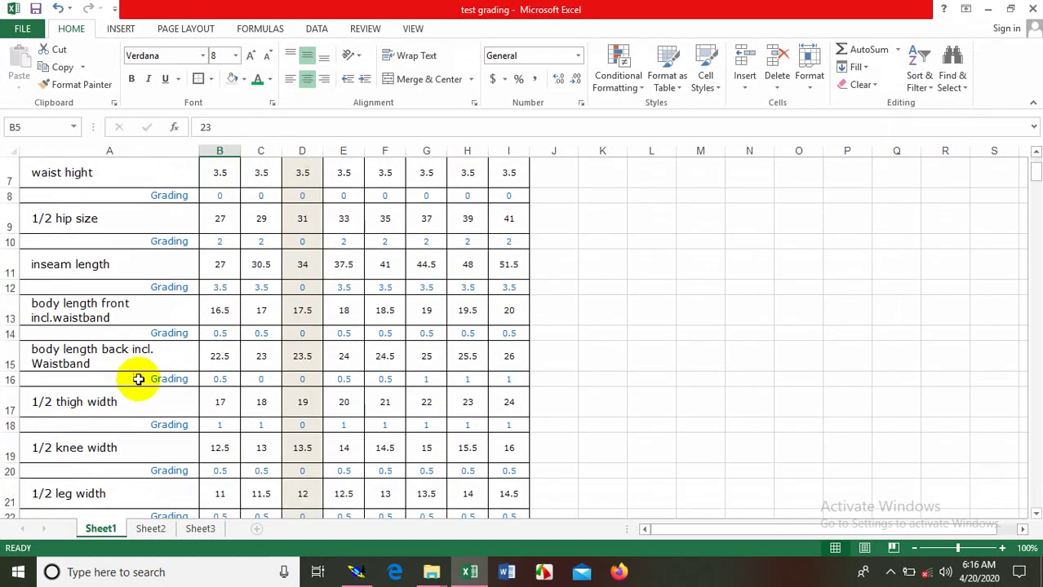
click(126, 402)
click(220, 401)
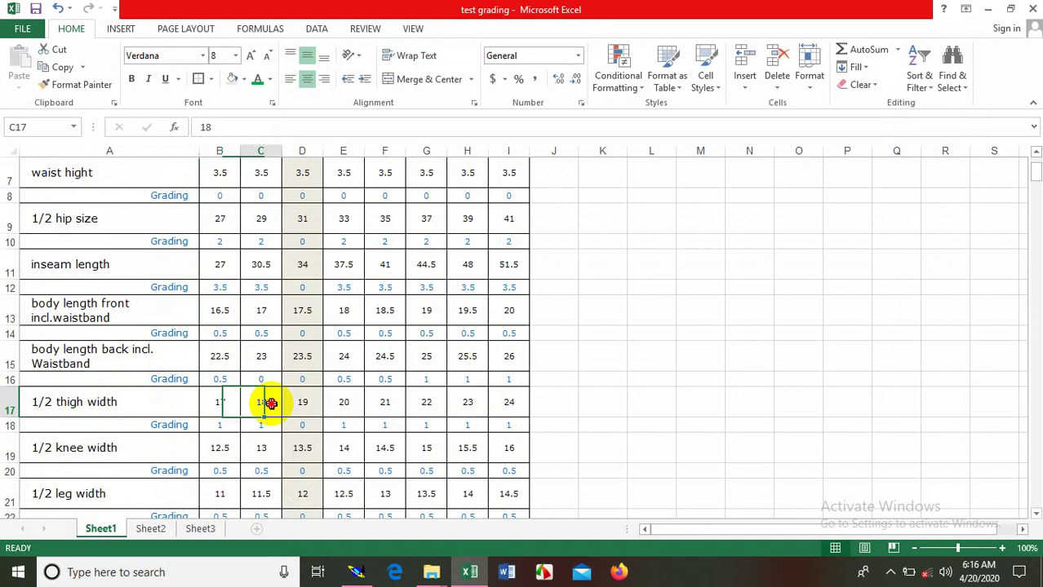
click(261, 401)
click(302, 402)
click(341, 404)
click(386, 403)
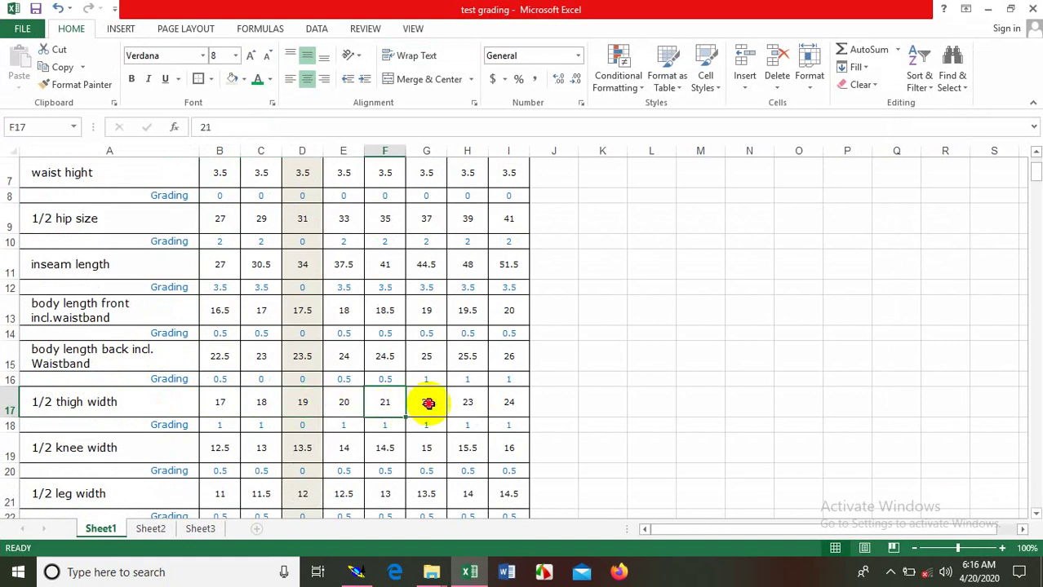
click(425, 403)
click(468, 403)
click(522, 402)
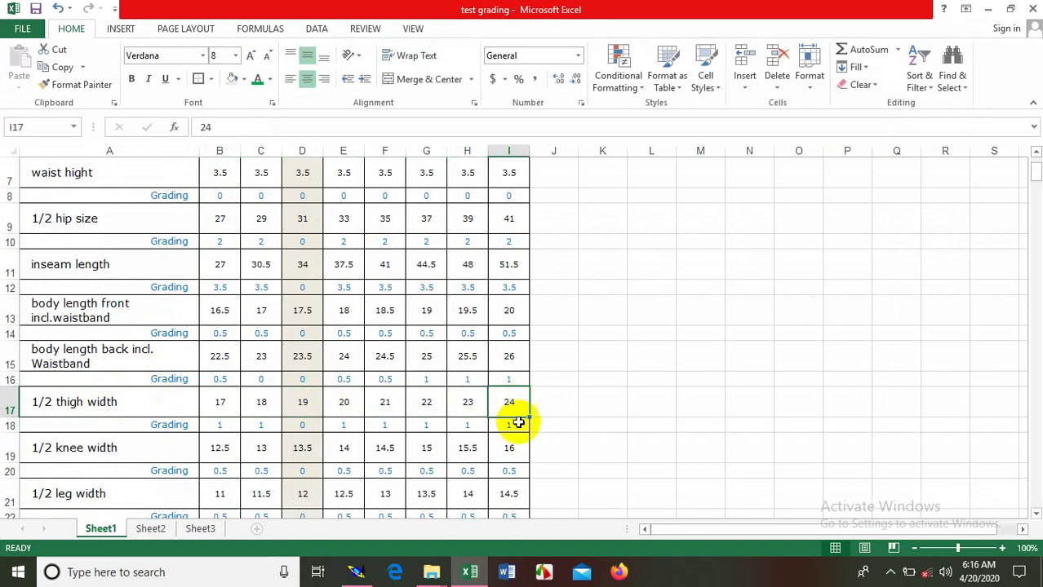
click(984, 8)
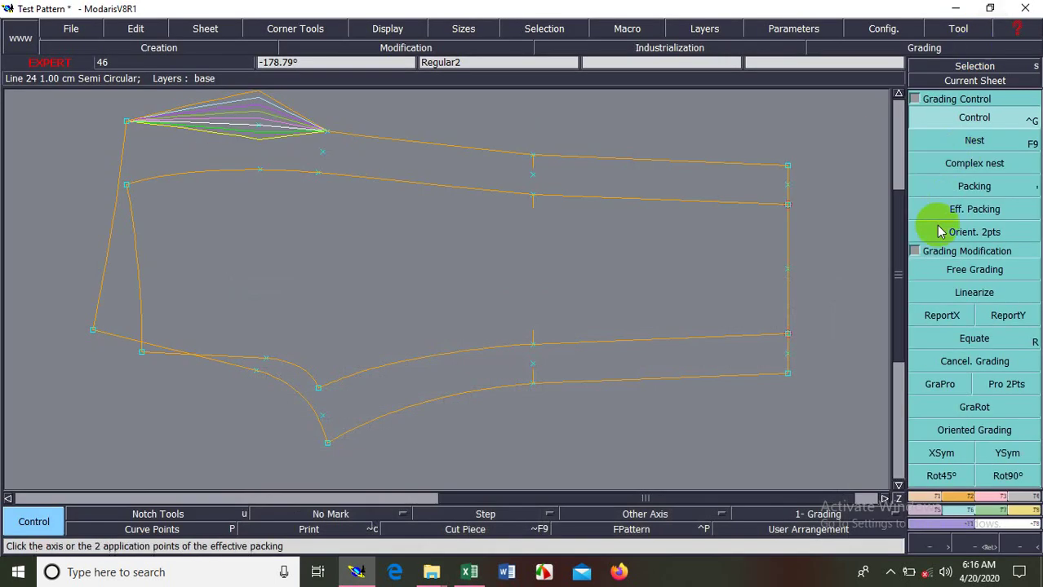
Give point 31 a vertical (ddy) grading step of 0.50 for every size.
click(327, 135)
drag(879, 86, 879, 168)
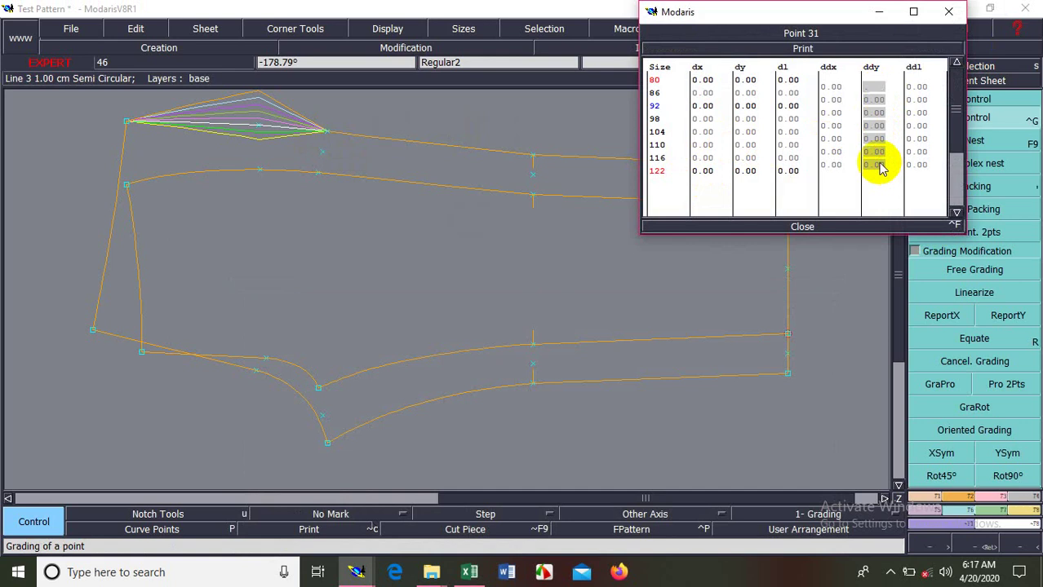
key(Return)
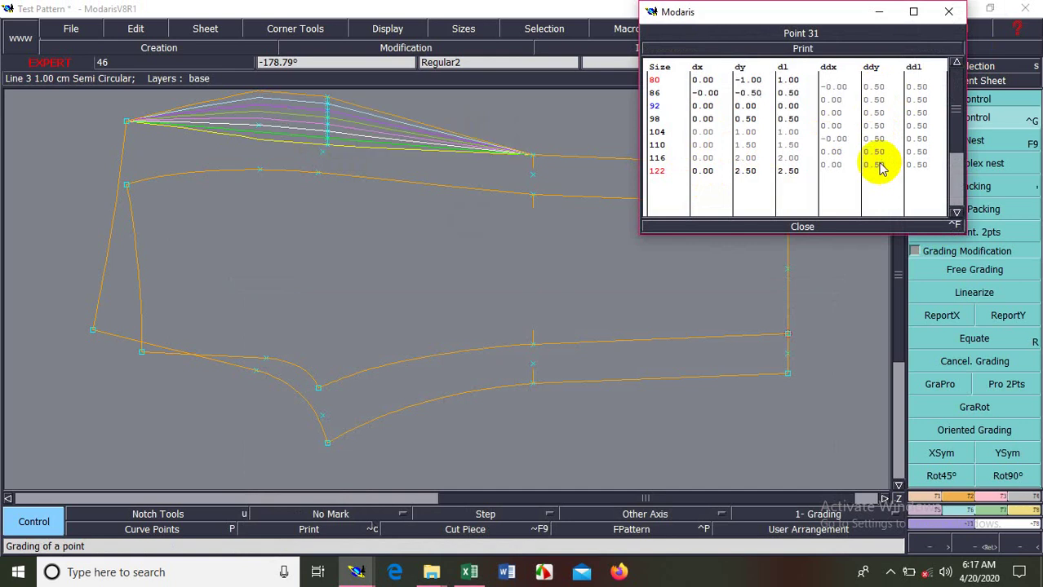
click(820, 226)
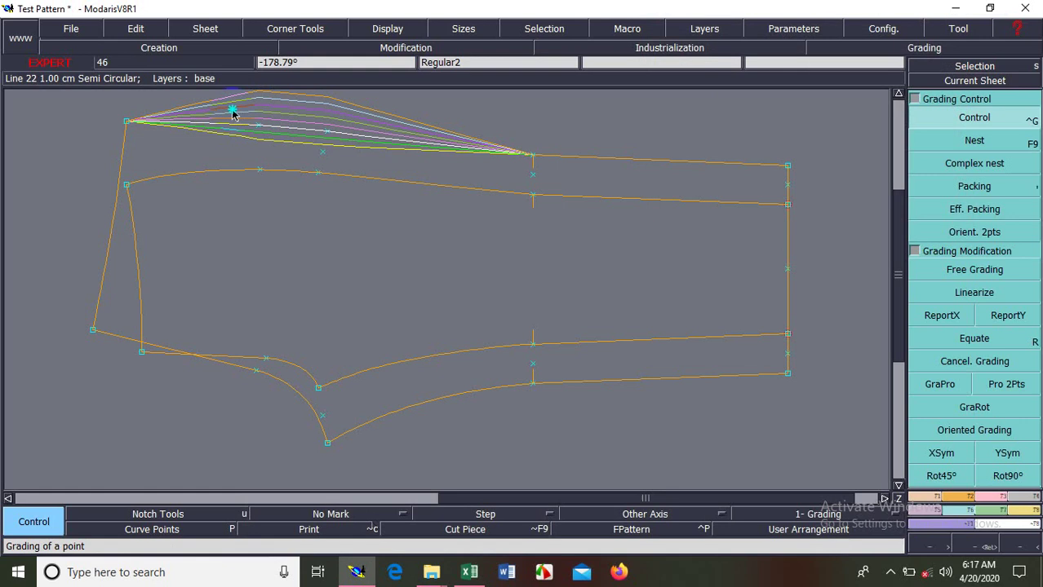
Use ReportY to copy the upper curve's vertical grading onto the second curve's point.
drag(233, 110, 342, 195)
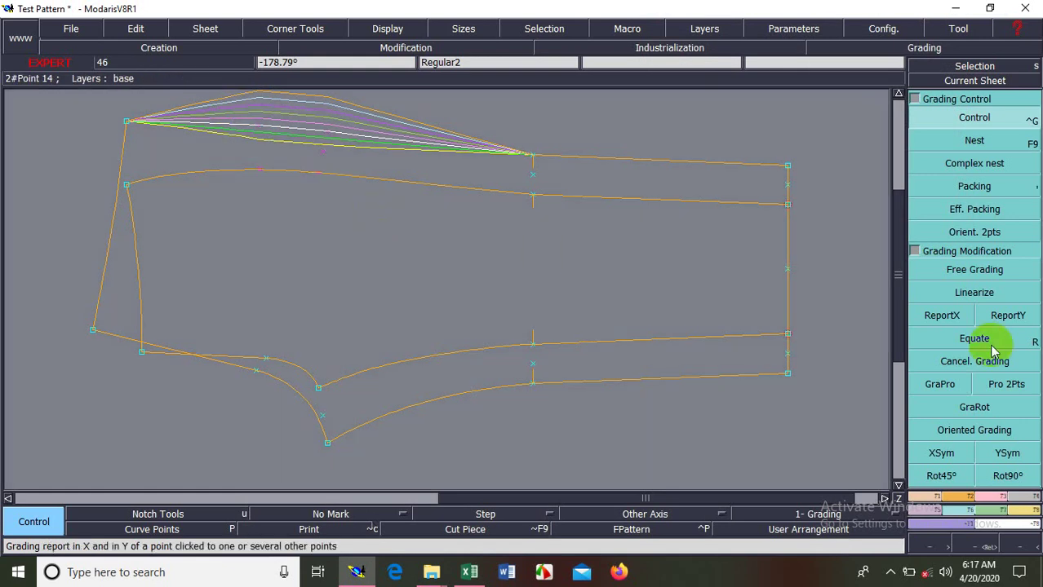
click(994, 325)
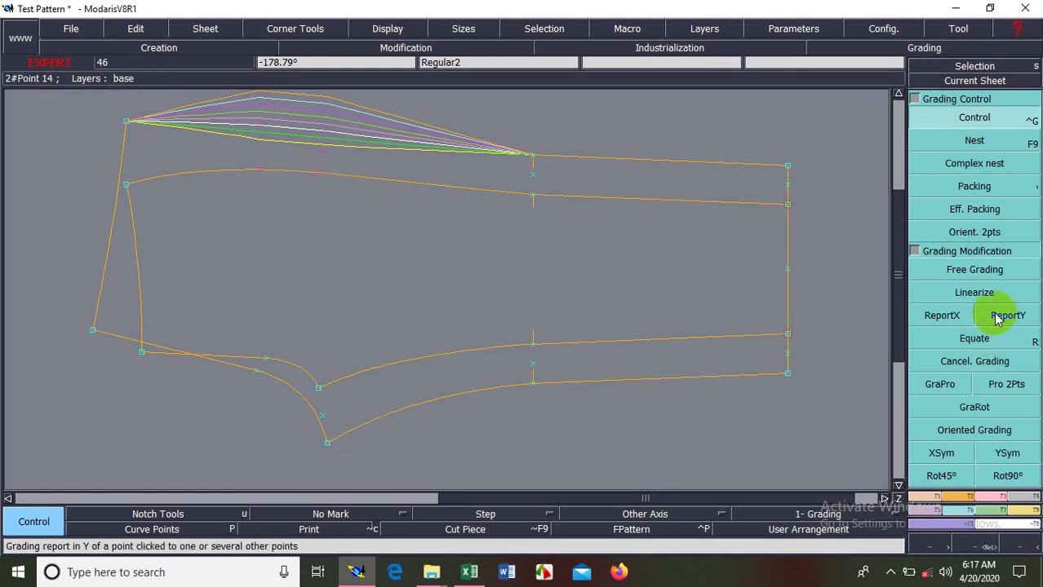
click(965, 321)
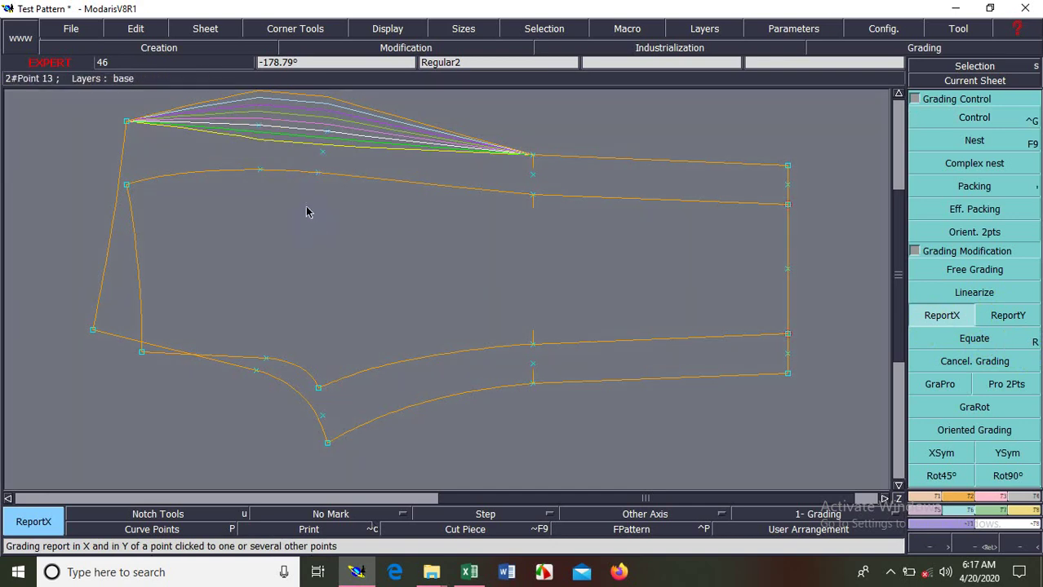
drag(240, 93, 344, 191)
click(1012, 301)
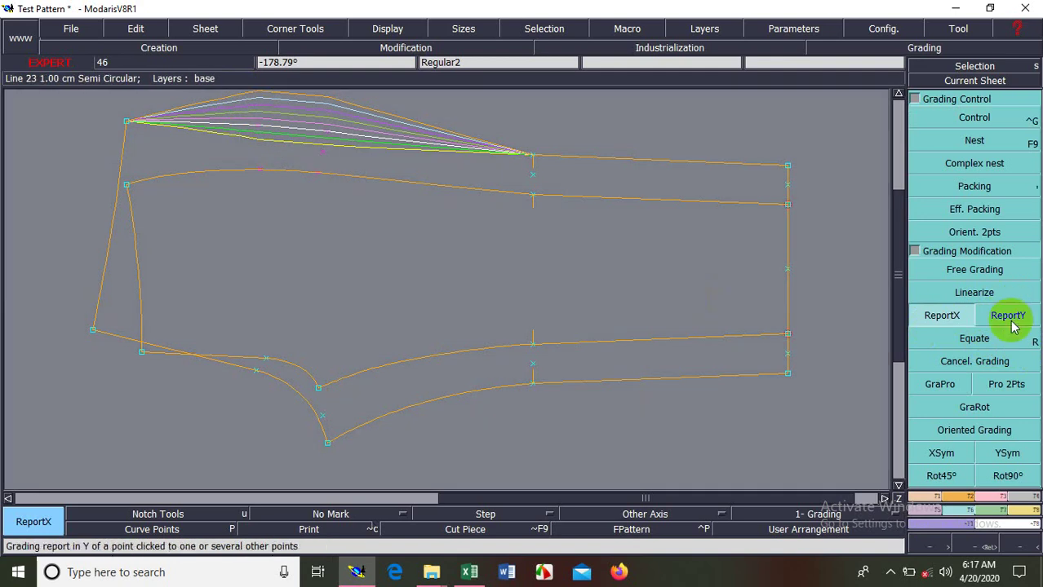
click(1012, 320)
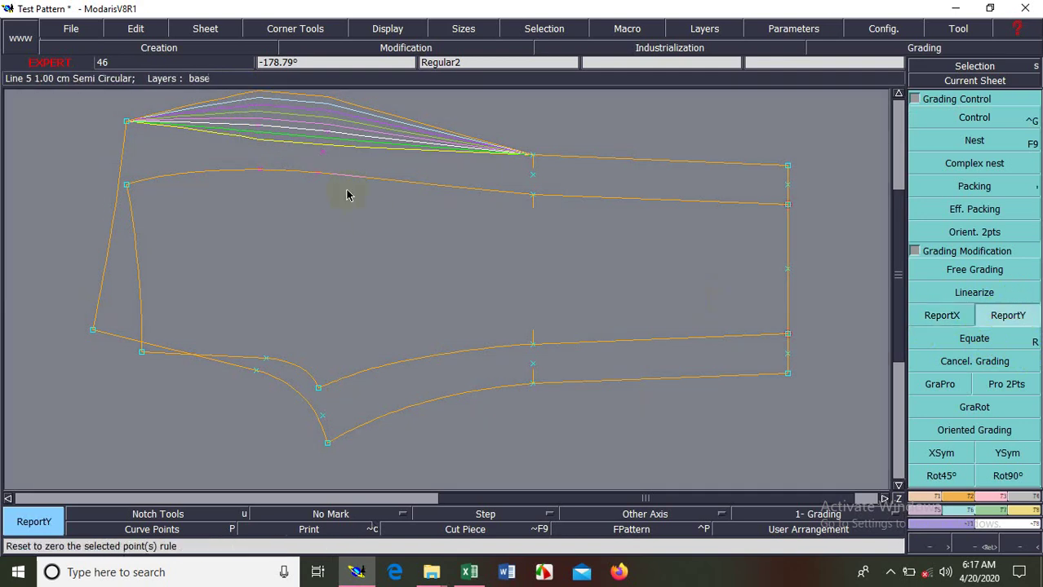
click(317, 174)
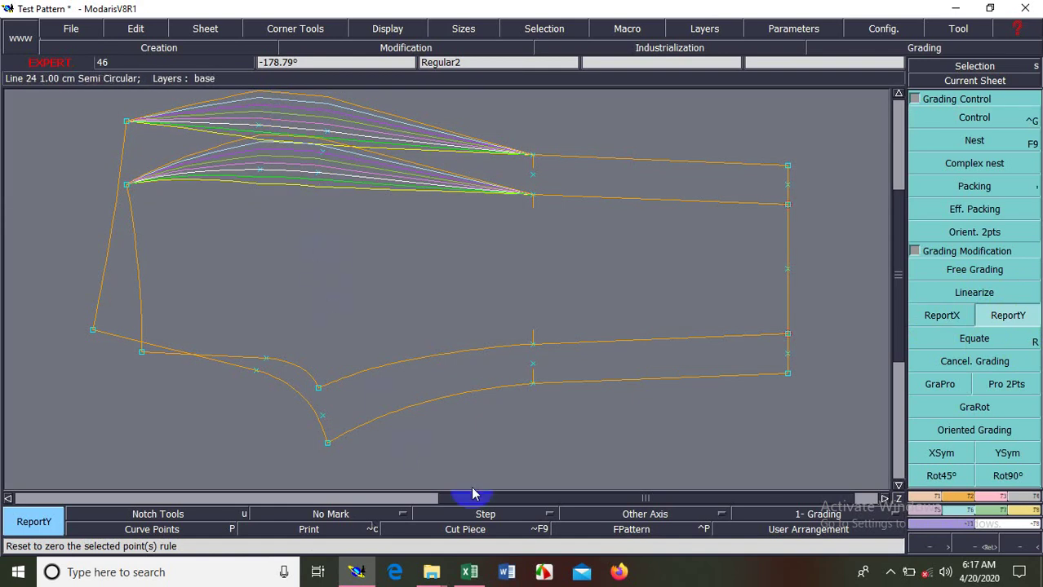
click(479, 580)
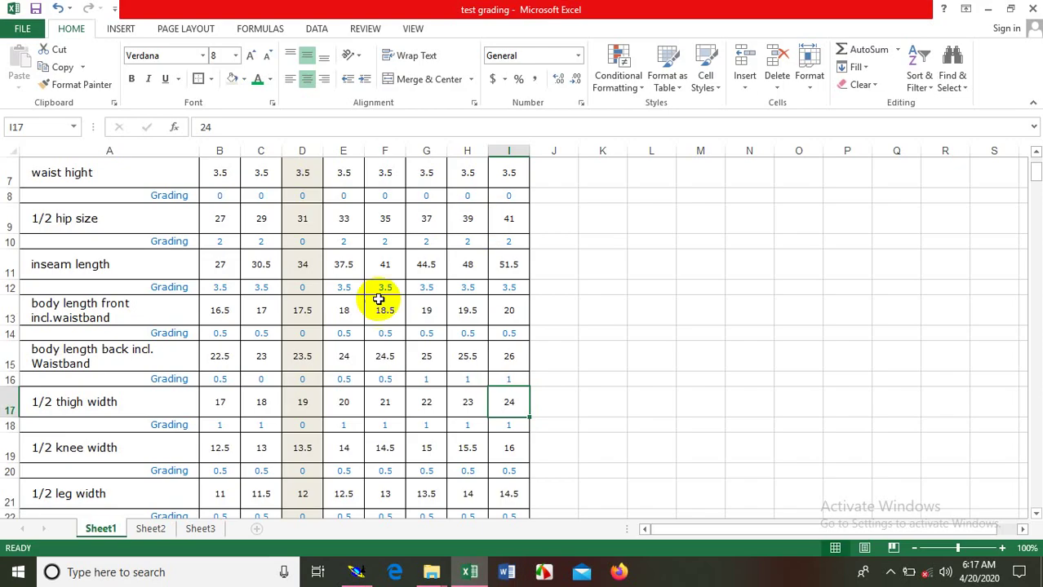
Read the 1/2 waist values, 23 to 37, in B5–I5 for sizes 80–122, then minimize Excel.
scroll(174, 347, up, 1)
scroll(163, 326, up, 1)
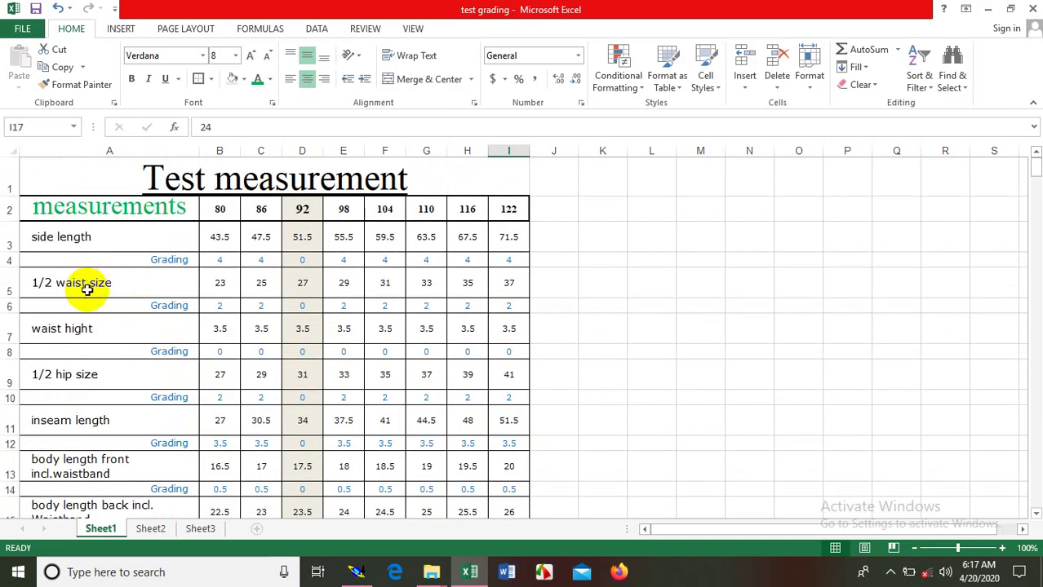
click(231, 285)
click(260, 283)
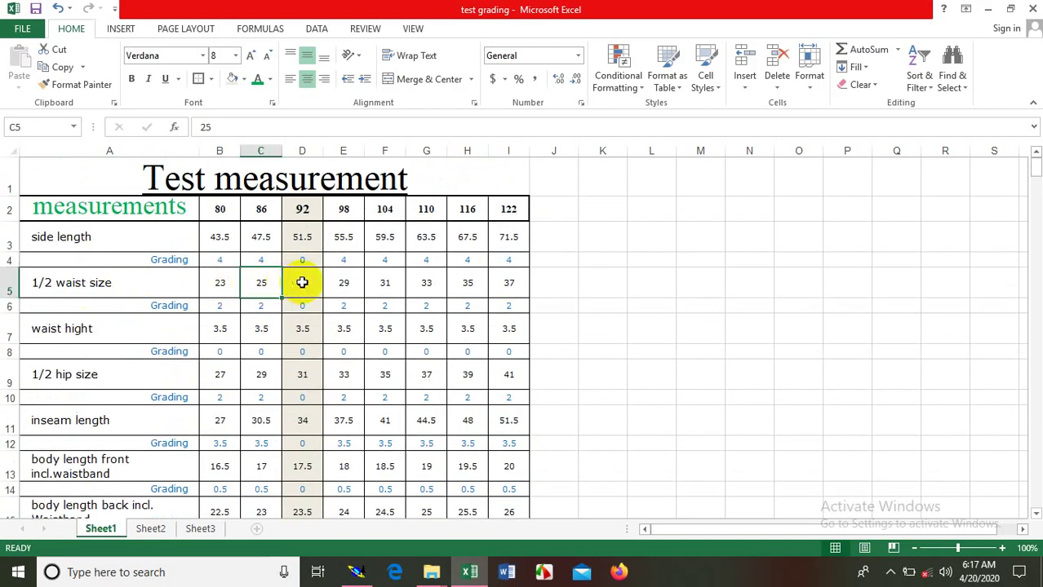
click(301, 282)
click(339, 283)
click(377, 282)
click(421, 283)
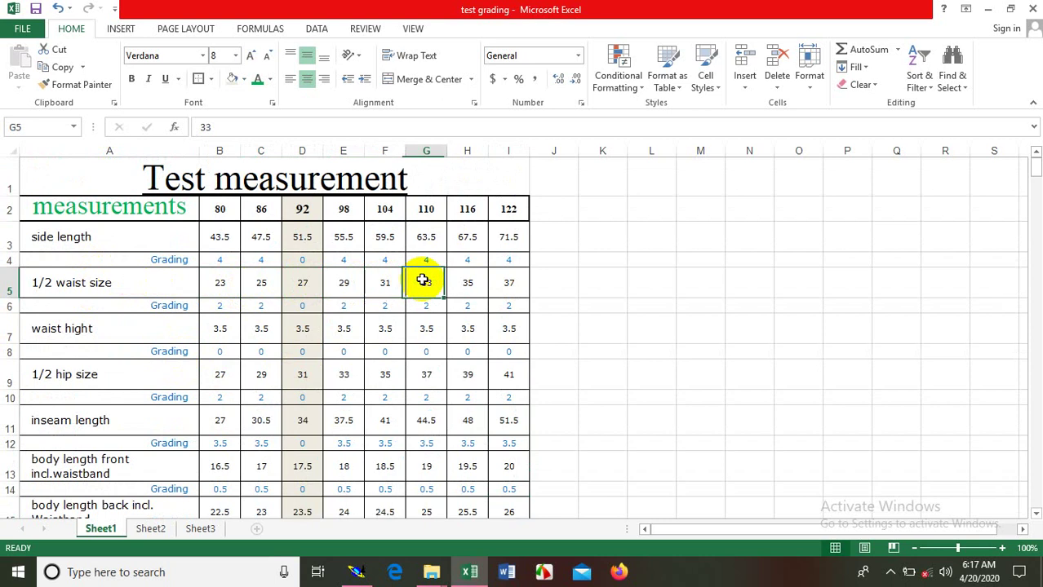
click(468, 282)
click(507, 284)
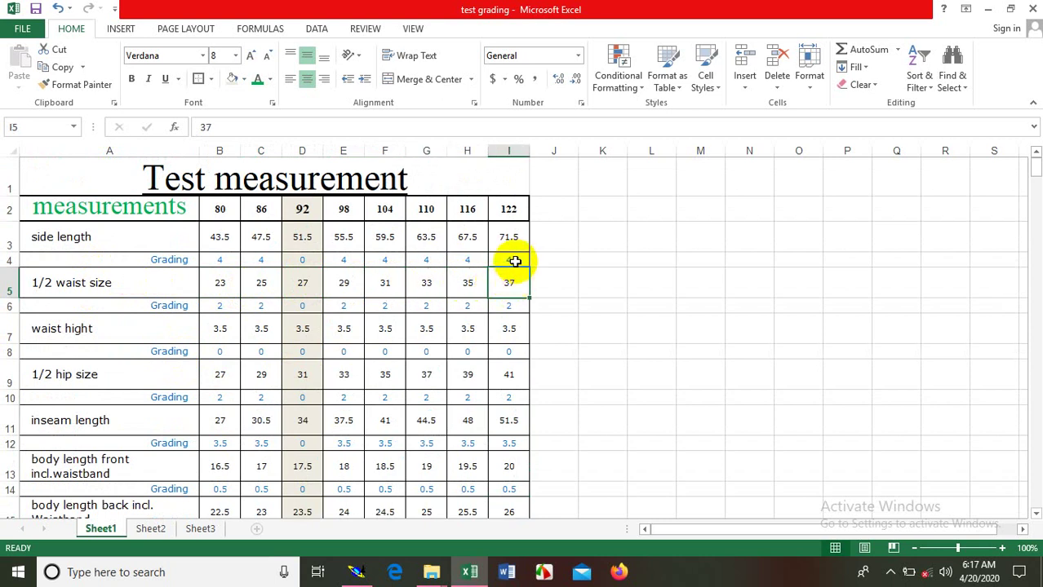
click(988, 8)
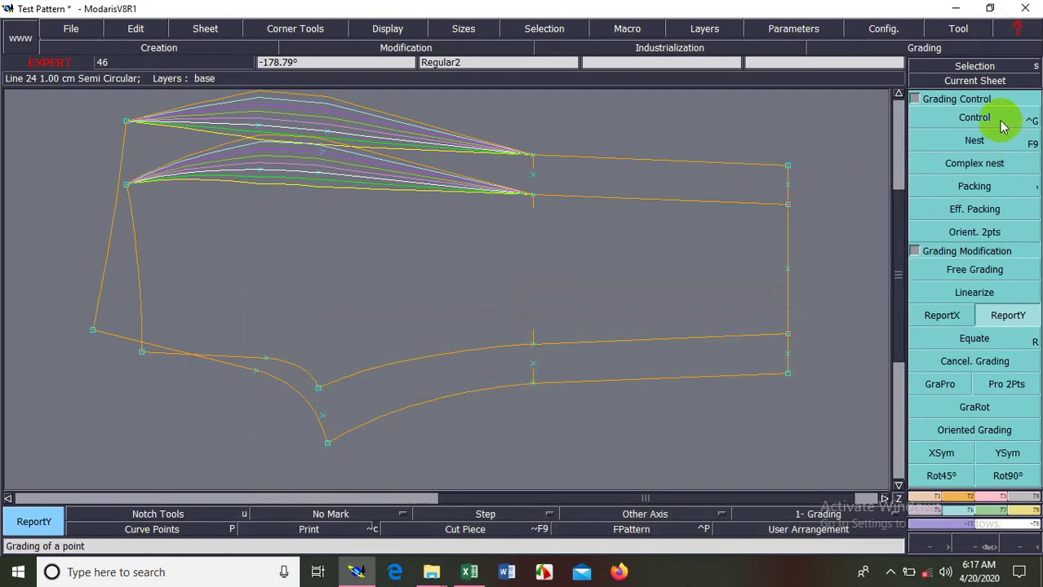
Copy the vertical grading onto the upper points of the left edge with ReportY.
click(997, 121)
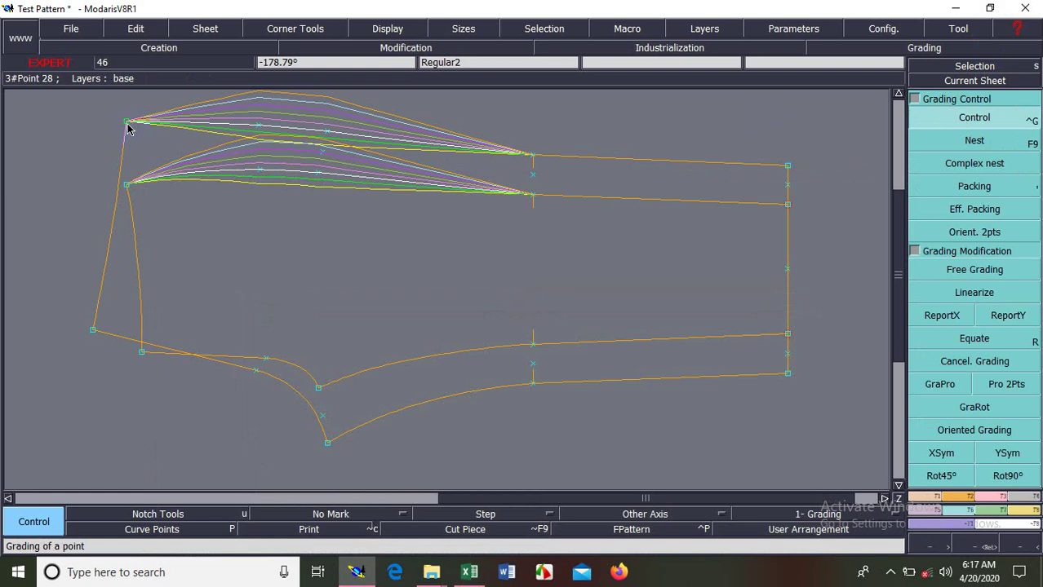
click(1006, 314)
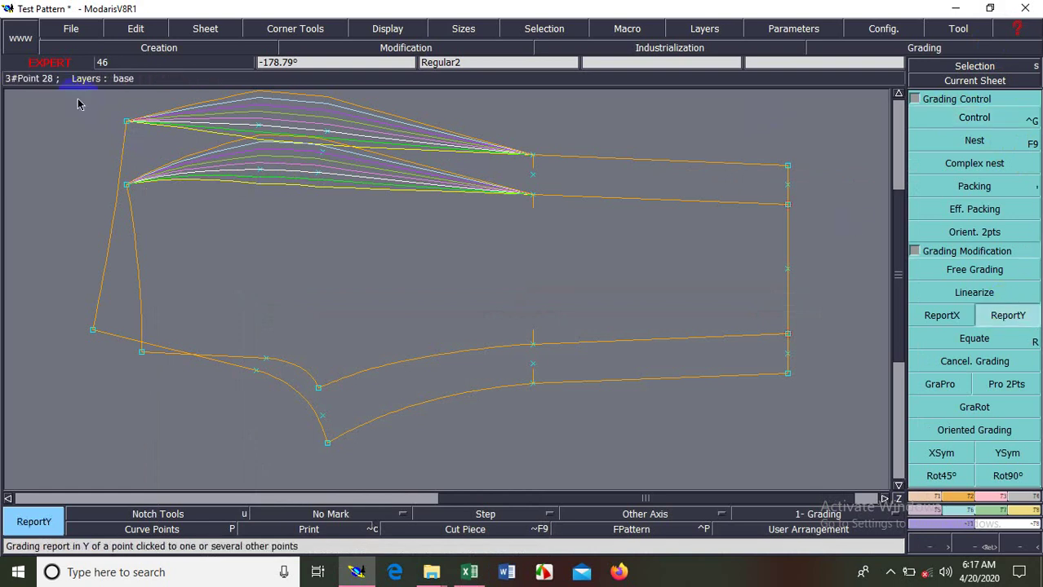
drag(100, 106, 181, 210)
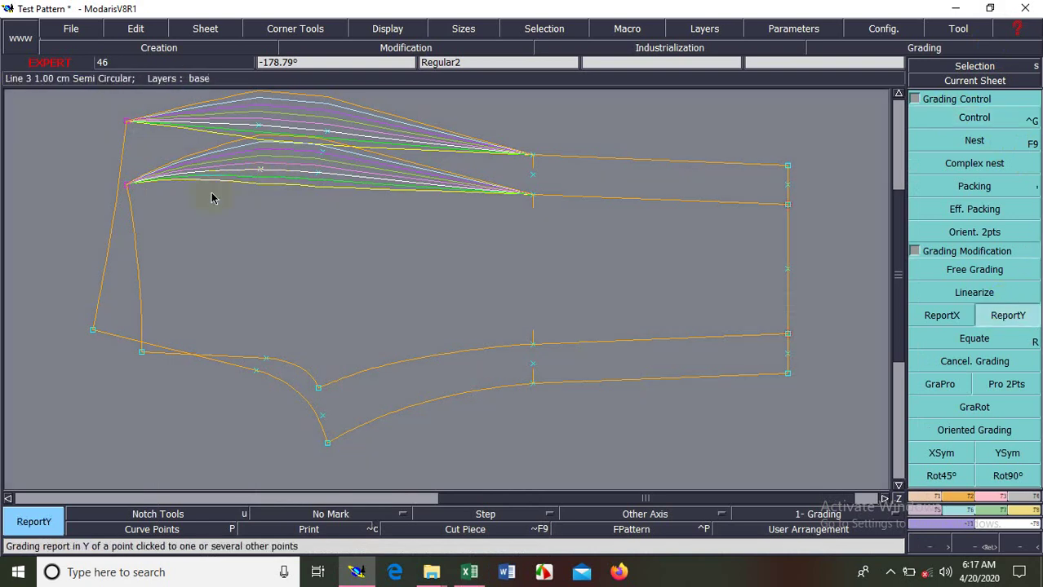
click(127, 187)
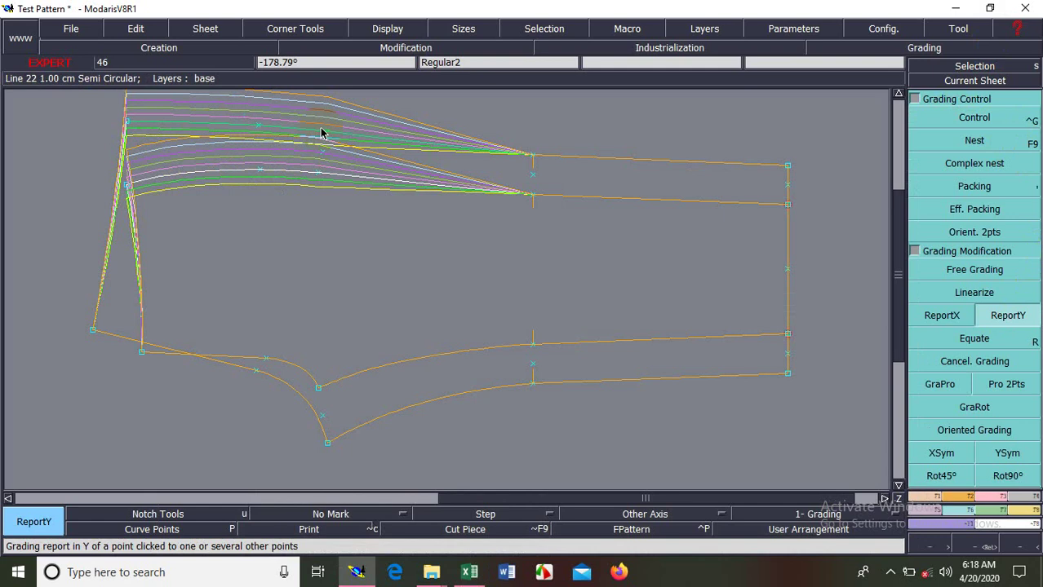
Copy the vertical grading onto the lower crotch curve and mirror it with XSym to fan downward.
click(319, 225)
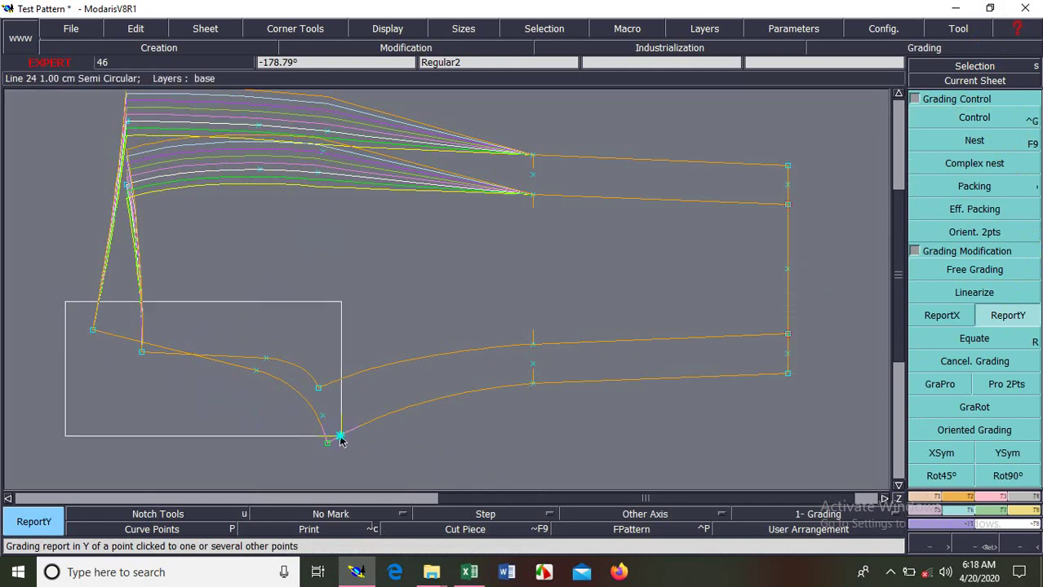
drag(123, 345, 368, 464)
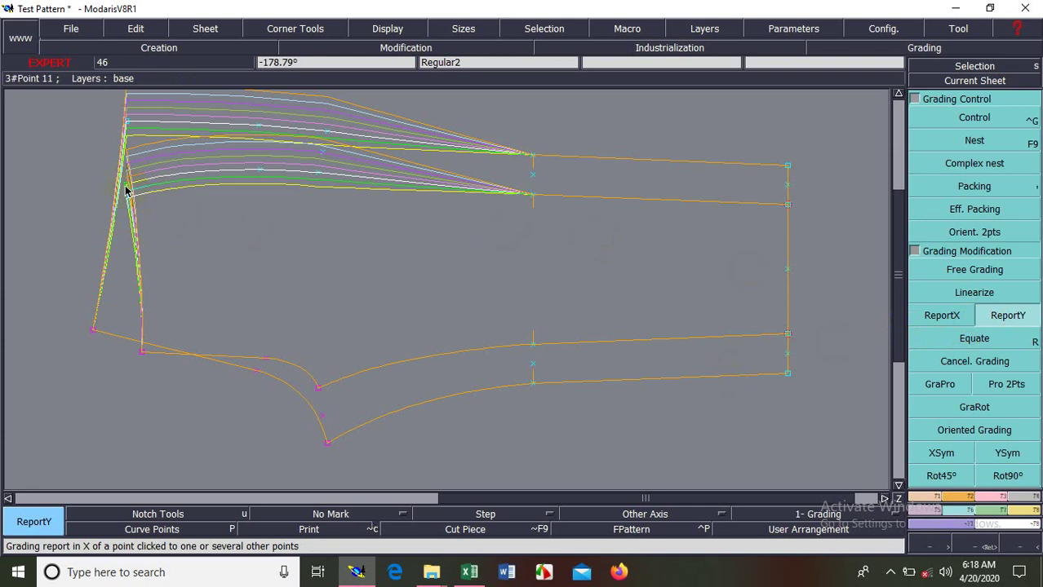
click(139, 348)
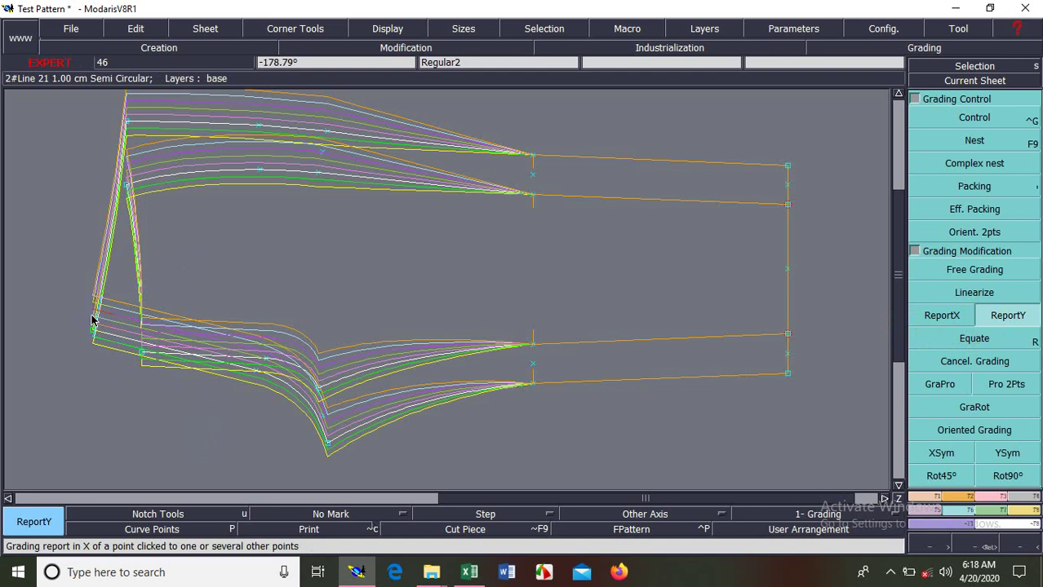
drag(70, 254, 372, 469)
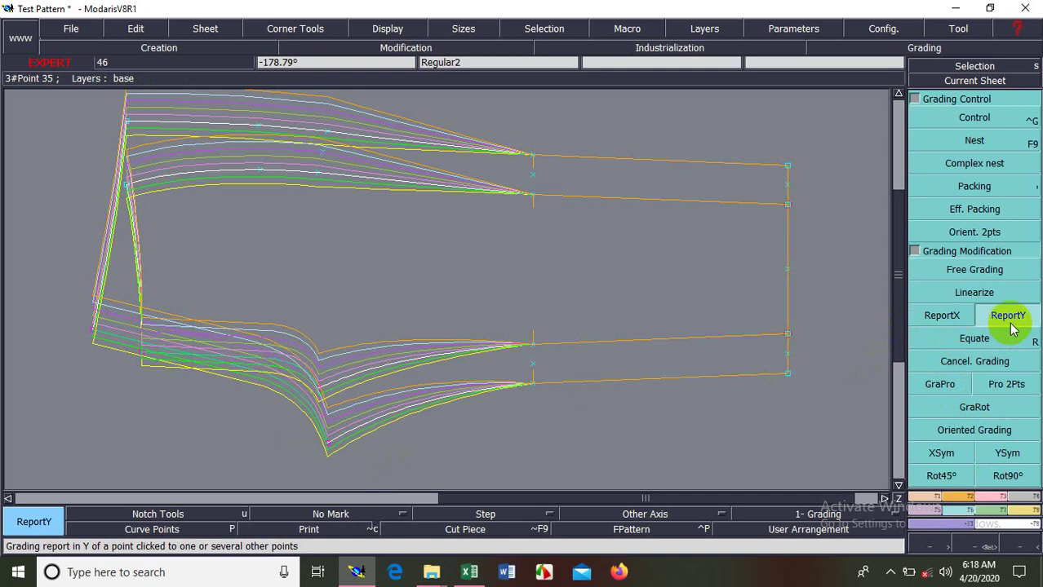
click(957, 453)
click(325, 445)
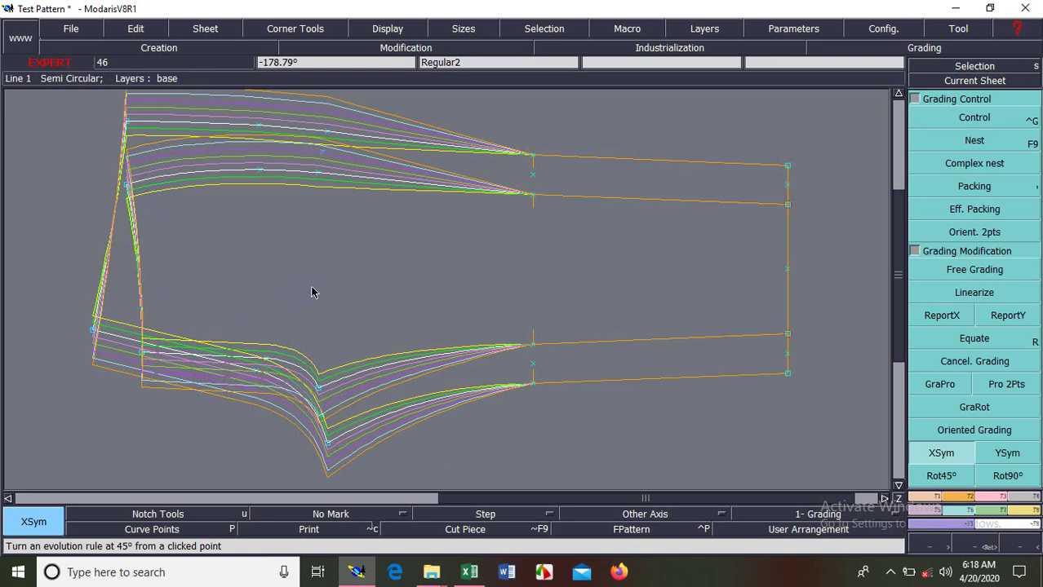
Scroll Sheet1 down to row 23 to review measurements through zipper length, then minimize Excel.
click(473, 573)
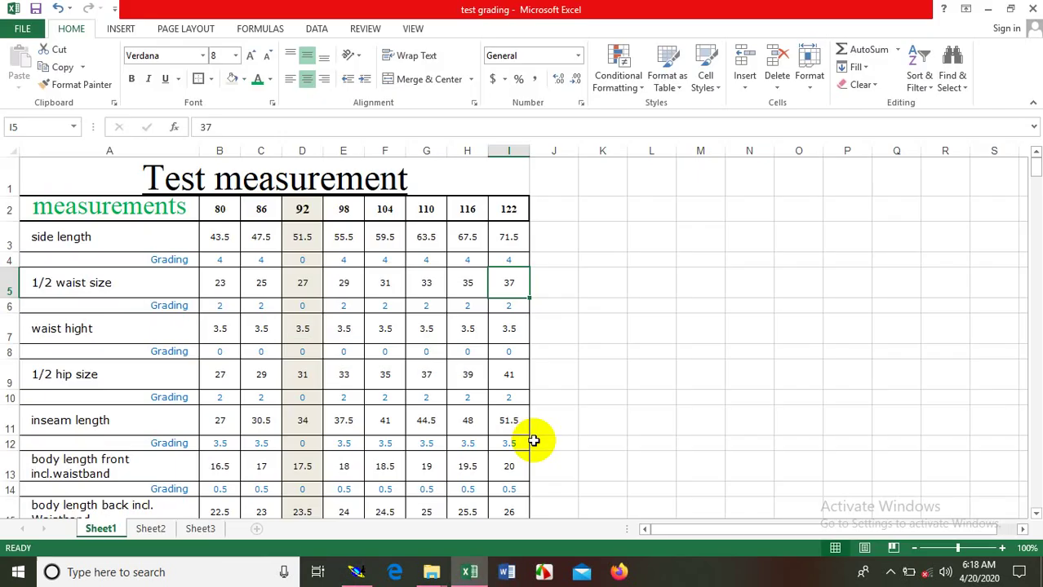
scroll(252, 325, down, 1)
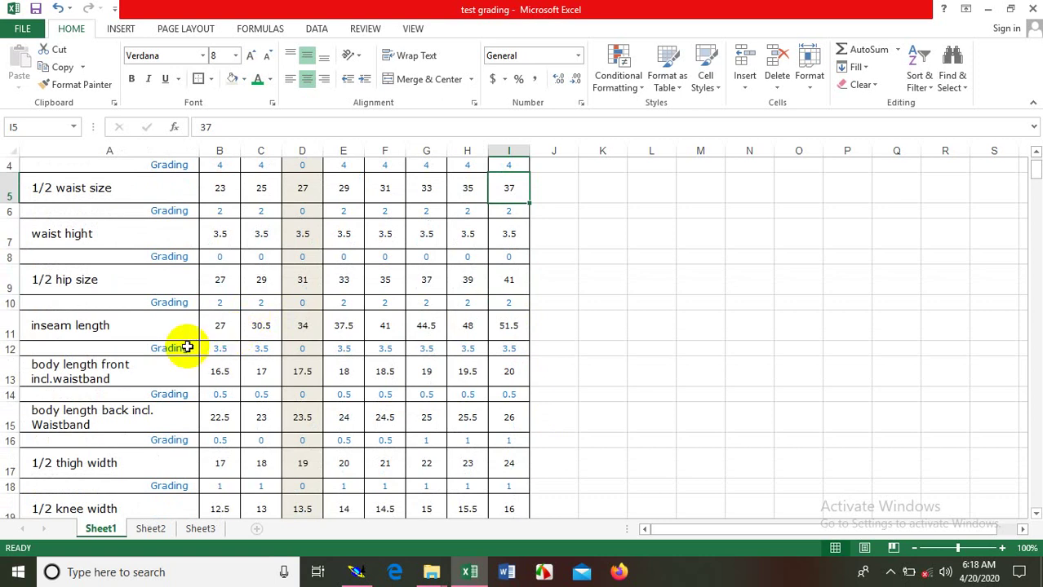
scroll(191, 371, down, 1)
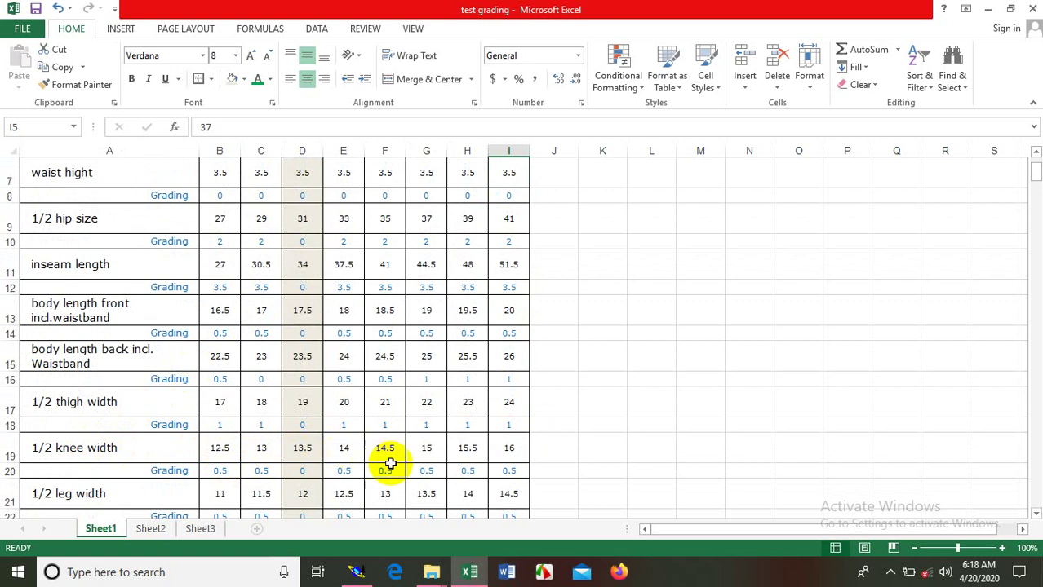
scroll(506, 445, down, 1)
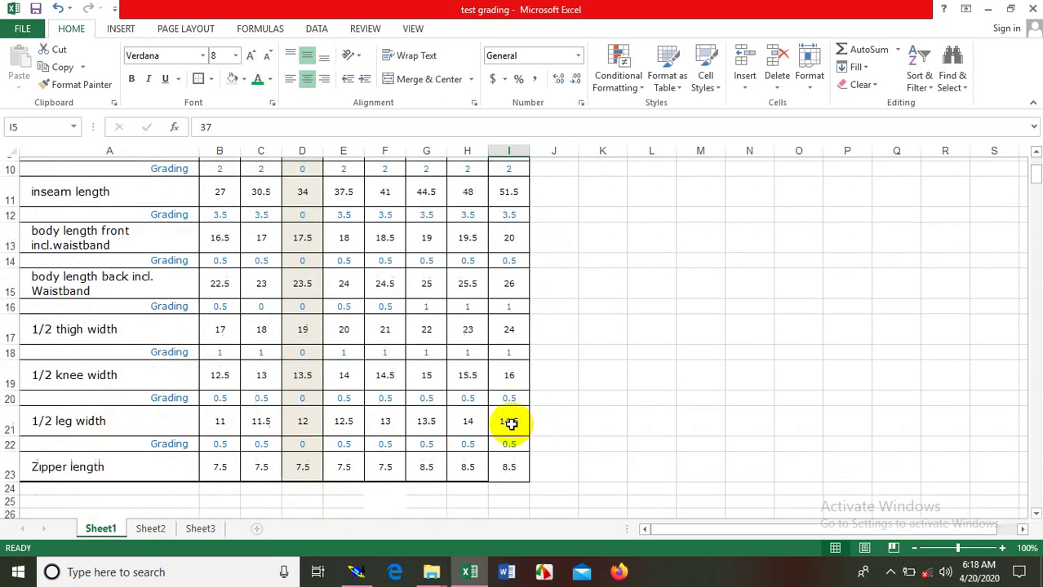
click(988, 9)
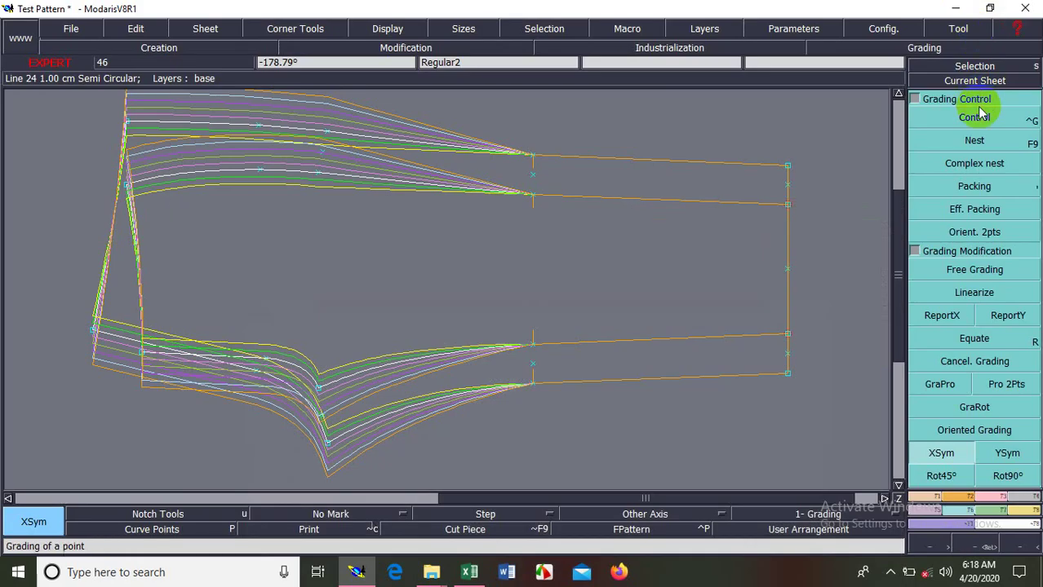
Set point 33's ddy step to 0.25 for sizes 80–116 and pick it as the ReportY source.
click(532, 158)
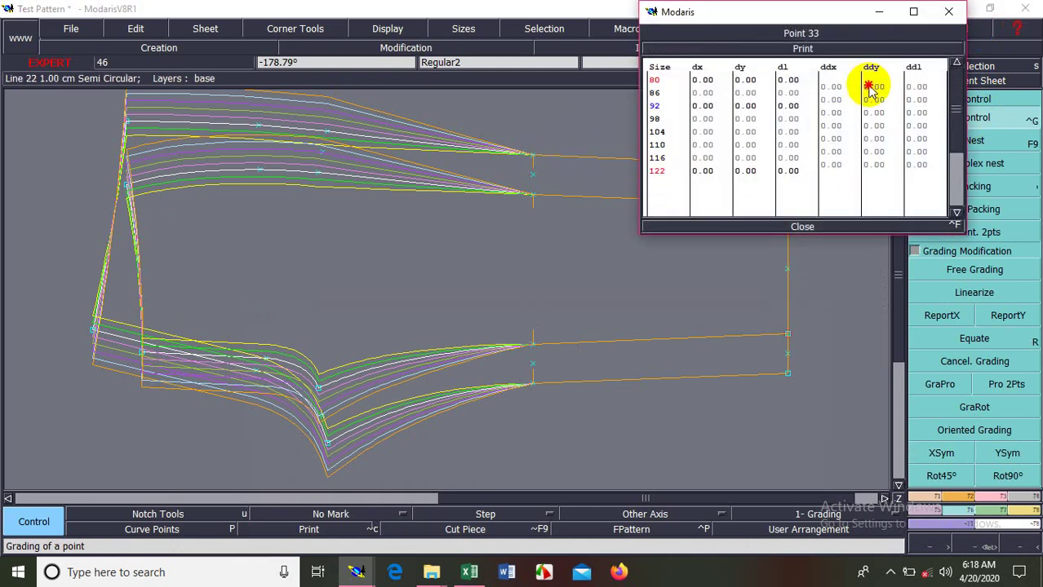
drag(871, 86, 881, 167)
text(.25)
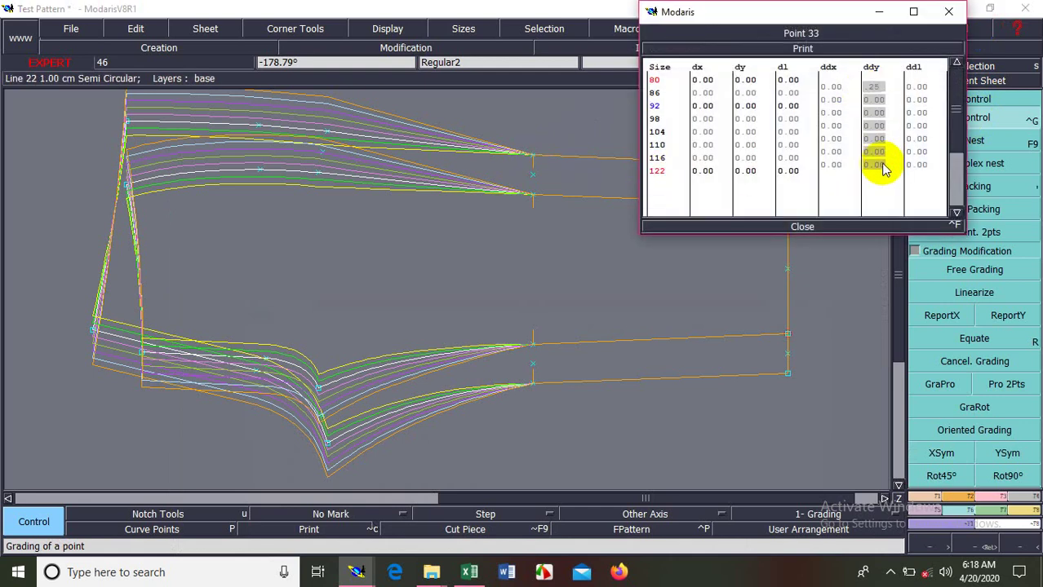
key(Return)
click(842, 227)
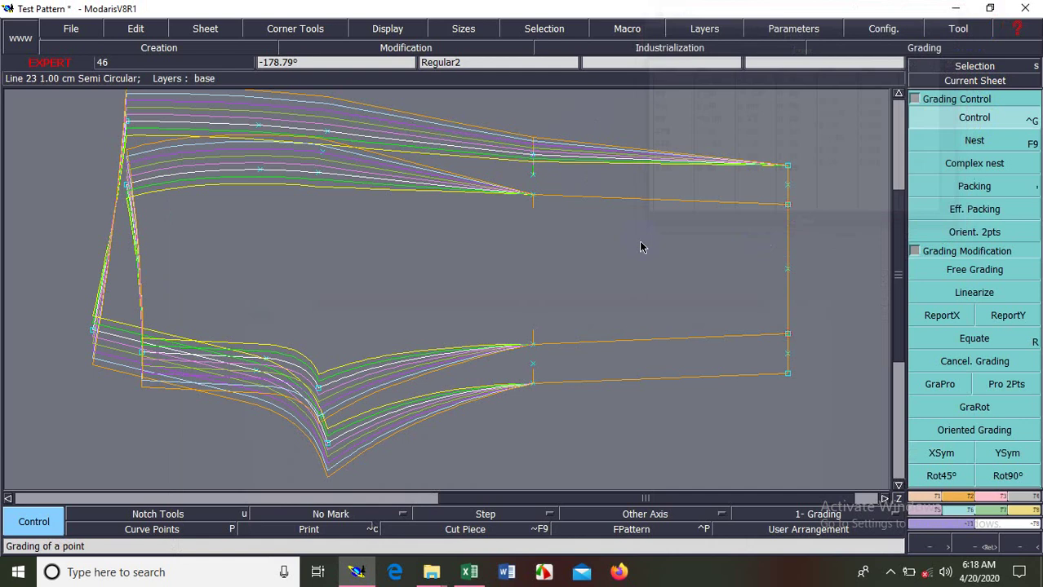
drag(503, 131, 554, 229)
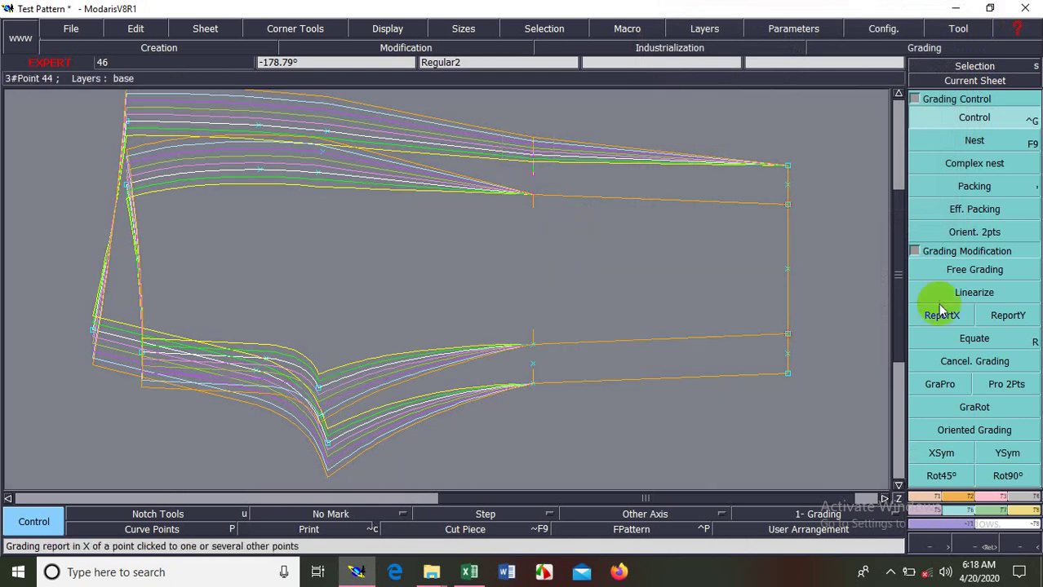
click(1007, 315)
Copy point 33's Y grading onto both pieces' right-end lines and mirror the lower piece with XSym.
click(531, 158)
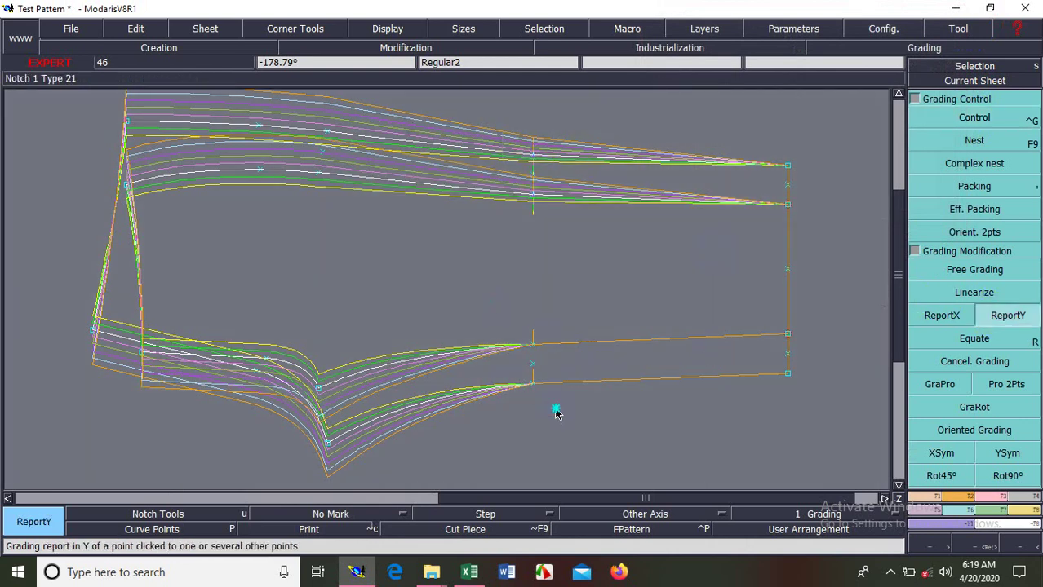
click(554, 412)
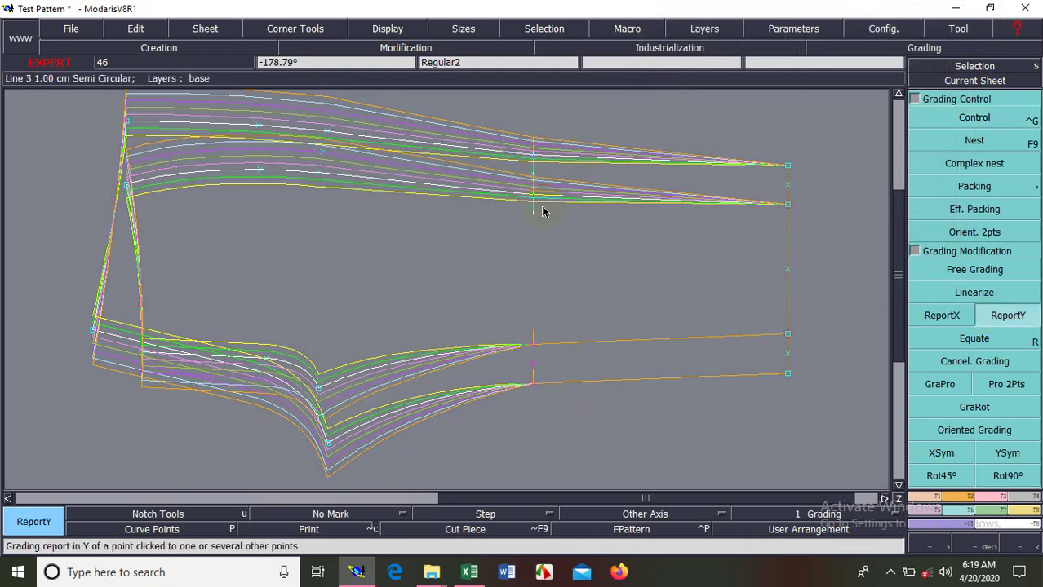
click(533, 356)
click(941, 453)
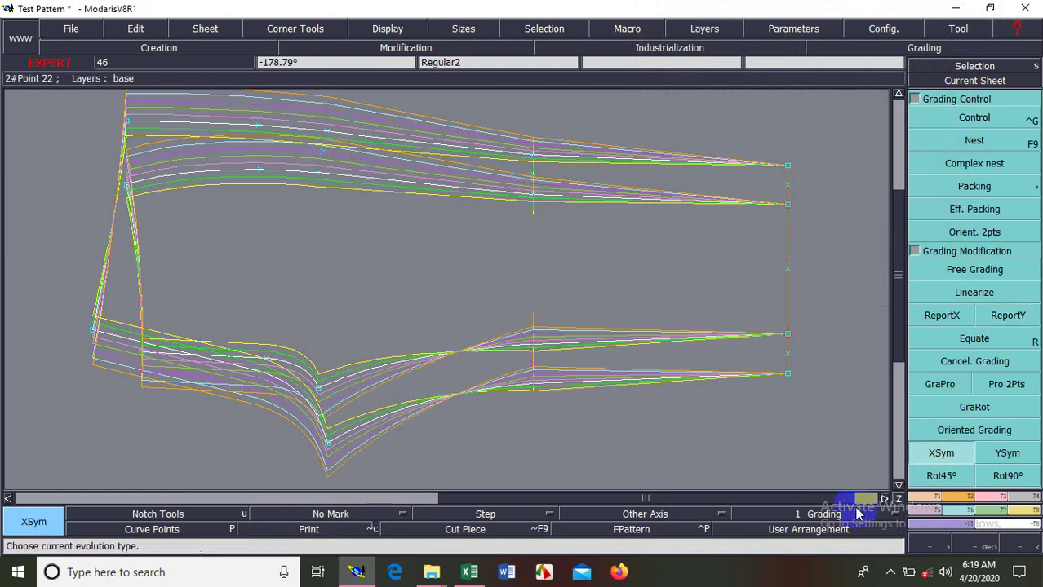
click(534, 384)
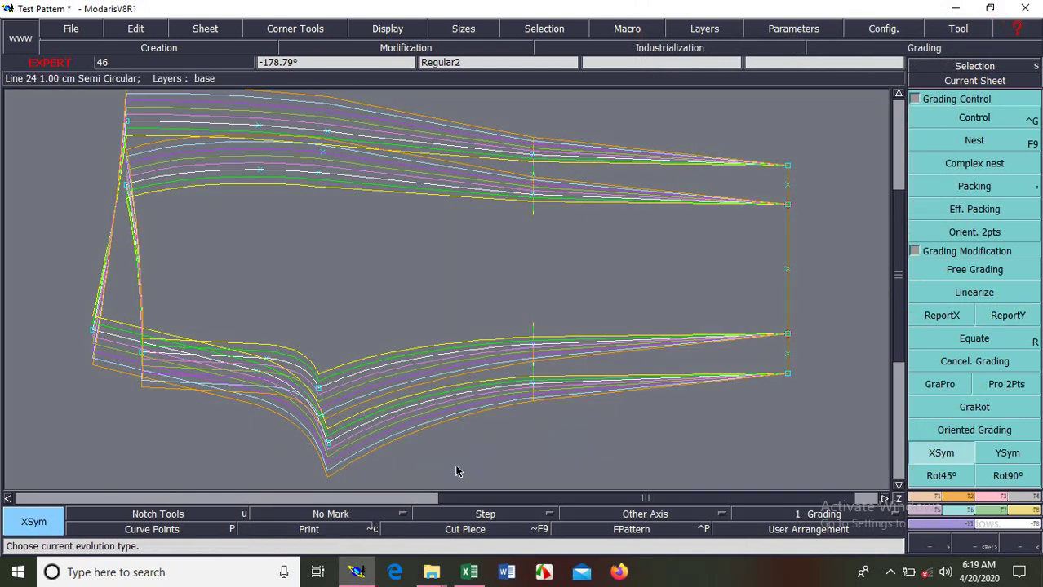
Check the 1/2 leg width values in B21 to I21 in Excel, then minimize it.
click(469, 572)
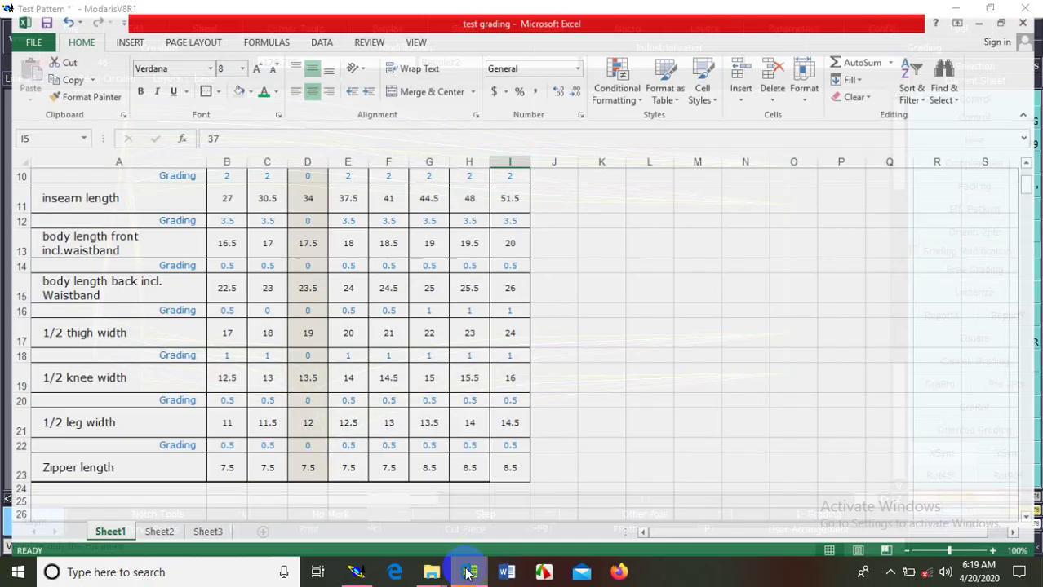
click(222, 420)
click(261, 420)
click(302, 418)
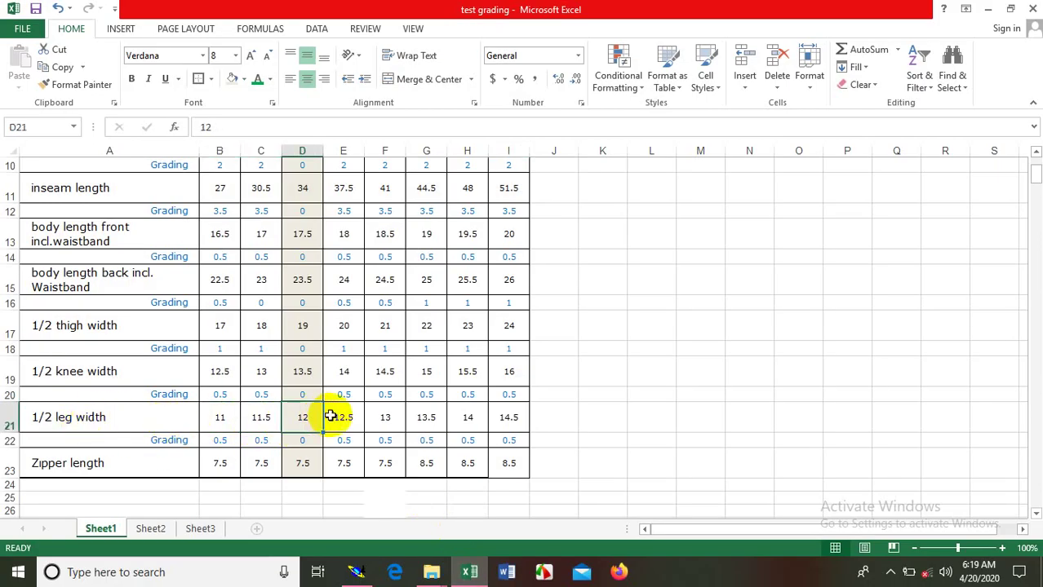
click(343, 418)
click(393, 417)
click(426, 418)
click(466, 418)
click(508, 417)
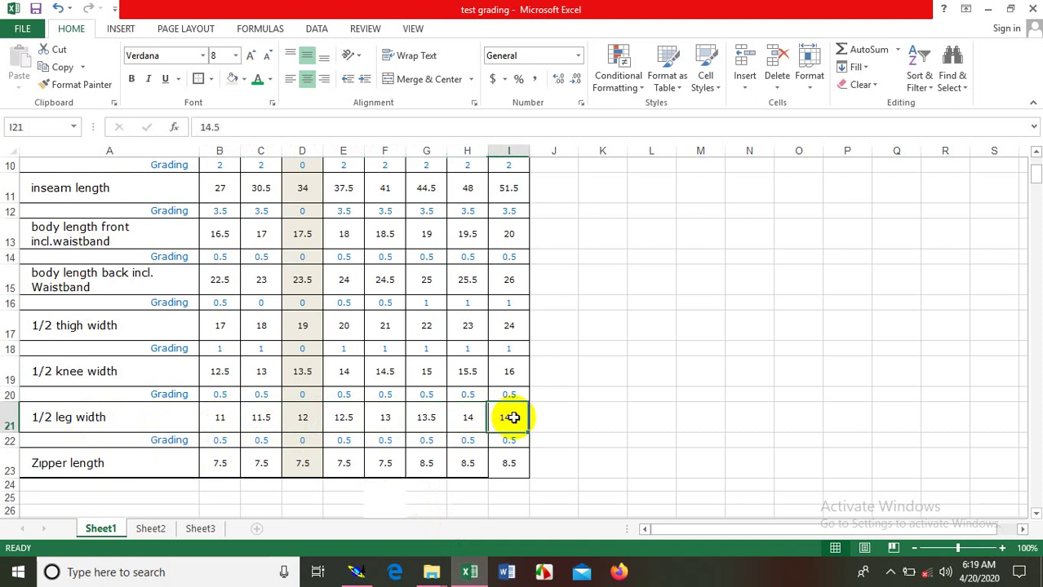
click(987, 9)
Apply ReportY grading to the upper and lower pieces' right-end corner points, then zoom onto the pieces.
click(974, 118)
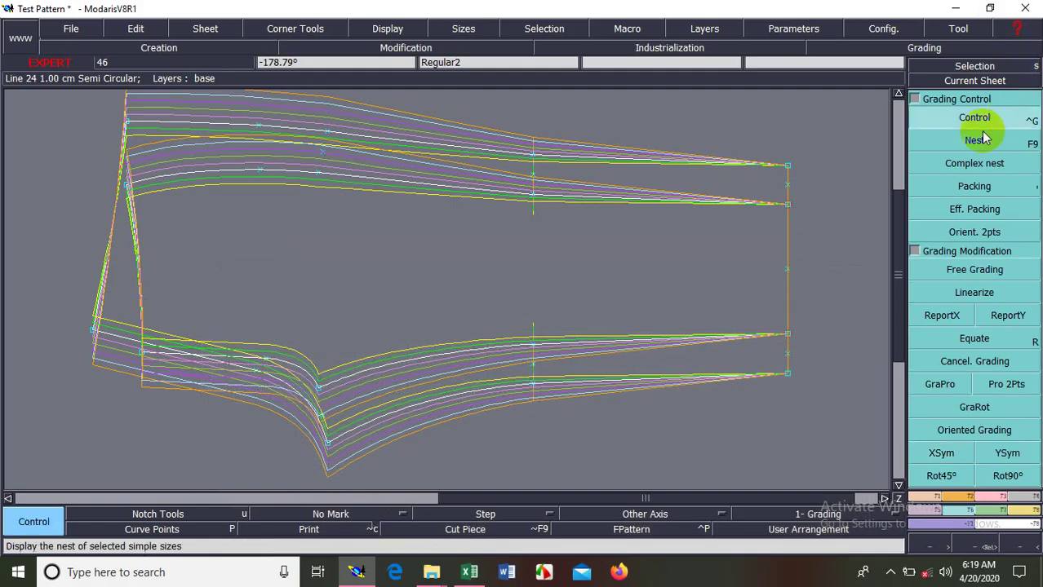
click(979, 323)
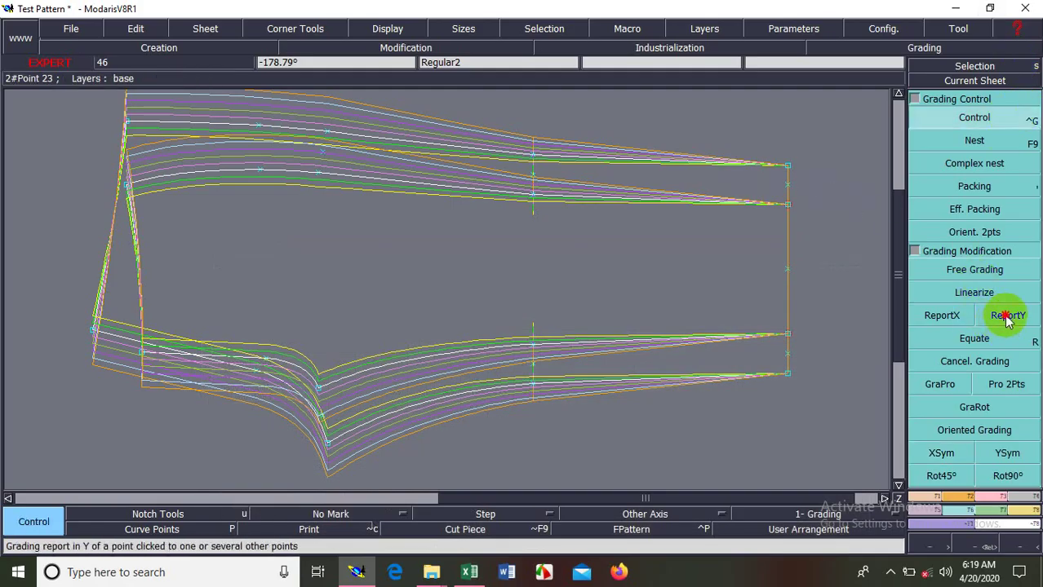
drag(747, 139, 830, 235)
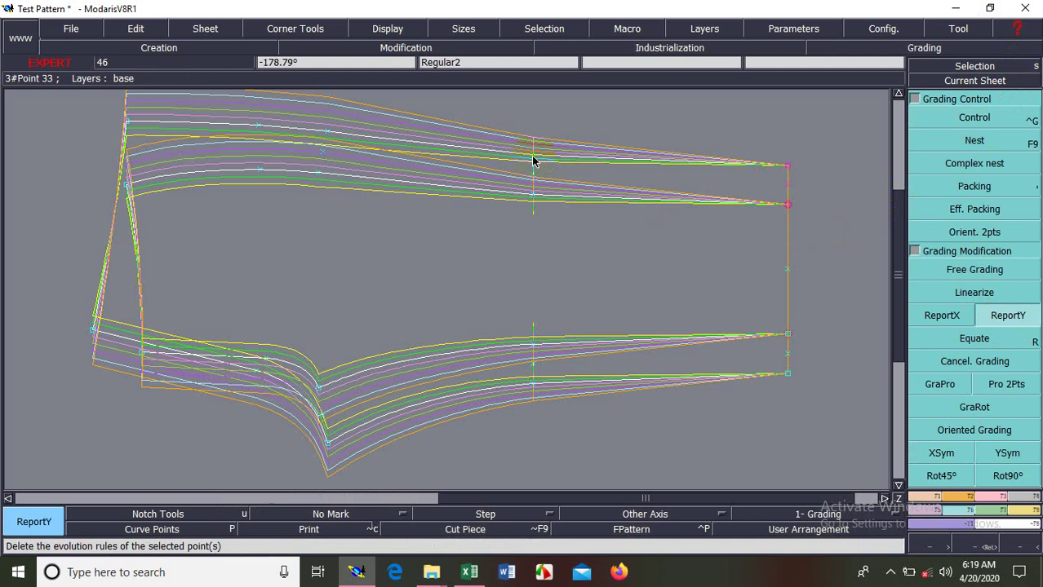
click(787, 165)
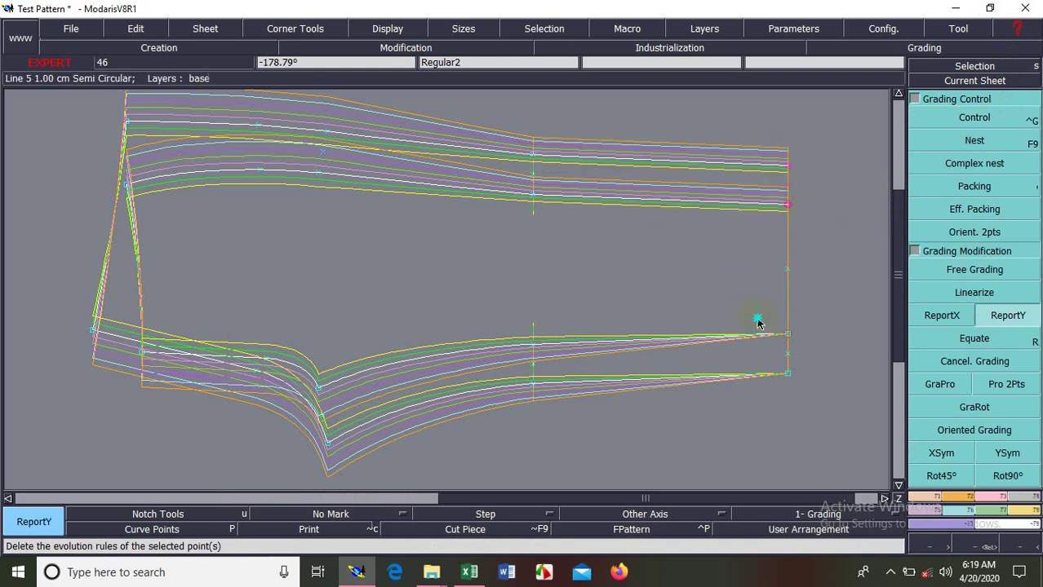
drag(757, 323, 826, 407)
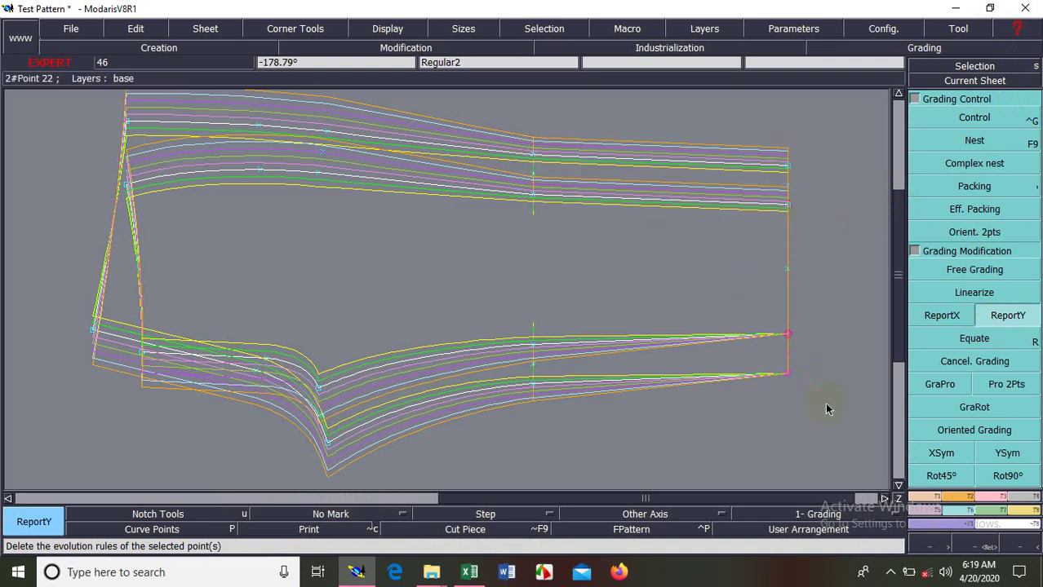
click(788, 375)
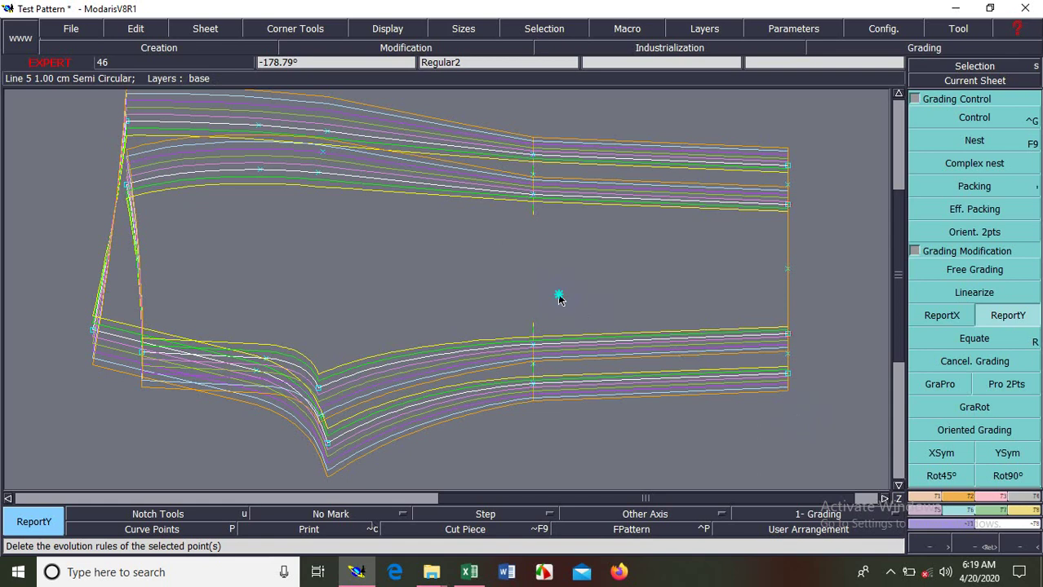
key(Home)
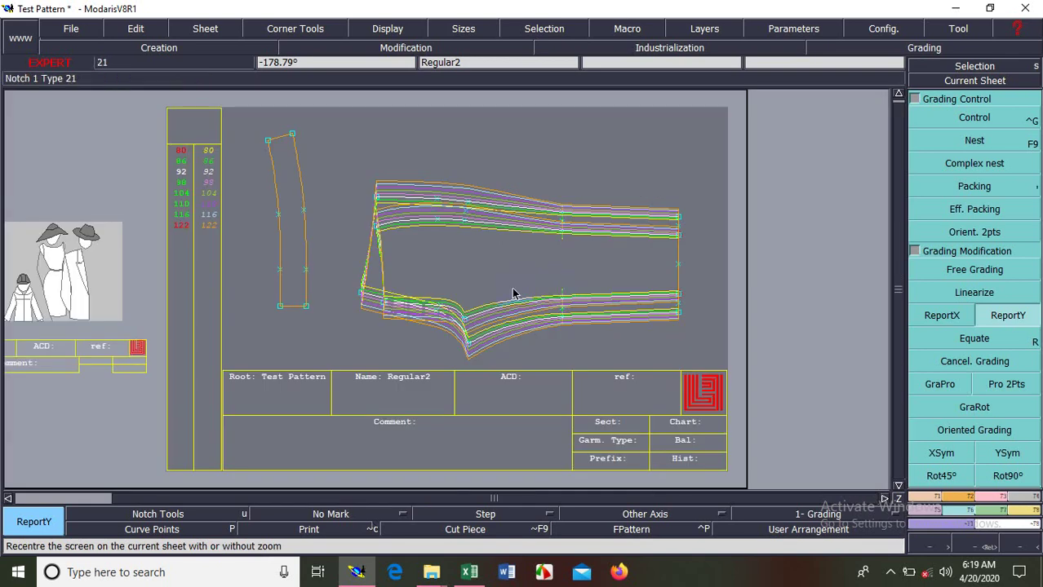
key(z)
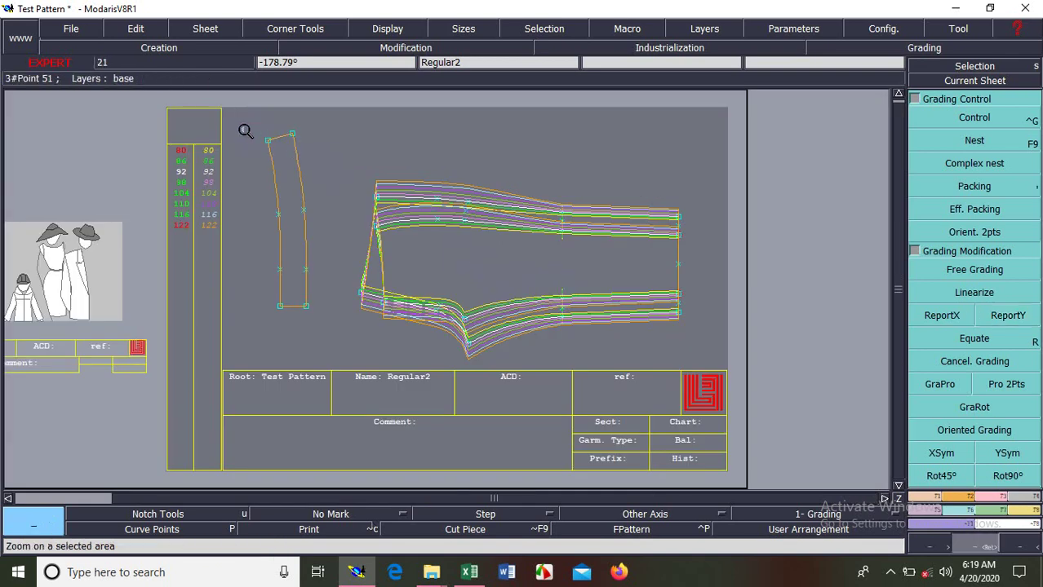
drag(295, 122, 704, 375)
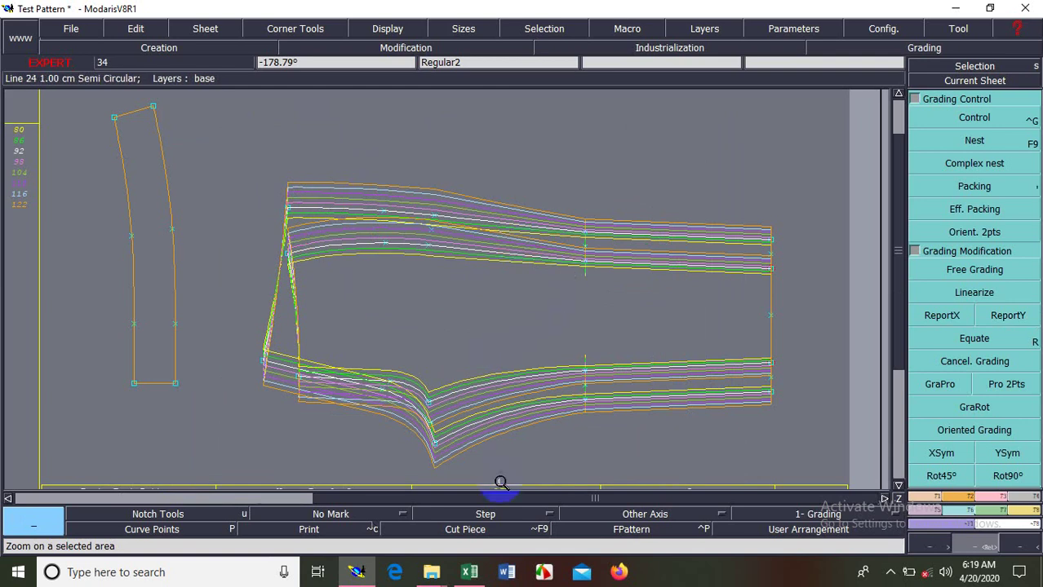
Check the waist hight values in row 7 (B7, C7) of the measurement table.
click(470, 572)
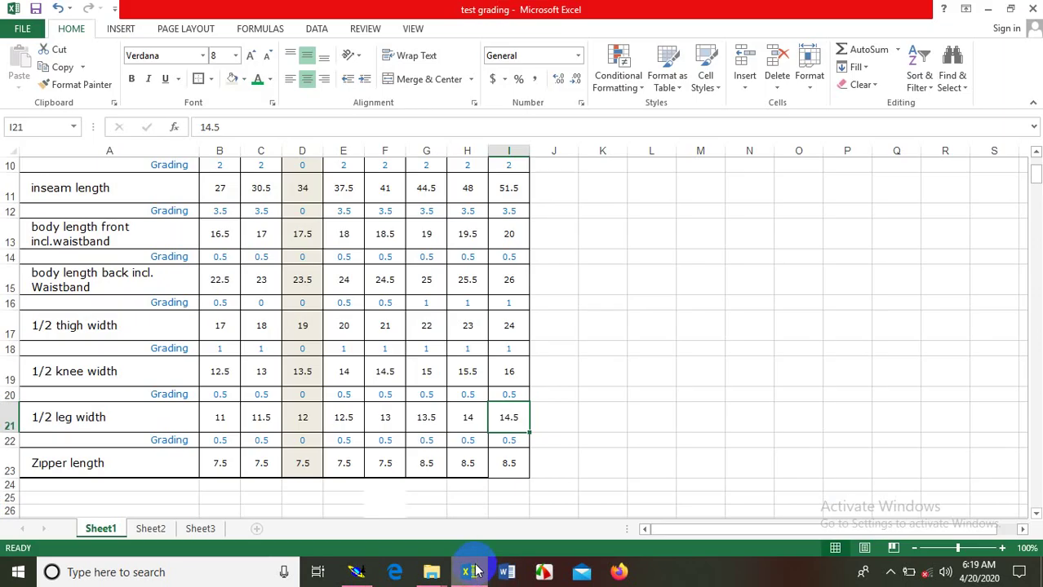
scroll(386, 402, up, 1)
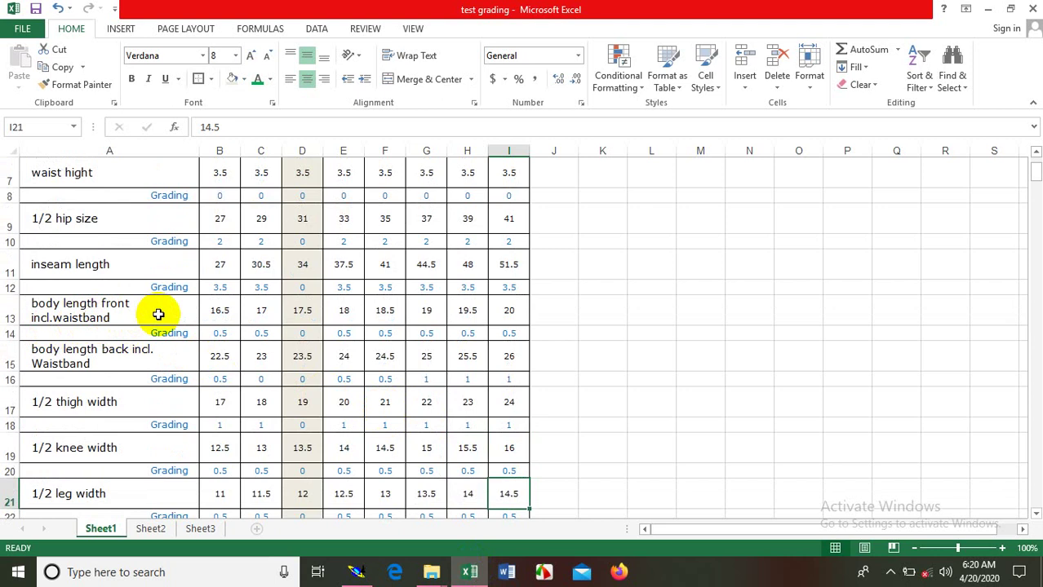
scroll(100, 320, up, 1)
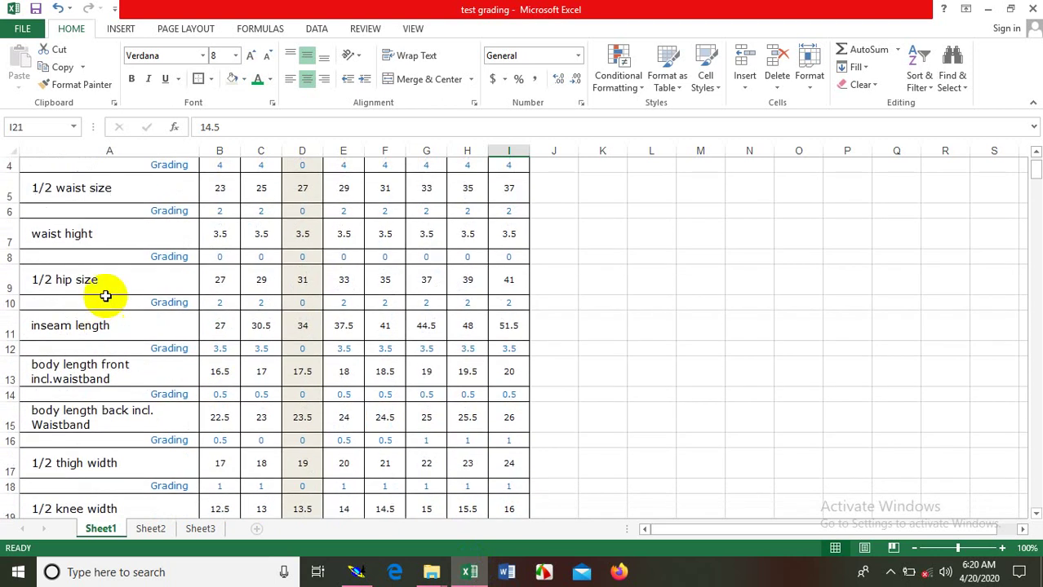
click(100, 236)
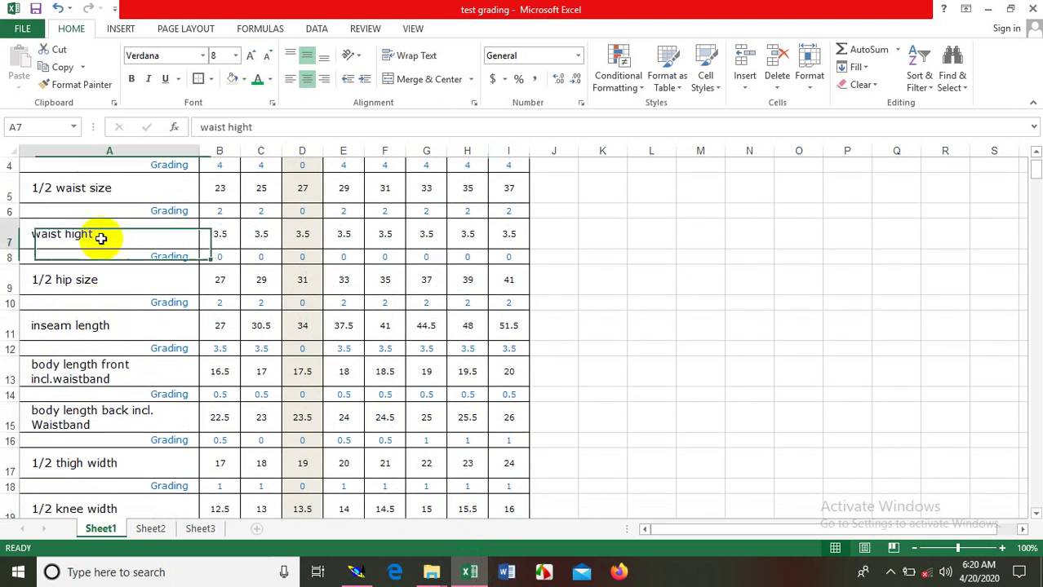
click(225, 234)
click(254, 234)
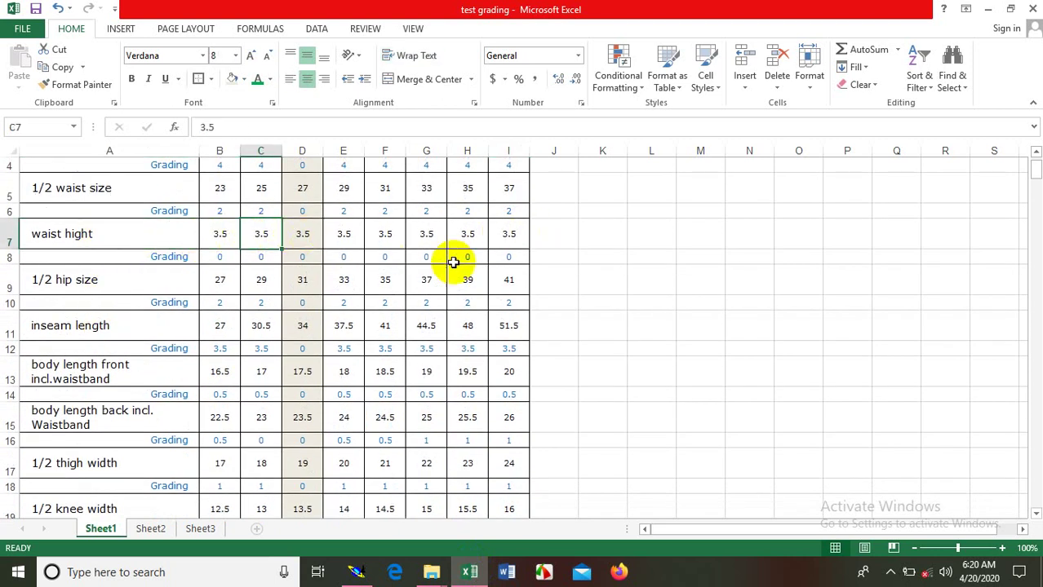
Review the body length front values across B13 to I13 and the body length back row.
scroll(368, 303, down, 1)
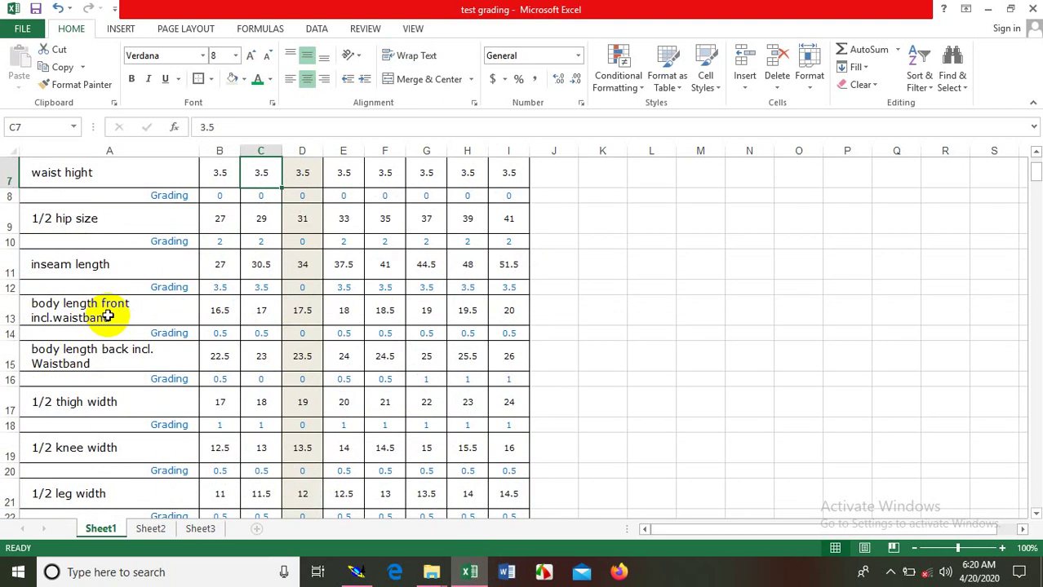
click(112, 314)
click(107, 359)
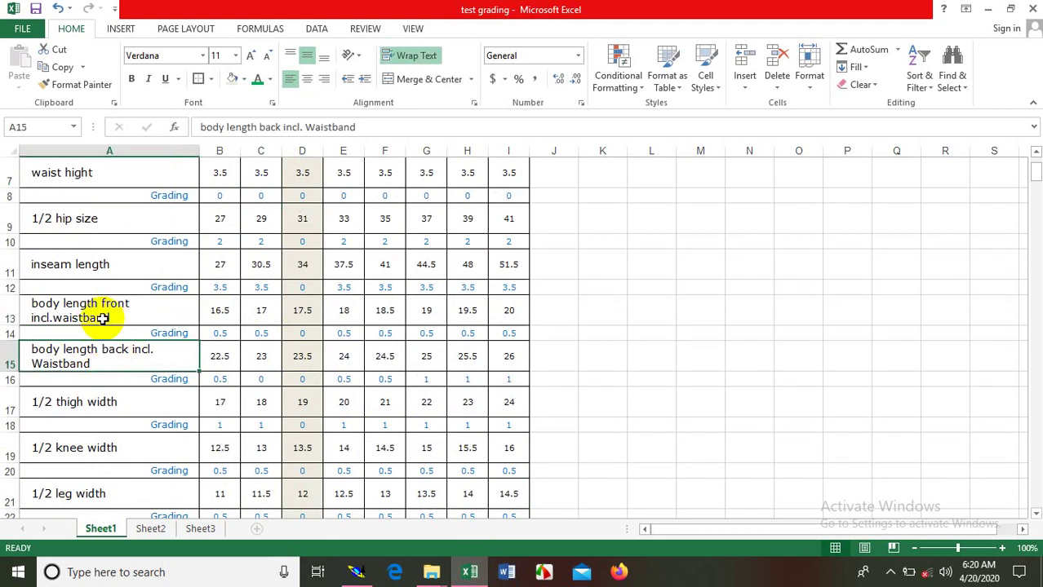
click(221, 311)
click(260, 311)
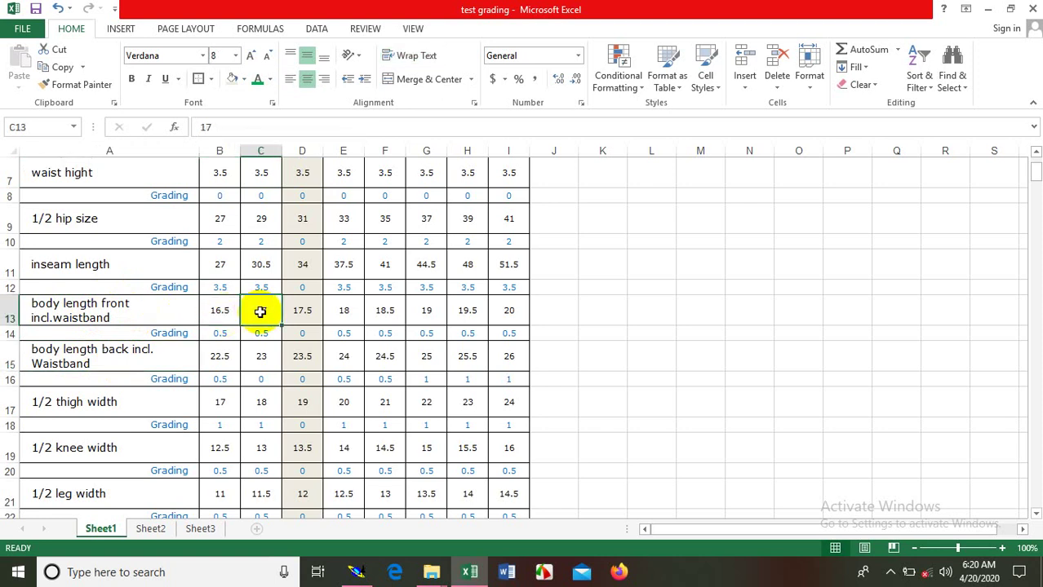
click(302, 311)
click(336, 312)
click(380, 310)
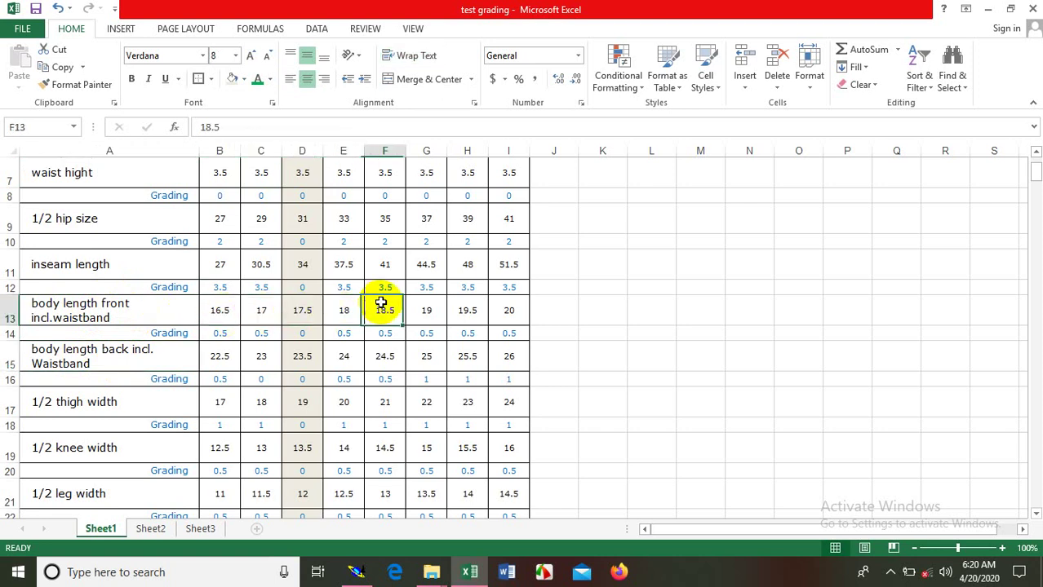
click(436, 310)
click(472, 310)
click(514, 307)
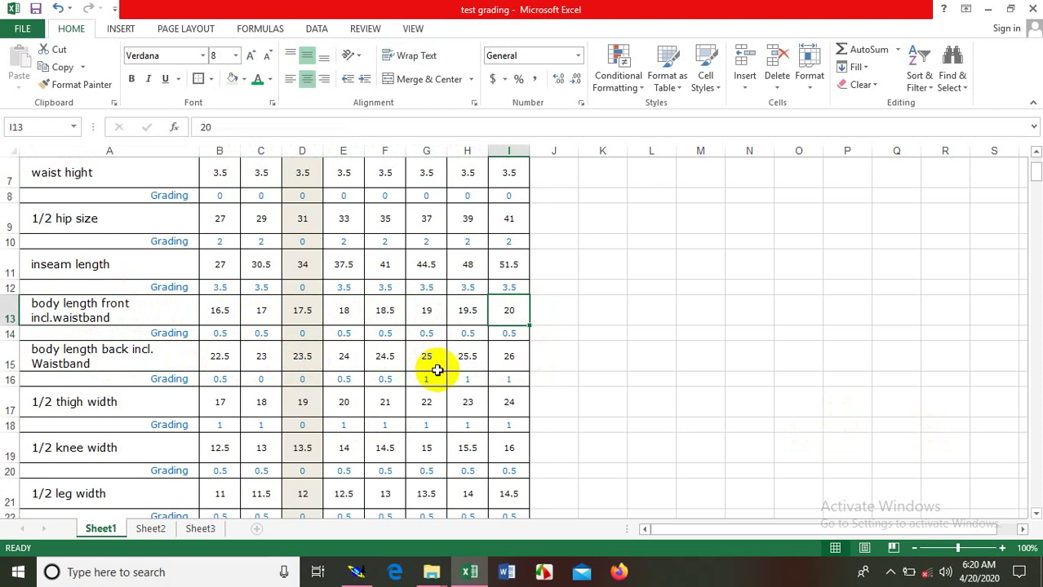
Replace the body length back grading in G16:I16 with F16's 0.5, then minimize Excel.
click(428, 377)
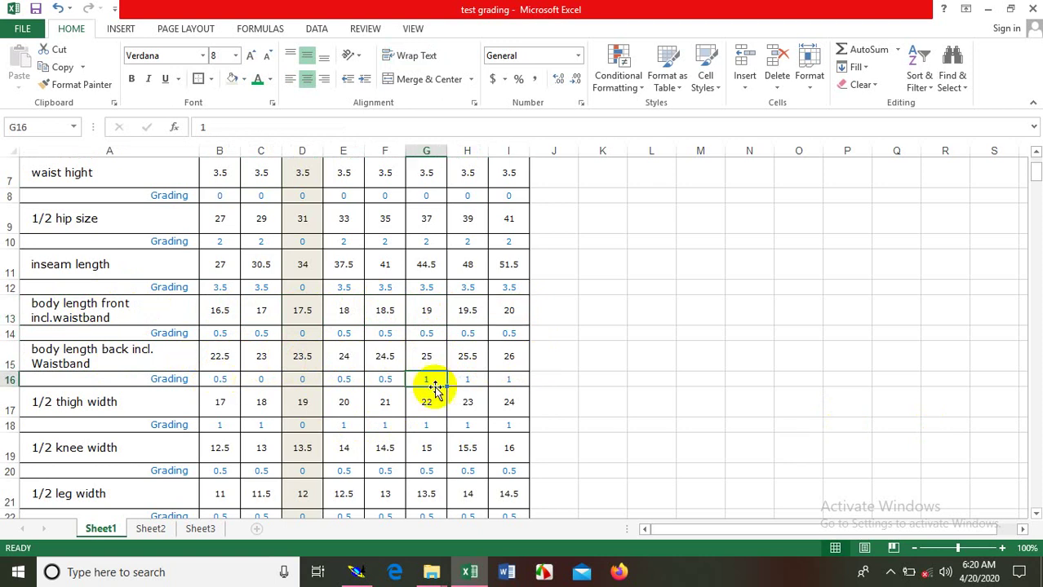
click(395, 380)
key(ctrl+c)
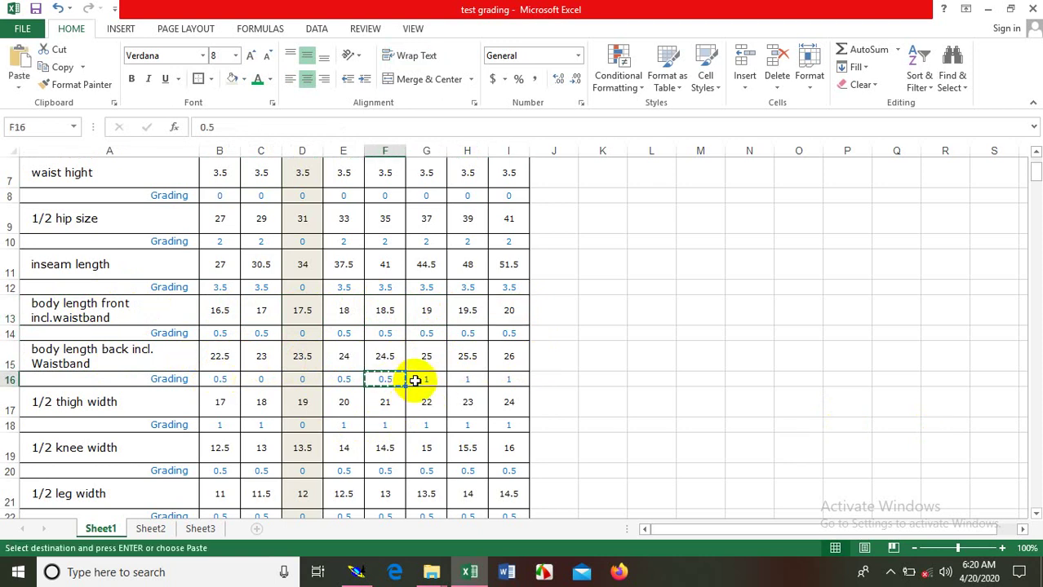
drag(416, 380, 494, 379)
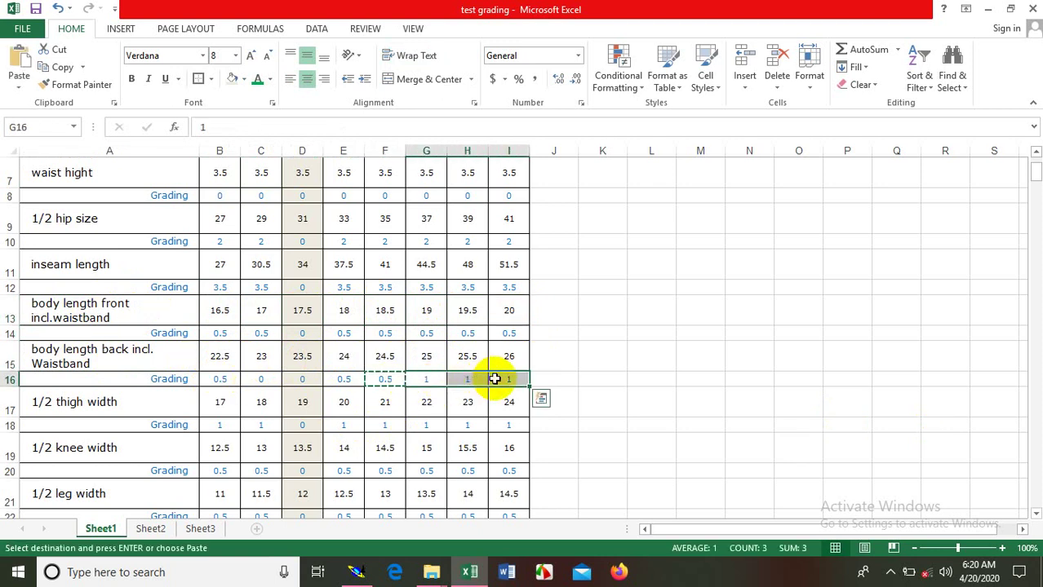
key(Return)
click(685, 379)
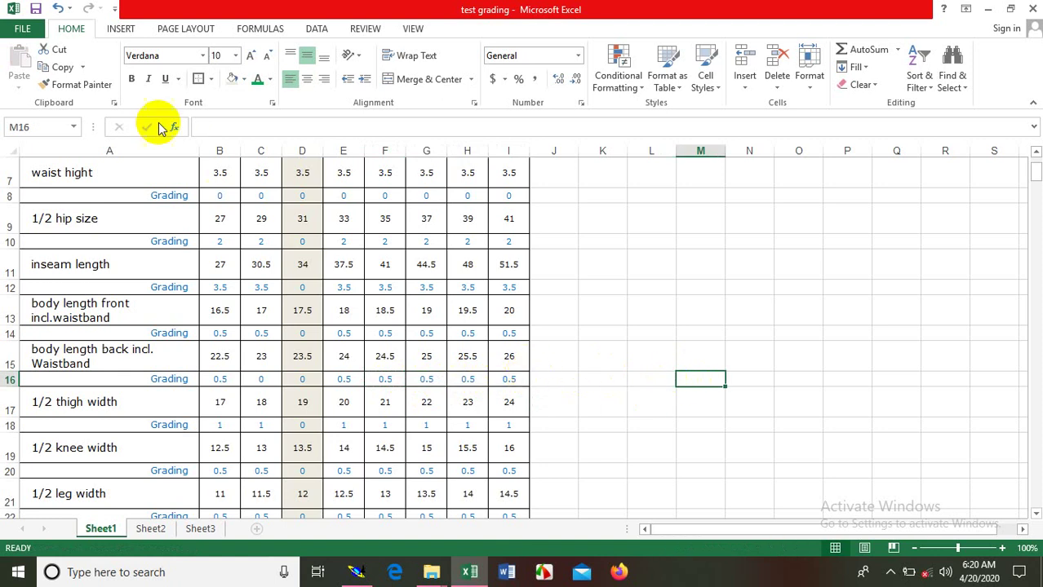
click(992, 9)
Set Point 5's ddx grading step to -0.50 for every size in Grading Control.
click(974, 119)
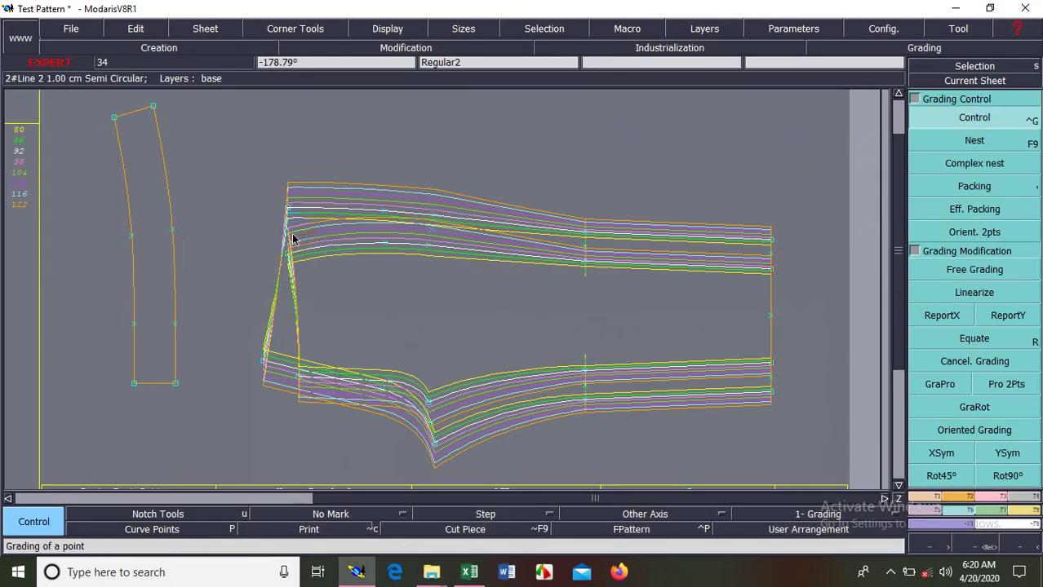
click(298, 378)
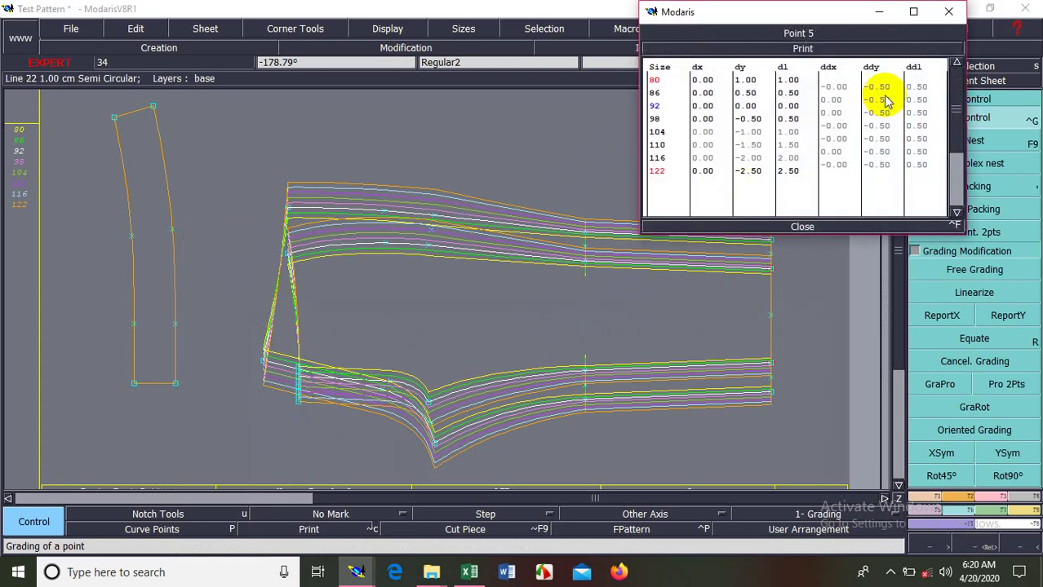
drag(838, 85, 845, 163)
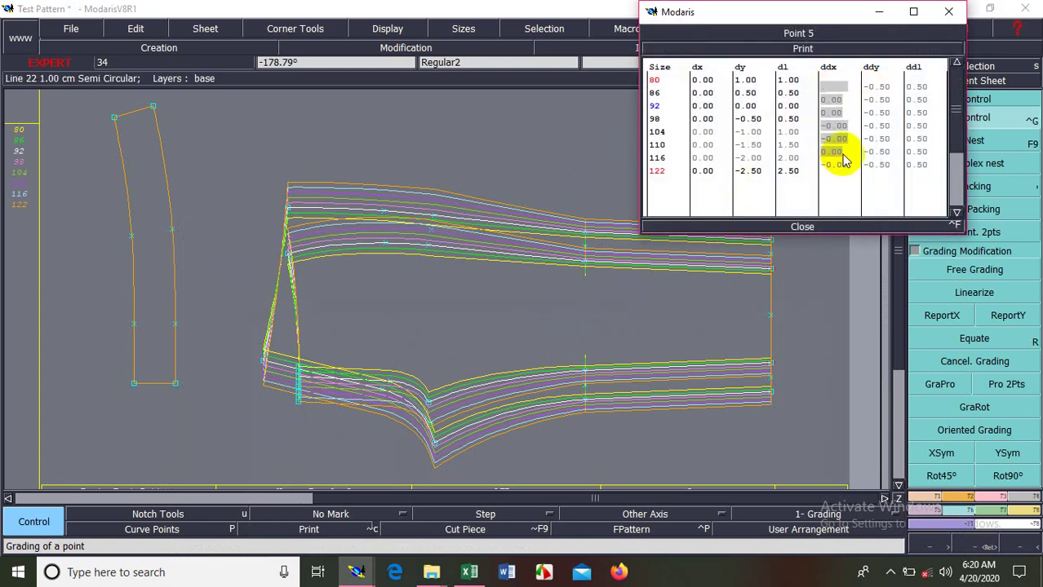
text(5)
key(Return)
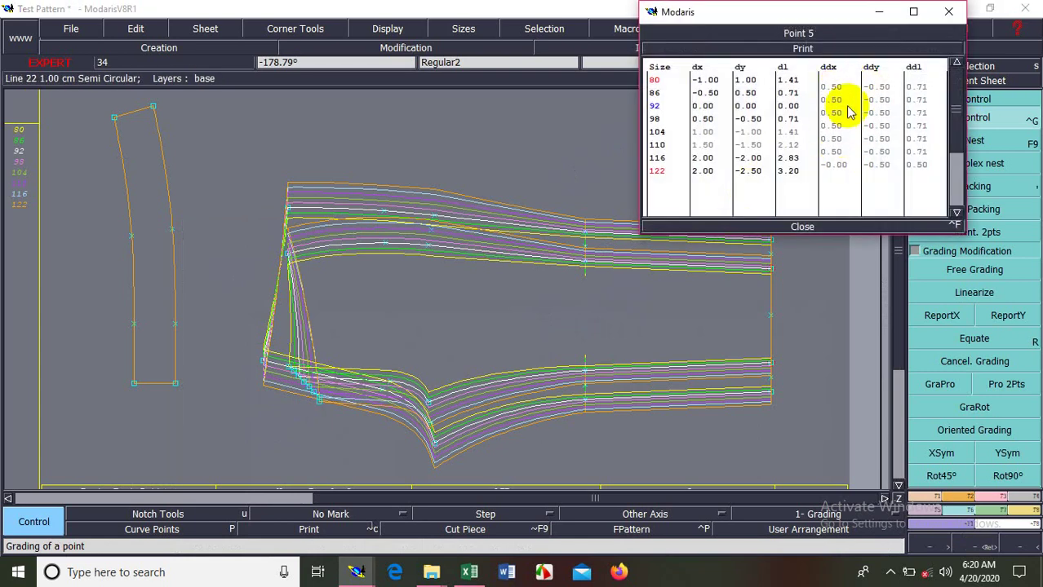
drag(838, 85, 840, 165)
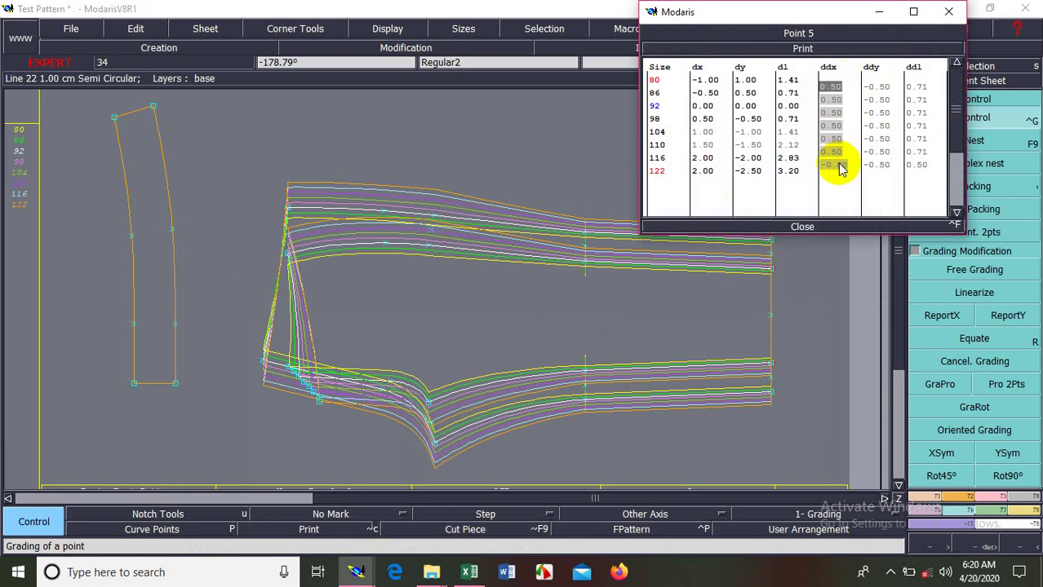
text(-)
key(Return)
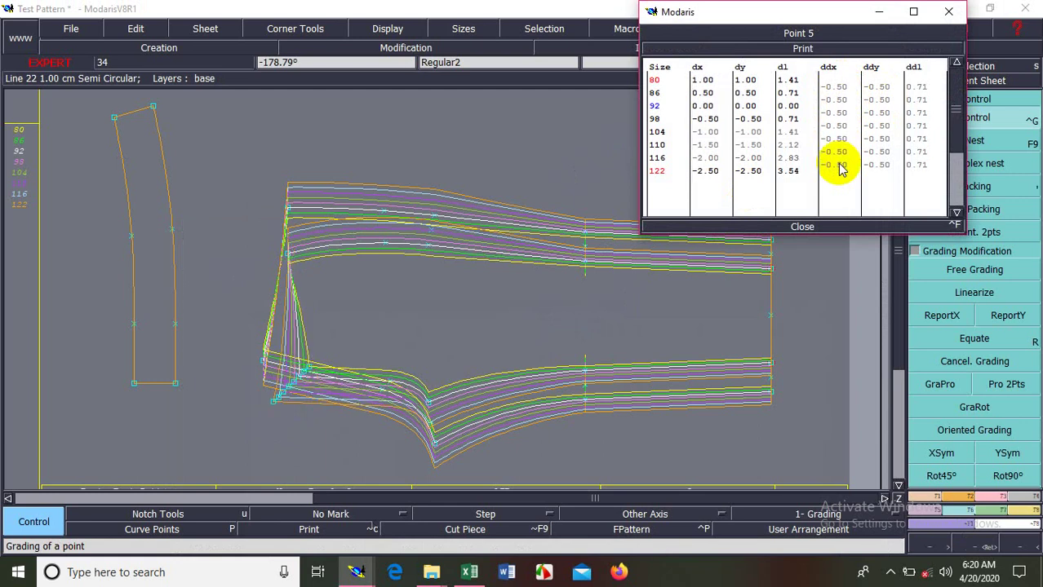
click(823, 228)
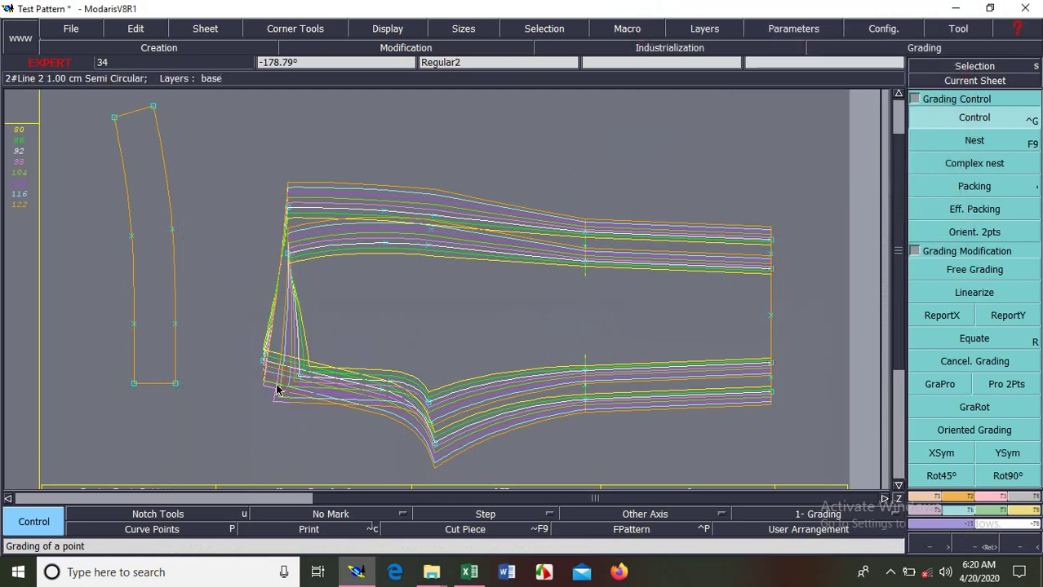
Copy the lower-left corner's X grading onto the upper-left inner corner with ReportX.
click(263, 360)
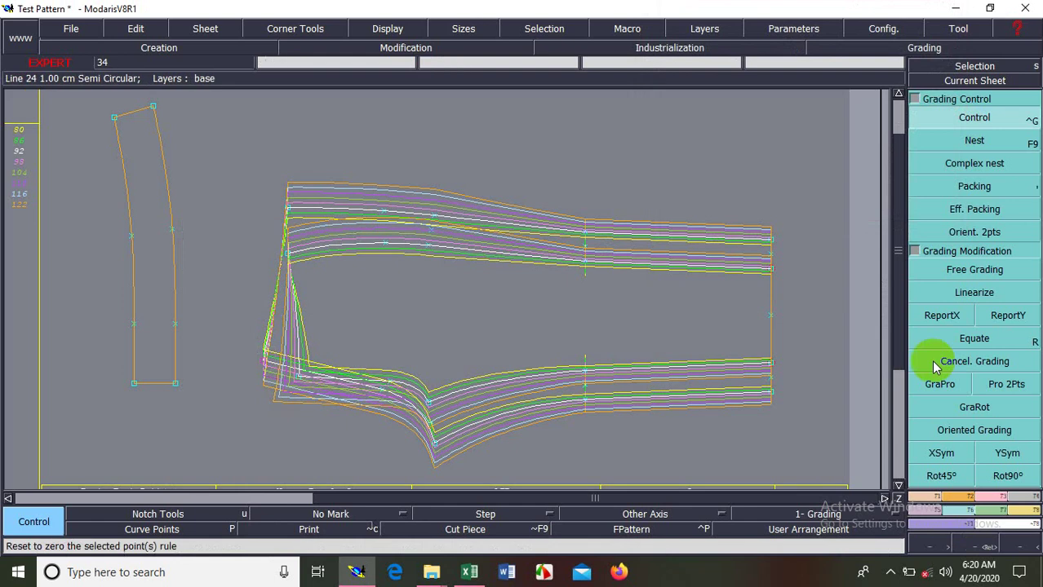
click(941, 315)
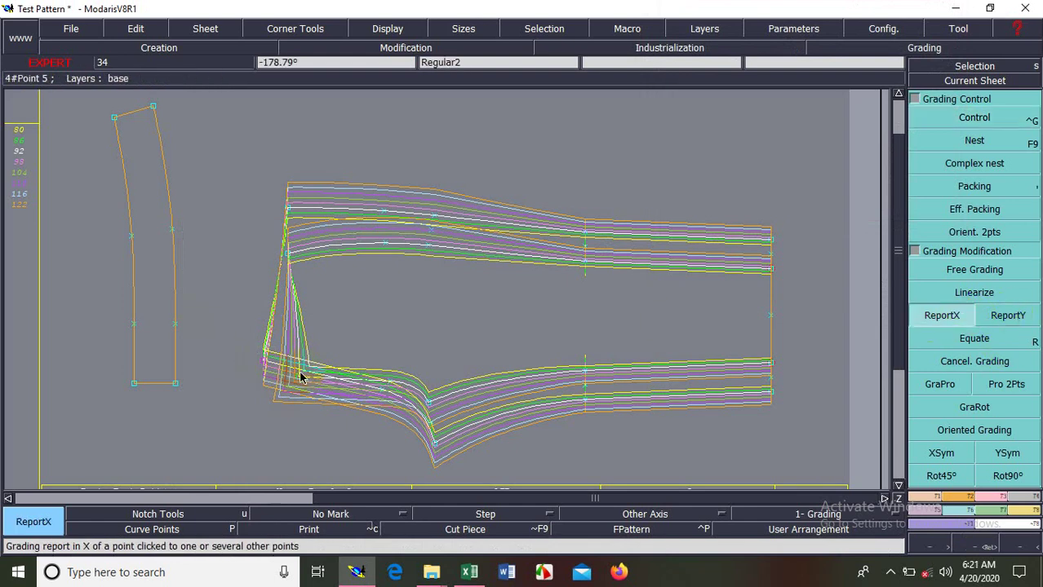
click(262, 362)
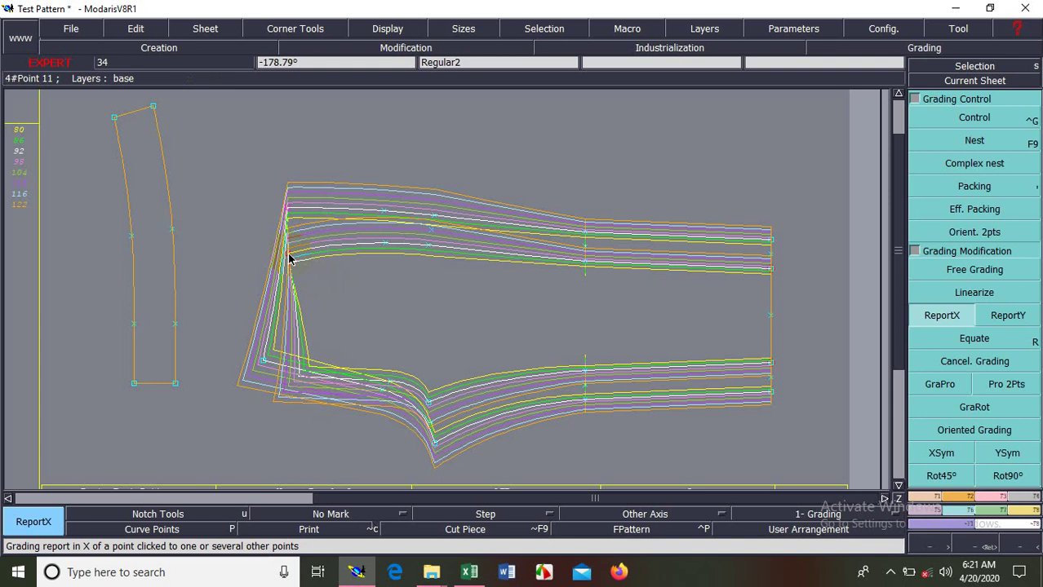
click(287, 254)
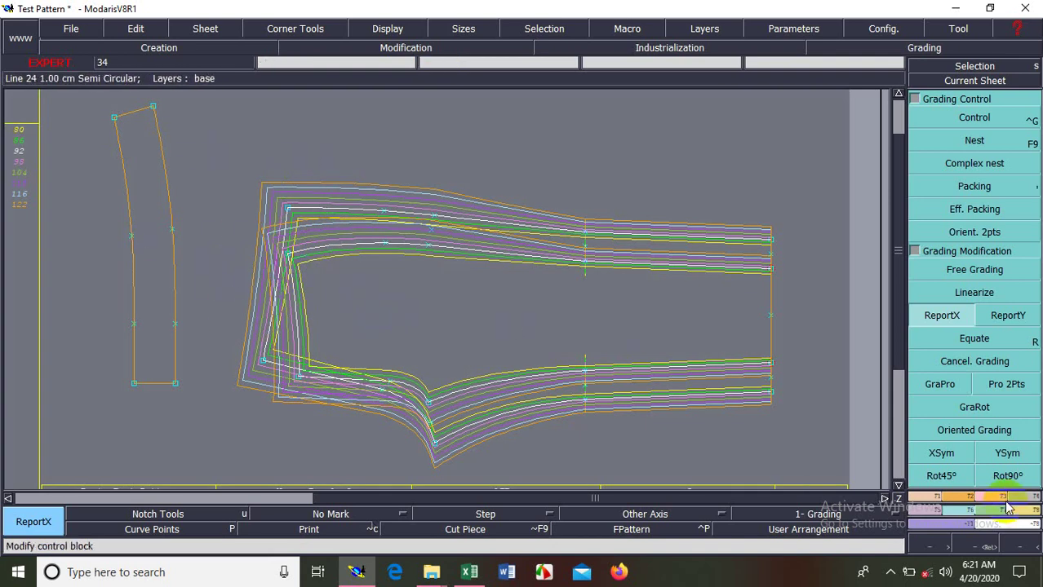
Try the sheet's mirror and flip commands, ending back in the original orientation.
click(963, 499)
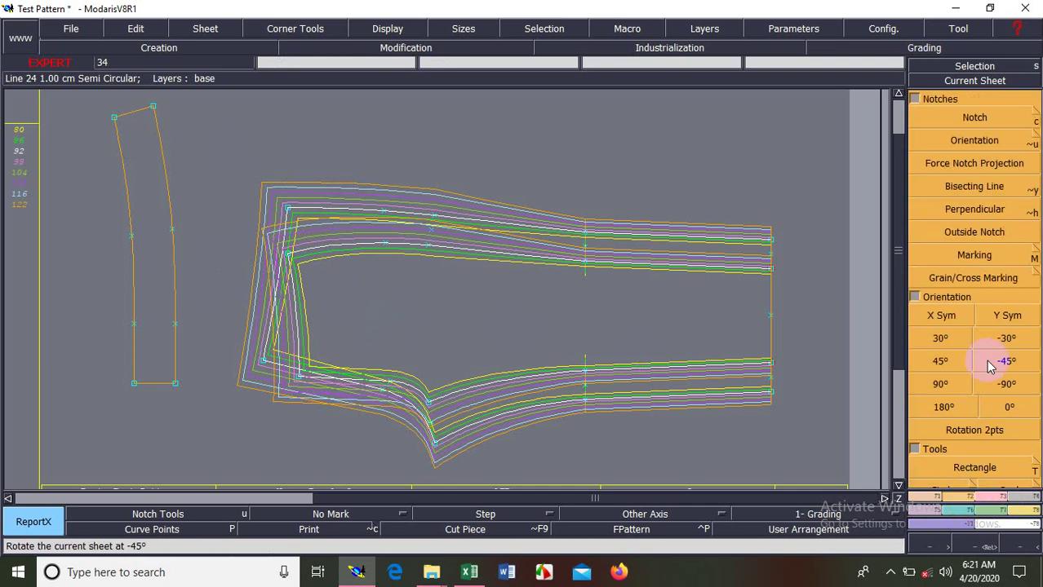
click(1009, 317)
click(958, 319)
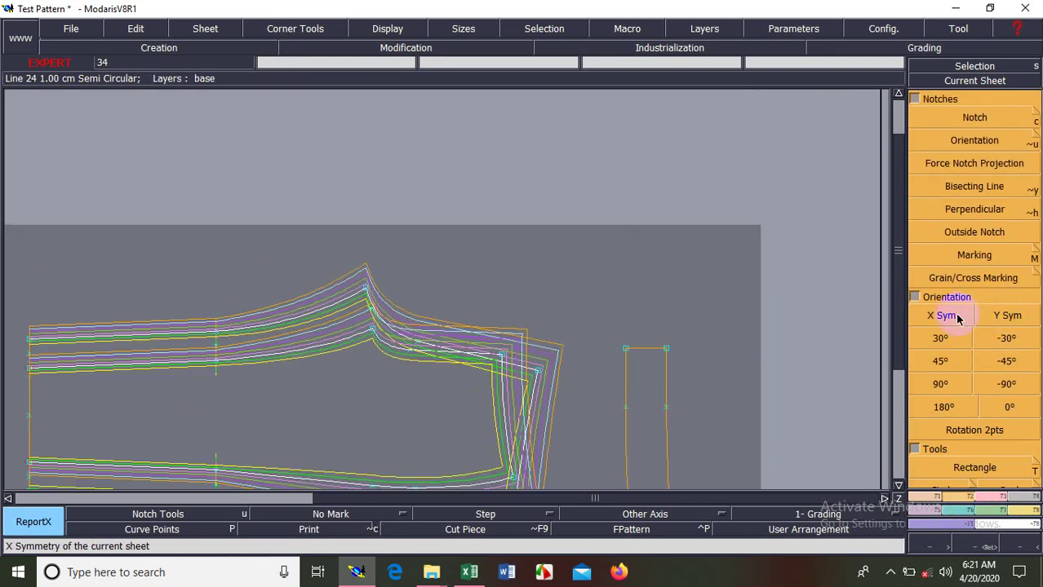
click(1006, 317)
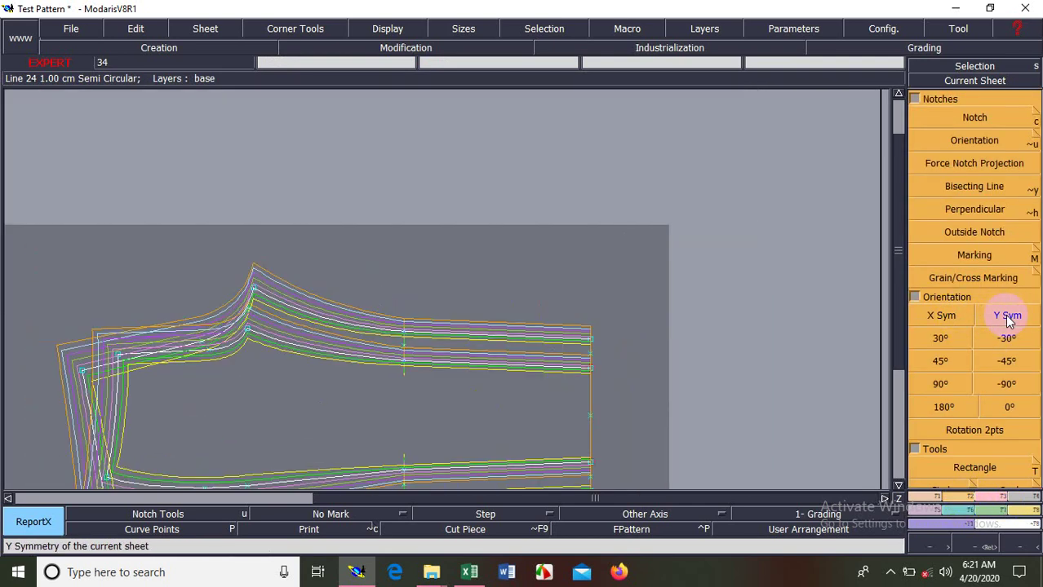
click(1008, 320)
click(946, 317)
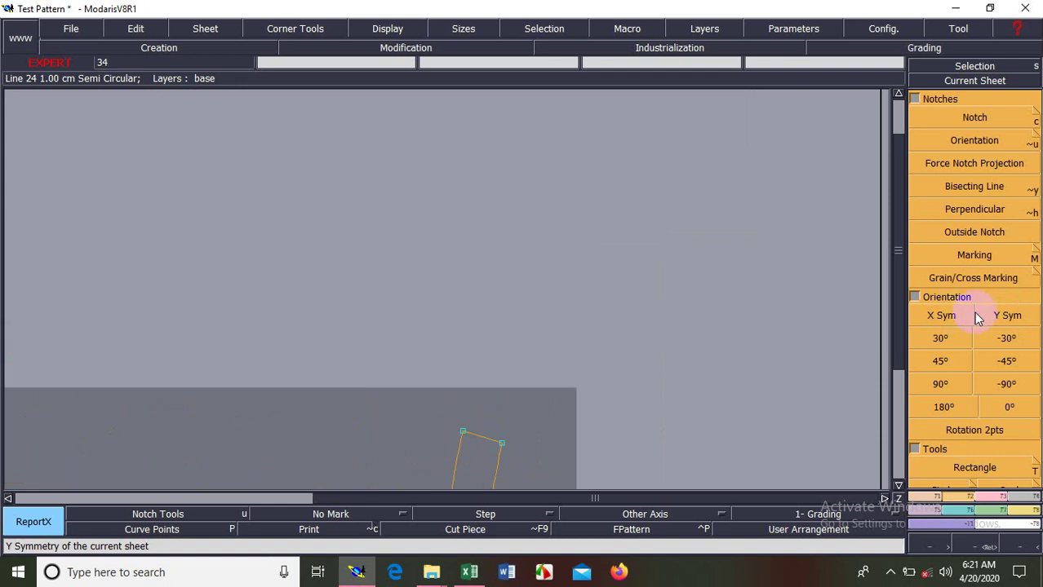
Zoom in on the trouser piece, then switch to the Excel measurement table.
key(space)
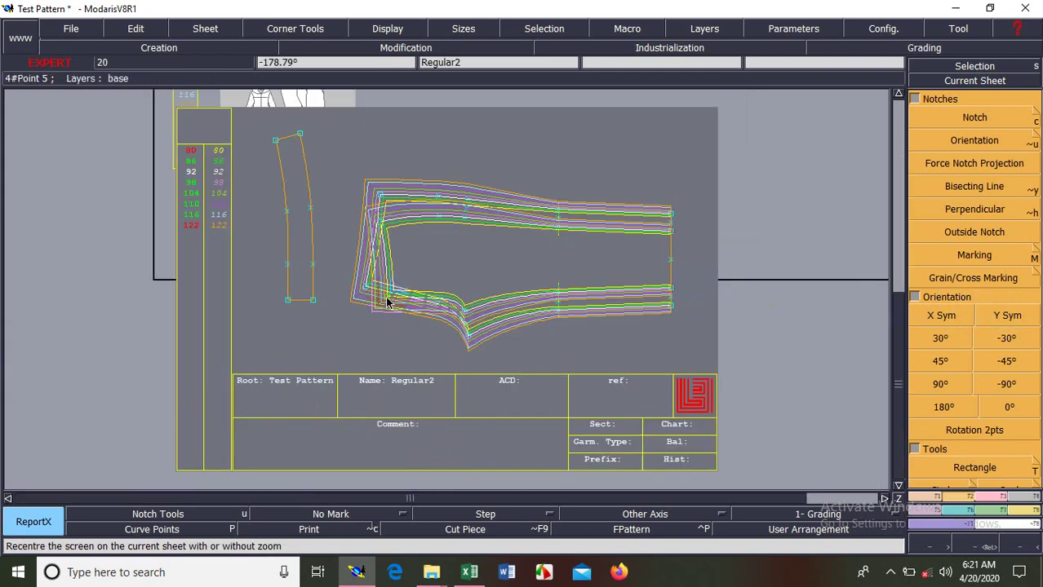
click(694, 355)
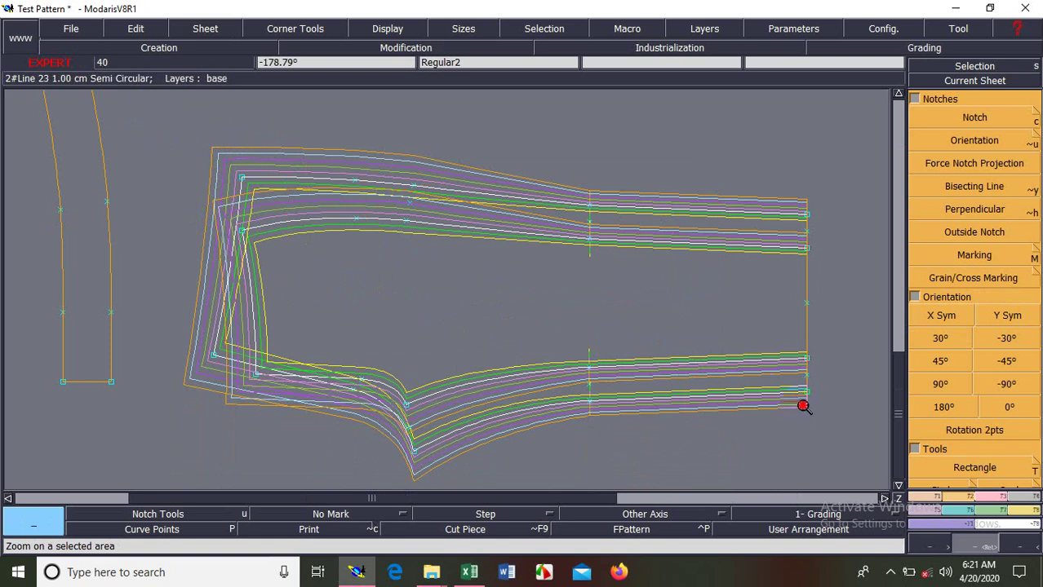
scroll(846, 476, up, 1)
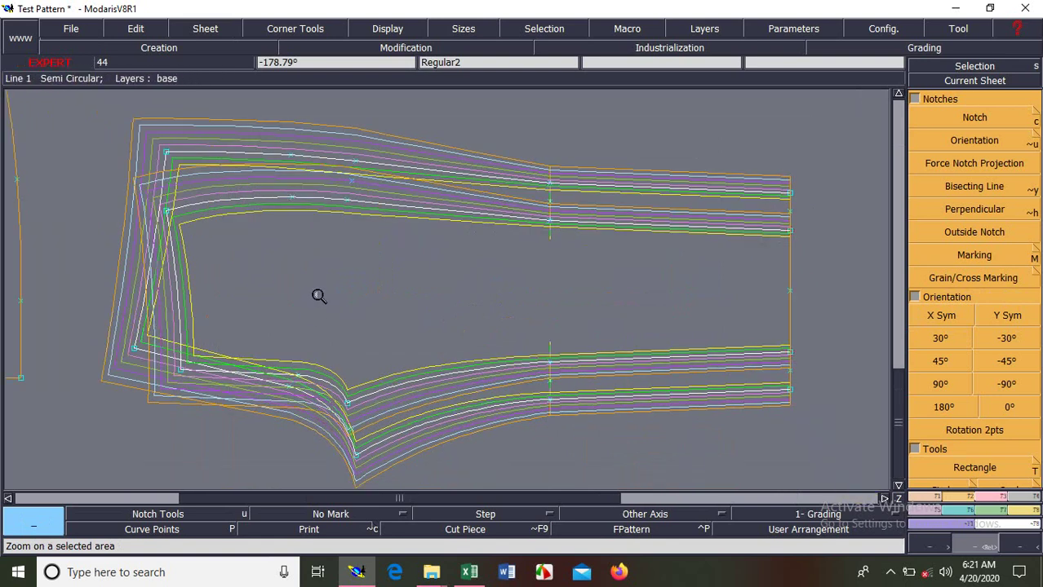
click(469, 572)
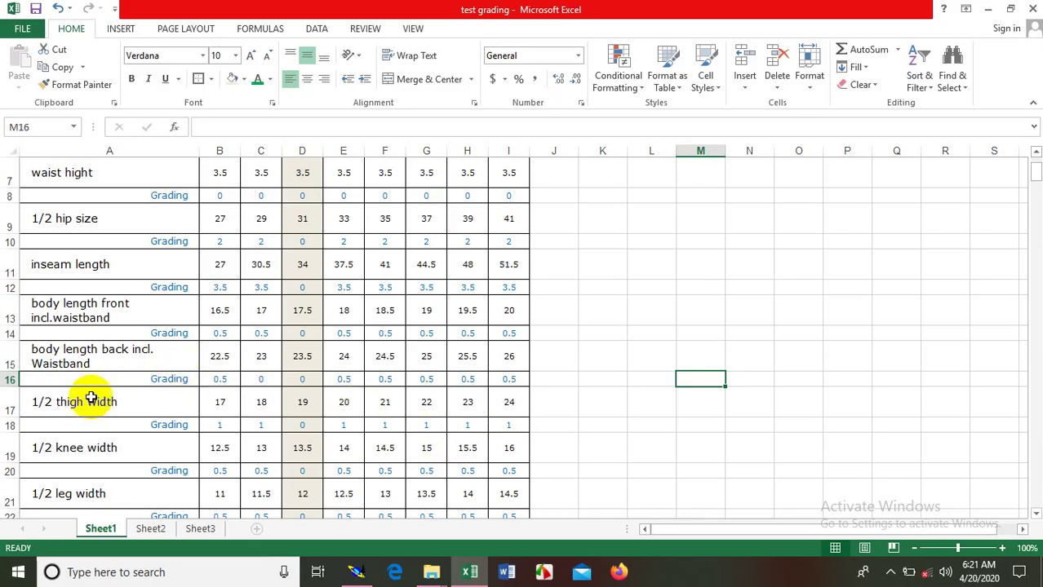
In Excel, read the inseam lengths for sizes 80 and the next size (30.5) and the 3.5 grading step.
click(220, 268)
click(263, 268)
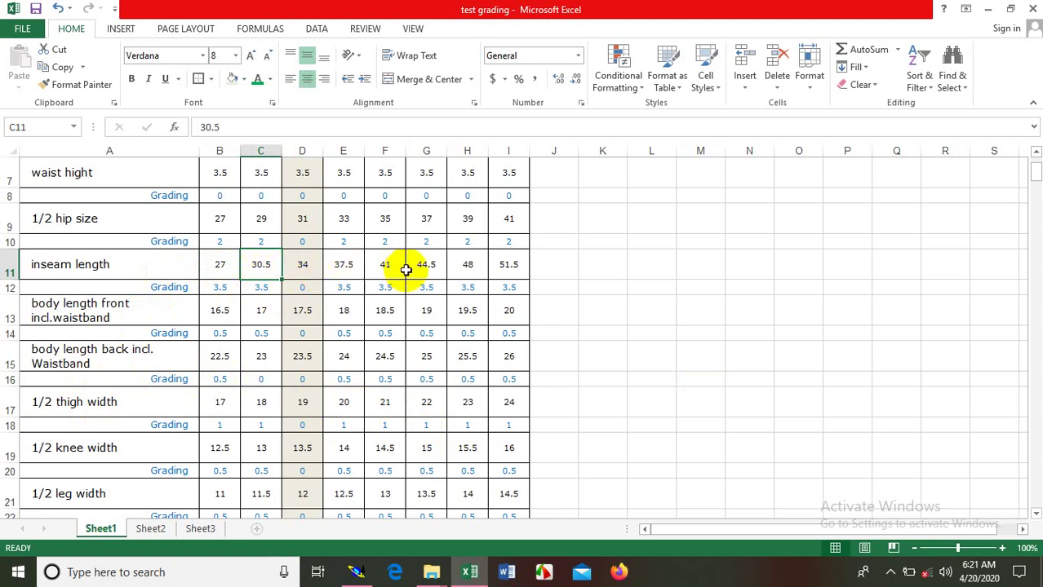
click(331, 288)
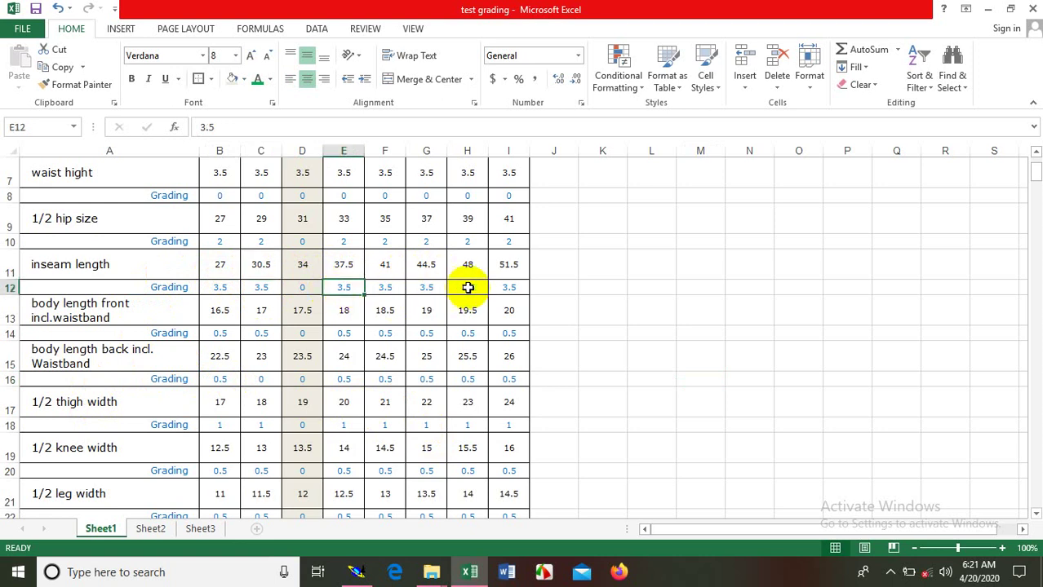
Back in Modaris, open Point 34's grading table and set its ddx steps to 3.5.
click(988, 8)
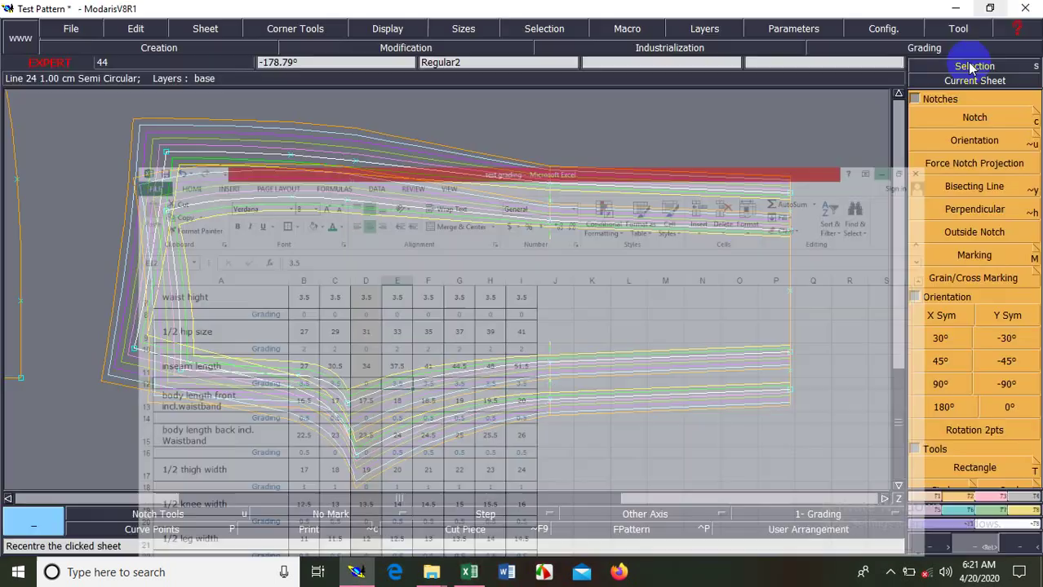
click(958, 514)
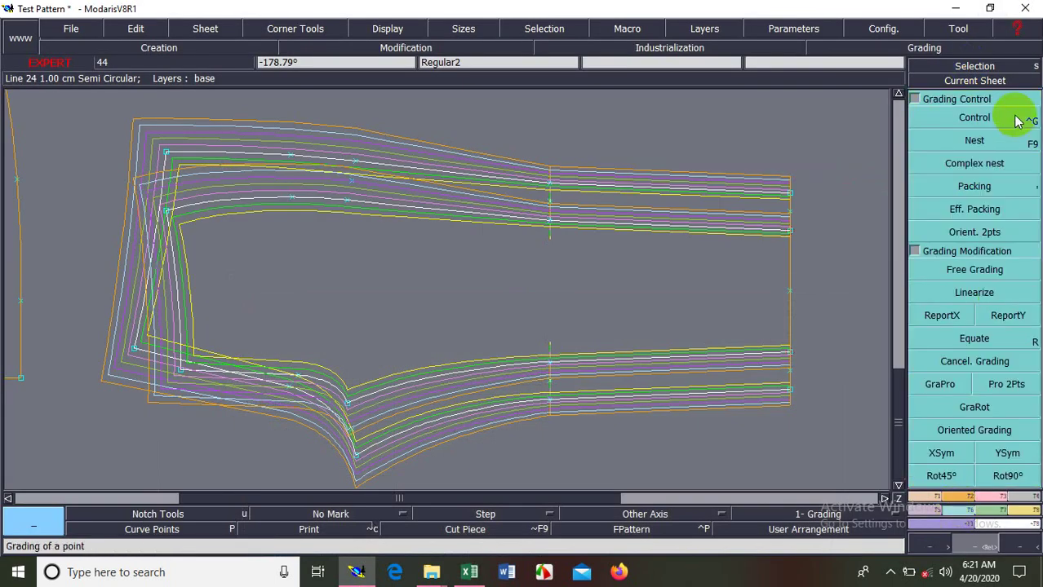
click(987, 112)
click(790, 196)
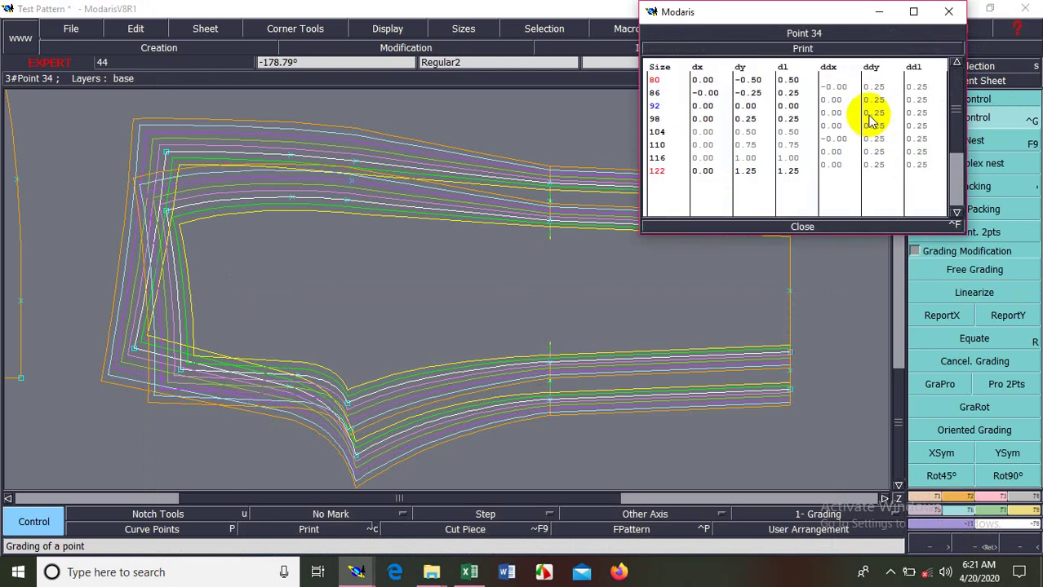
drag(833, 86, 840, 155)
text(3.5)
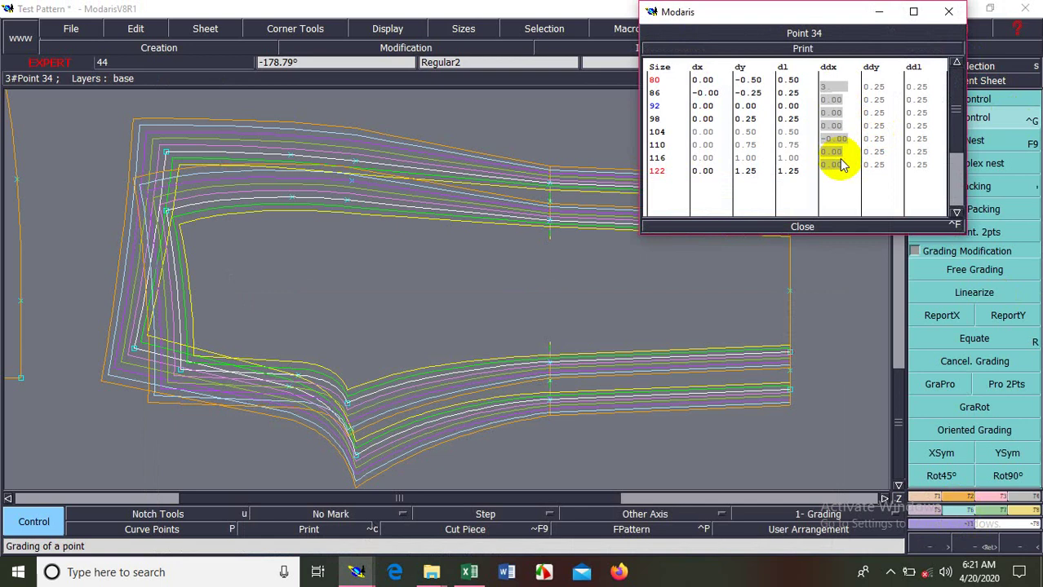
key(Return)
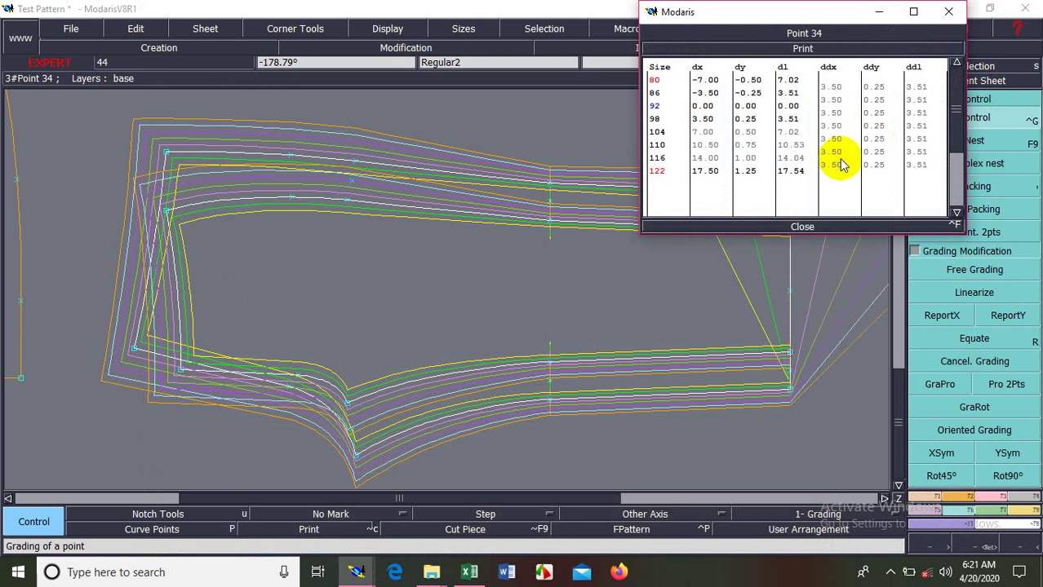
Reselect the ddx values from size 80 to 116, excluding 122, and keep 3.50 per size.
click(838, 94)
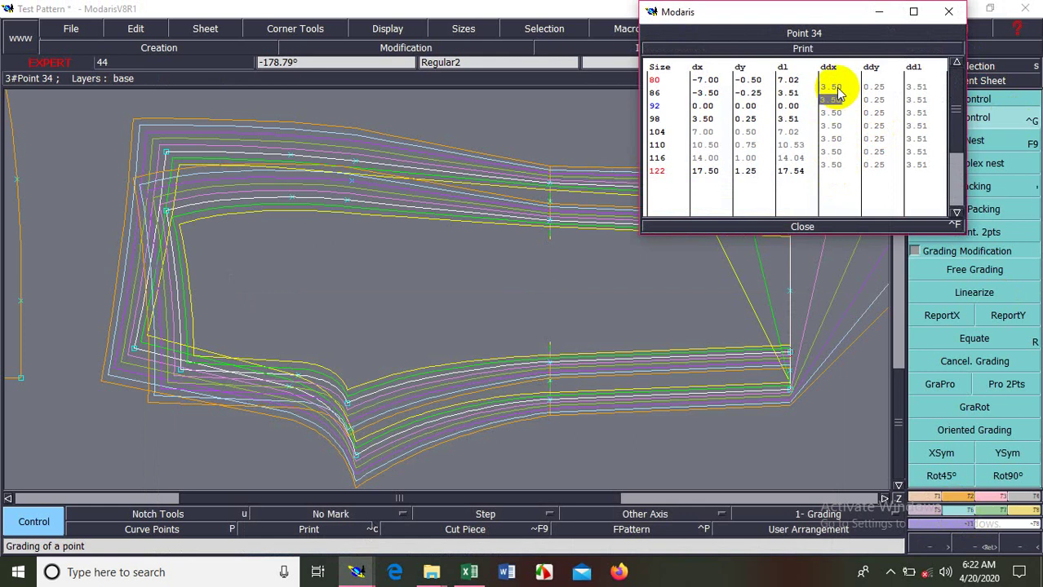
drag(838, 91, 843, 166)
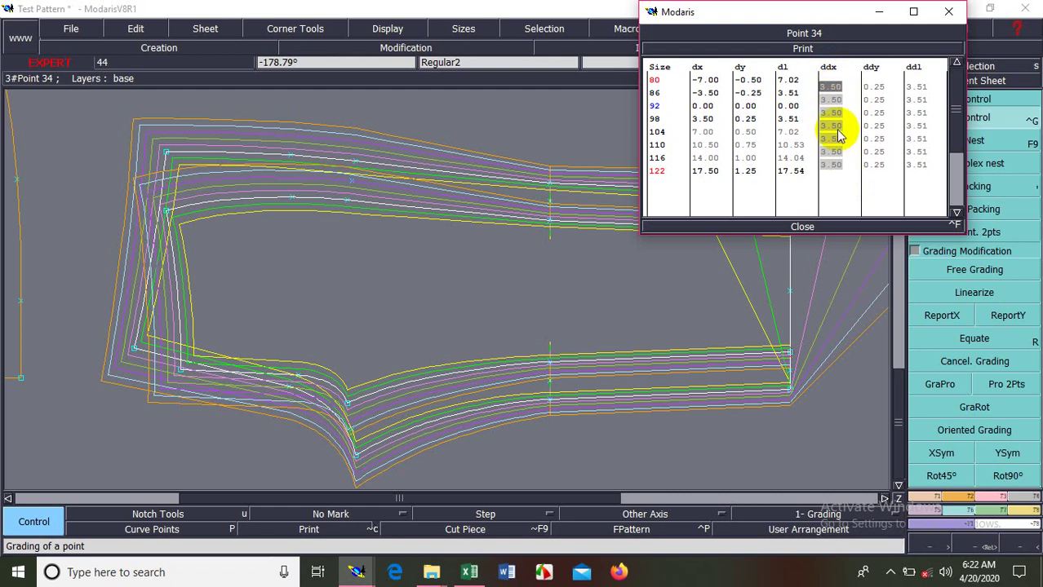
click(878, 93)
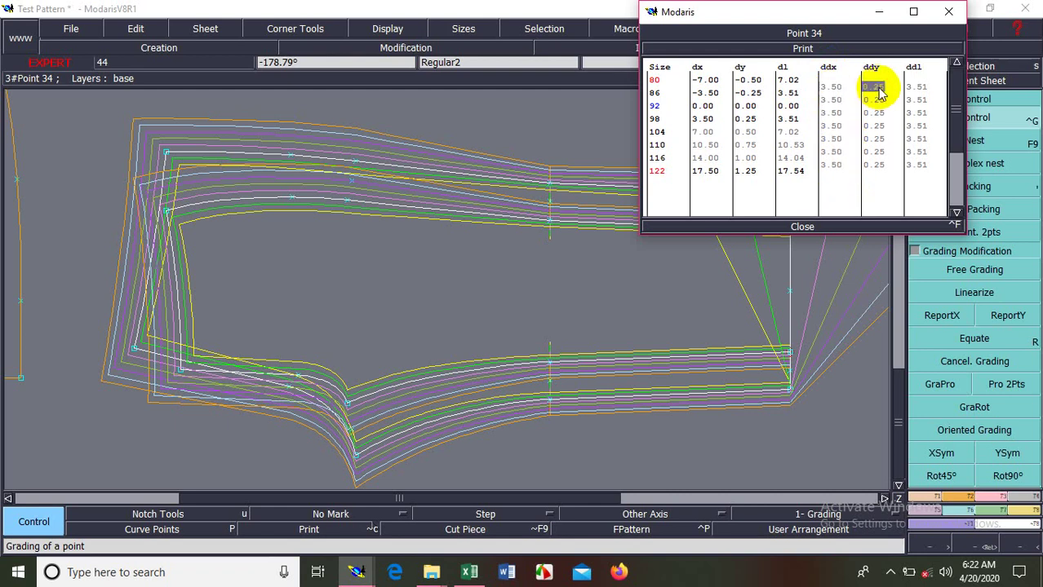
drag(832, 85, 838, 165)
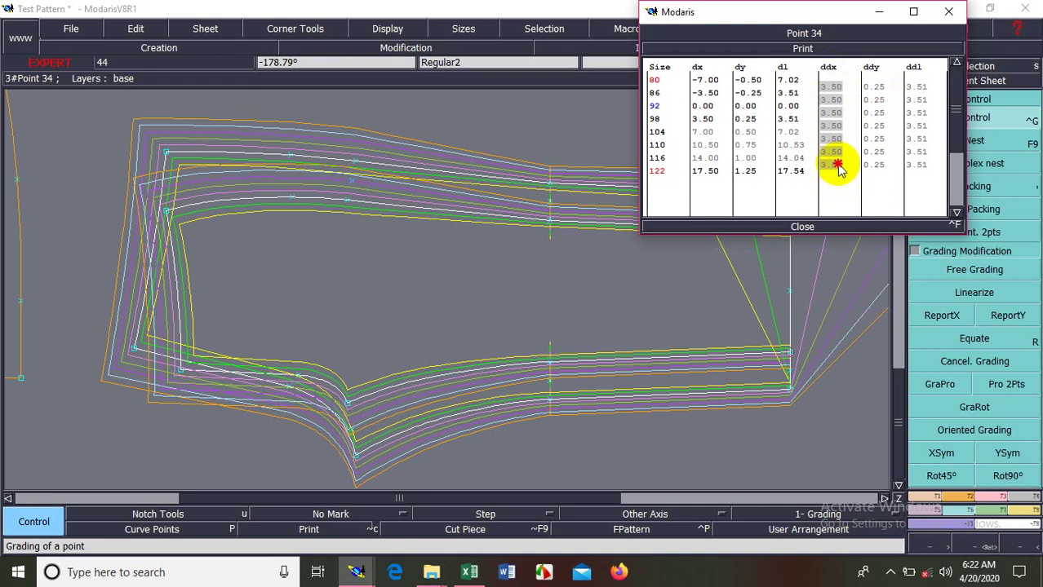
mouse_move(838, 165)
mouse_down()
mouse_move(840, 145)
mouse_move(843, 167)
mouse_up()
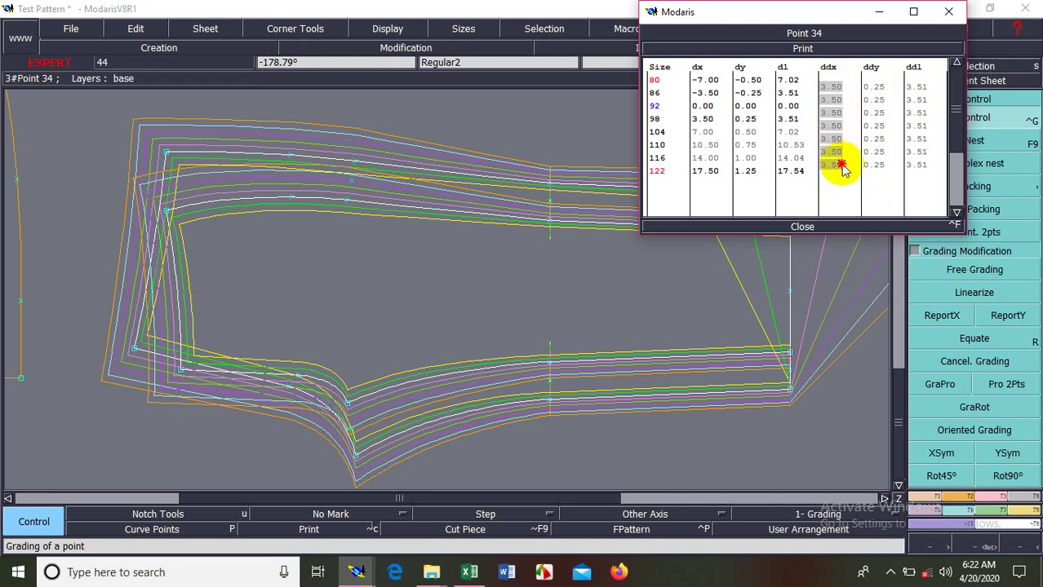
click(844, 110)
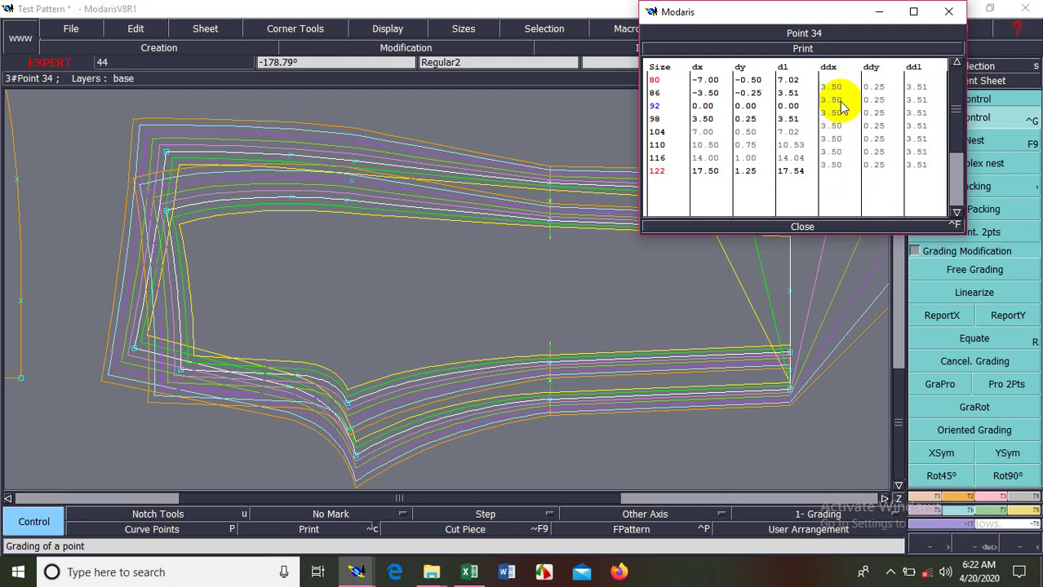
key(Return)
click(826, 226)
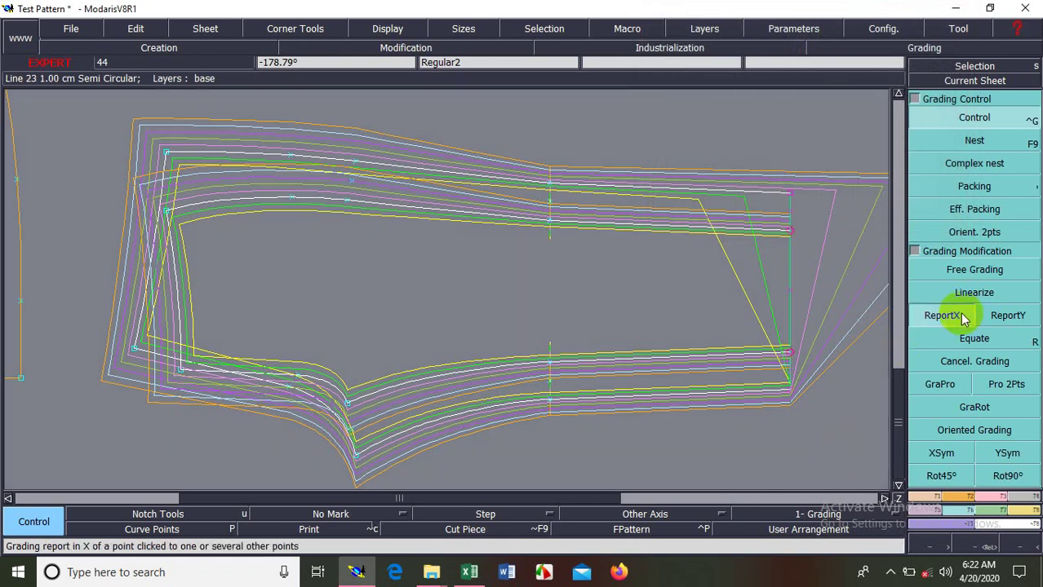
Copy Point 34's X grading onto the other hem point with ReportX, then zoom back onto the piece.
click(934, 315)
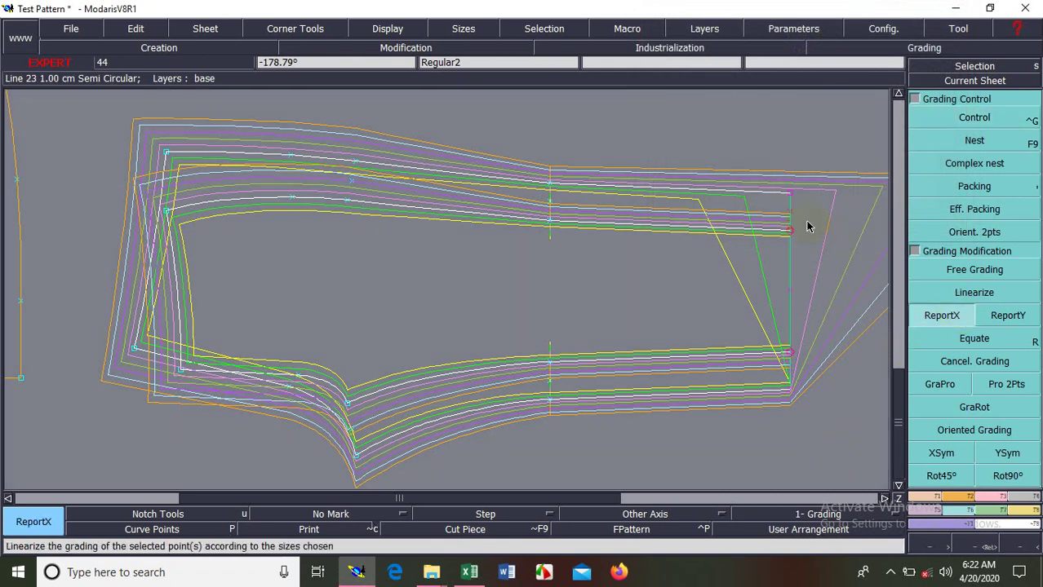
click(790, 196)
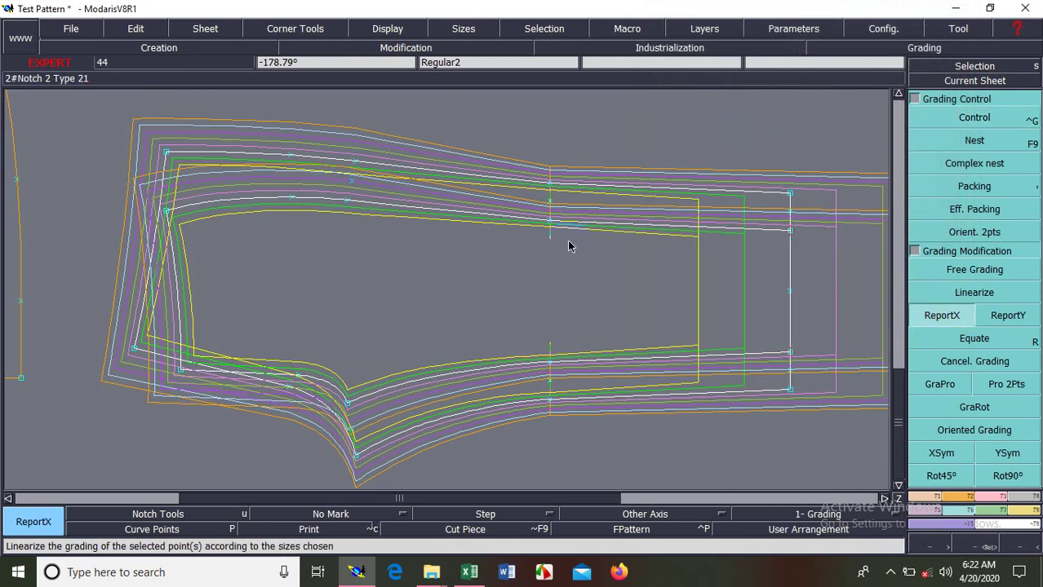
key(F12)
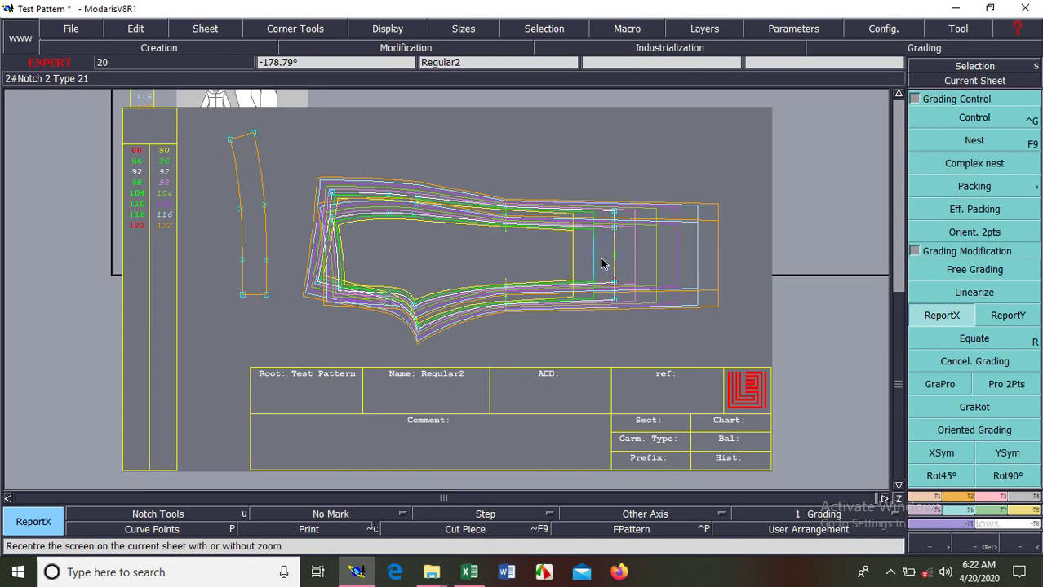
key(z)
drag(235, 129, 744, 352)
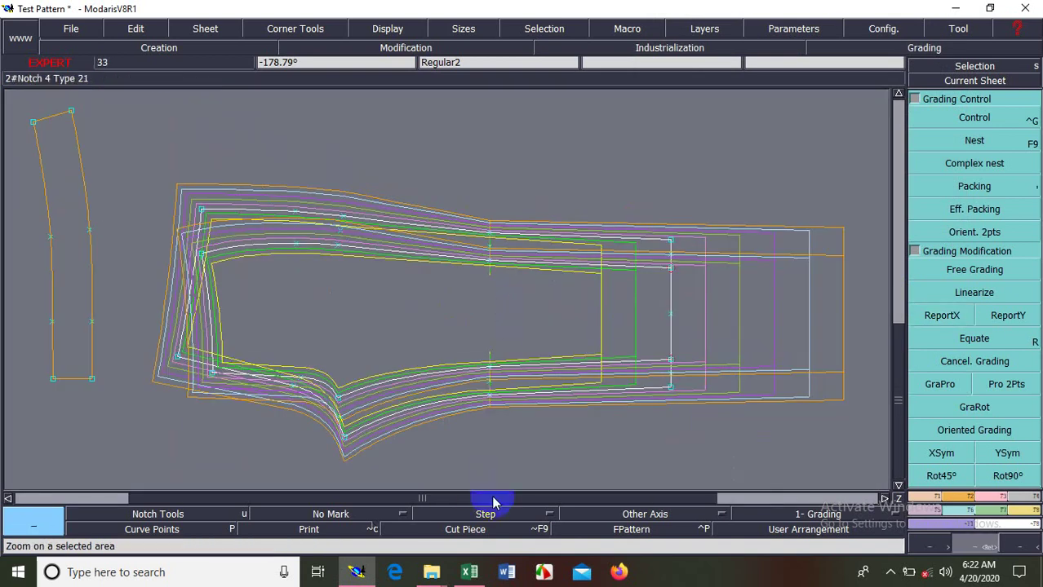
In Excel, read the inseam length row and the 1/2 knee width row (12.5 to 16, grading 0.5), then minimise Excel.
click(469, 572)
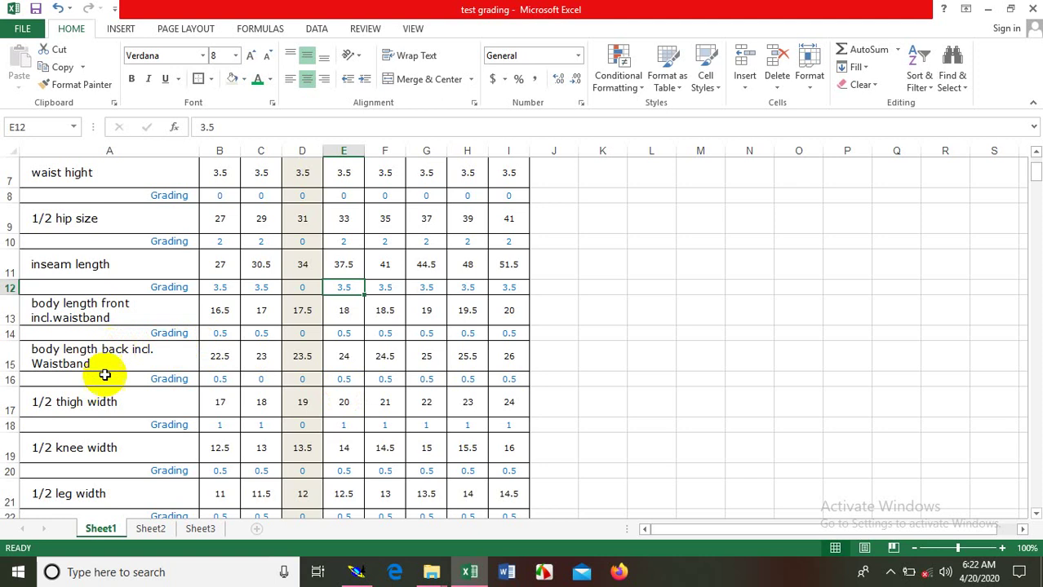
click(93, 266)
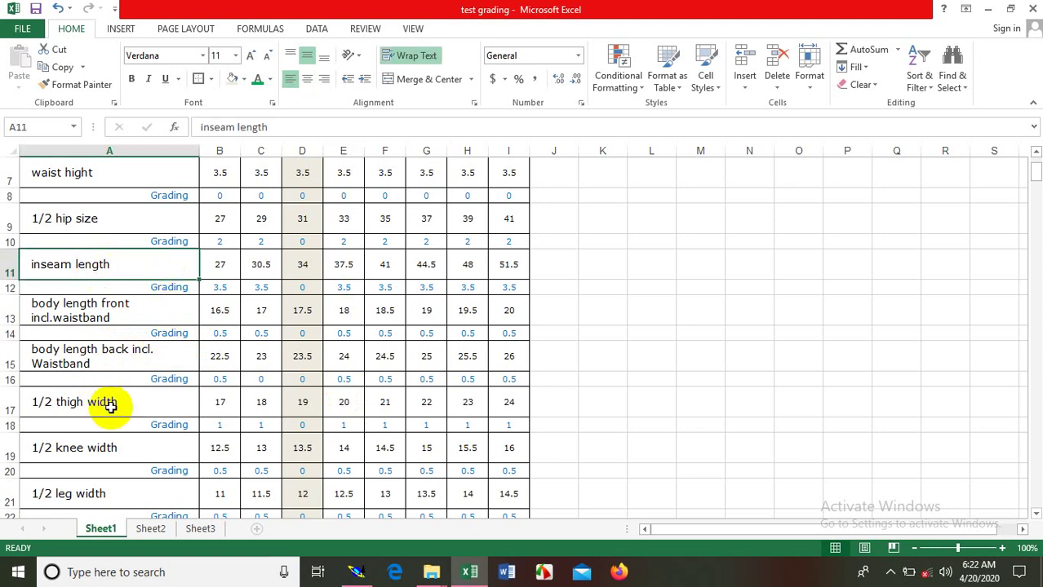
click(104, 447)
scroll(213, 450, down, 2)
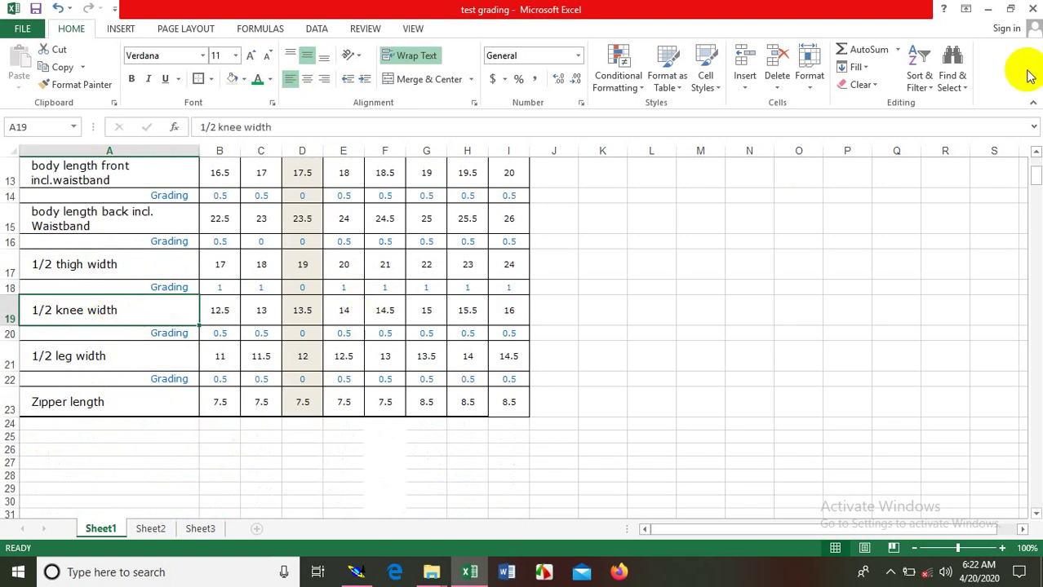
click(987, 9)
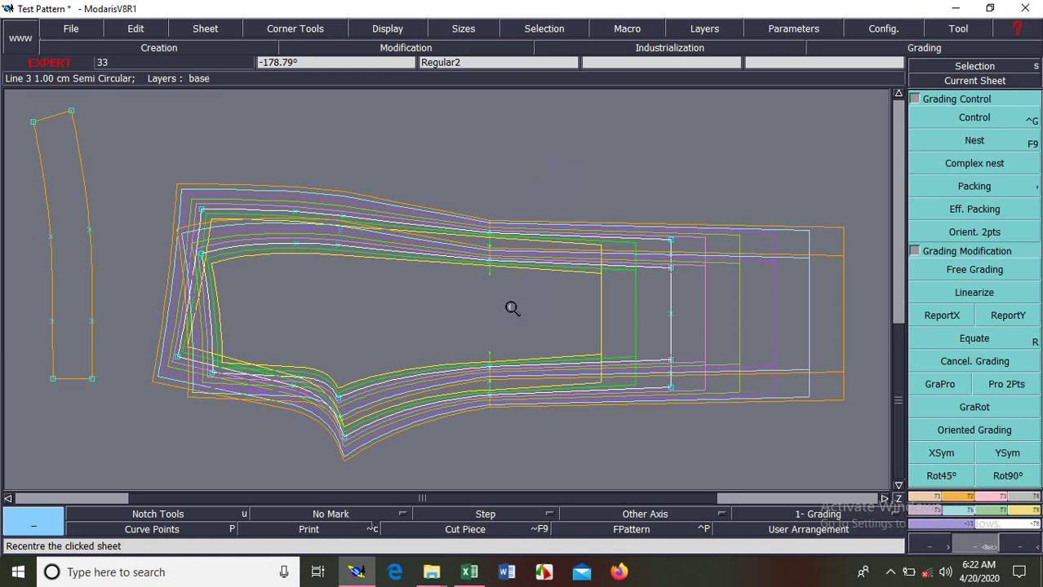
key(space)
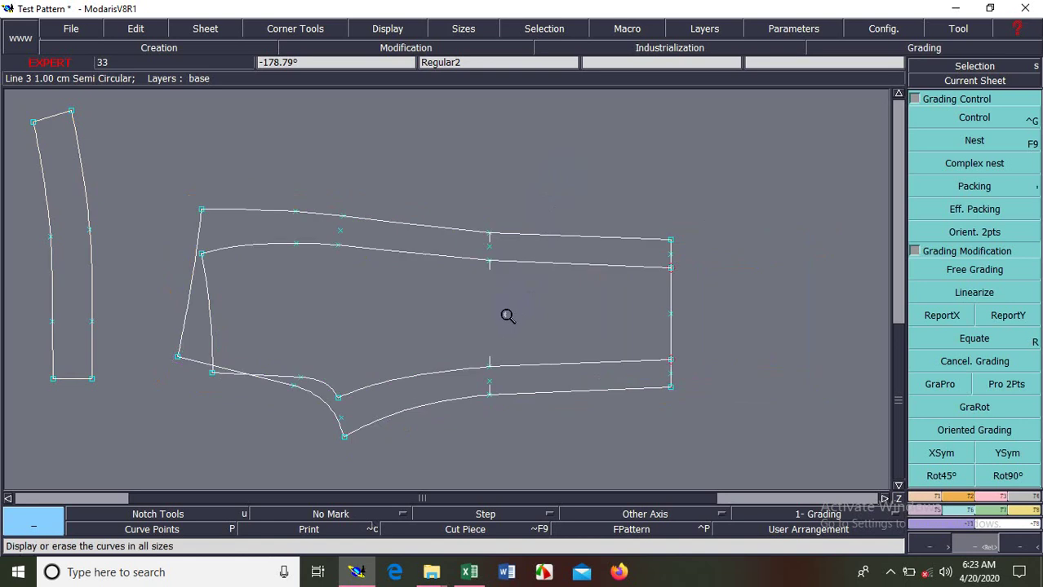
click(346, 434)
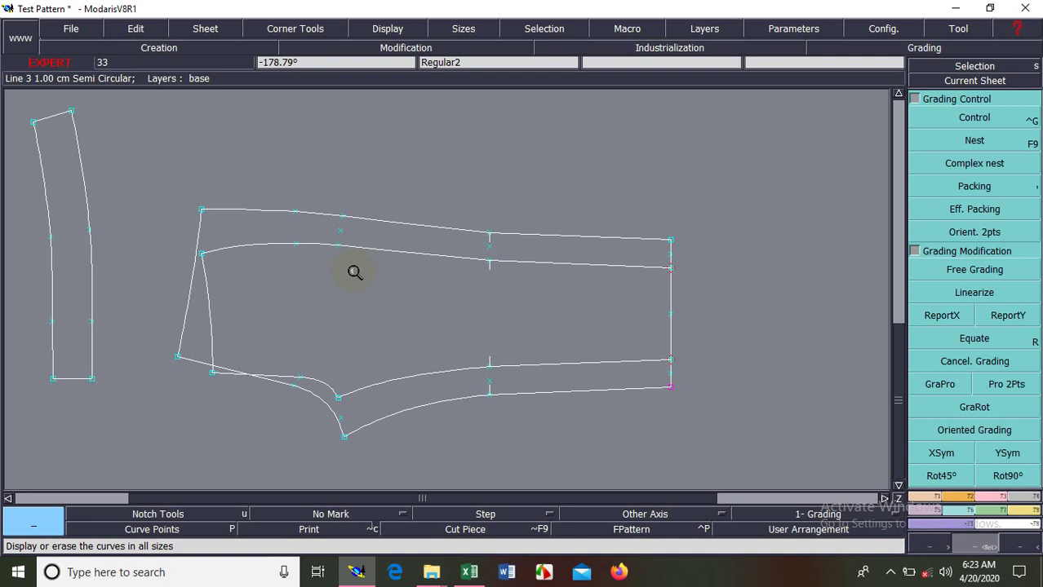
click(346, 438)
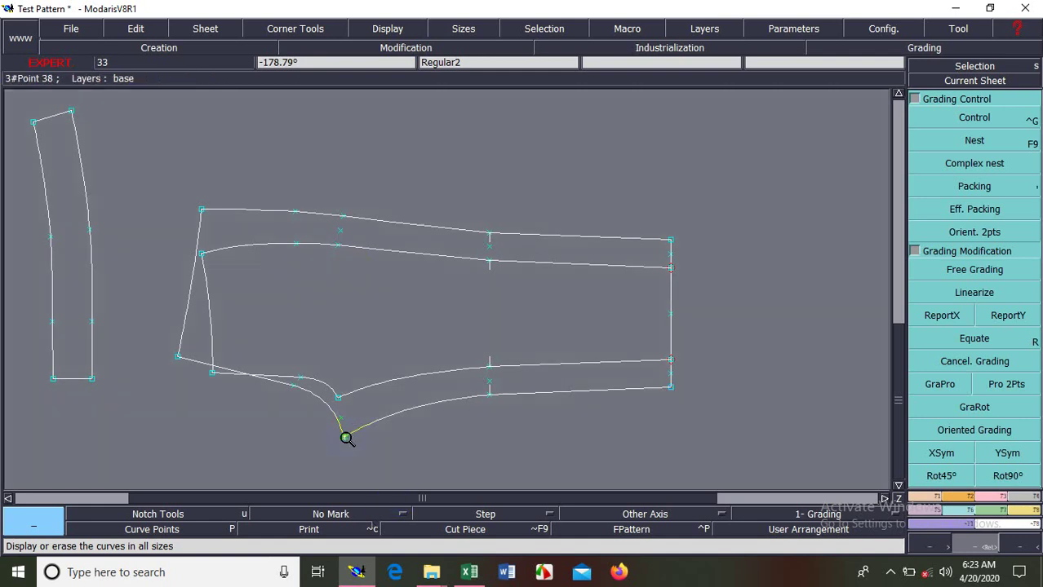
click(672, 391)
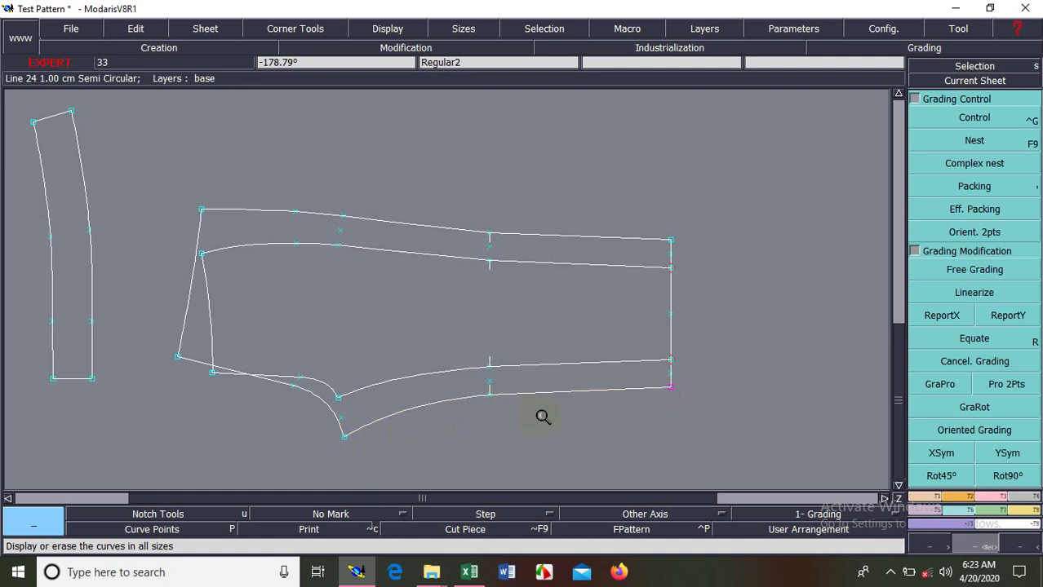
click(491, 417)
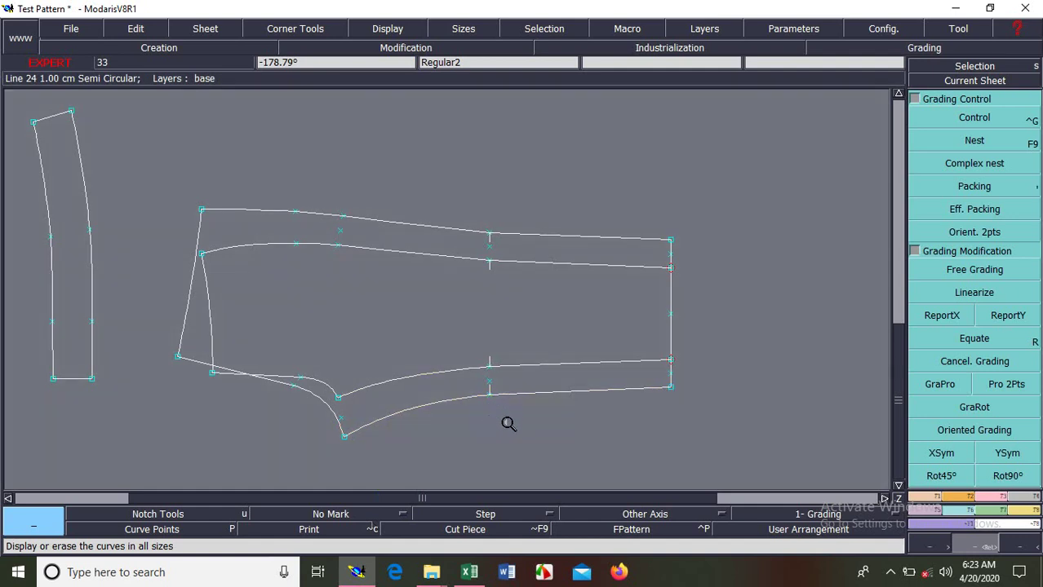
key(F9)
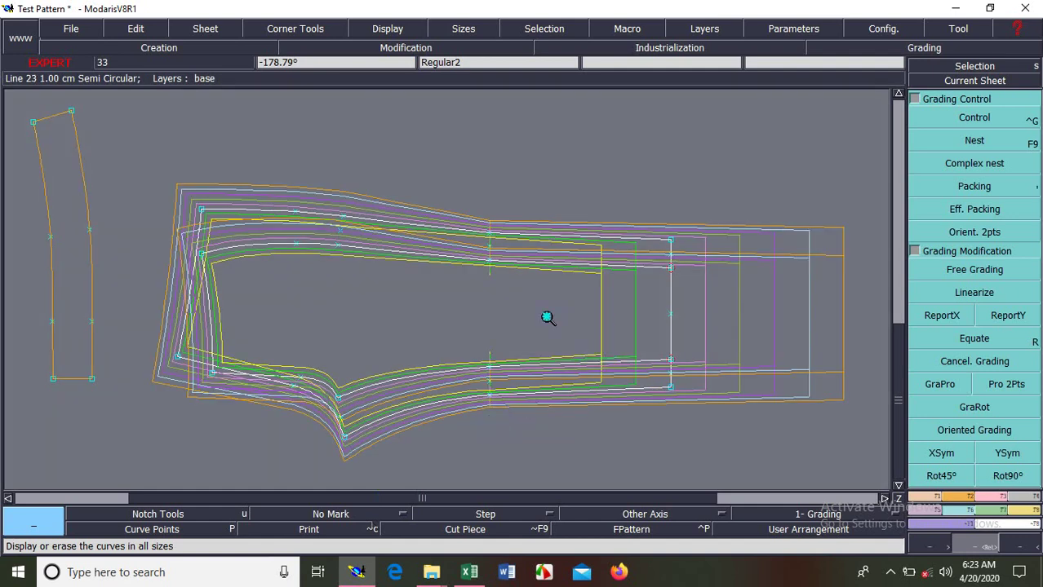
After checking Point 34, set every ddx value in Point 36's grading table to 1.75.
click(950, 119)
click(672, 246)
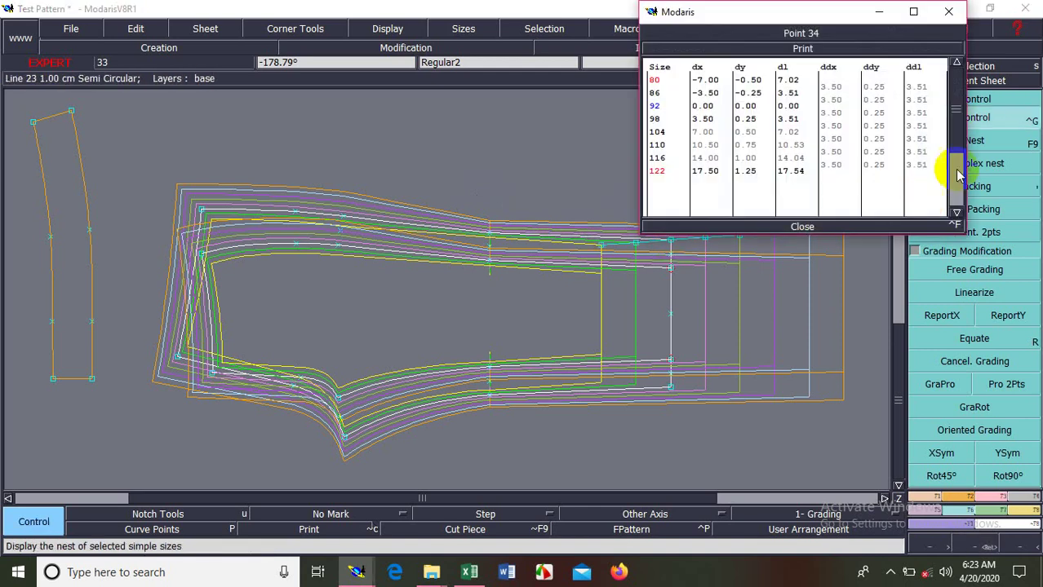
click(829, 227)
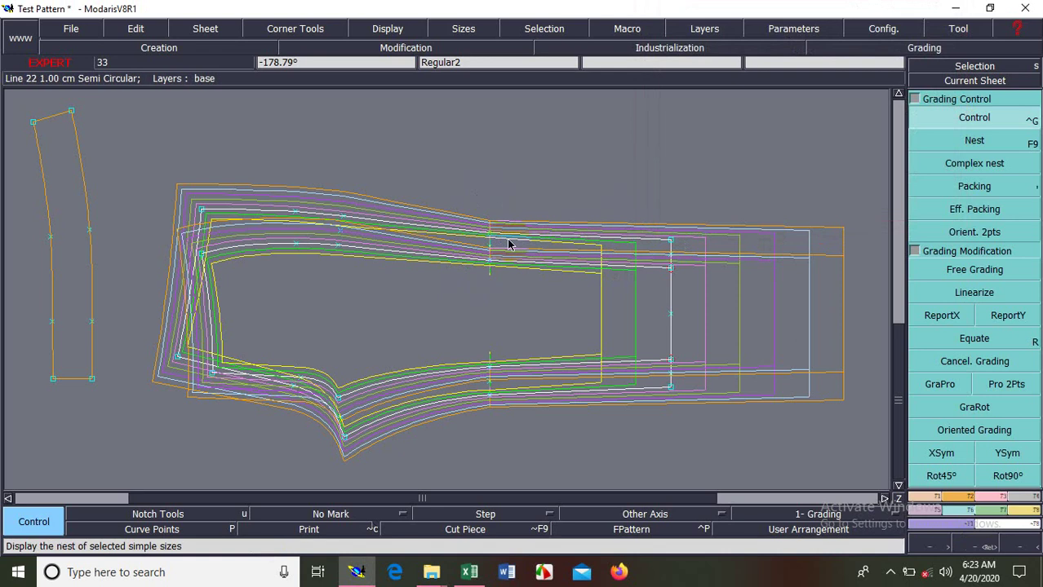
click(489, 400)
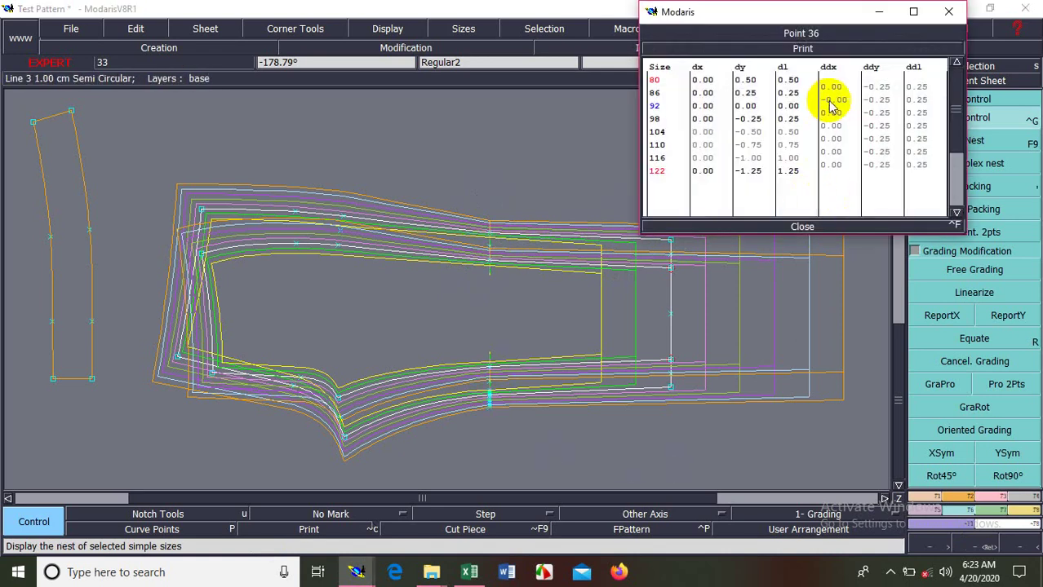
drag(834, 86, 844, 169)
text(1.75)
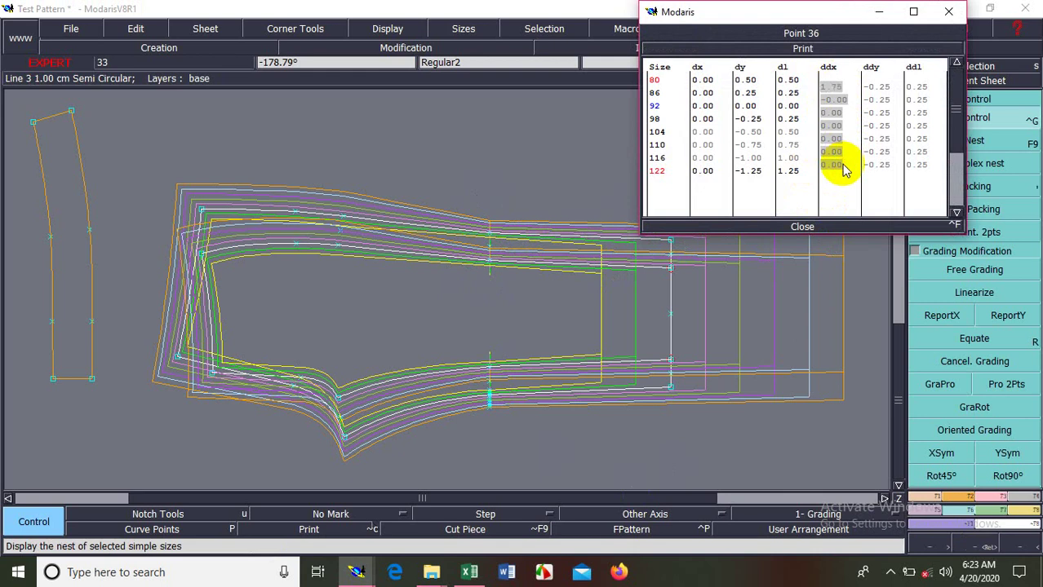
key(Return)
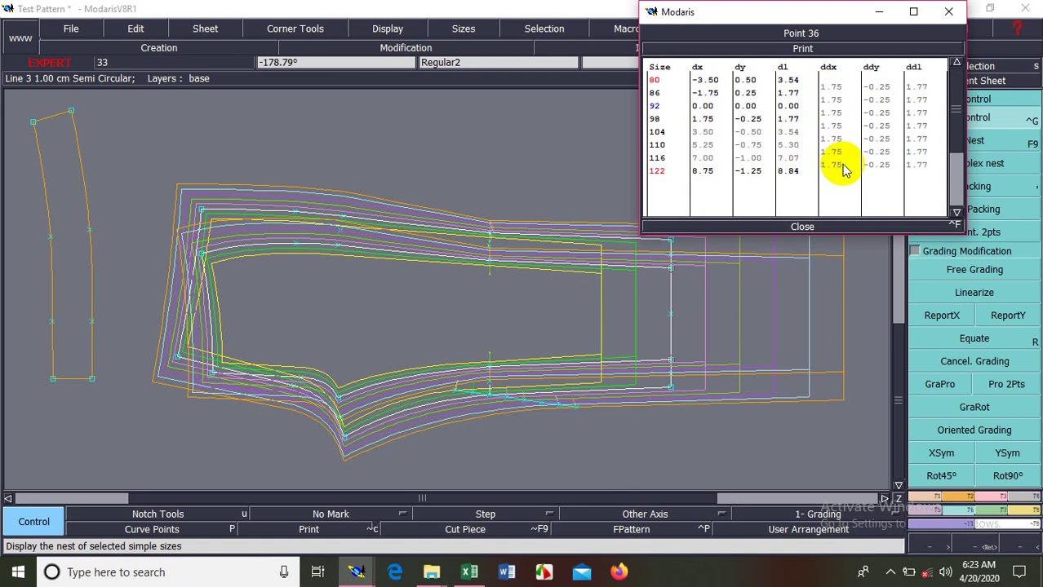
click(833, 228)
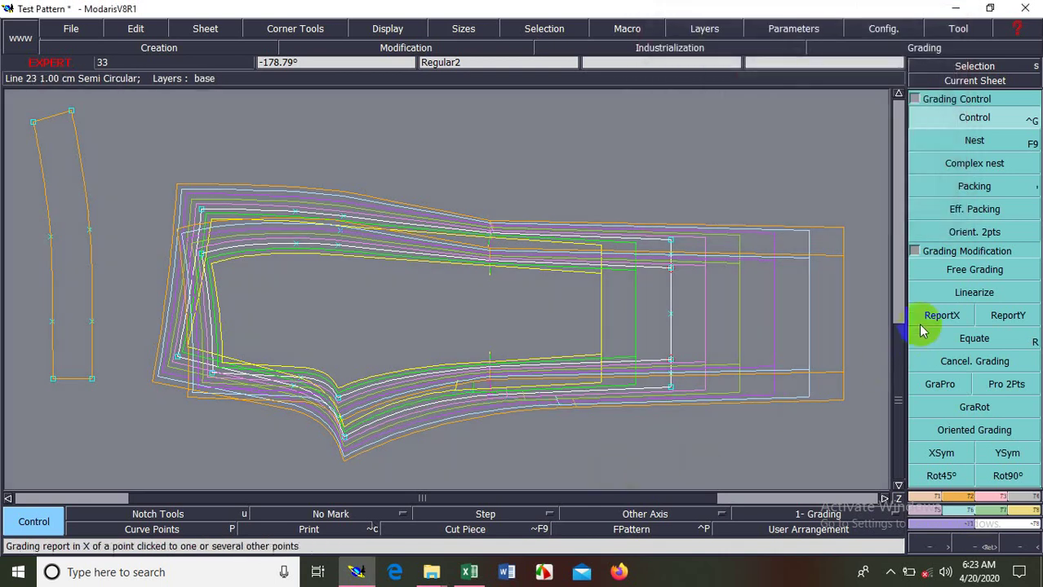
Copy Point 36's X grading onto the upper knee point, undoing a mistaken first copy.
click(941, 315)
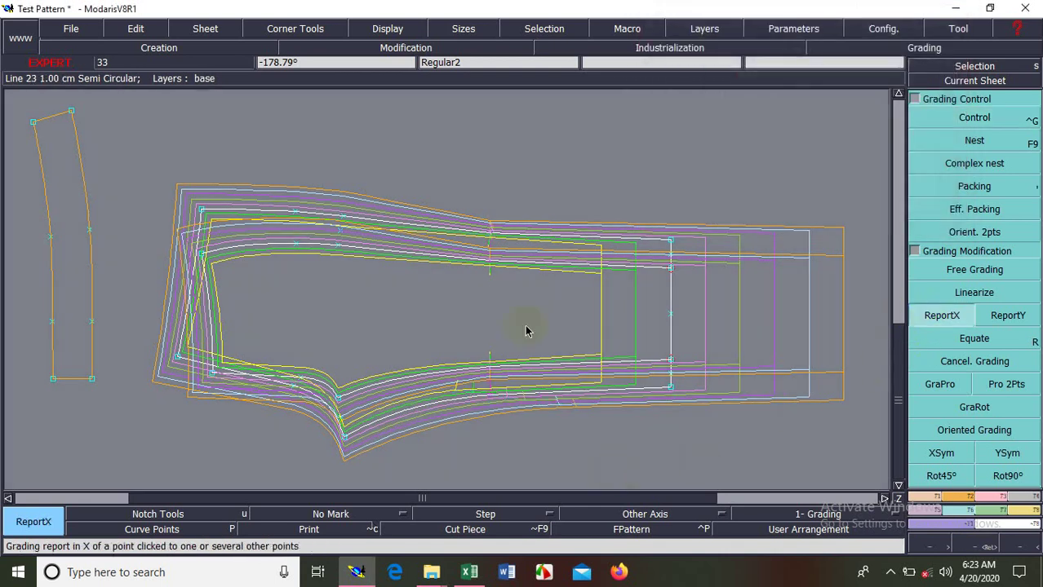
click(488, 385)
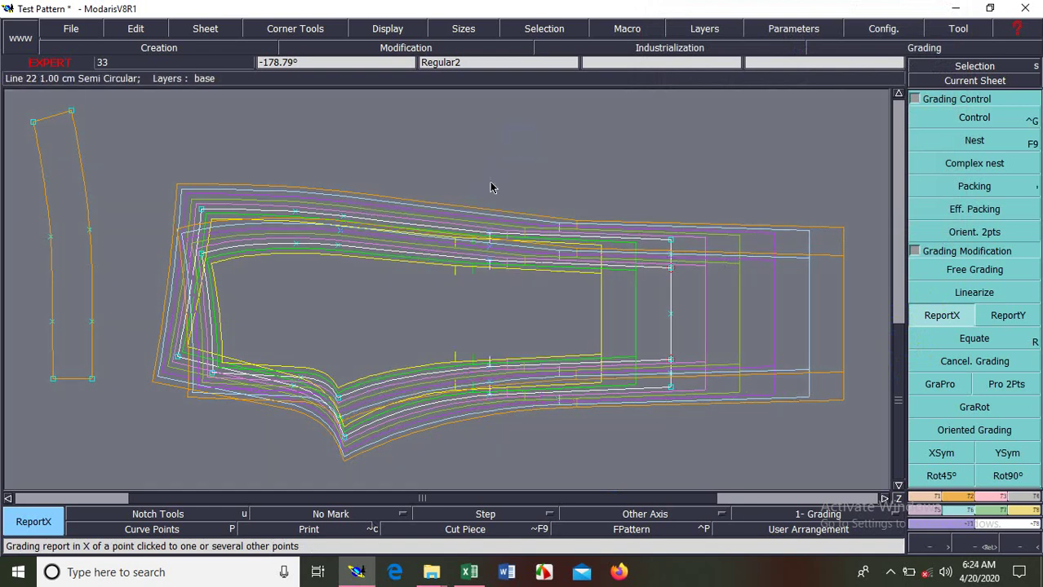
key(ctrl+z)
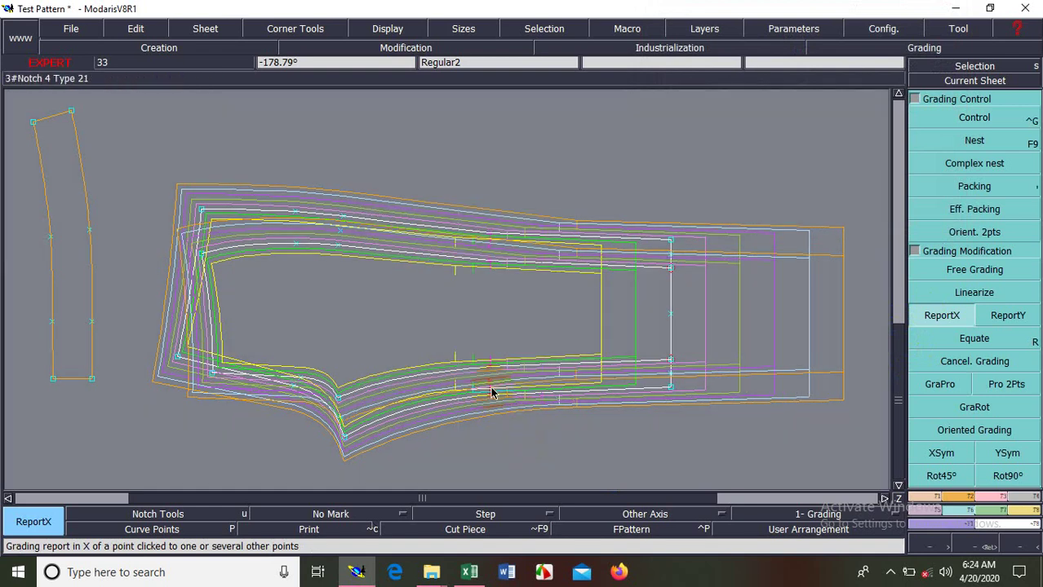
click(487, 237)
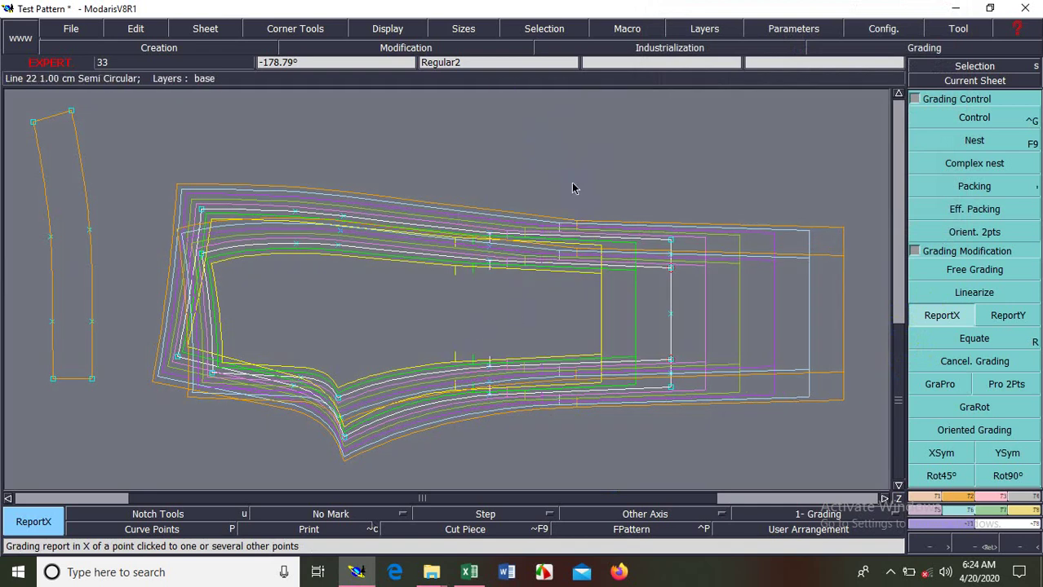
Verify Point 33 grades 1.75 in X and 0.25 in Y per size, then zoom onto the piece.
click(948, 121)
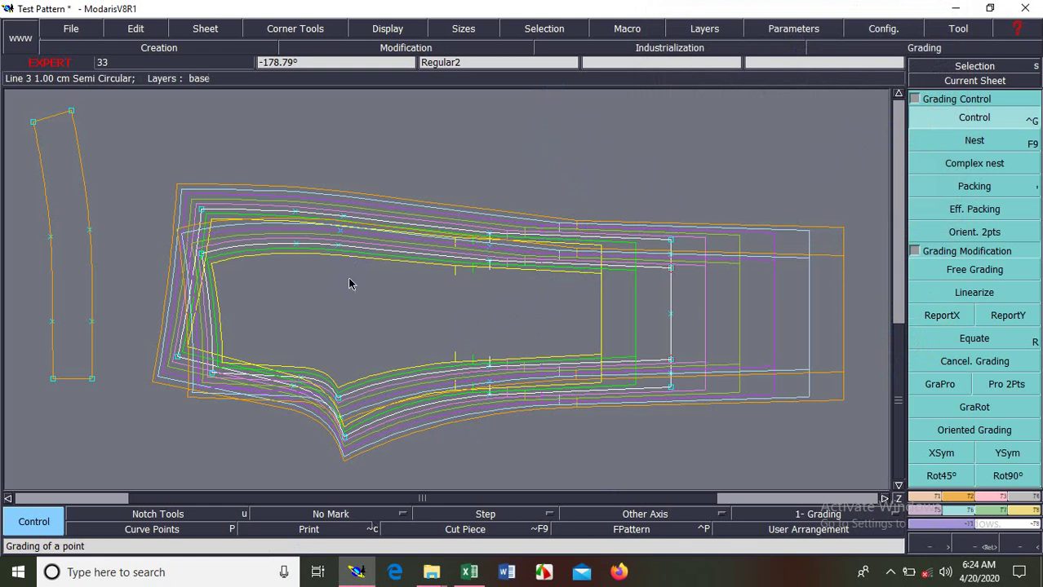
click(492, 239)
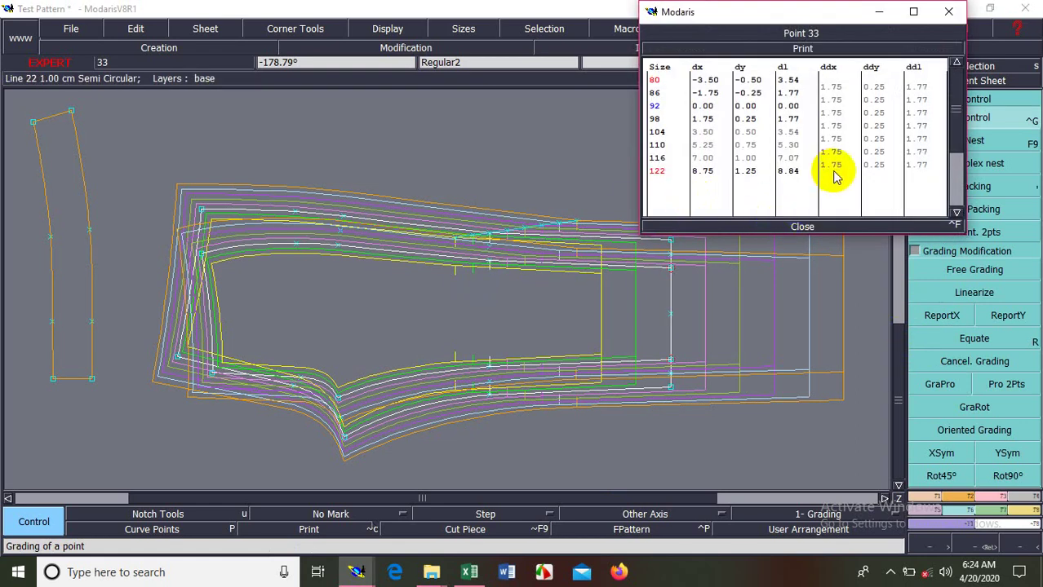
click(833, 226)
key(F1)
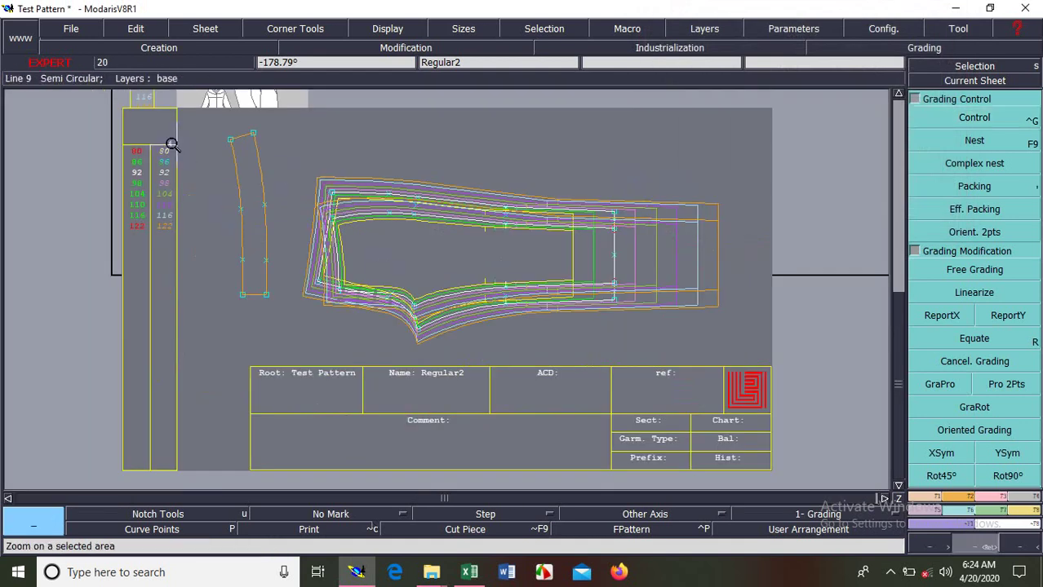
drag(267, 194, 736, 336)
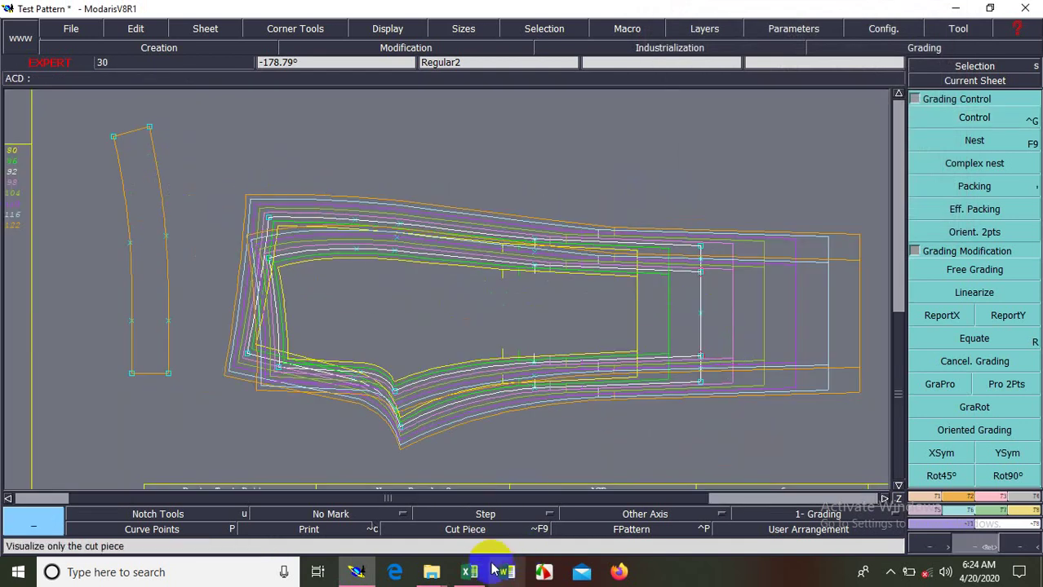
click(472, 572)
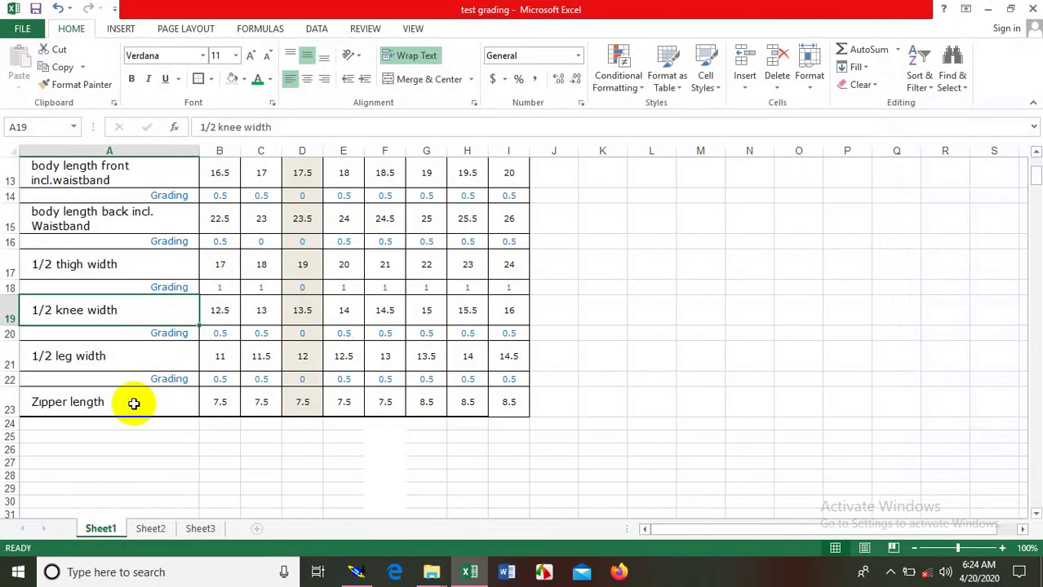
At the top of the sheet, read the side length grading of 4 for sizes 80 and 86, then minimise Excel.
scroll(120, 310, up, 1)
scroll(119, 301, up, 1)
scroll(119, 281, up, 1)
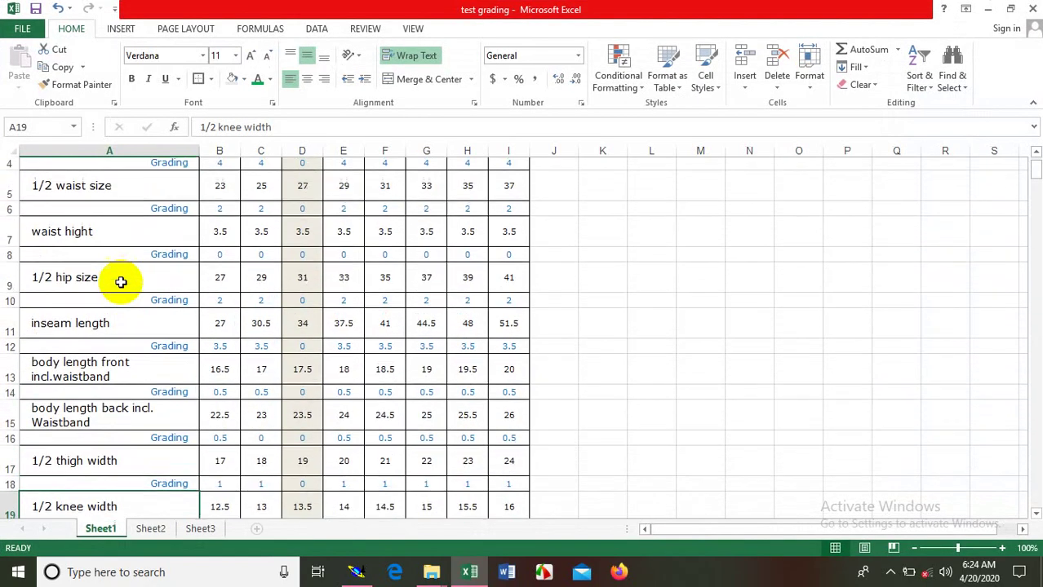
scroll(129, 280, up, 1)
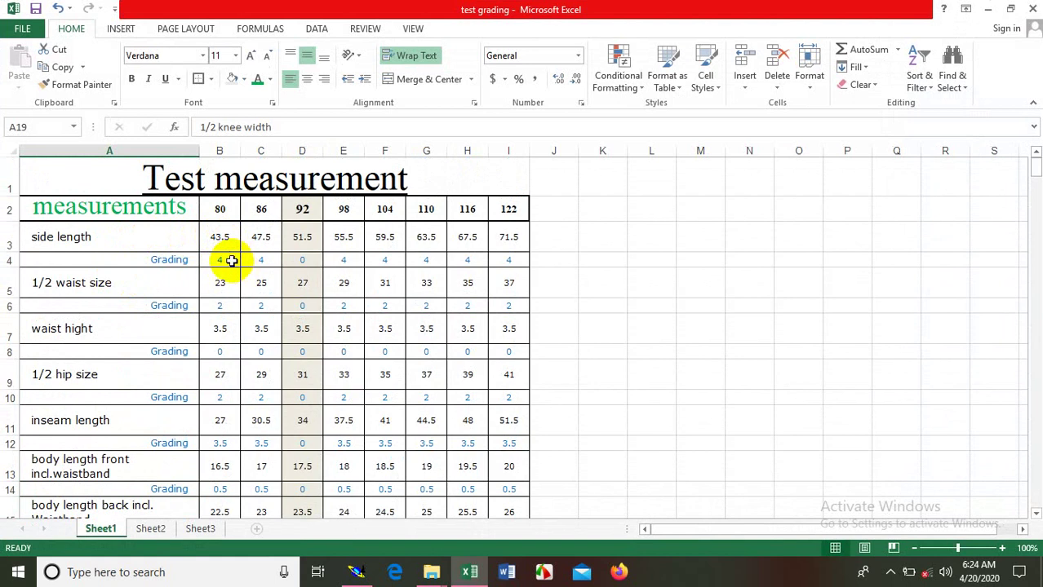
click(234, 262)
click(271, 262)
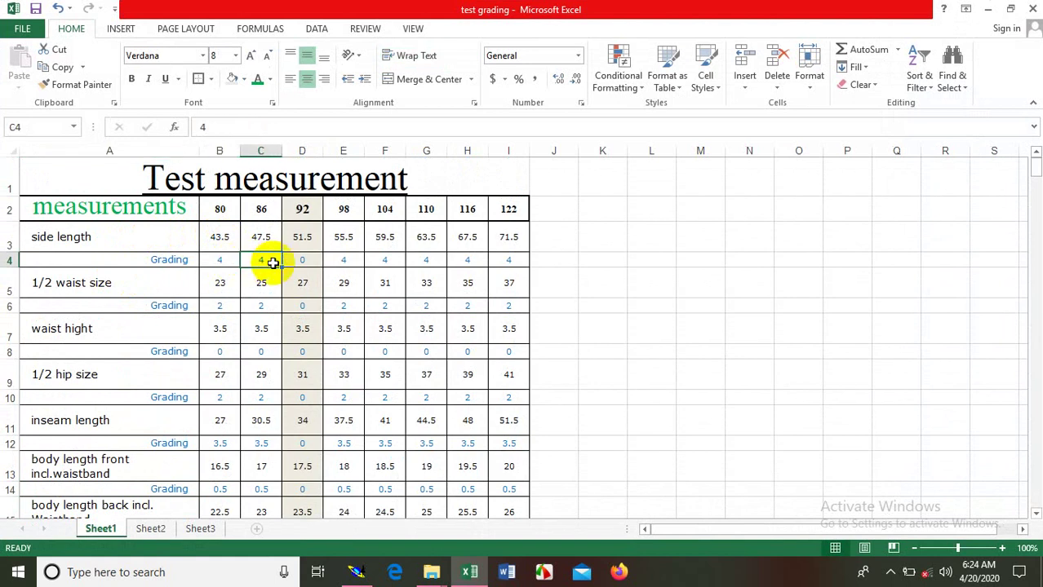
click(987, 9)
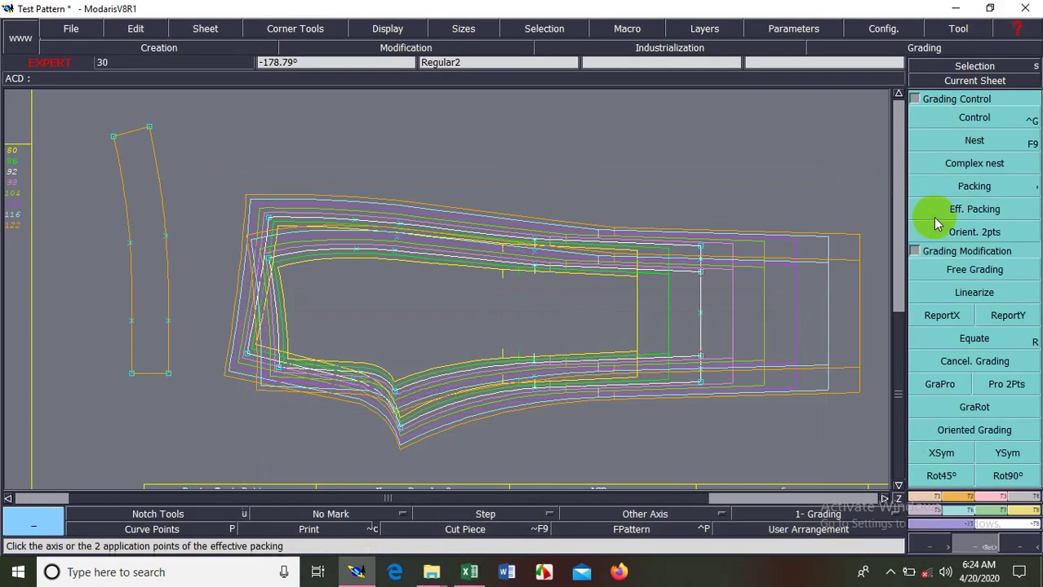
click(973, 119)
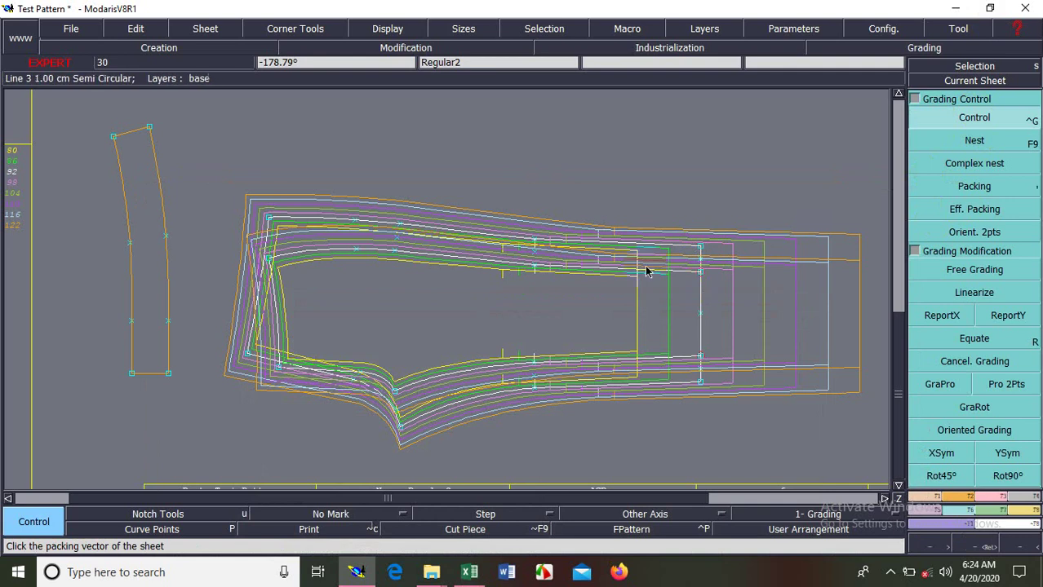
click(924, 191)
click(270, 220)
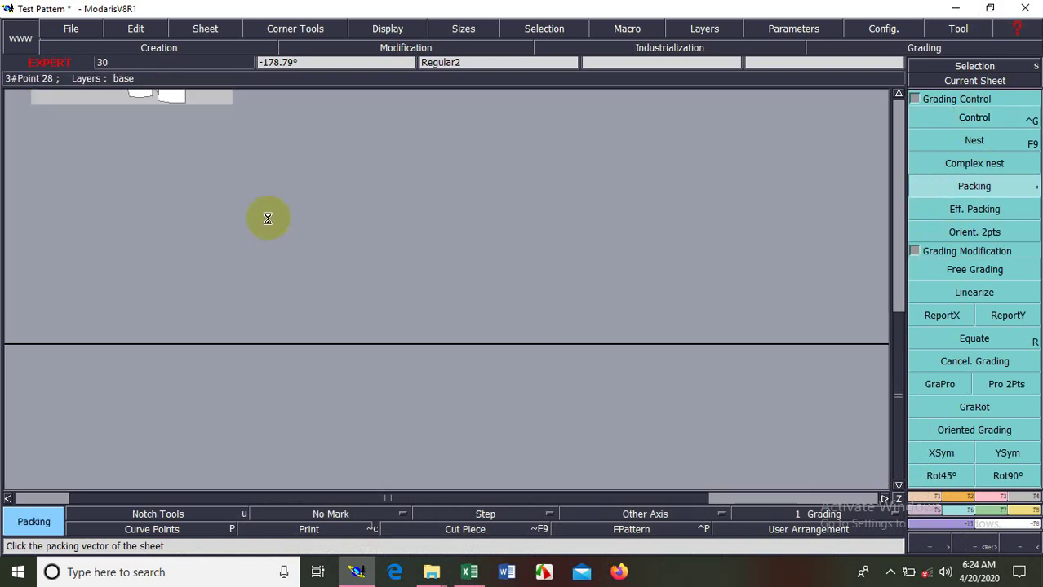
click(973, 118)
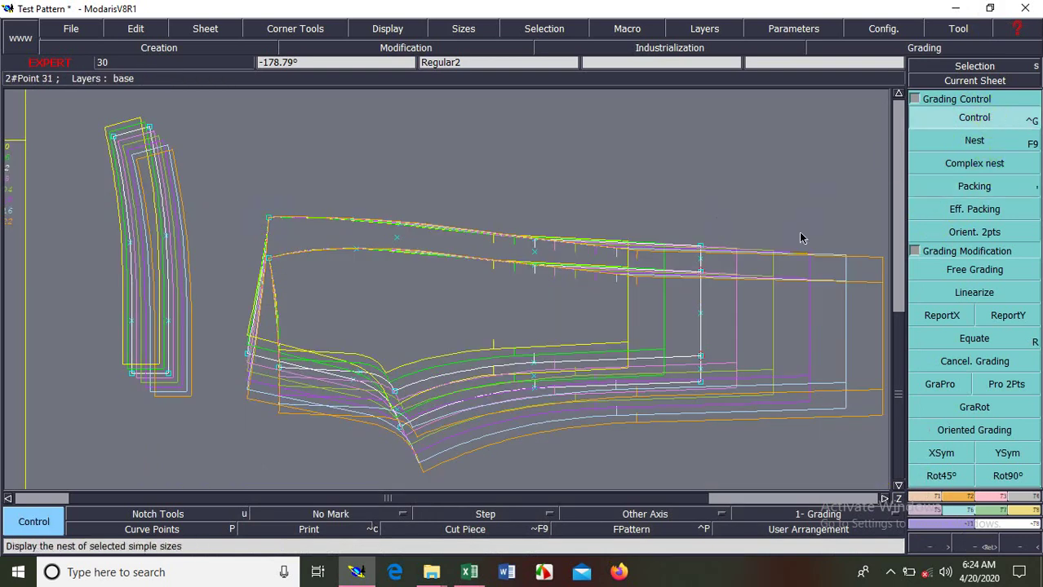
click(697, 246)
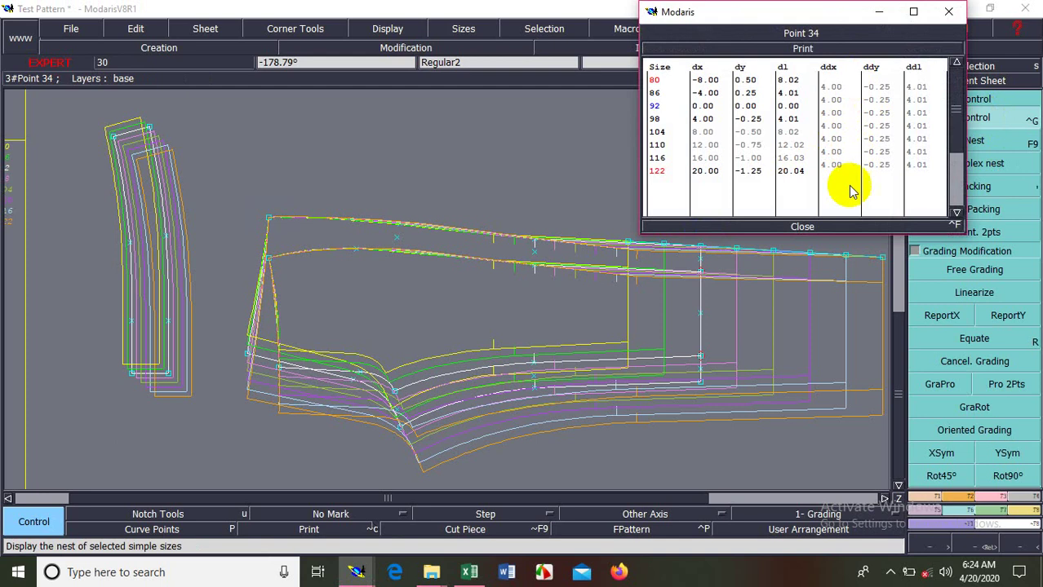
click(844, 228)
click(973, 186)
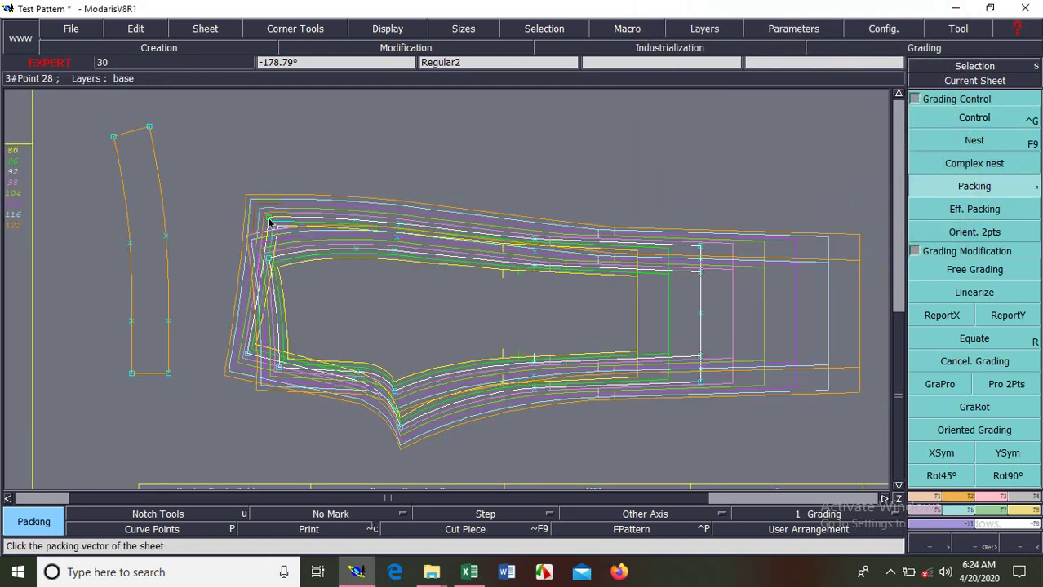
click(700, 246)
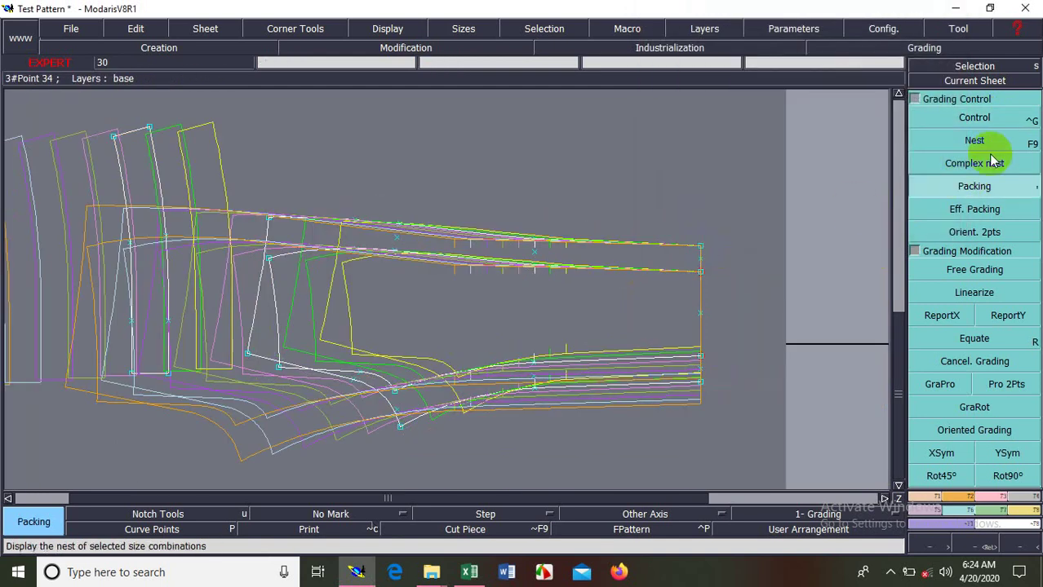
click(1027, 119)
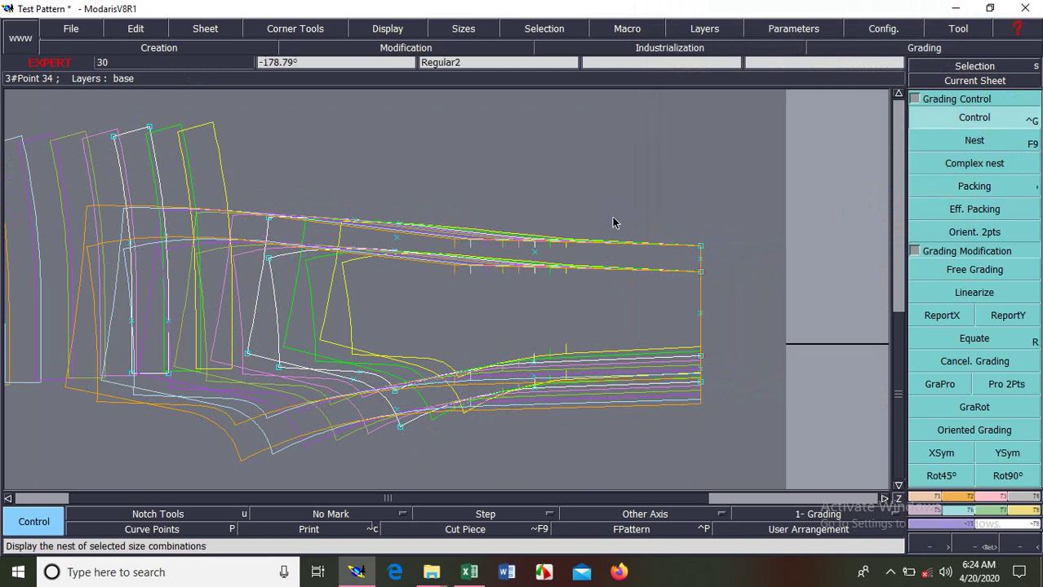
click(269, 218)
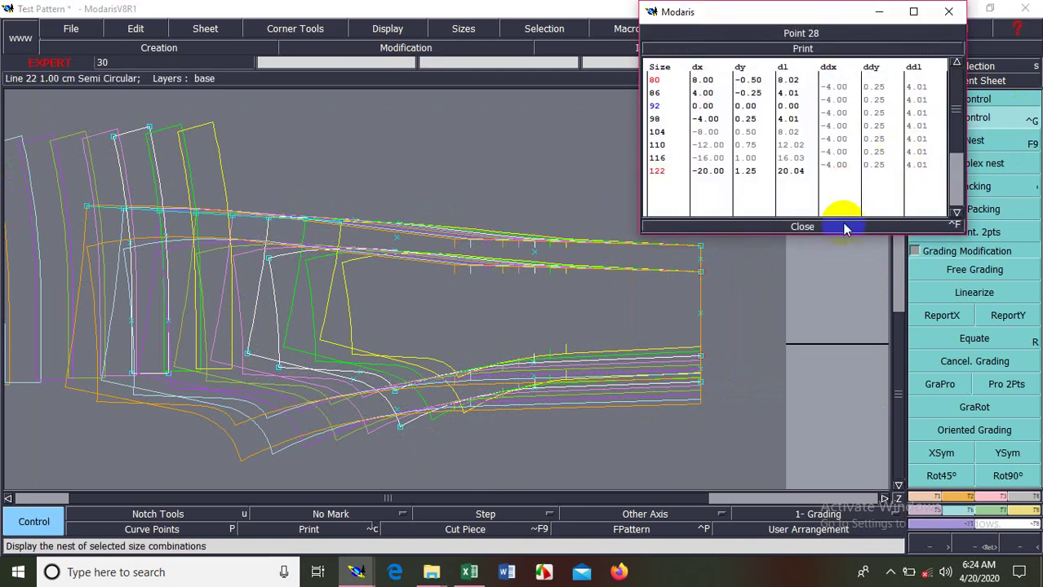
click(845, 227)
click(974, 186)
click(707, 214)
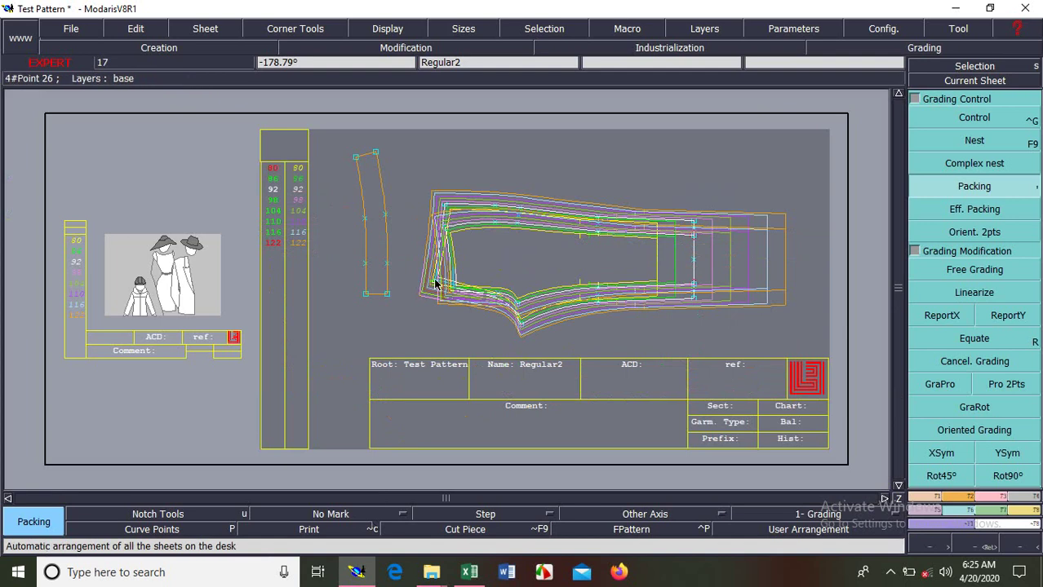
key(z)
drag(280, 139, 816, 352)
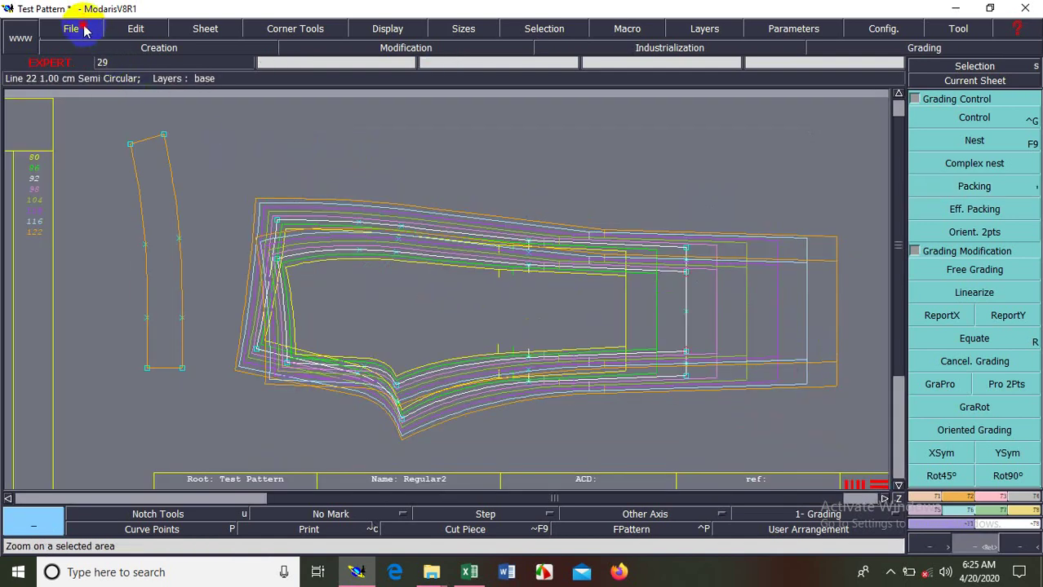
Save the pattern over Test Pattern.mdl, continuing past the Anomalies Detected warning, then switch to Excel.
click(75, 28)
click(73, 93)
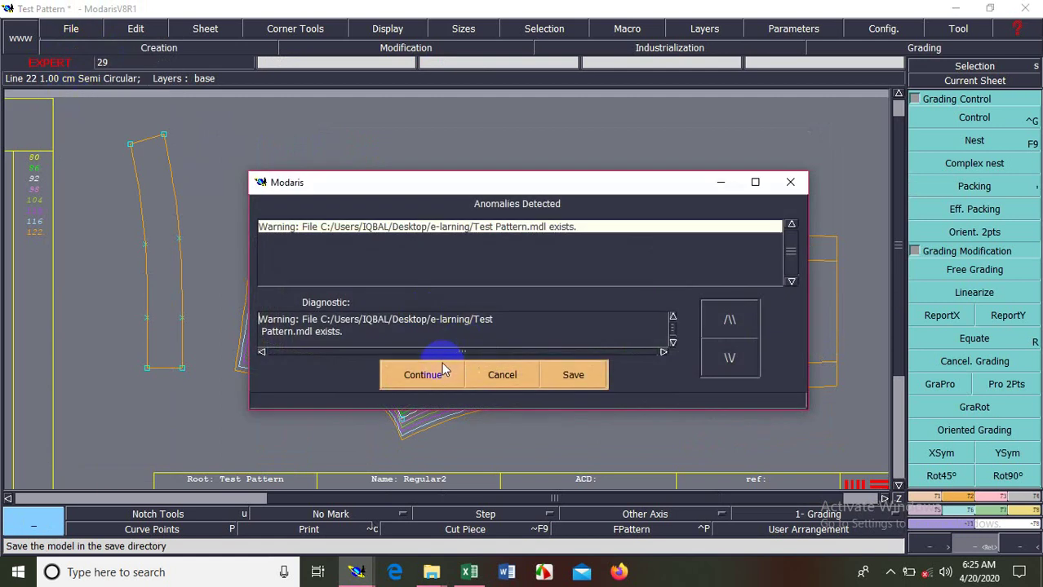
click(422, 375)
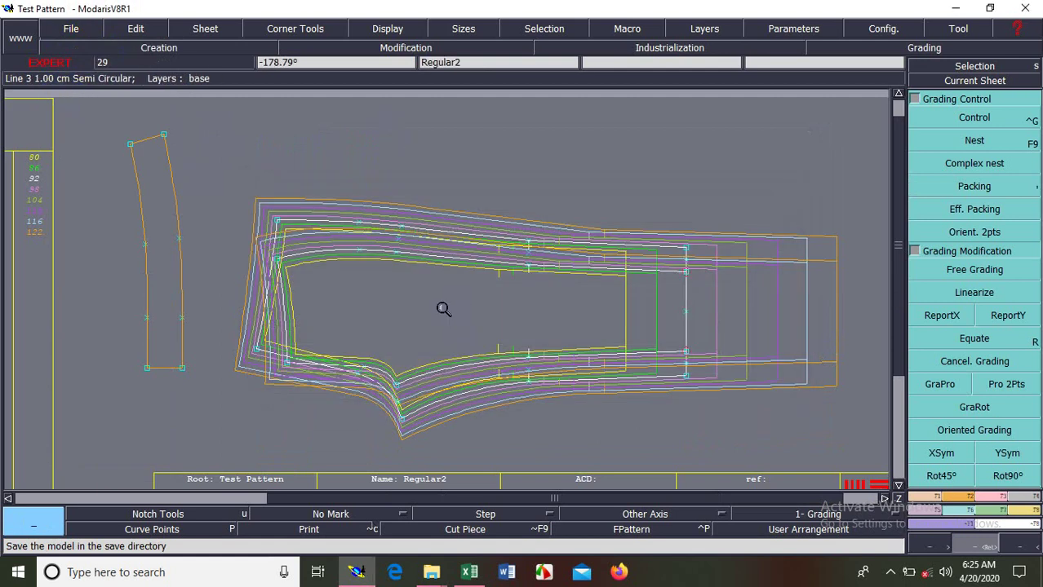
click(469, 571)
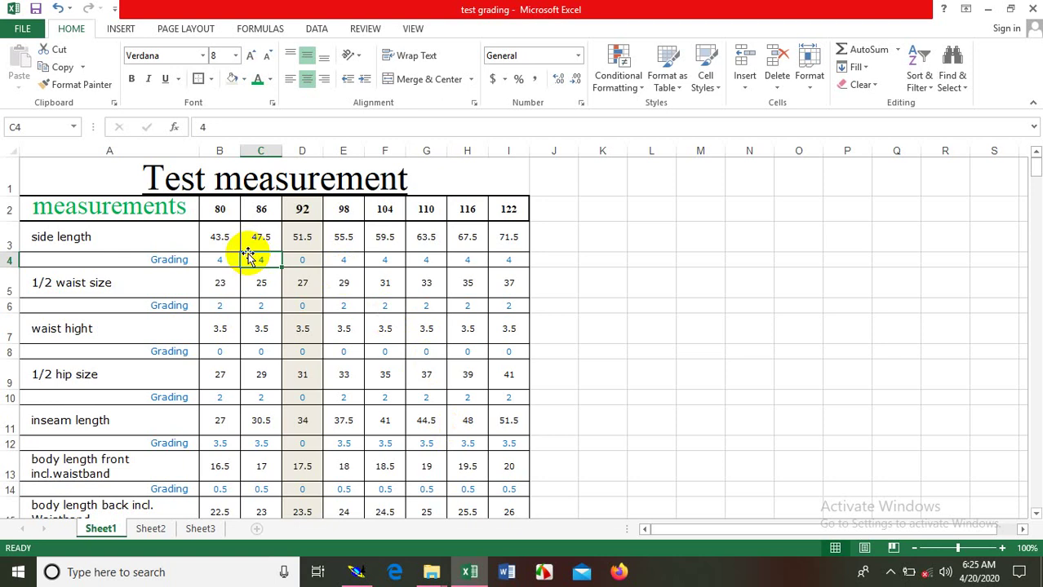
Restore the Excel window, collapse the ribbon and select the side length values B3:I3, then minimise Excel.
click(1010, 9)
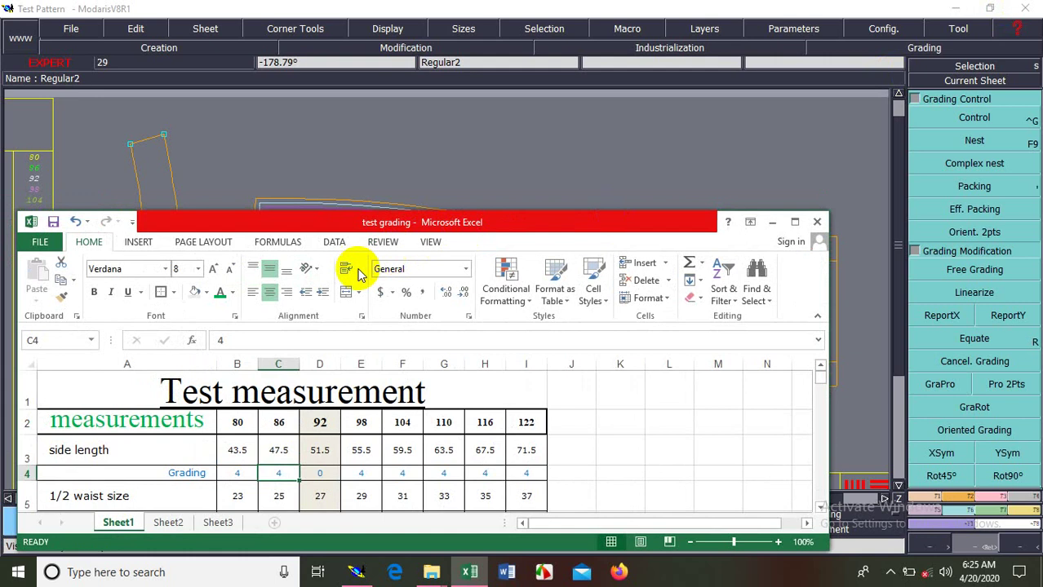
click(401, 226)
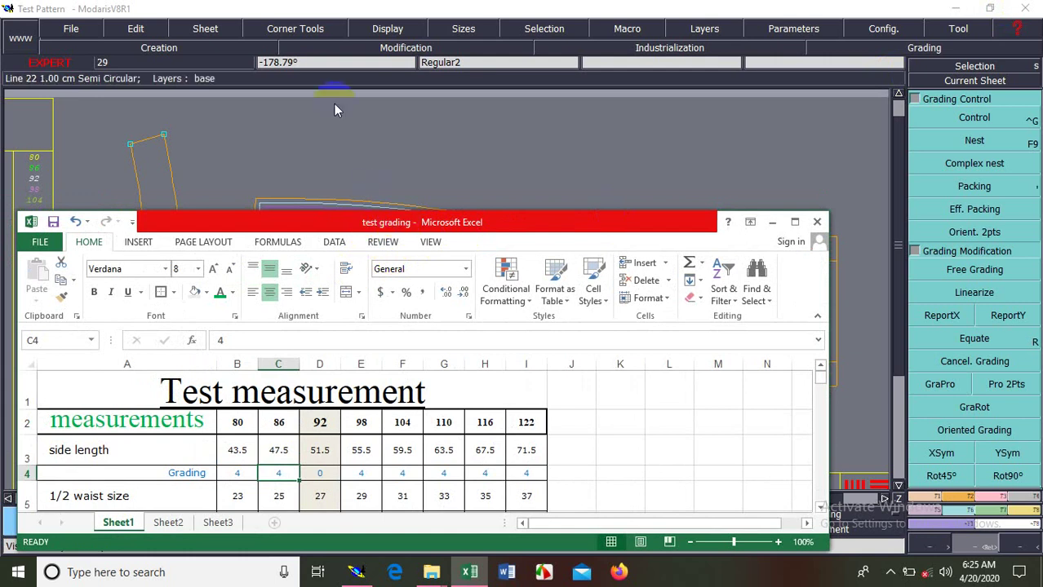
click(598, 211)
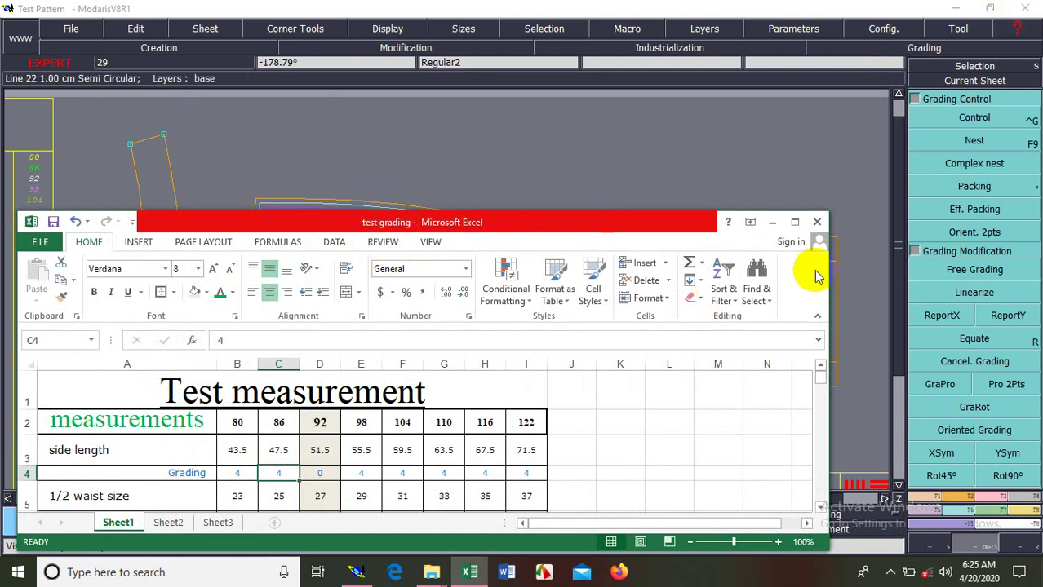
click(816, 315)
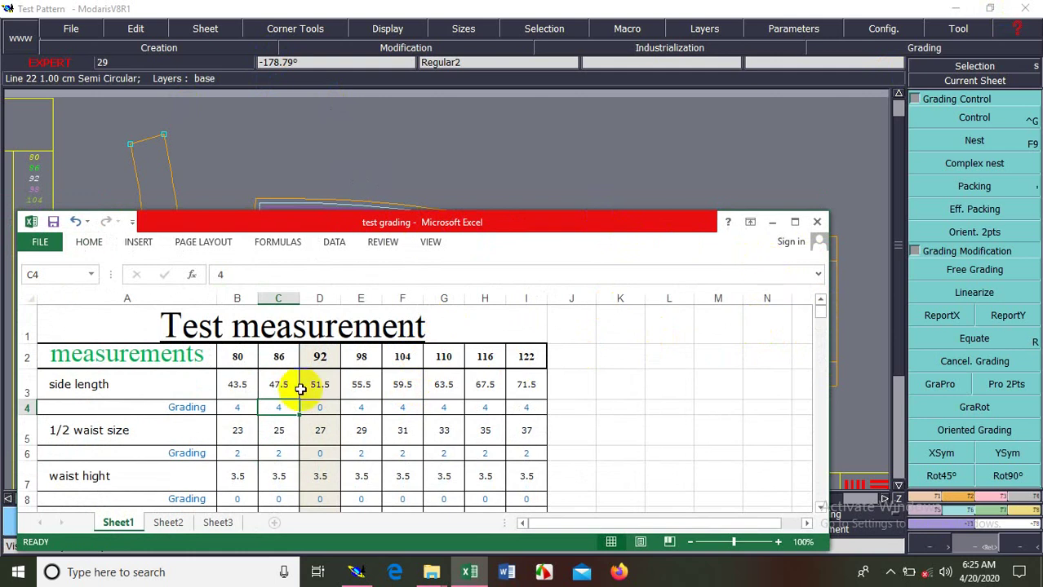
click(820, 506)
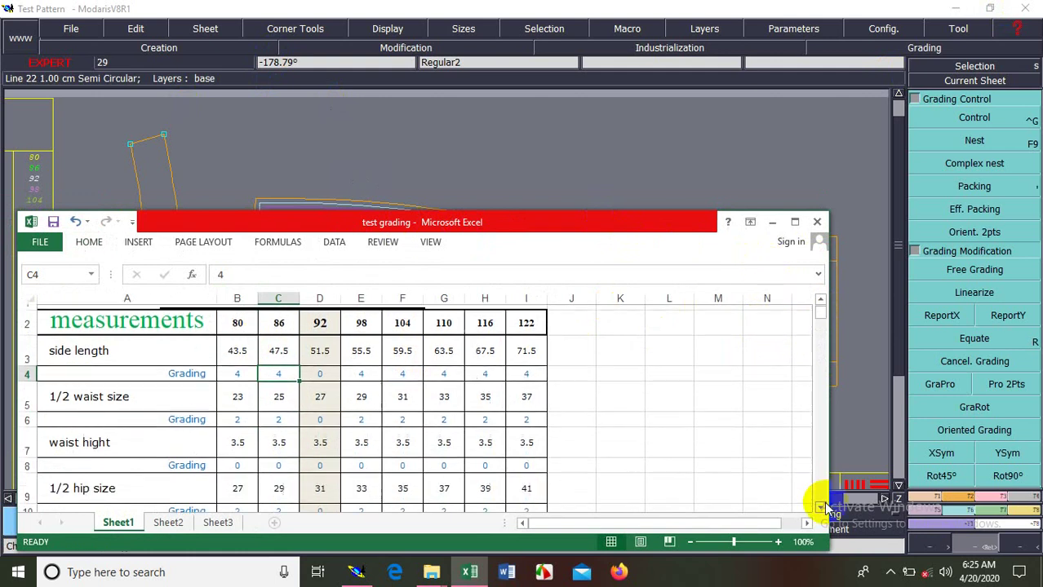
drag(232, 349, 526, 345)
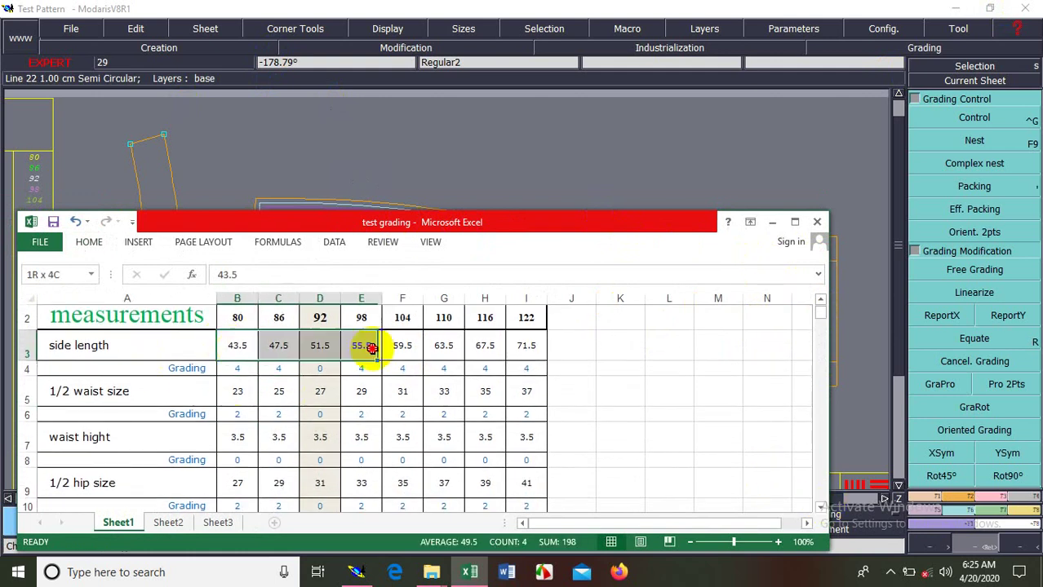
click(773, 222)
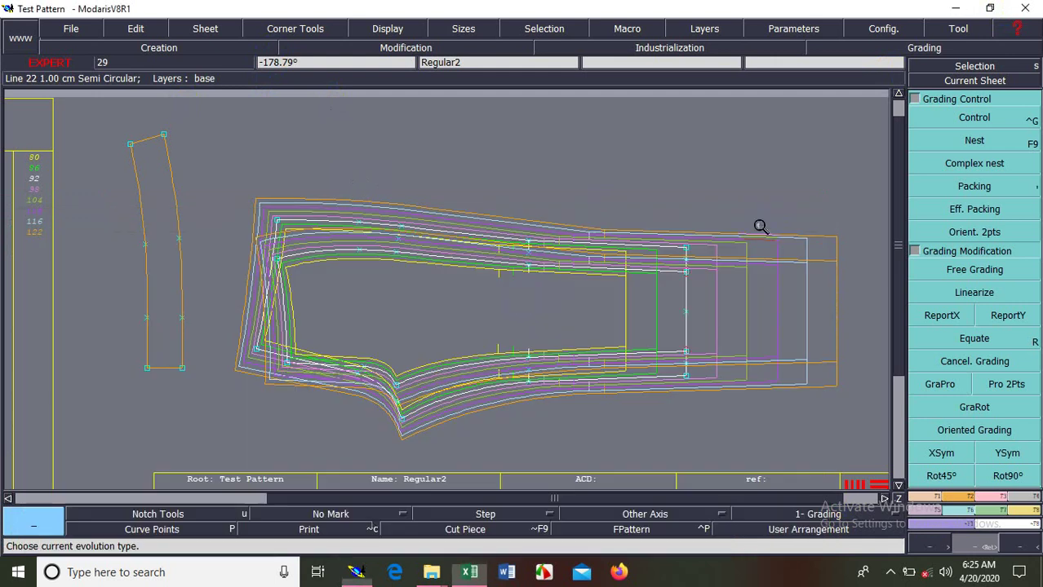
Zoom onto the pattern pieces and show the trouser pattern at size 122 only.
click(522, 305)
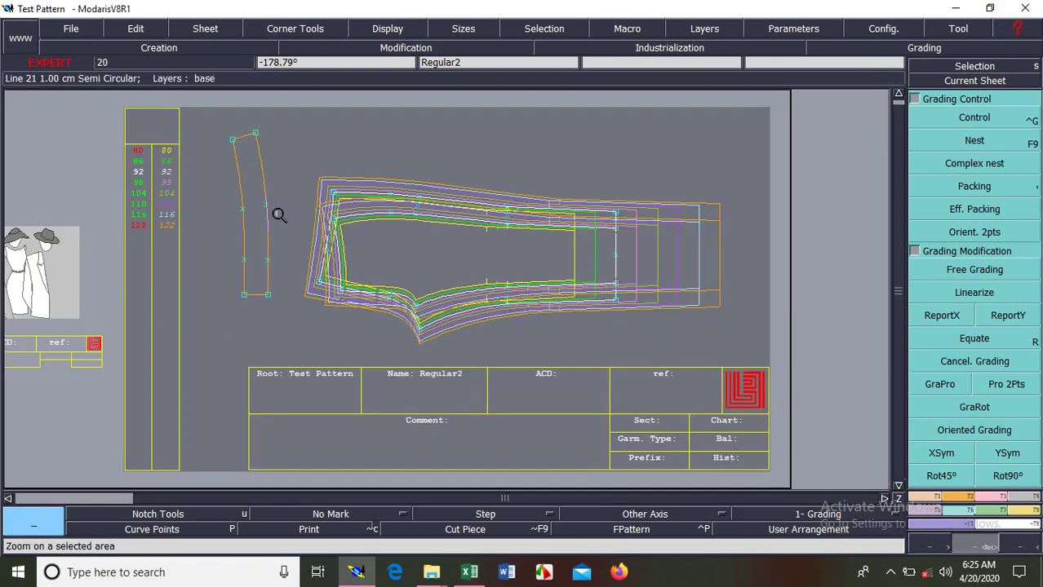
drag(145, 133, 733, 355)
click(733, 355)
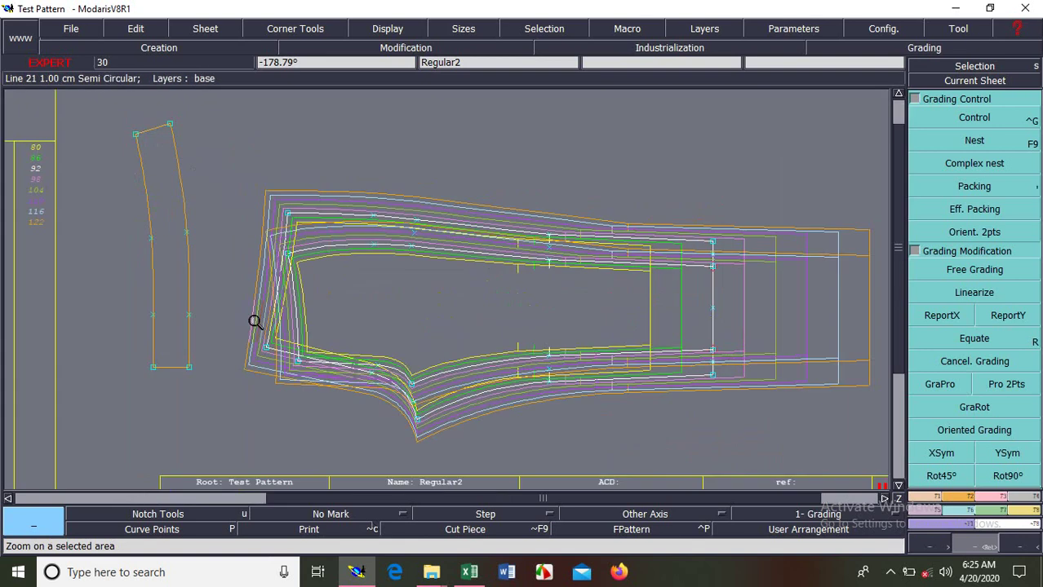
click(98, 250)
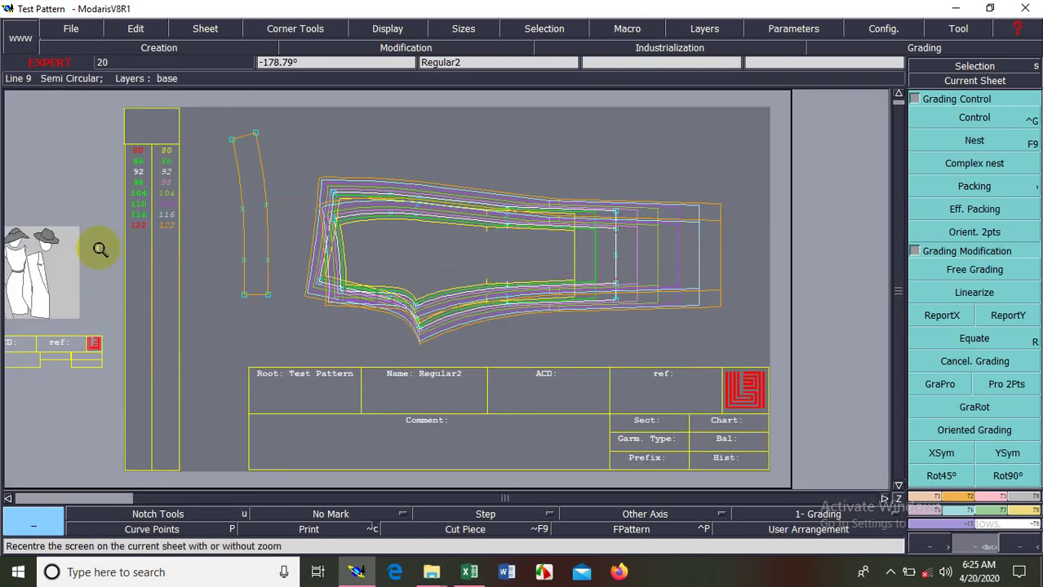
click(167, 226)
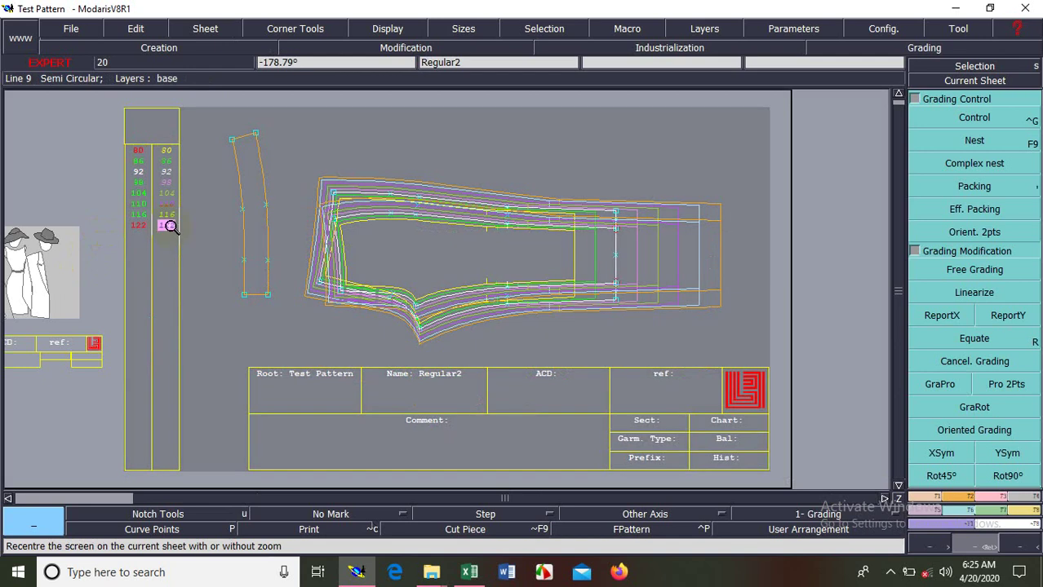
click(167, 226)
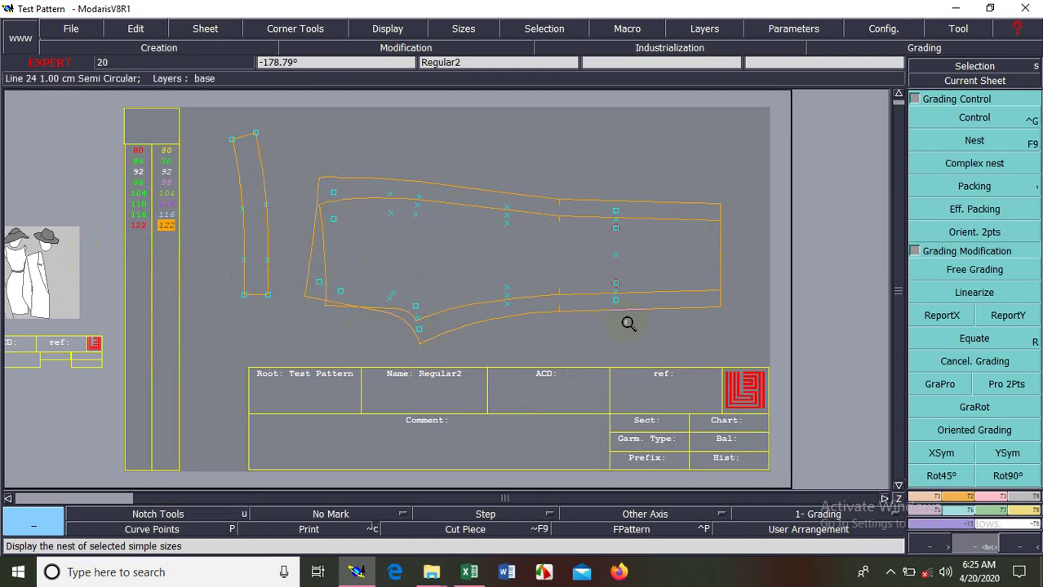
Step the displayed size down from 116 through 110 and 104 to 80, then zoom onto the waistband and front pieces.
click(167, 215)
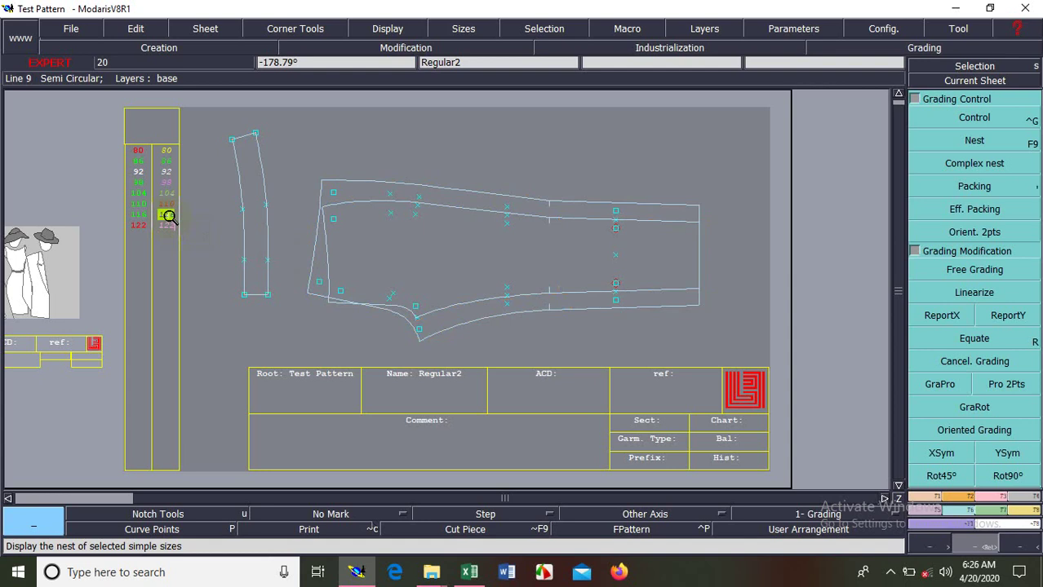
click(168, 205)
click(167, 194)
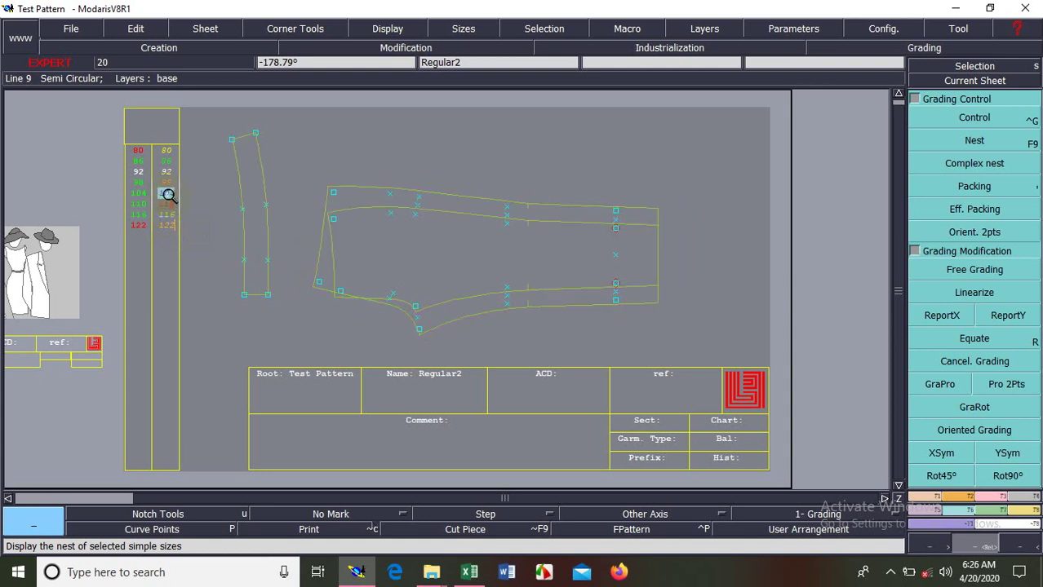
click(167, 180)
click(167, 171)
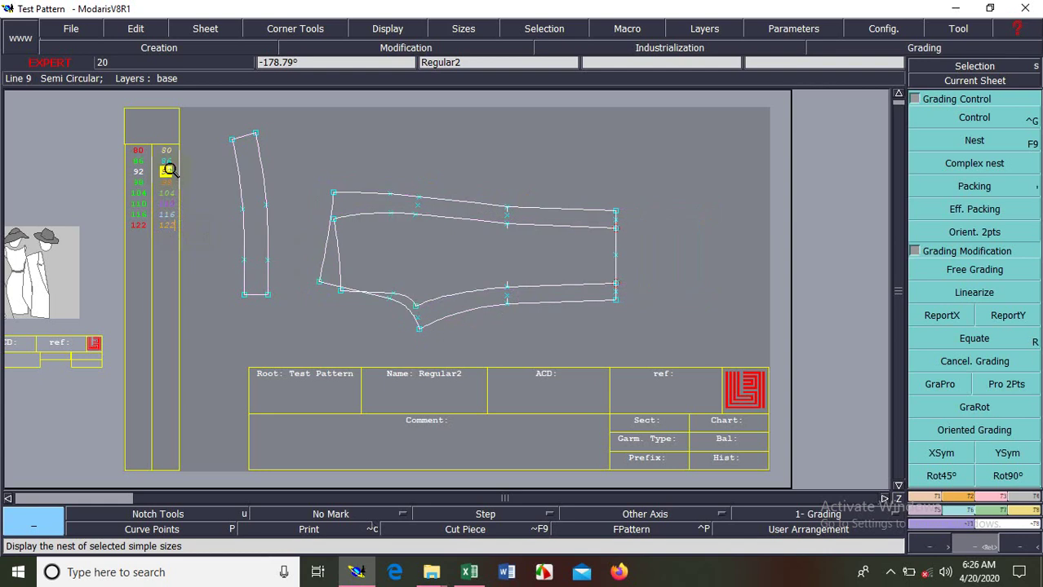
click(167, 161)
click(166, 150)
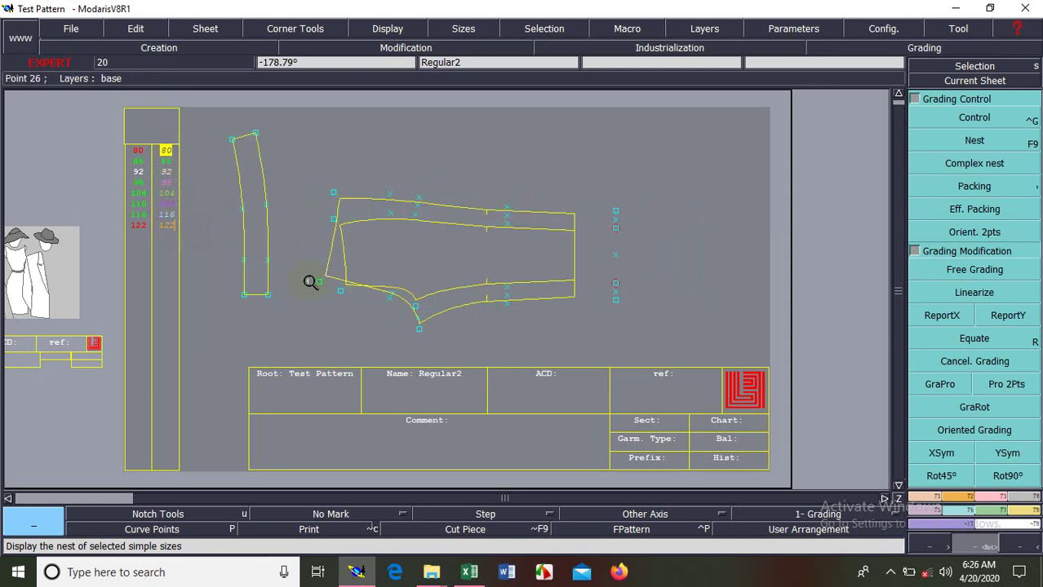
drag(251, 191, 473, 324)
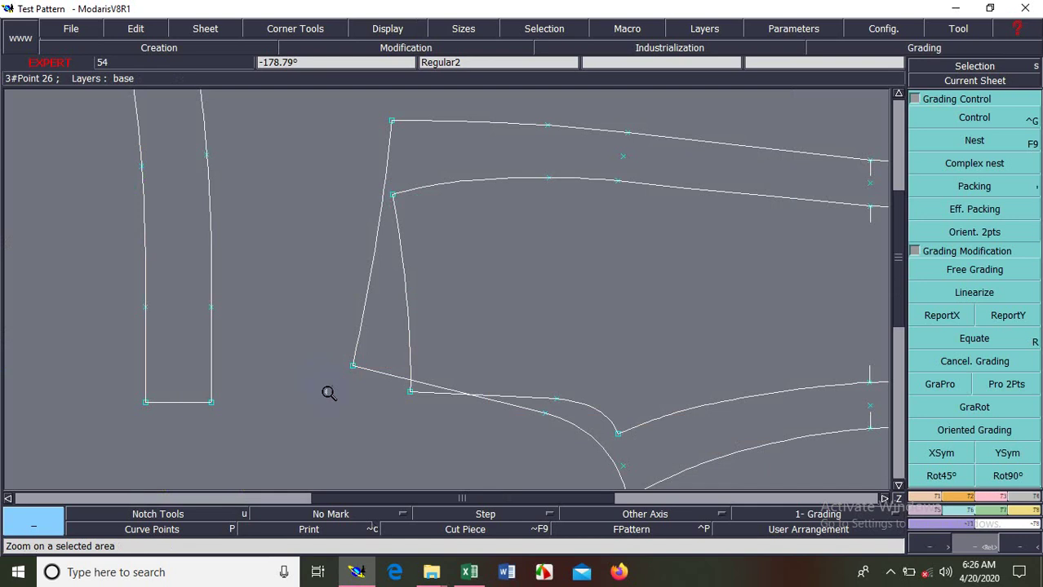
Try a Sym. Axis and Symmetrize on the dart line, then undo both.
click(938, 497)
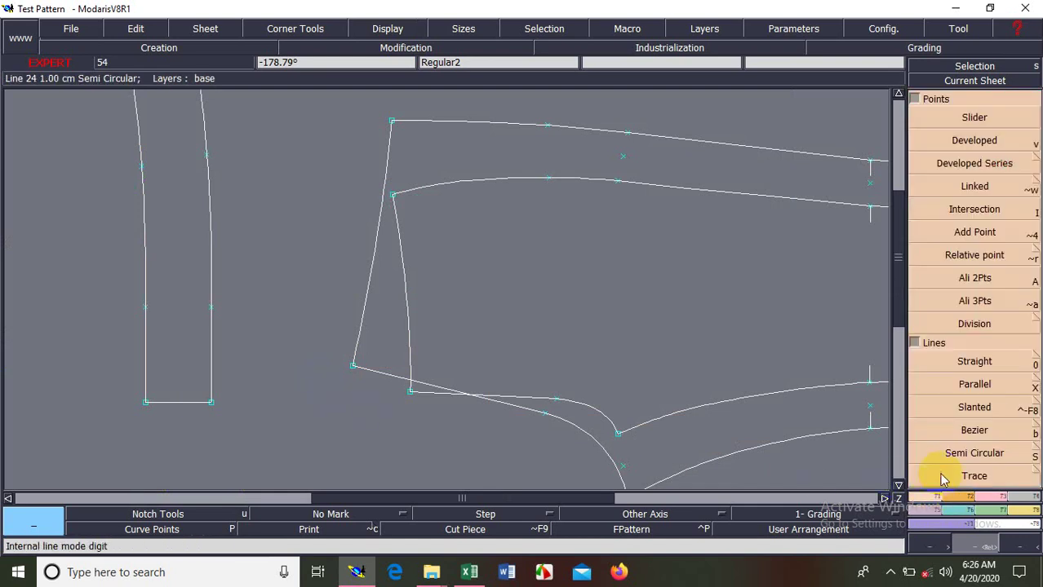
click(916, 100)
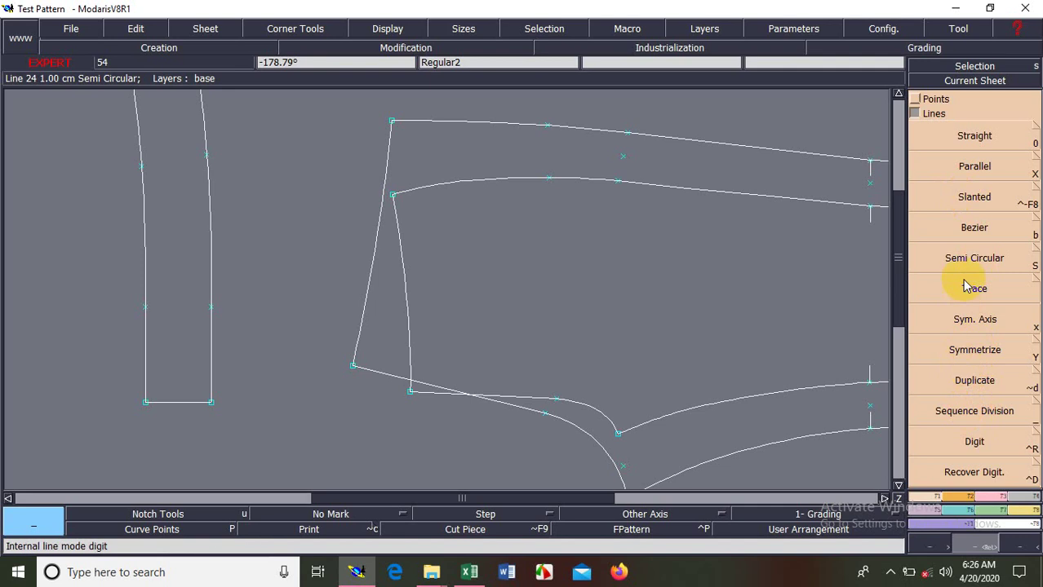
click(983, 320)
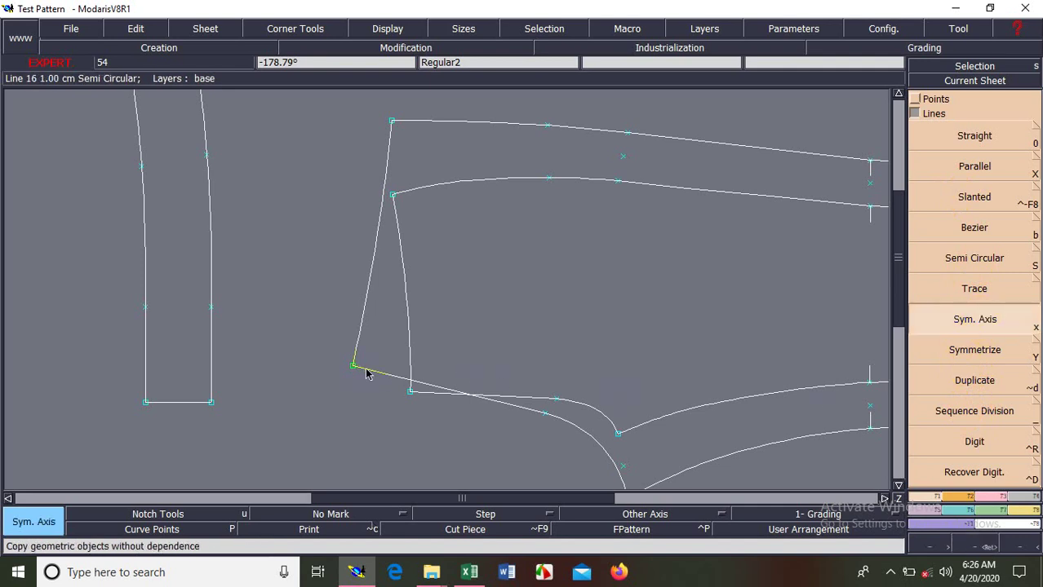
click(388, 378)
click(978, 349)
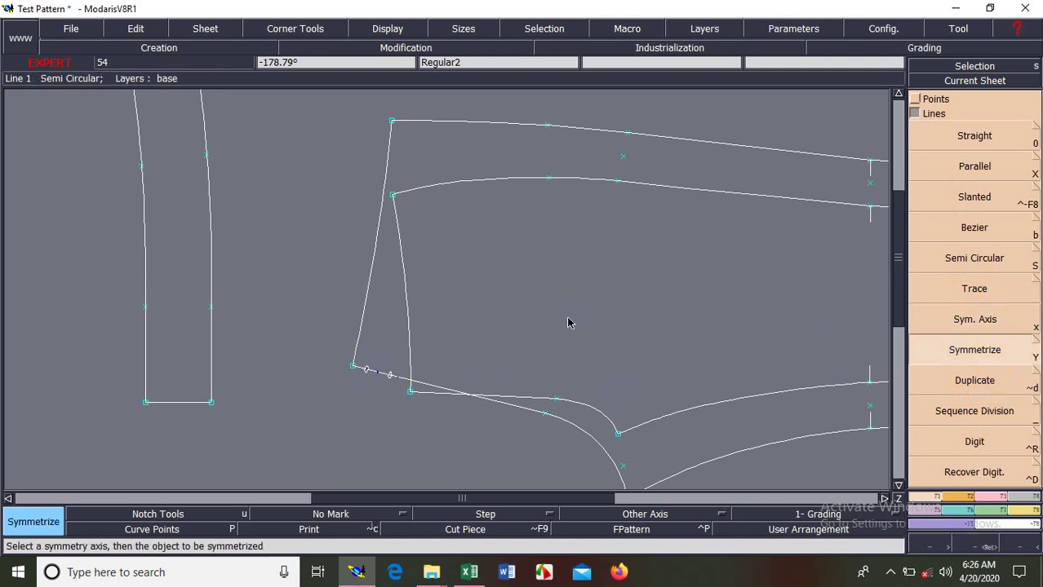
click(366, 296)
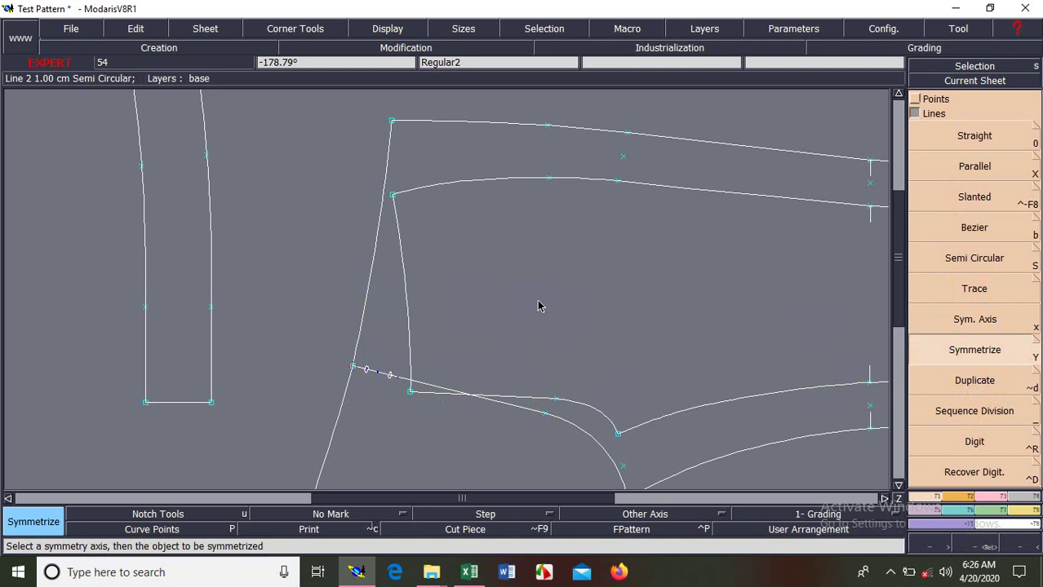
key(space)
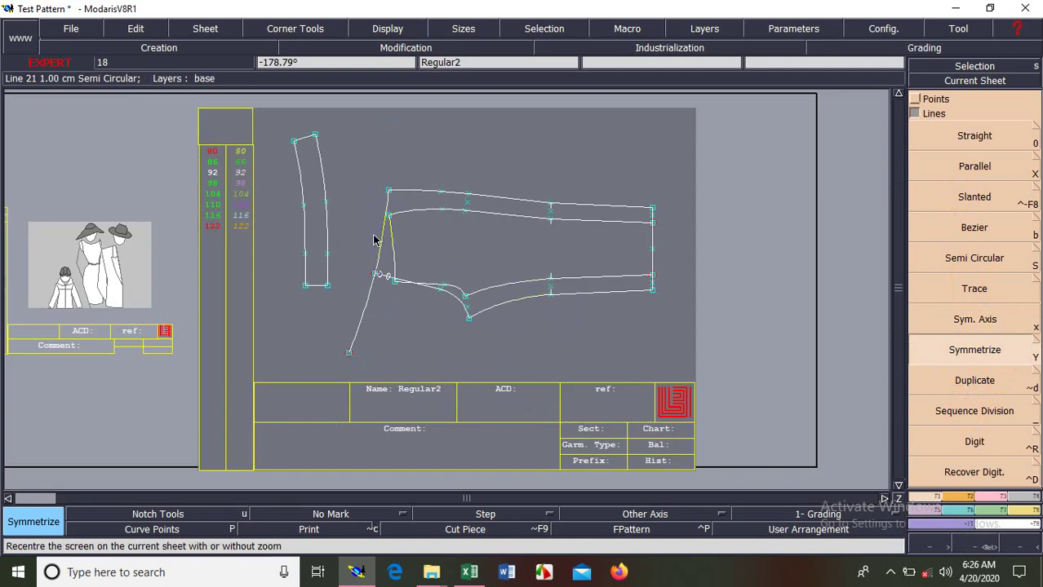
key(n)
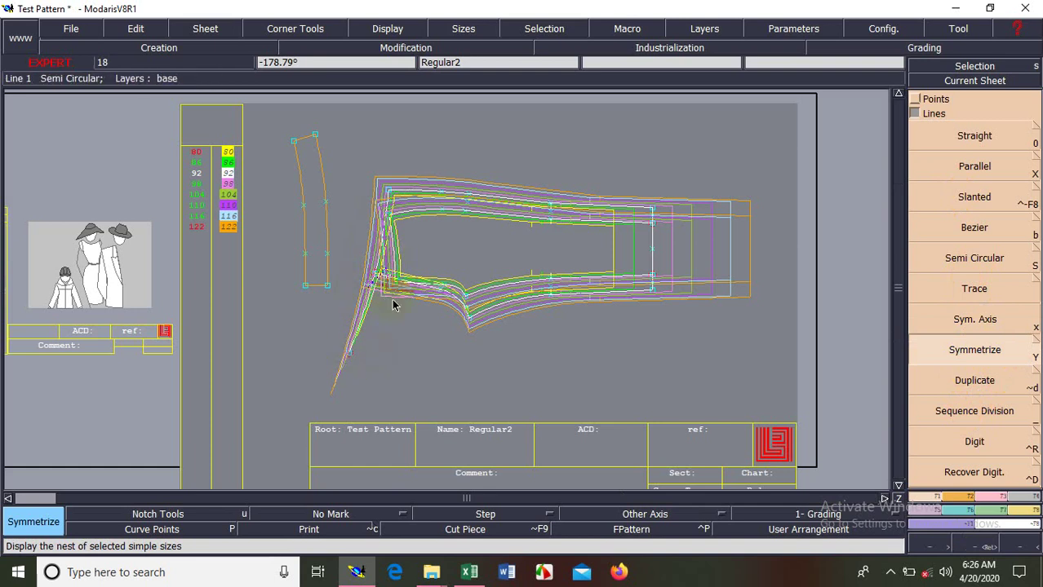
key(ctrl+z)
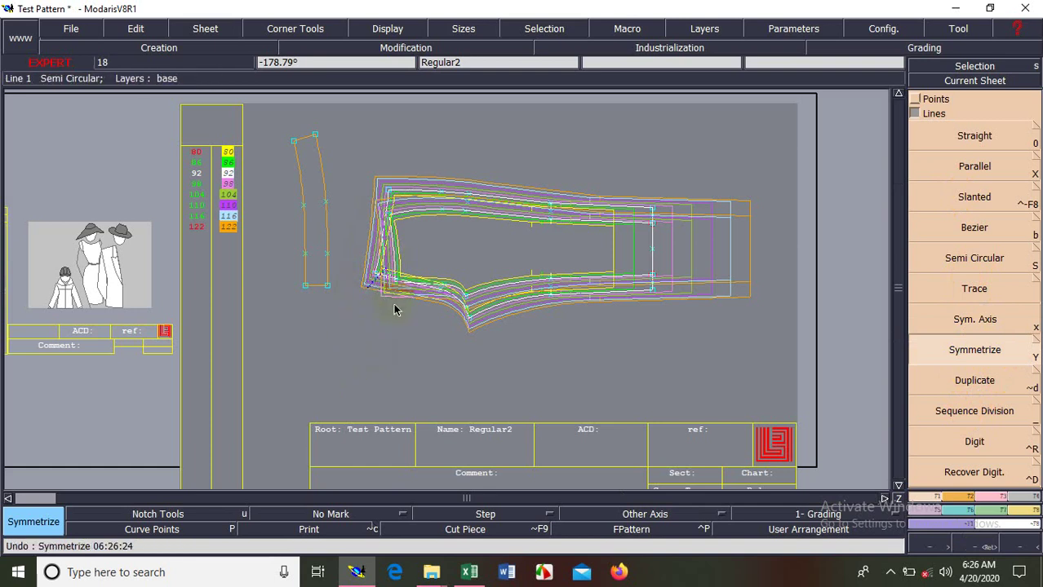
key(ctrl+z)
Zoom onto the crotch area and mirror the crotch curve across a new axis at the crotch point.
key(F5)
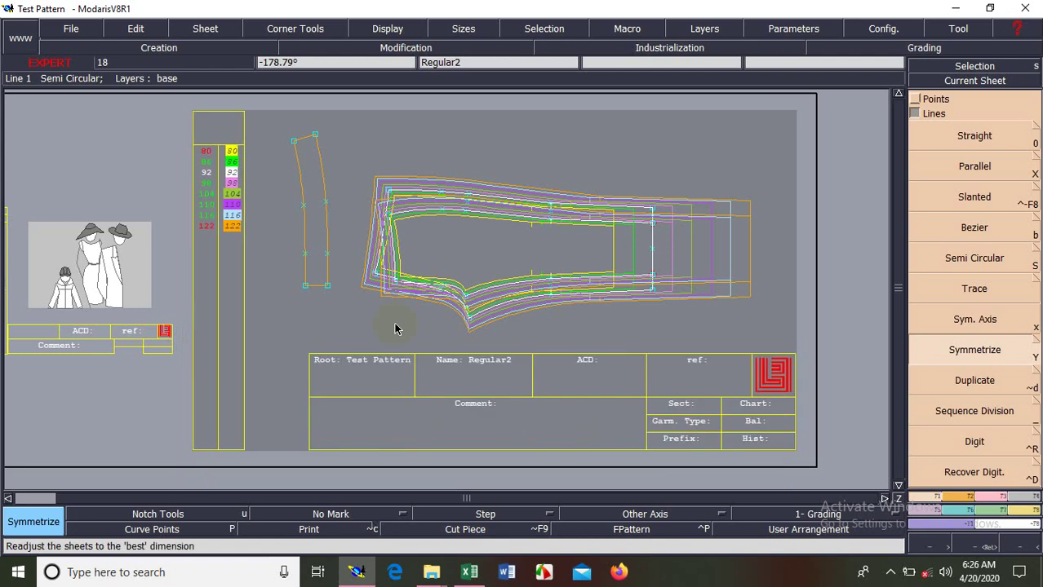
key(z)
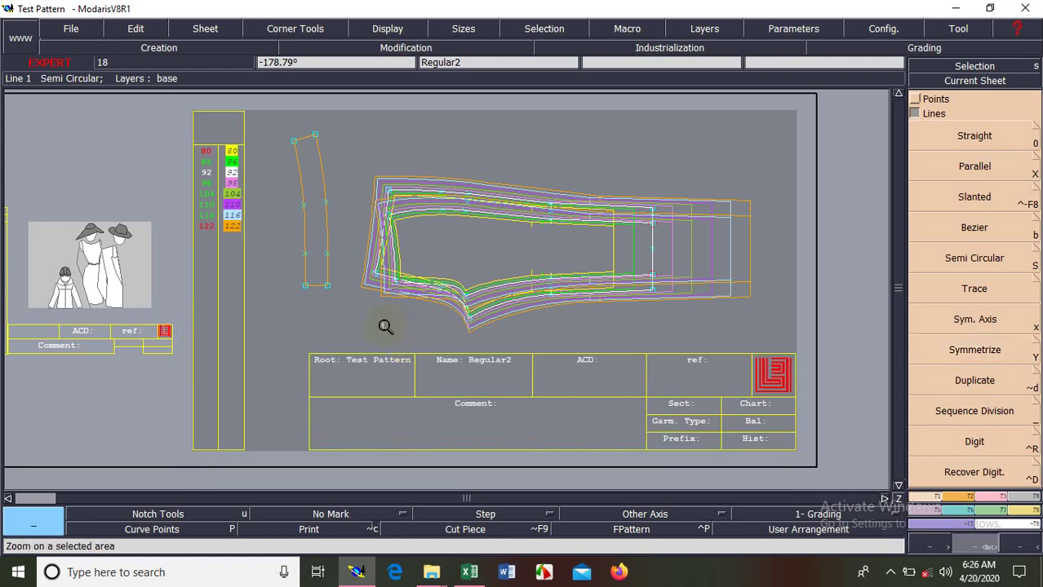
drag(226, 197, 513, 349)
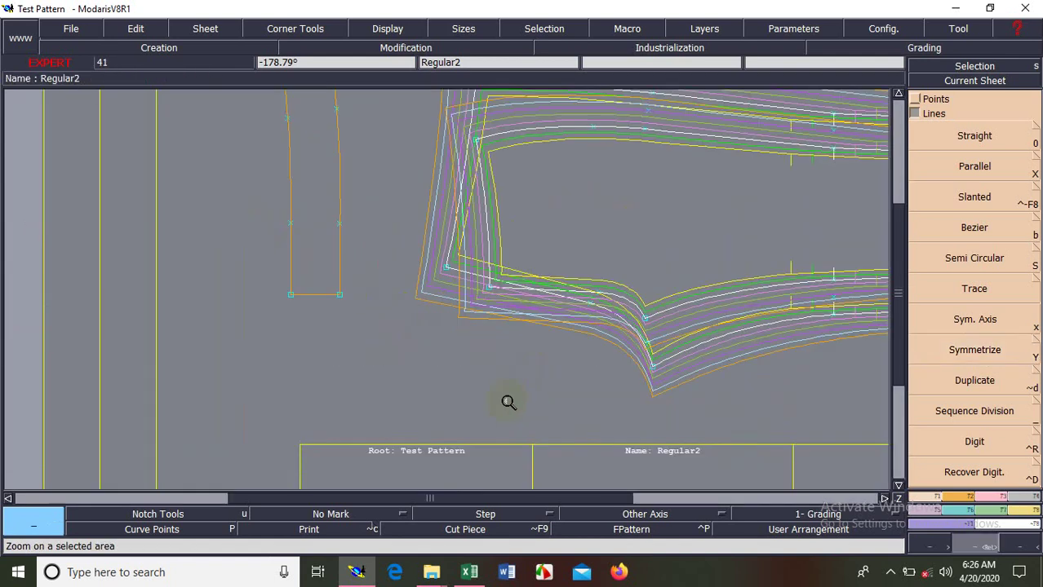
key(space)
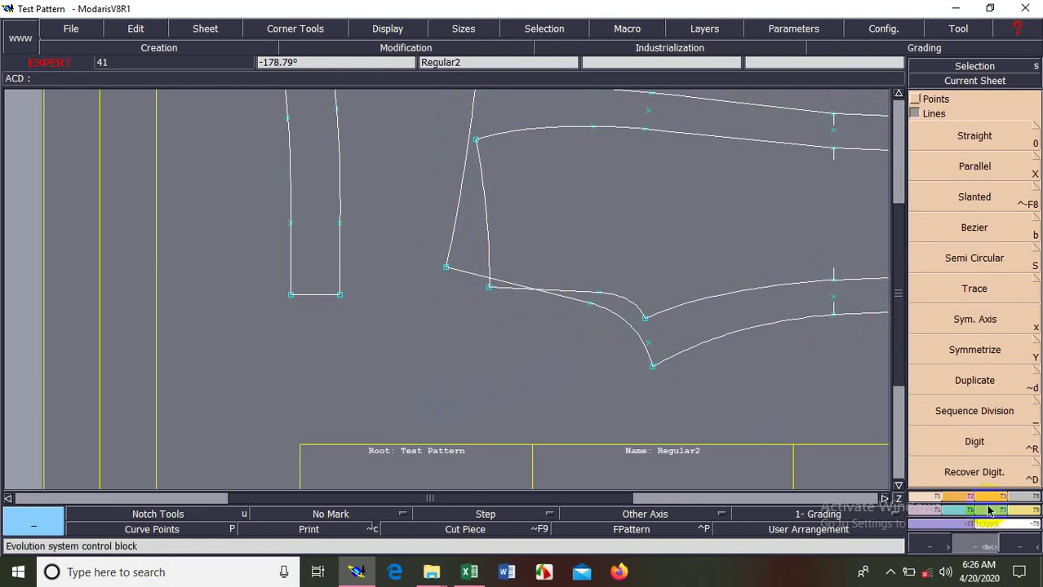
click(976, 320)
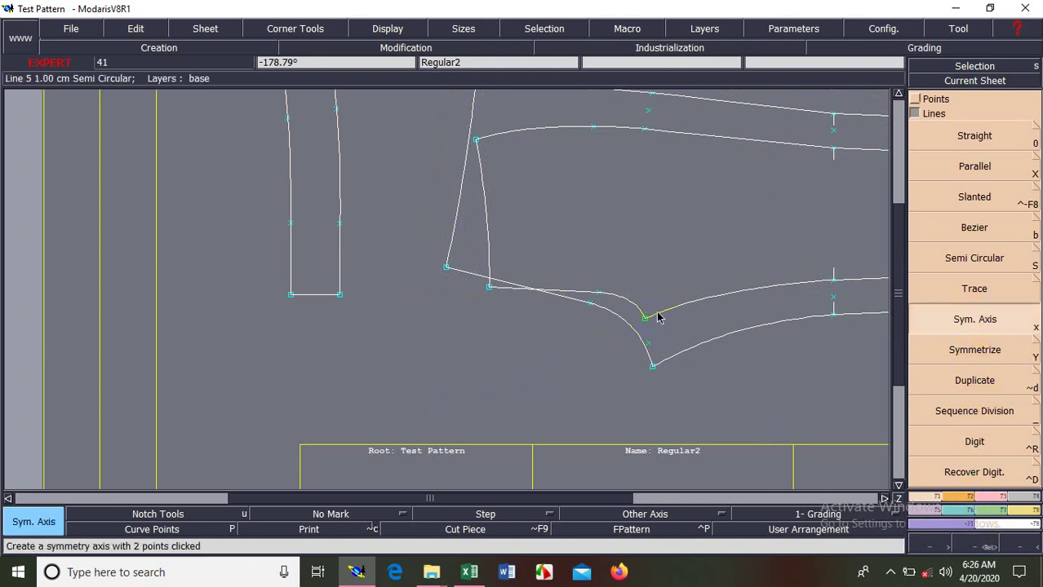
click(688, 309)
click(975, 339)
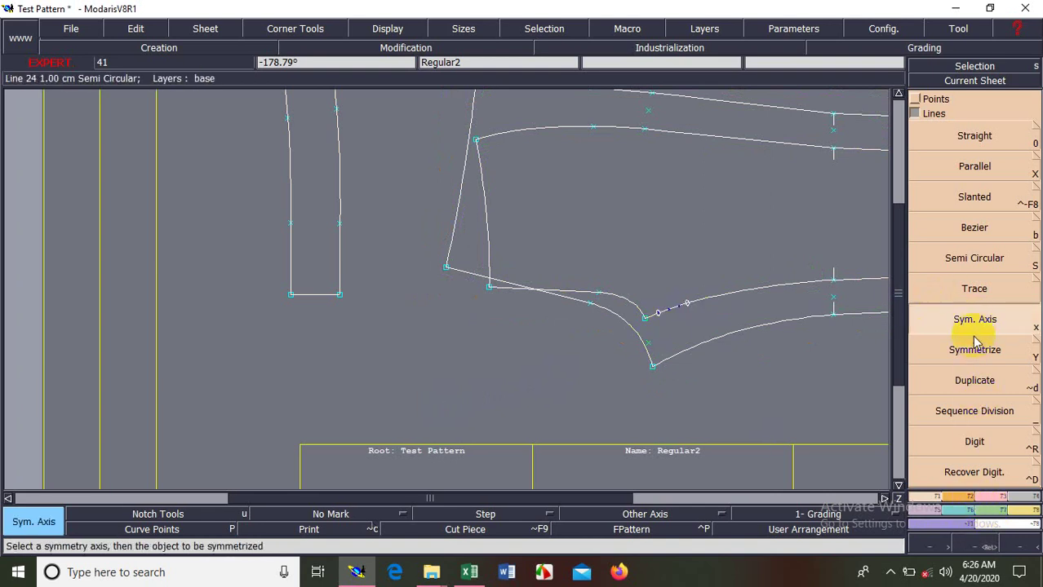
click(975, 351)
click(635, 305)
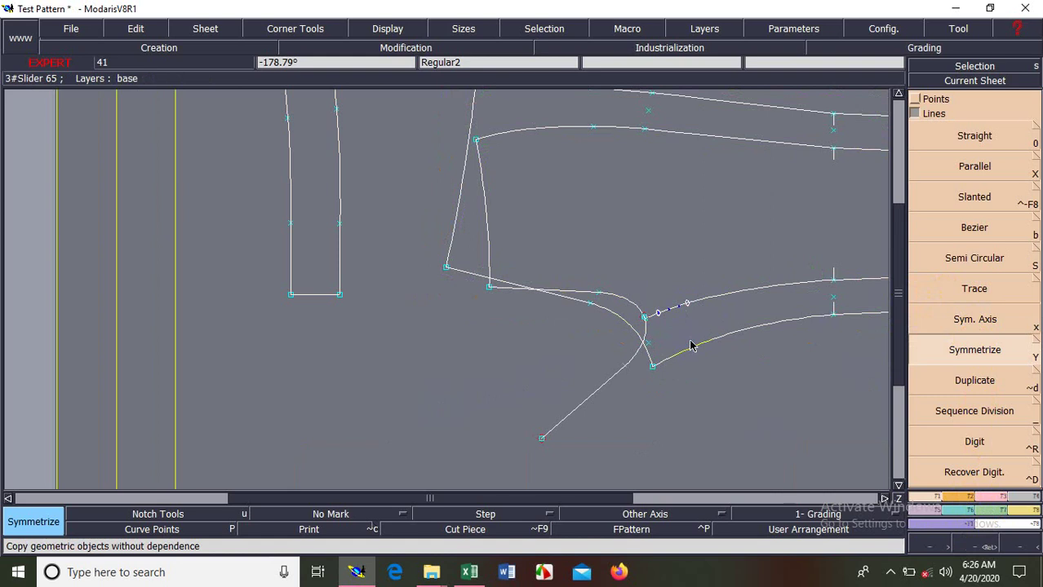
Move the mirrored crotch-curve copy so it extends downward from the crotch point.
key(m)
click(654, 361)
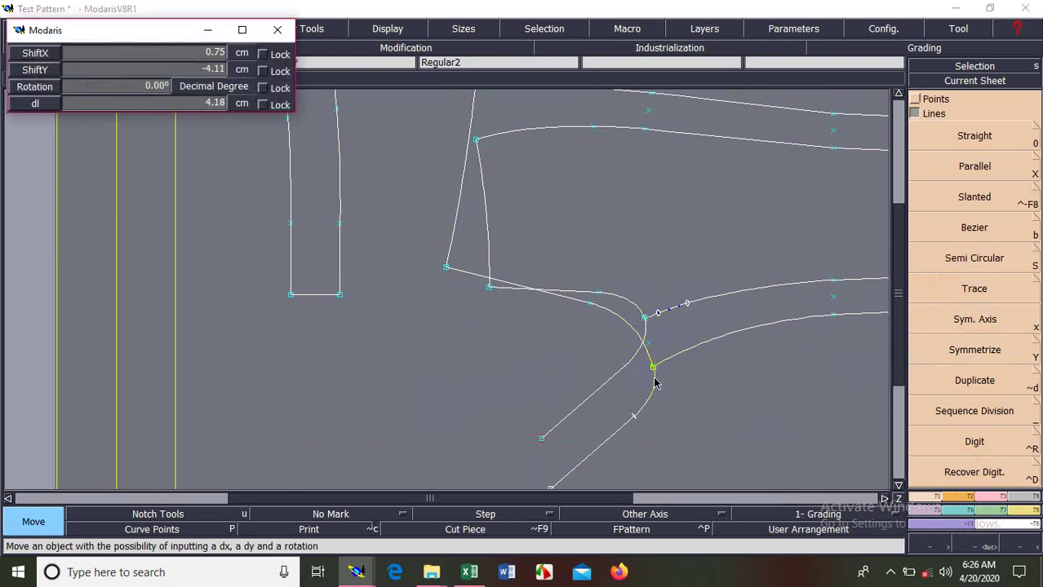
key(ctrl+z)
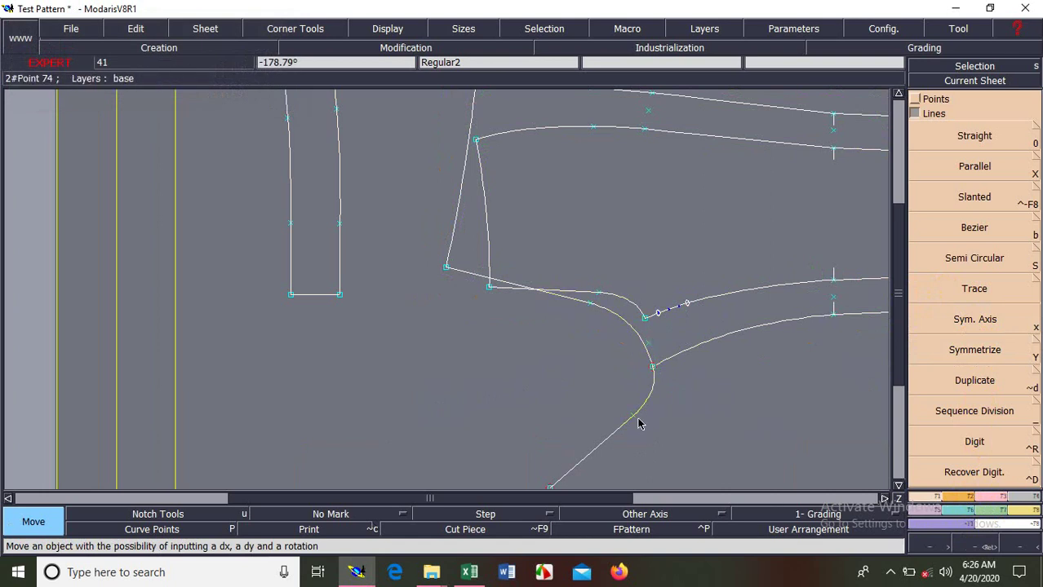
right_click(578, 369)
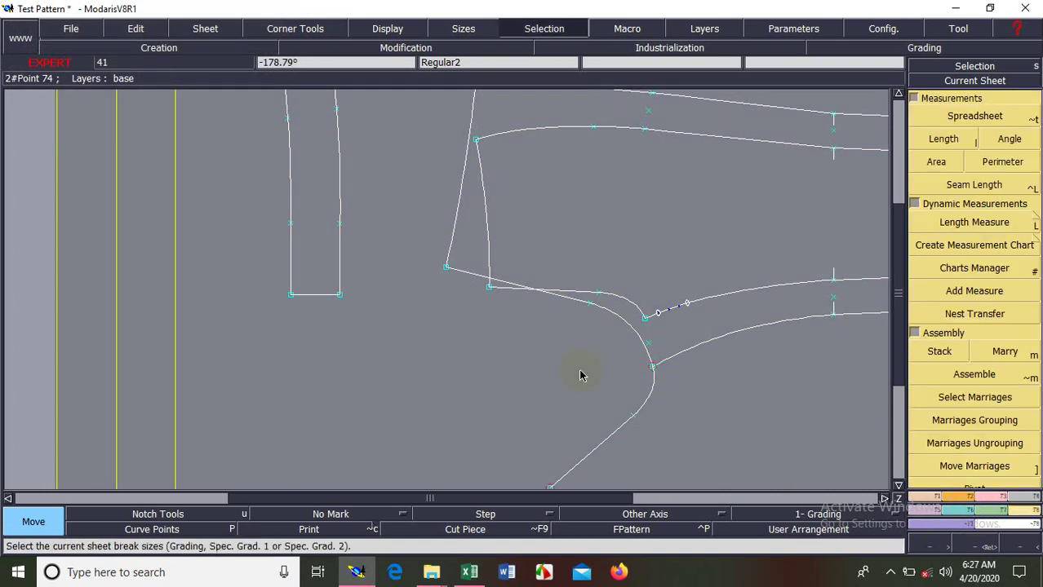
Show the graded nest and zoom in on the crotch area across all sizes.
key(n)
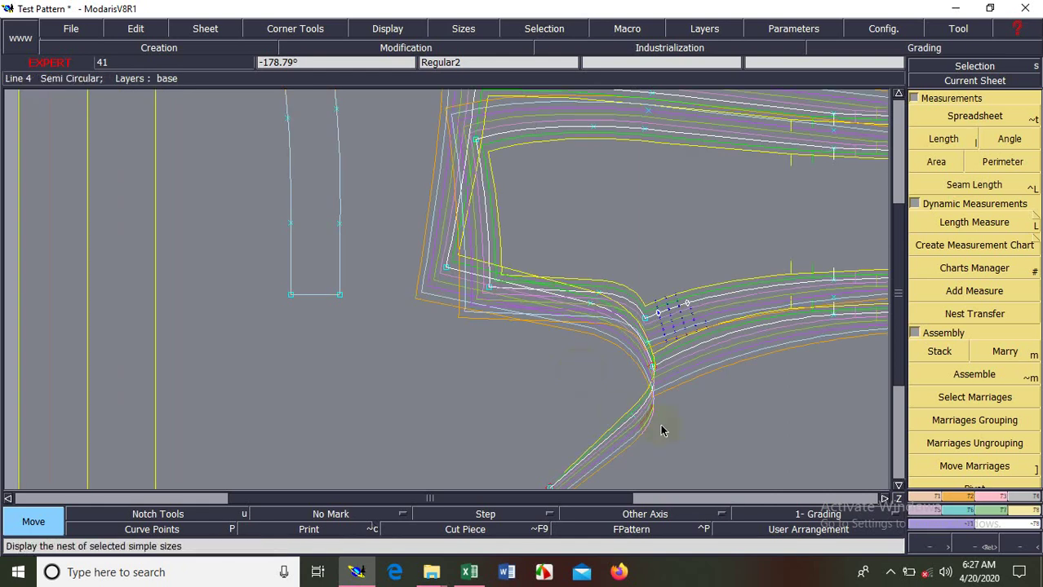
key(F2)
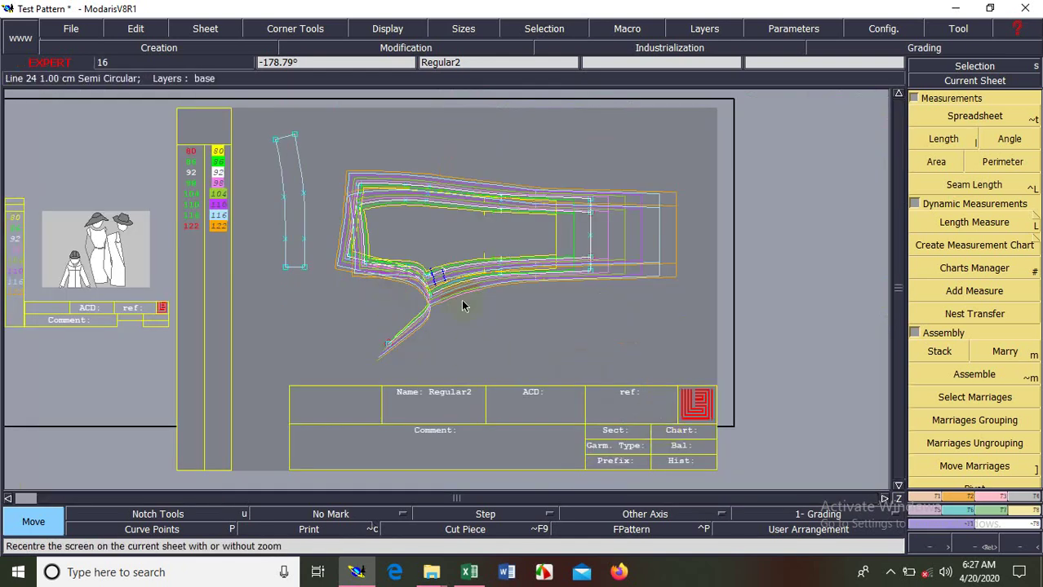
key(F1)
drag(355, 251, 463, 354)
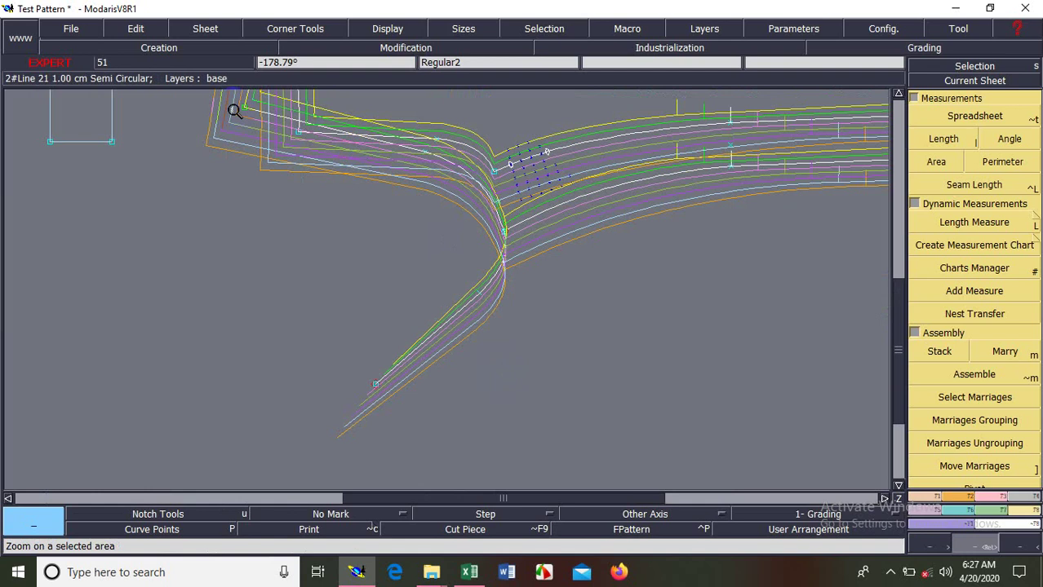
drag(233, 104, 569, 444)
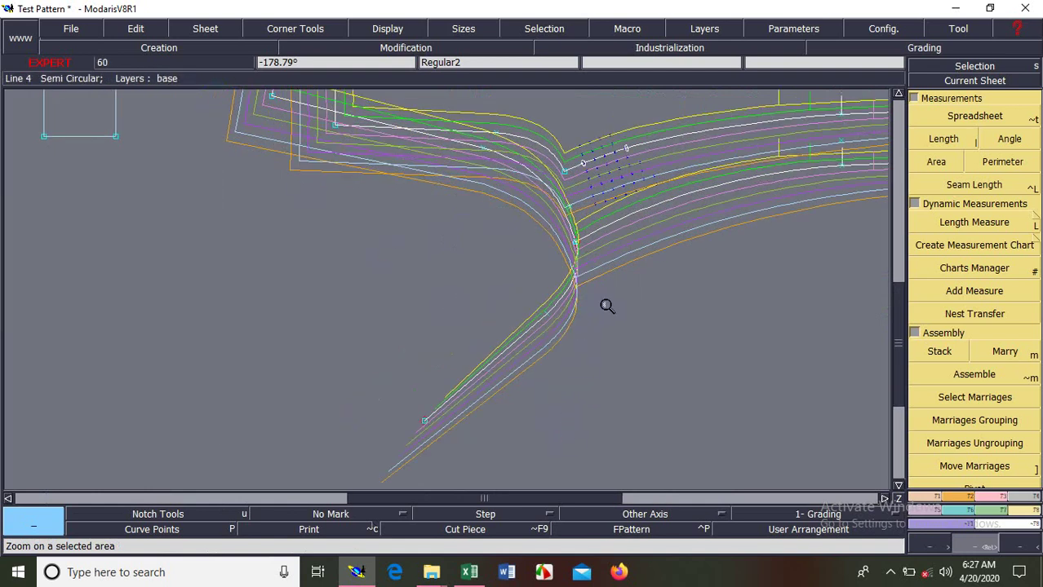
key(Home)
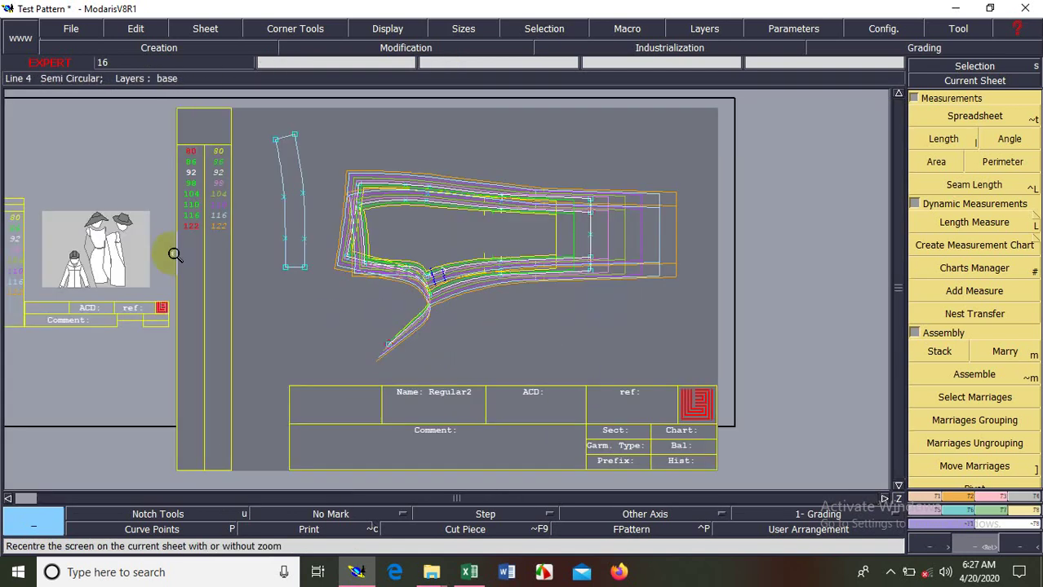
Display the trouser piece at individual sizes from 116 through 98 down to 80, then clear the size selection.
click(219, 225)
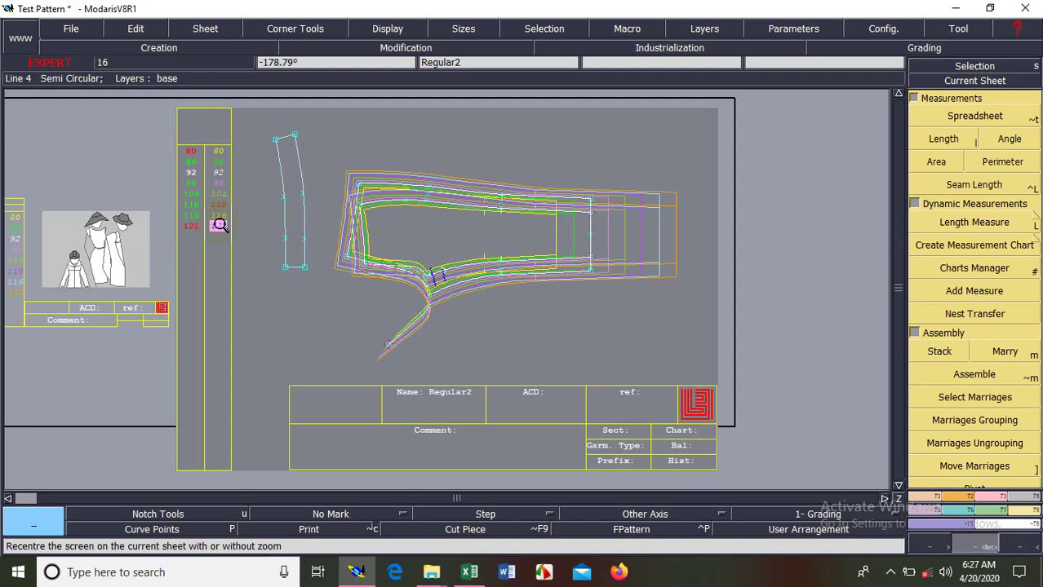
click(219, 224)
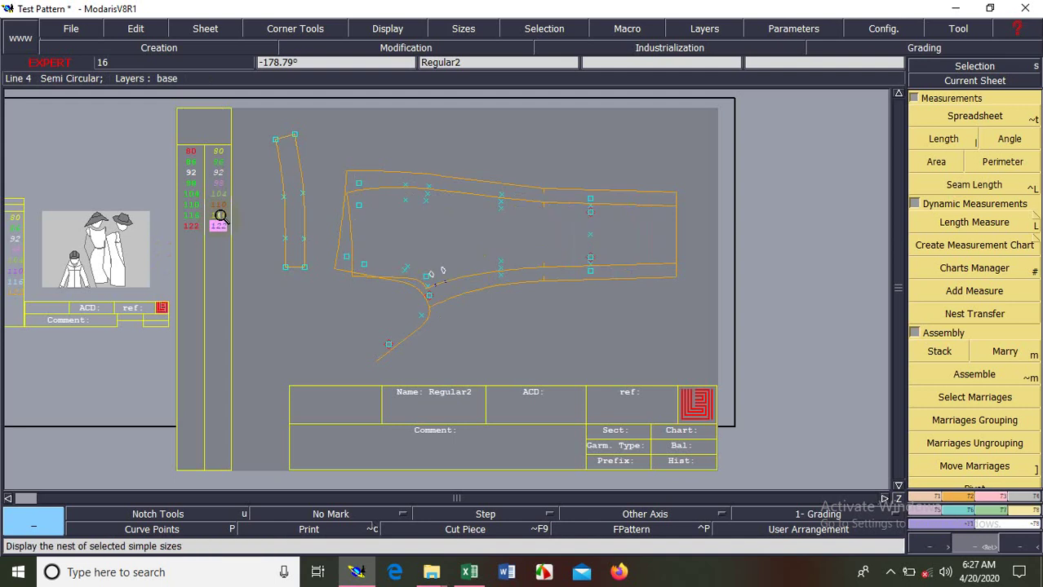
click(219, 216)
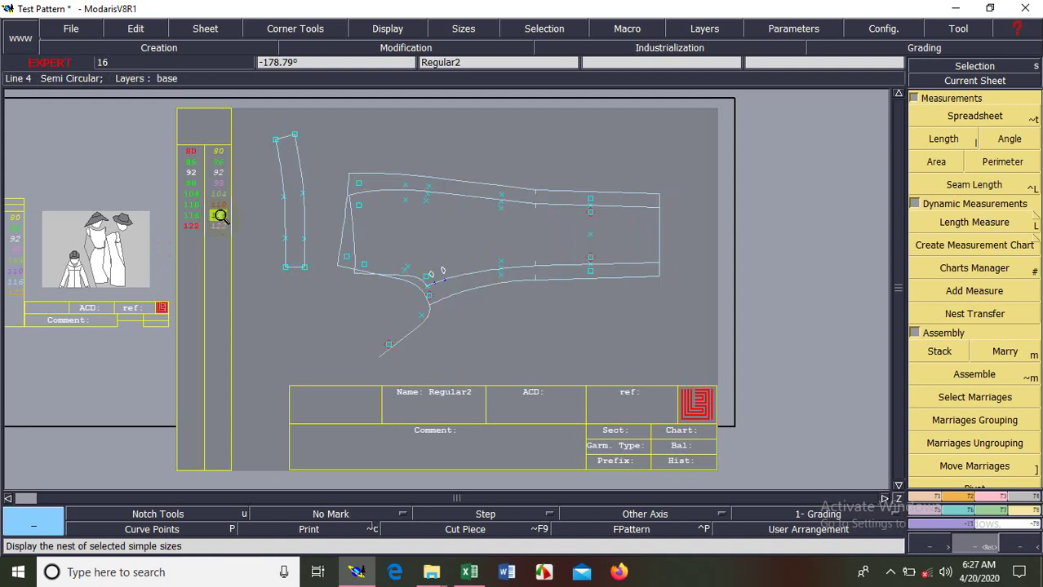
click(218, 204)
click(219, 194)
click(218, 182)
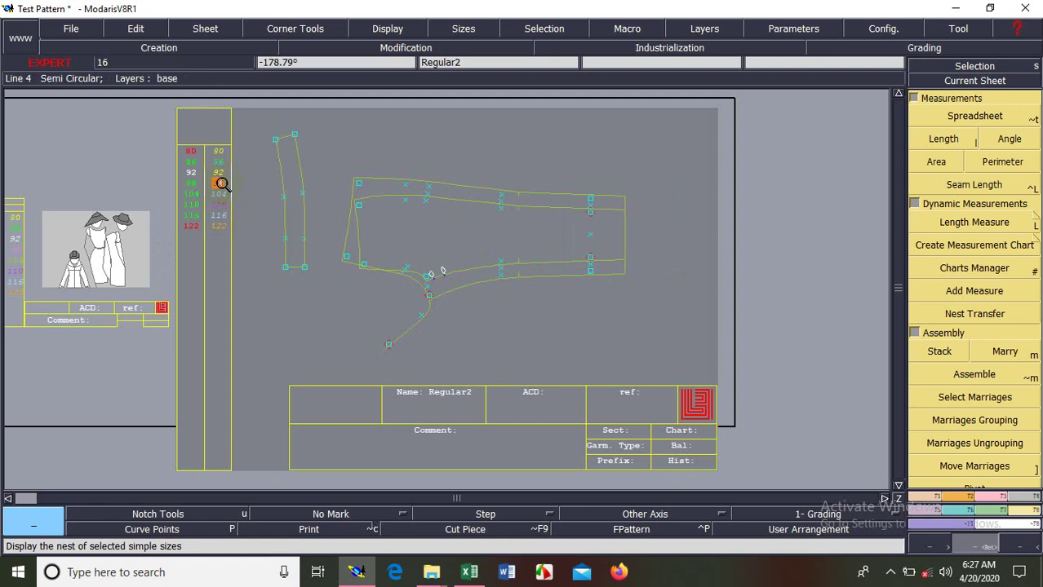
click(218, 173)
click(219, 151)
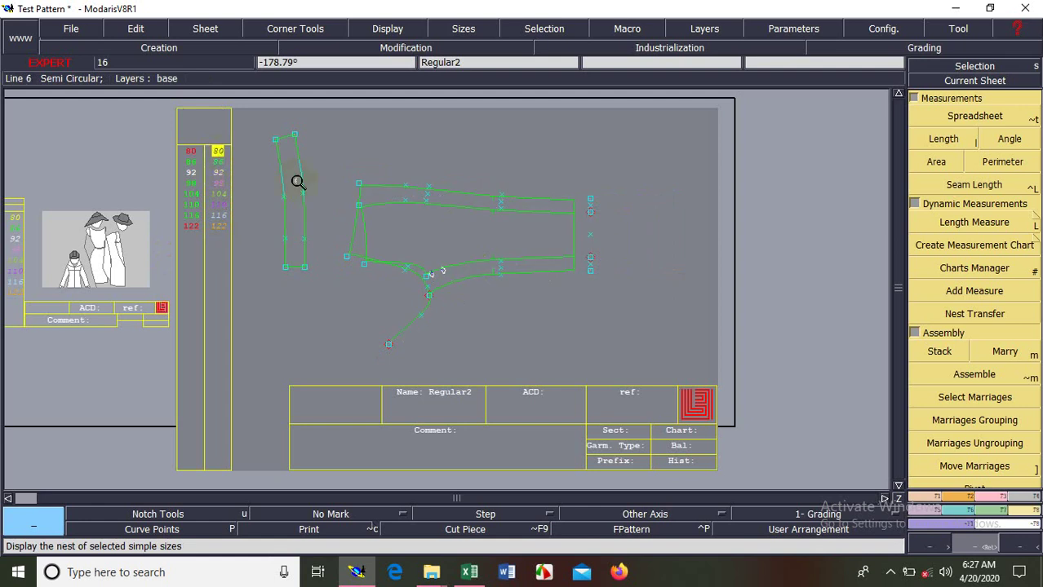
click(492, 314)
Undo the mirrored crotch-curve copy and zoom so the pattern pieces fill the view.
key(ctrl+z)
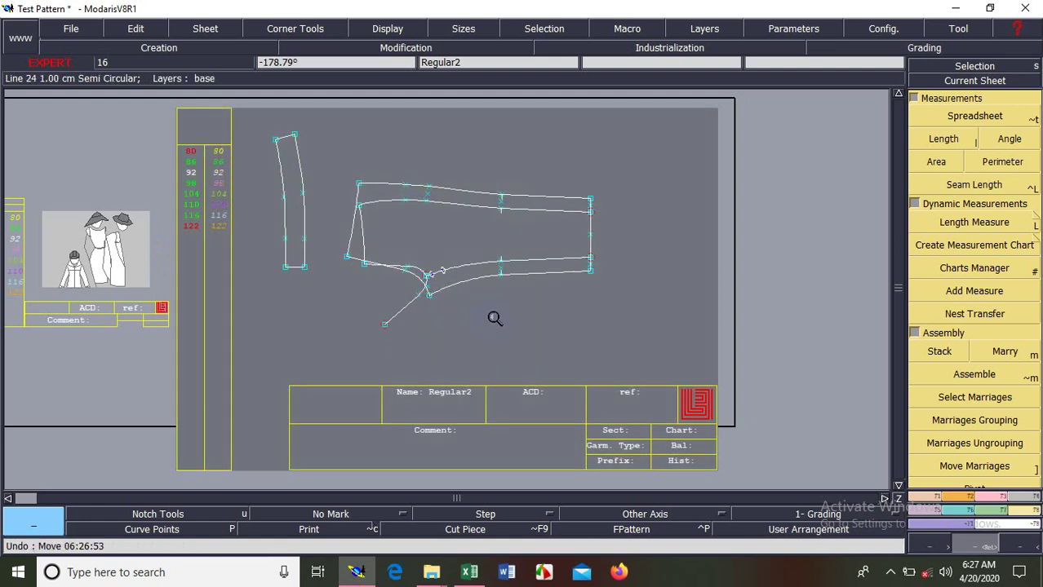
key(ctrl+z)
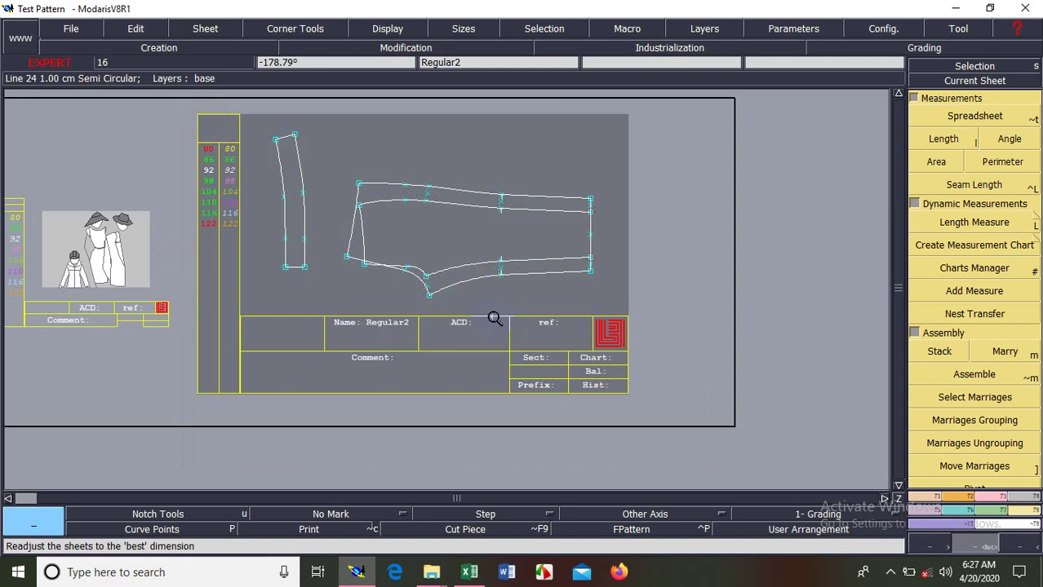
key(Home)
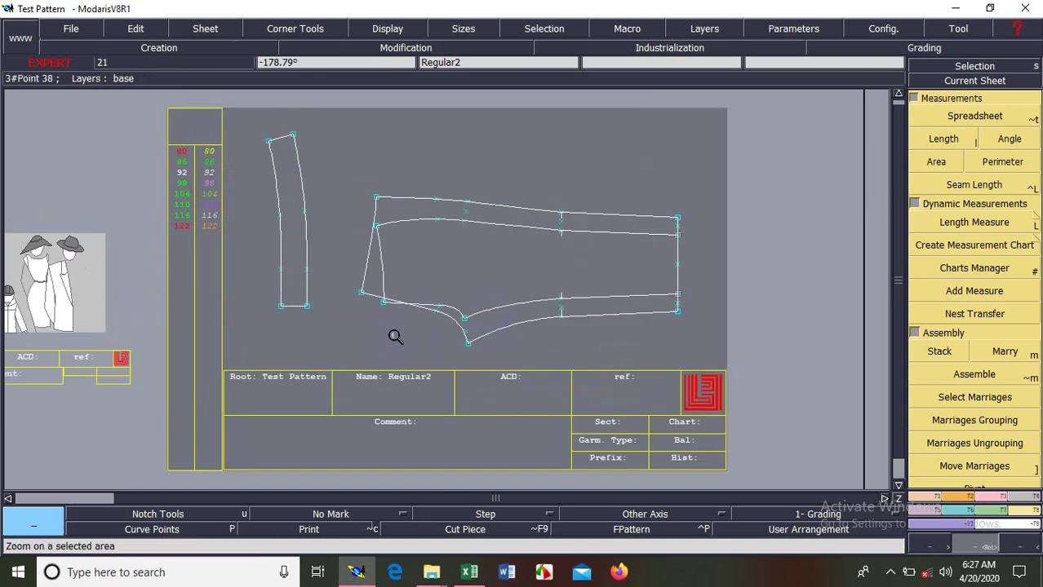
click(190, 117)
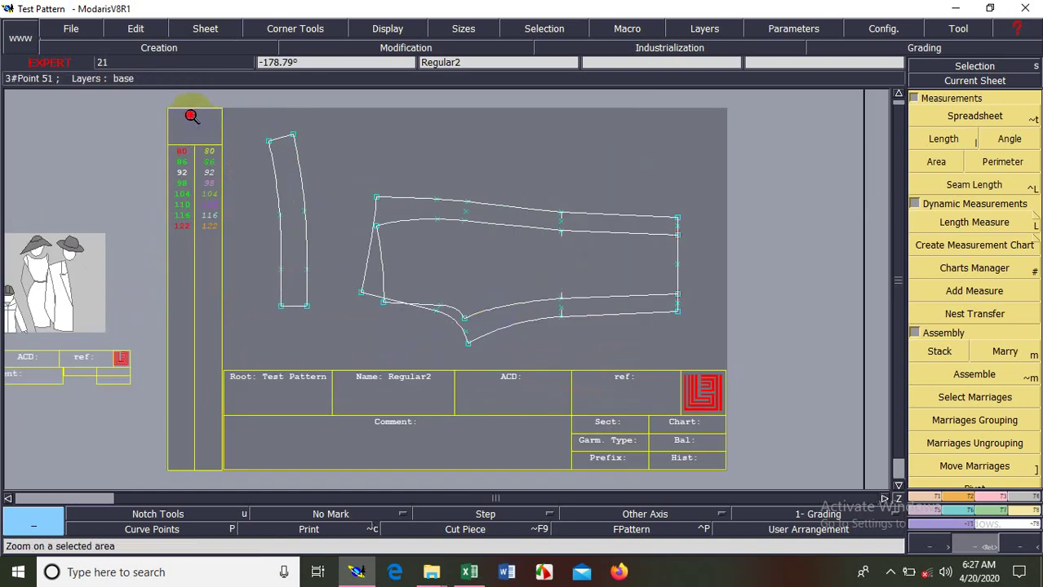
click(708, 343)
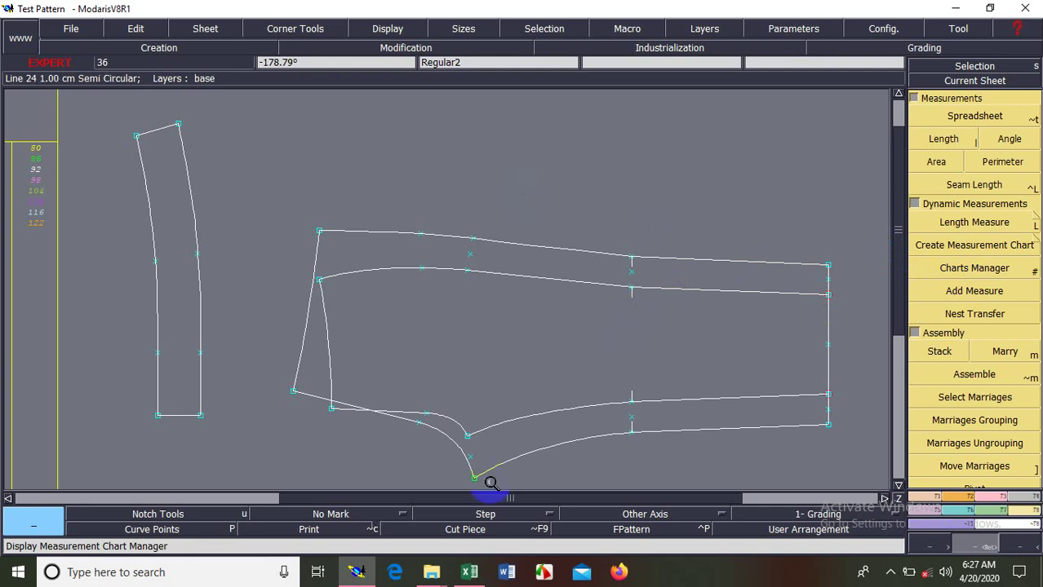
After checking the Excel table, measure the trouser side curve at 47.62 cm, then open Charts Manager.
click(471, 574)
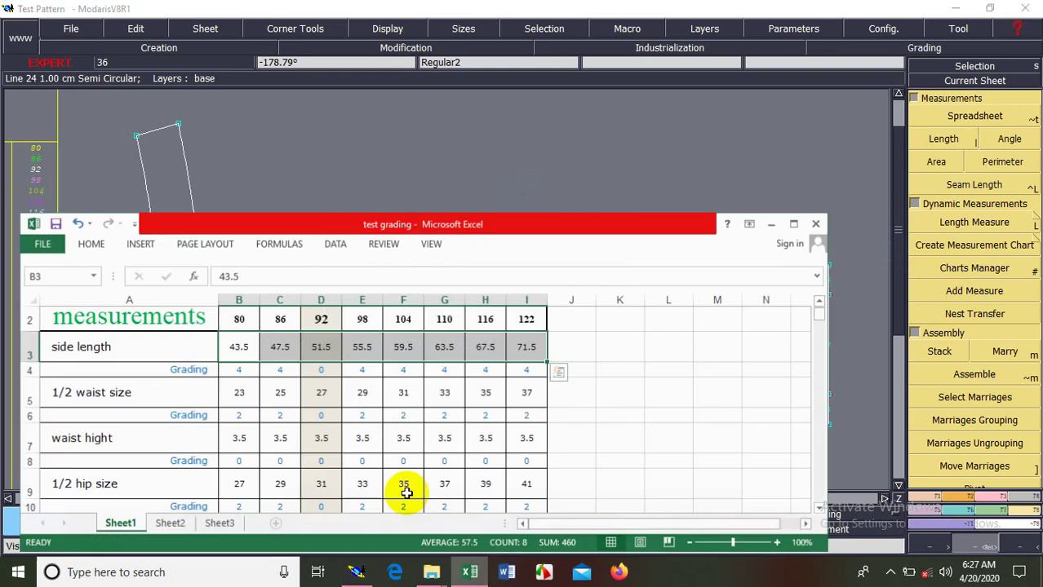
click(773, 224)
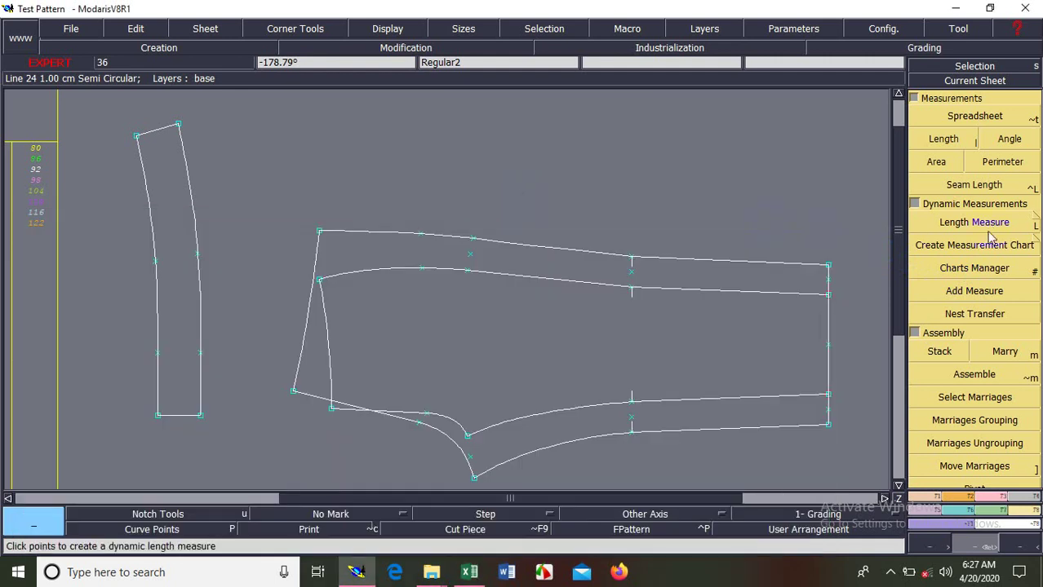
click(984, 224)
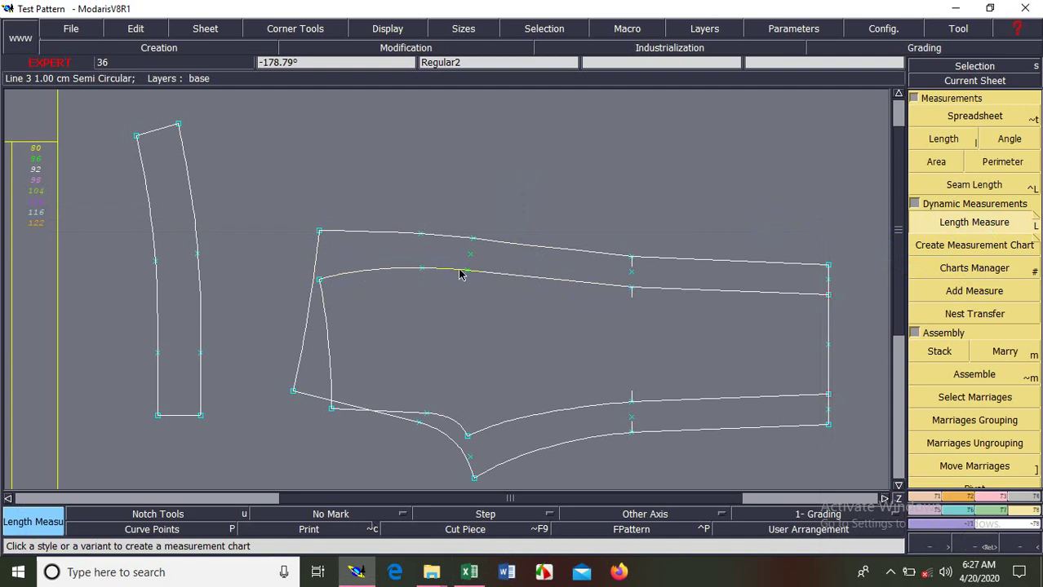
click(512, 277)
click(600, 333)
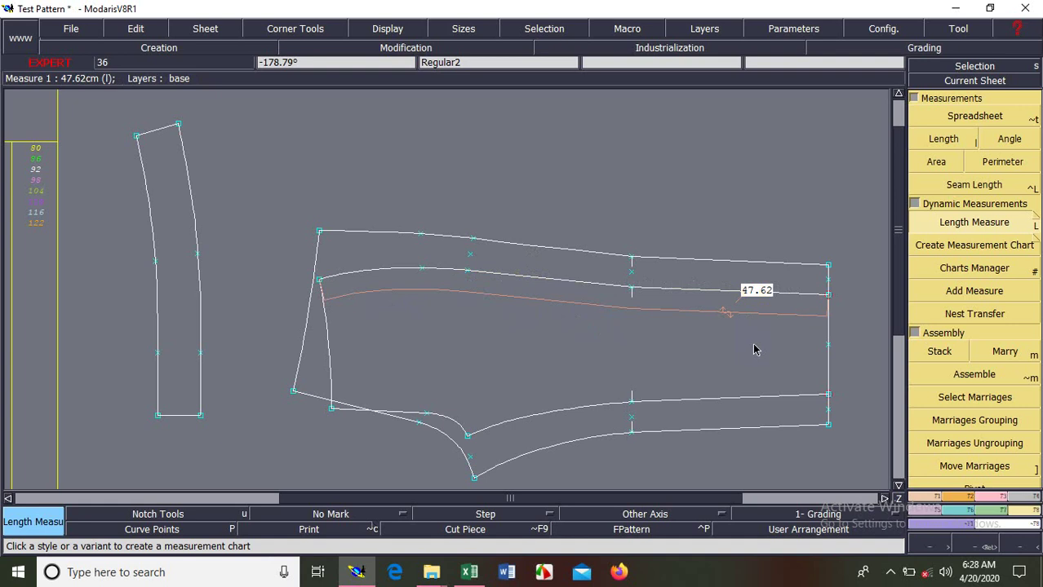
click(974, 268)
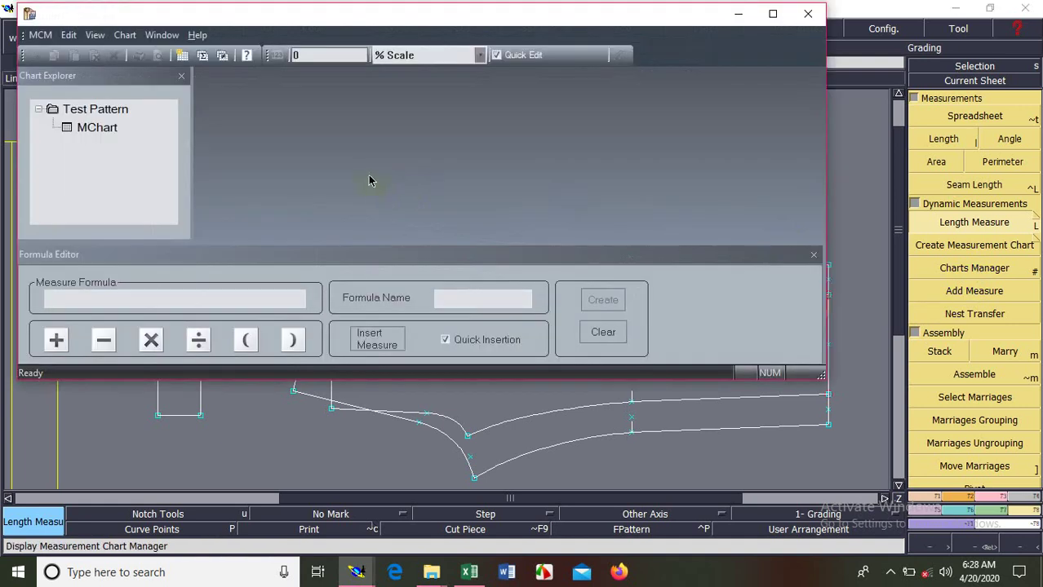
Compare MChart's 39.60–67.70 cm values with the Excel side lengths, then close the chart.
double_click(96, 129)
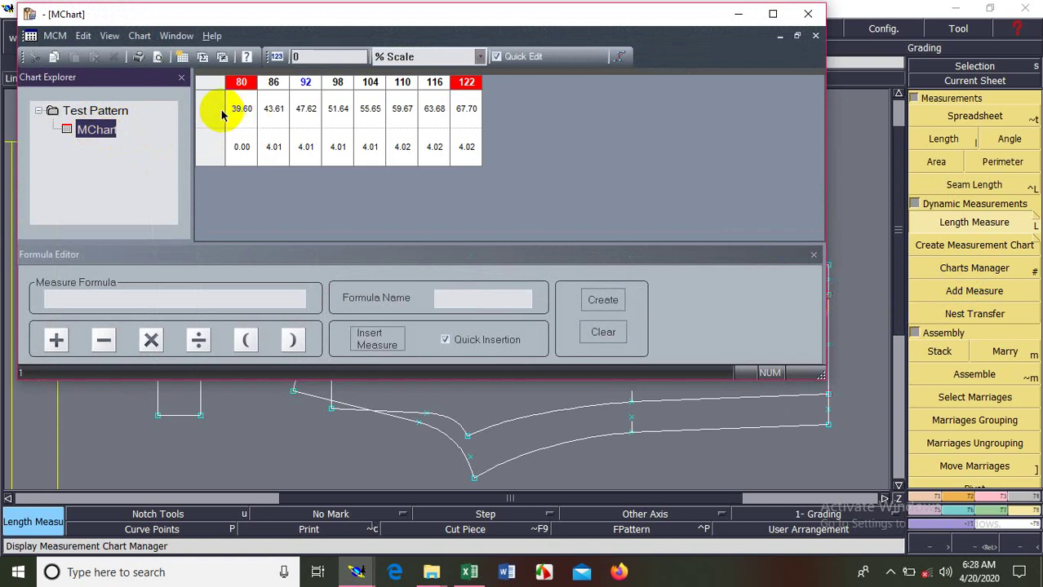
click(470, 572)
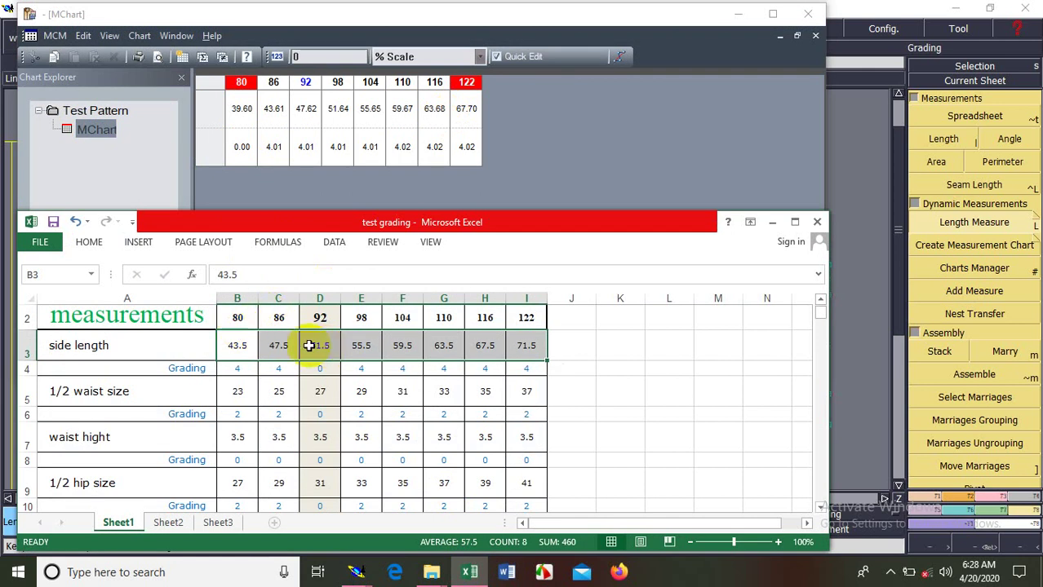
click(819, 506)
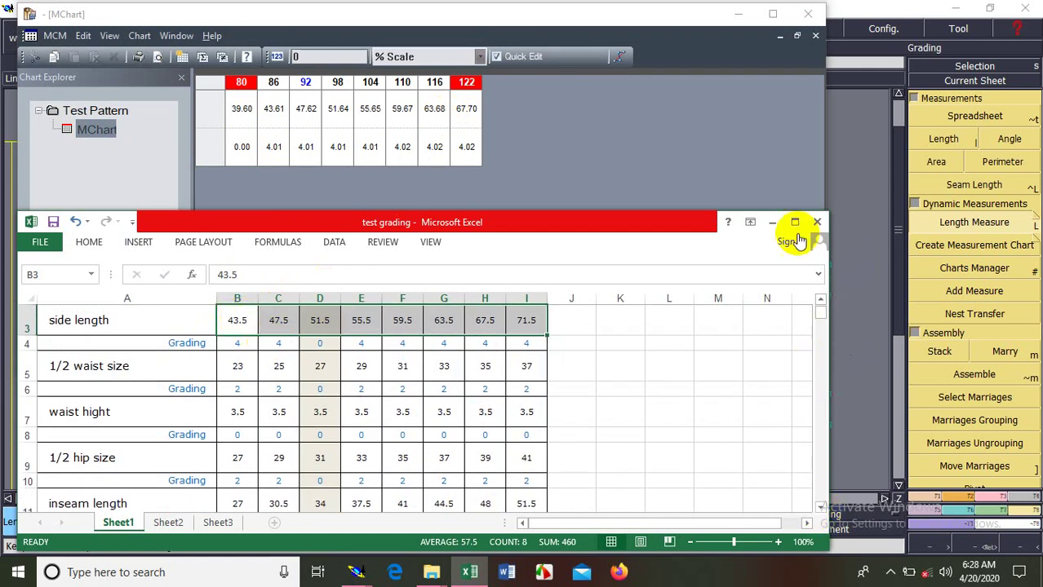
click(772, 222)
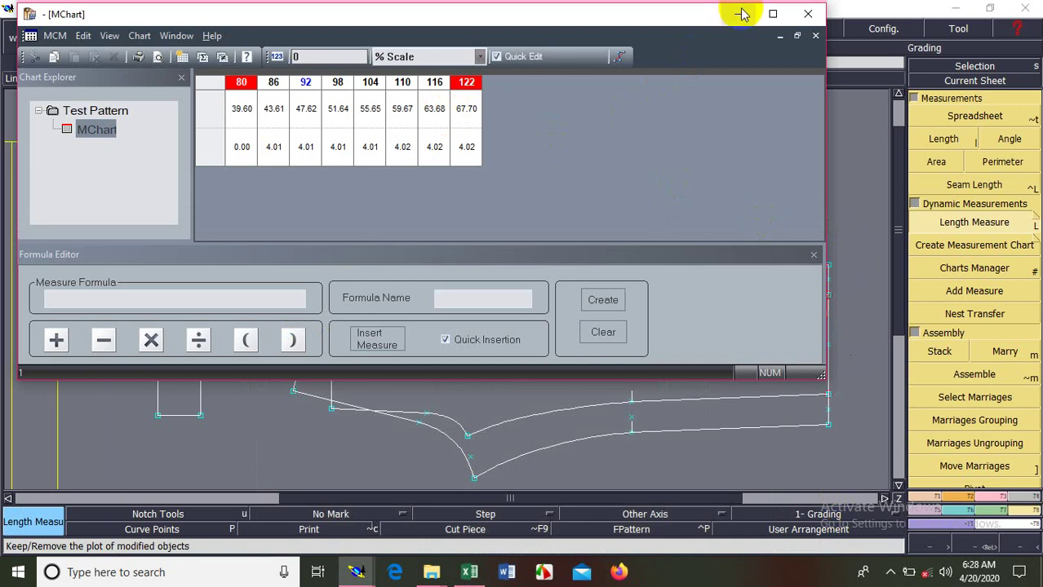
click(739, 13)
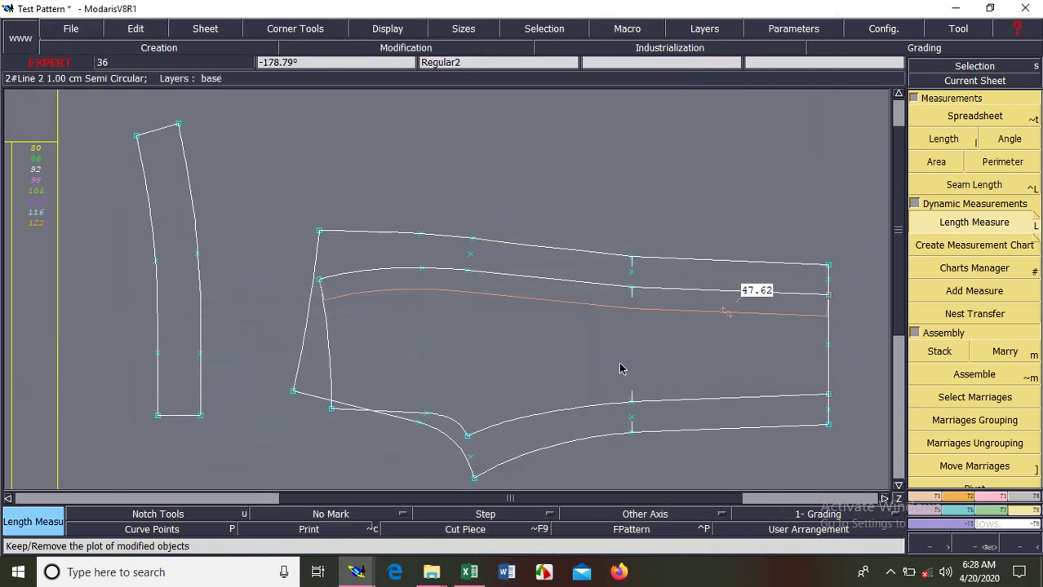
click(936, 227)
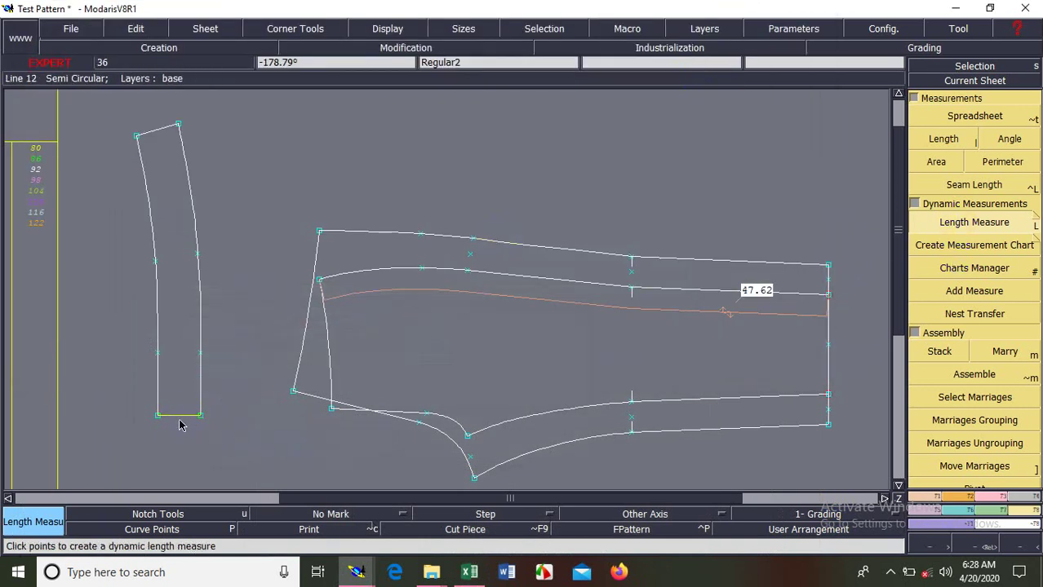
Measure the waistband end at 4.00 and create the chart formula NONAME + NONAME_2.
click(202, 453)
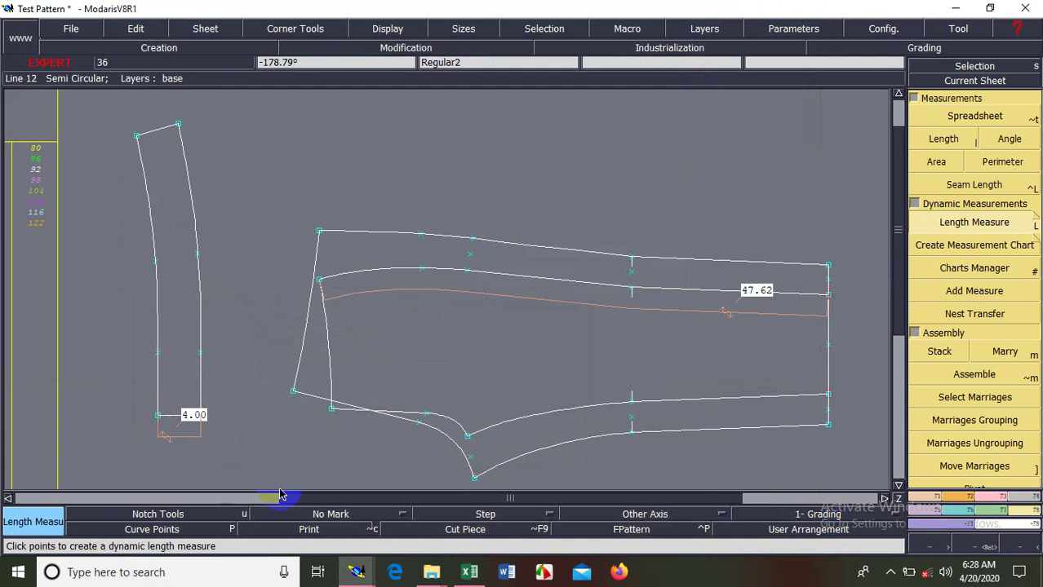
click(973, 269)
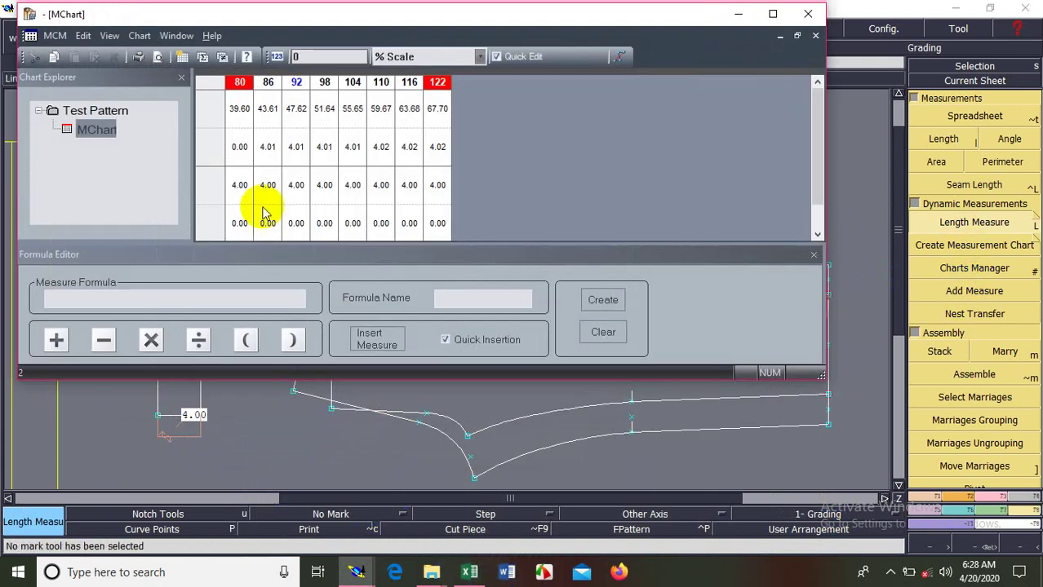
click(214, 118)
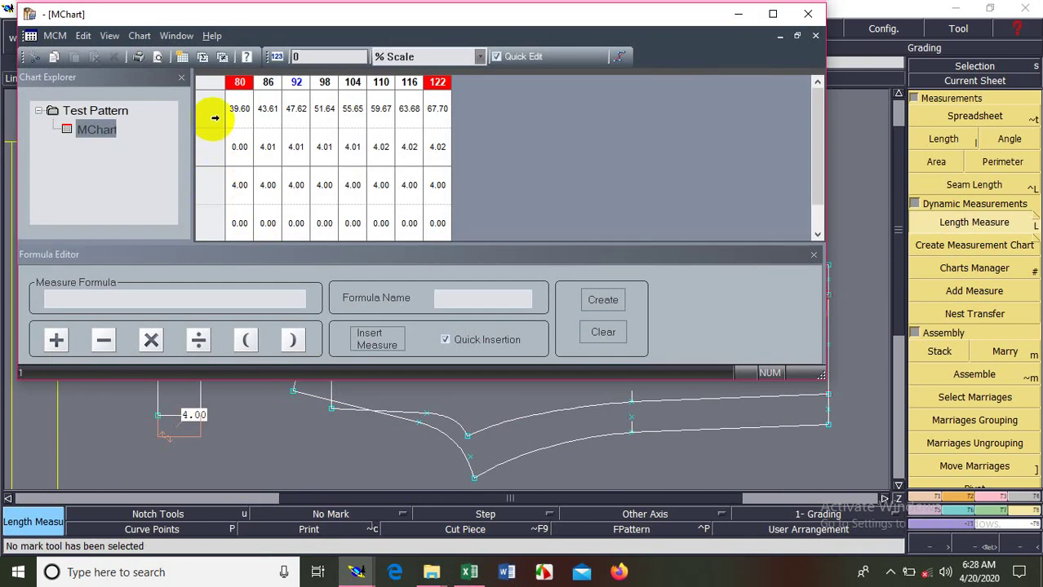
click(212, 121)
click(55, 339)
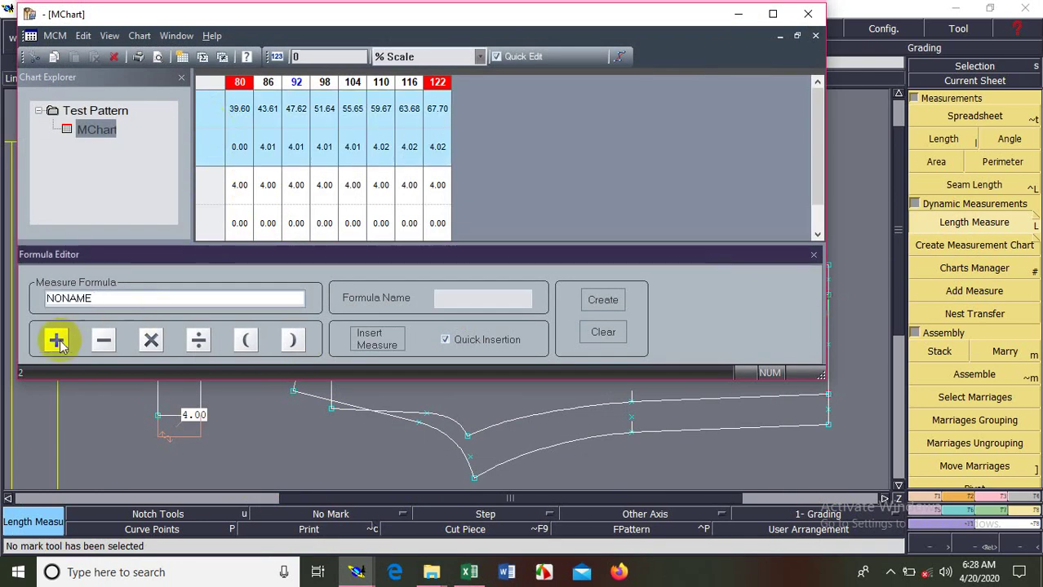
click(207, 194)
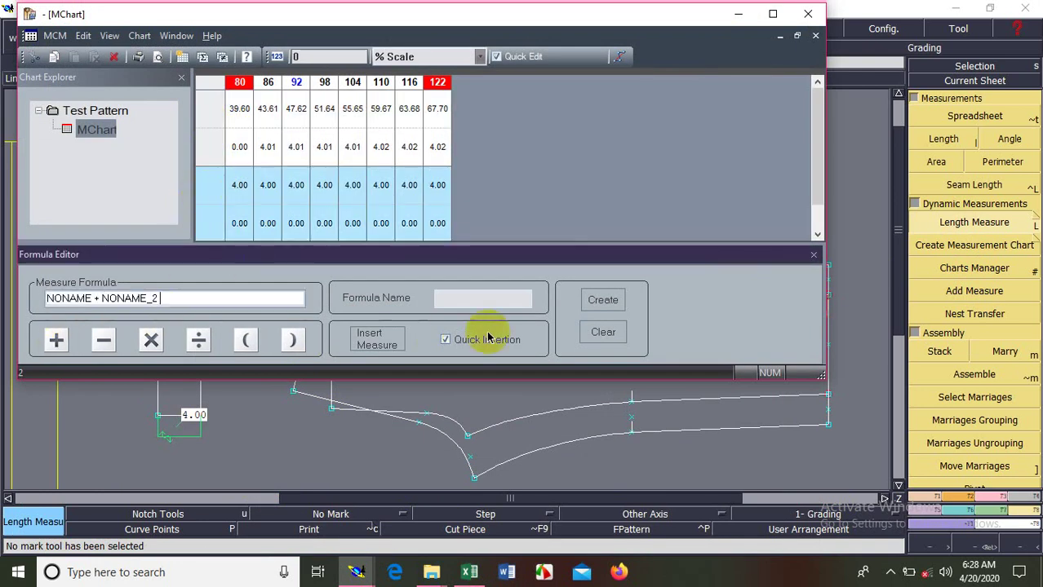
click(602, 301)
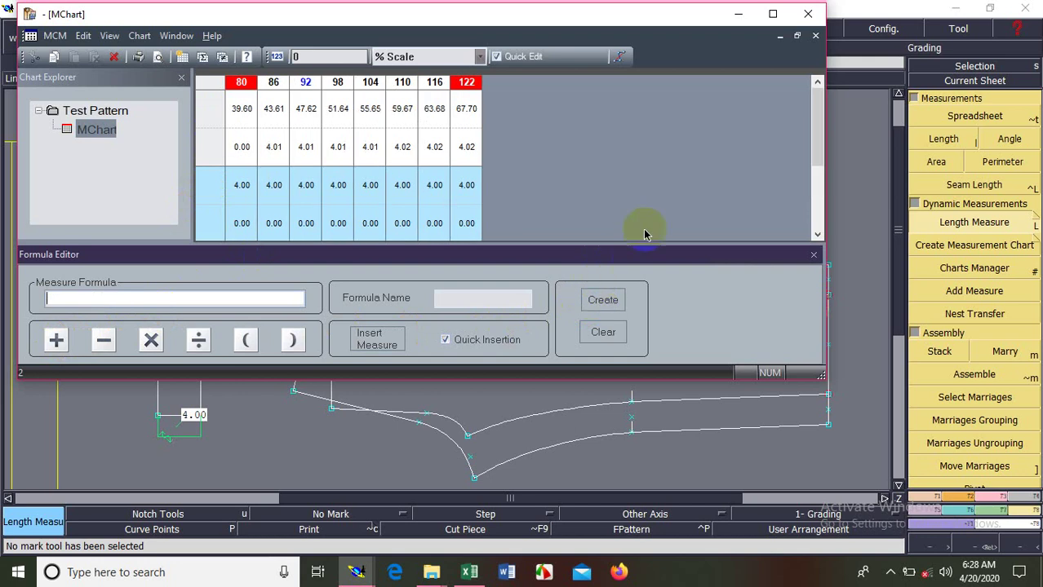
Compare the formula totals (43.60 for size 80, 47.61 for size 86) against Excel's side lengths.
click(817, 235)
click(817, 235)
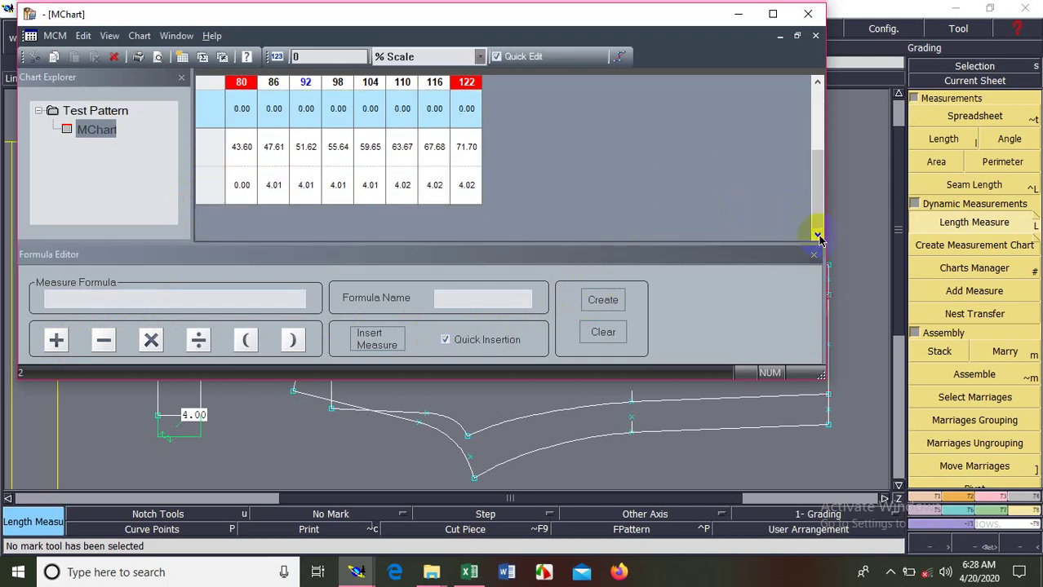
click(239, 155)
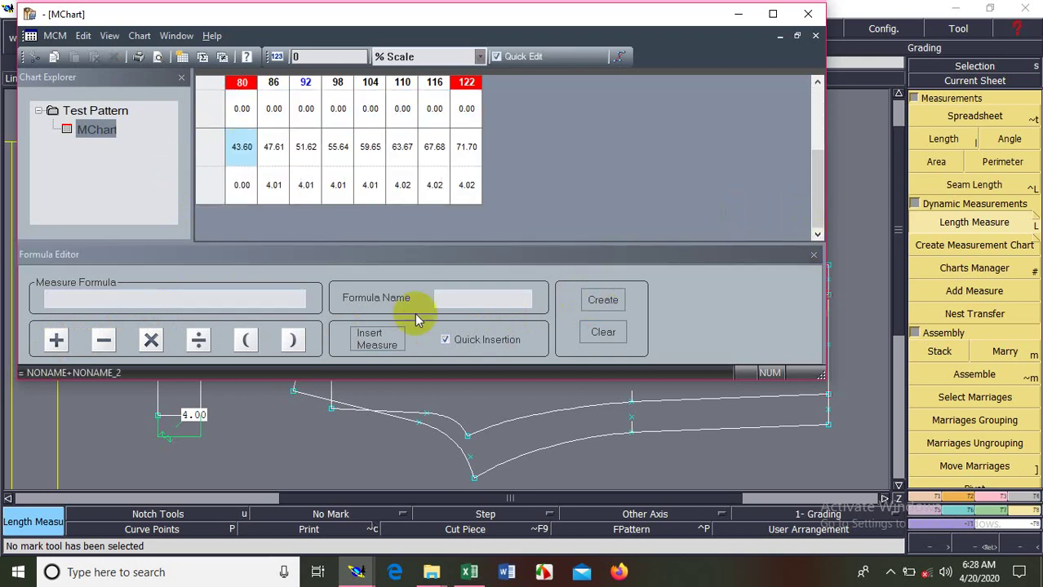
click(471, 573)
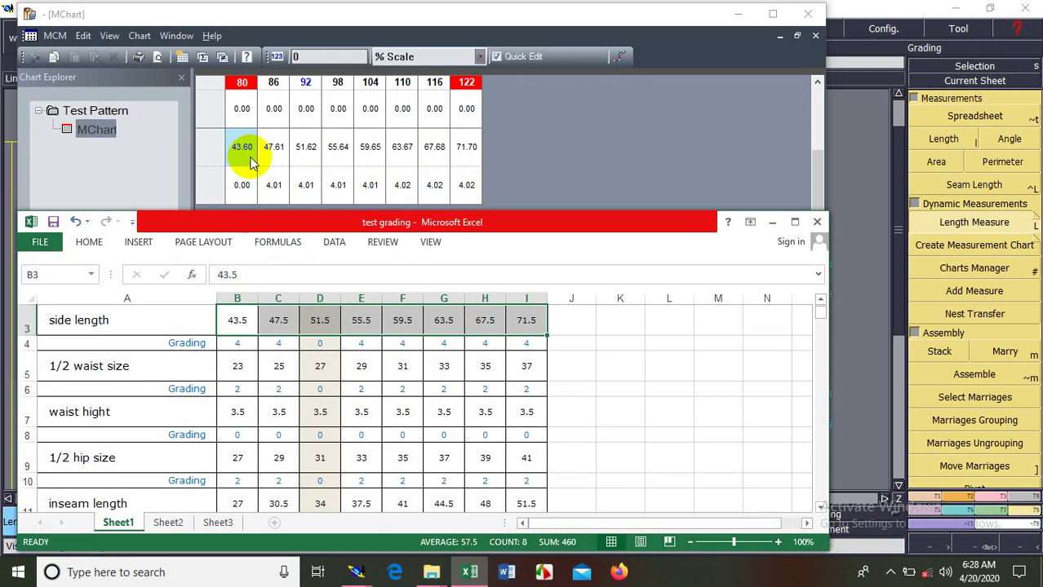
click(276, 323)
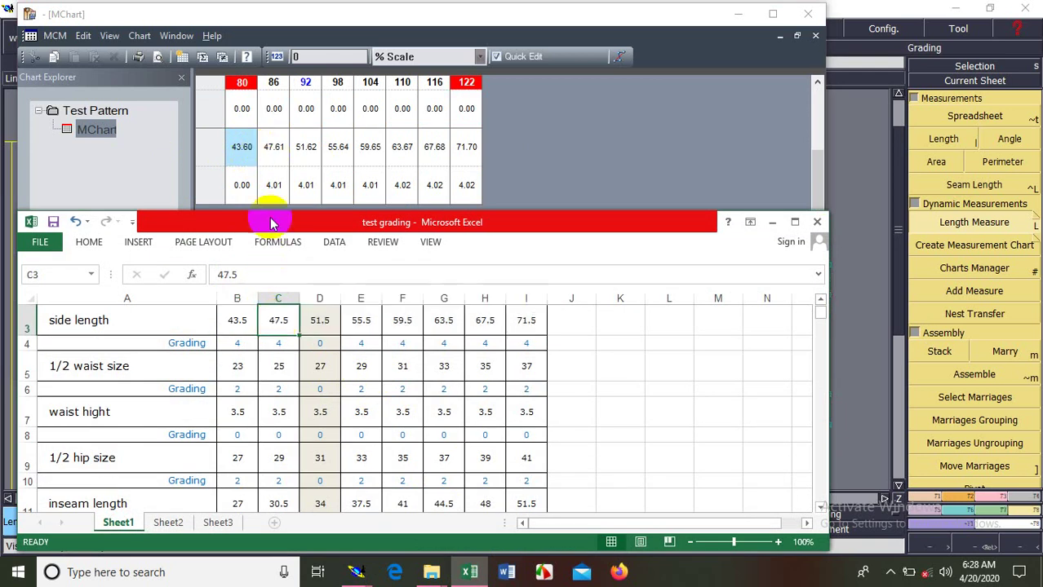
click(272, 157)
click(326, 413)
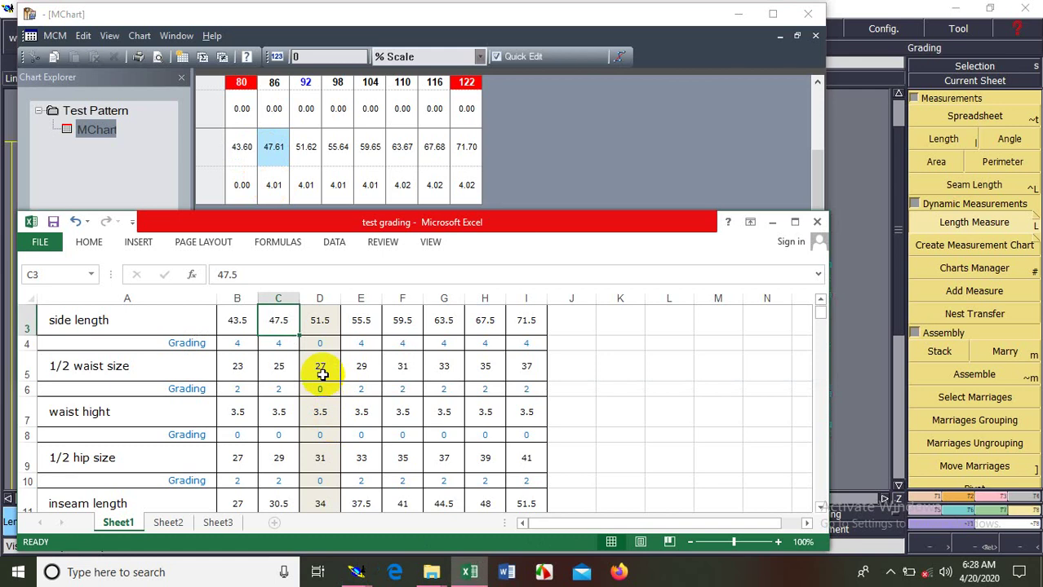
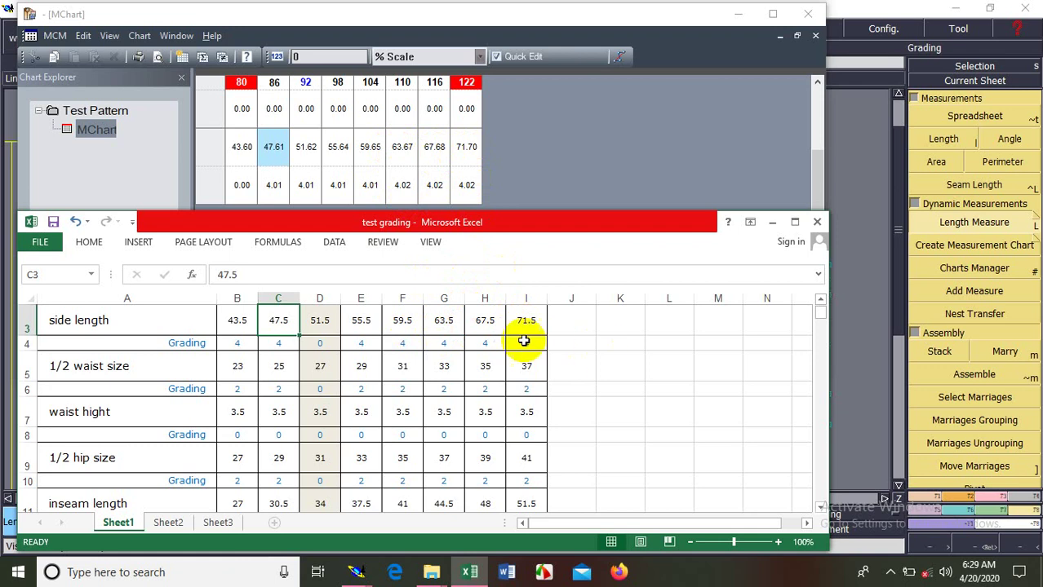
Select the side-length values in Excel, then delete the MChart chart to reveal the 47.62 measure.
drag(247, 324, 514, 321)
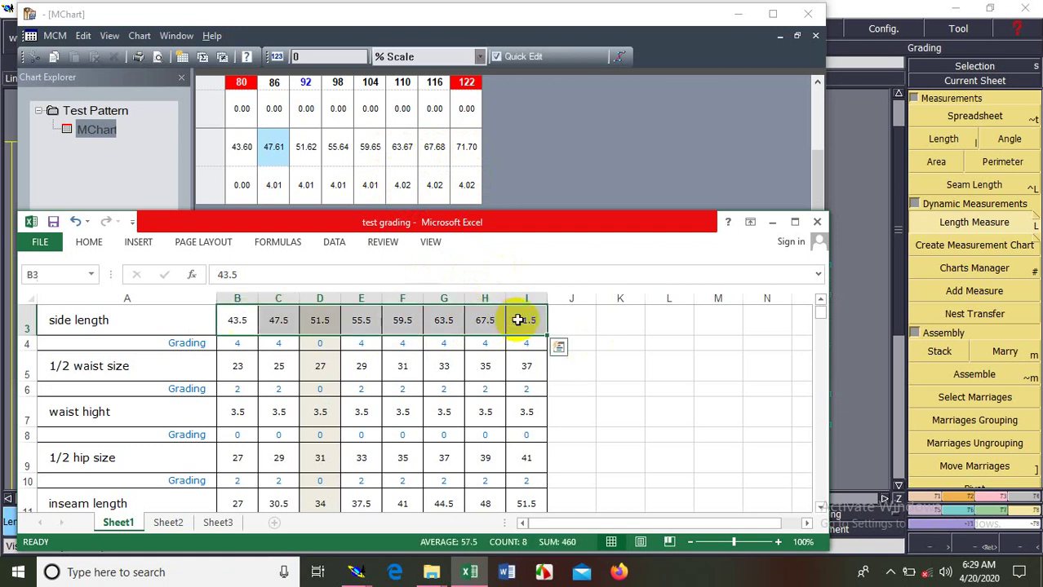
click(772, 228)
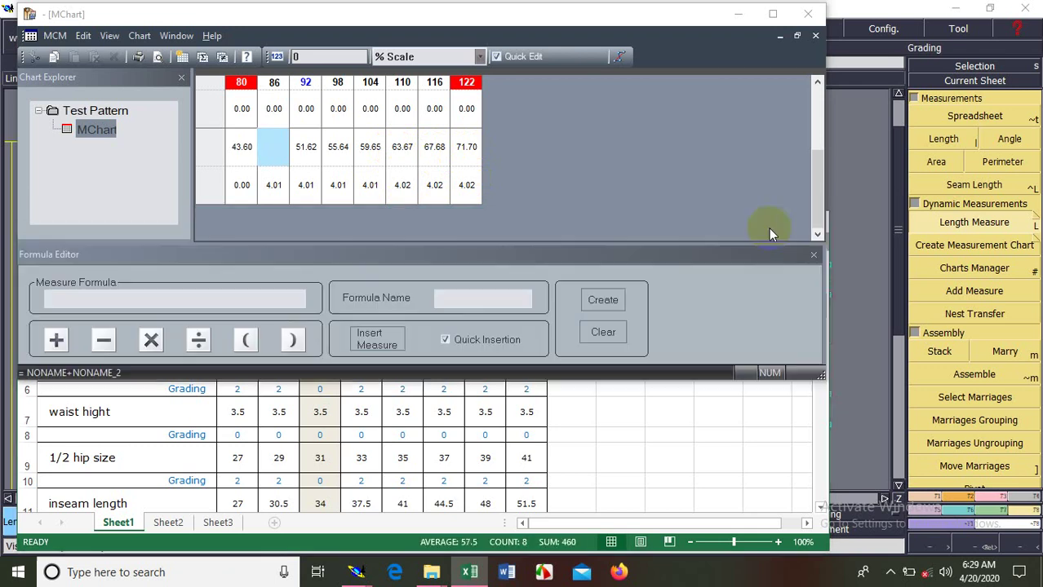
right_click(104, 134)
click(141, 193)
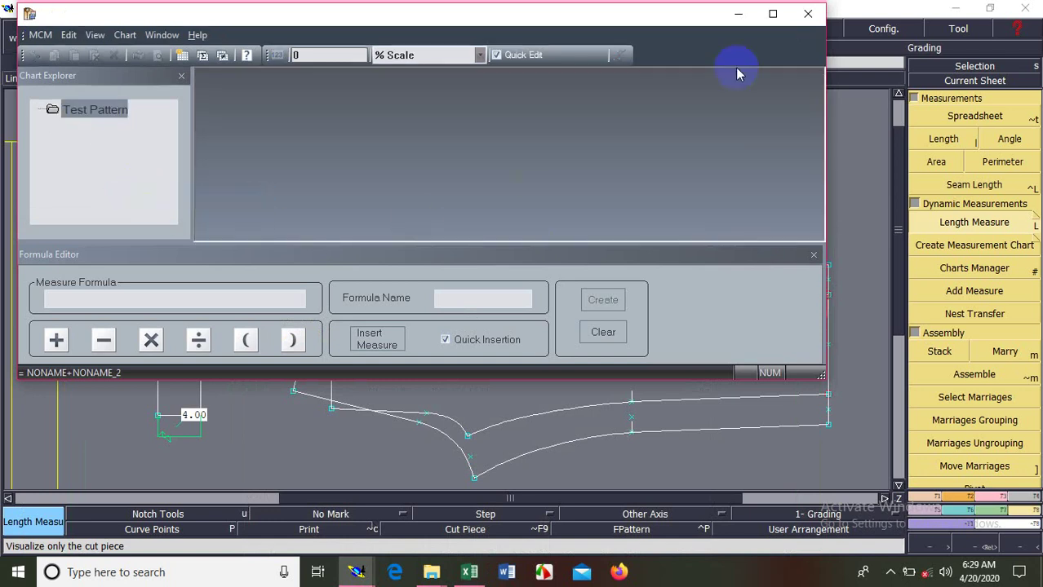
click(738, 14)
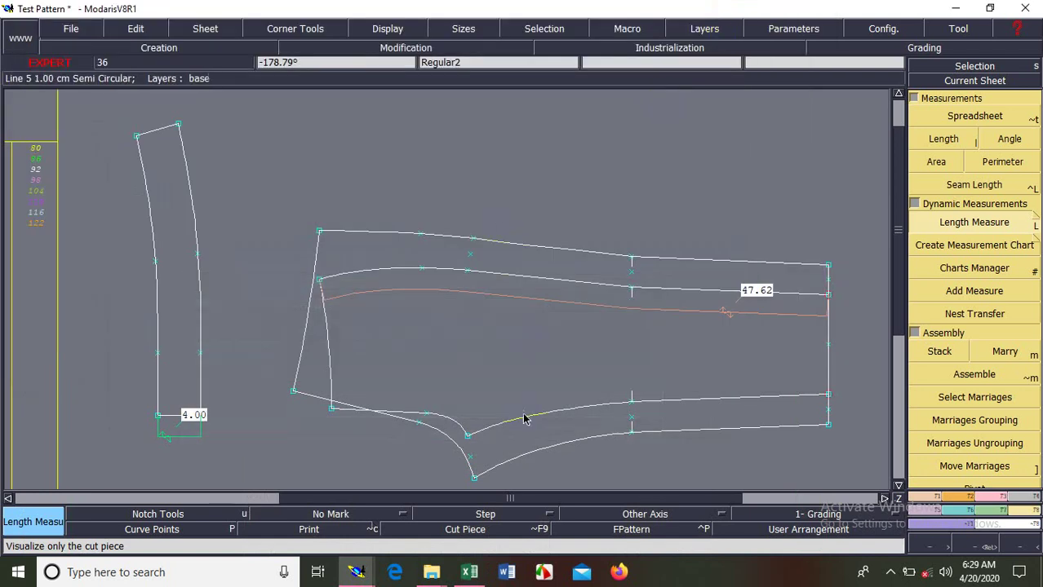
Select the 1/2 waist row in Excel and delete the 47.62 length measure.
click(469, 572)
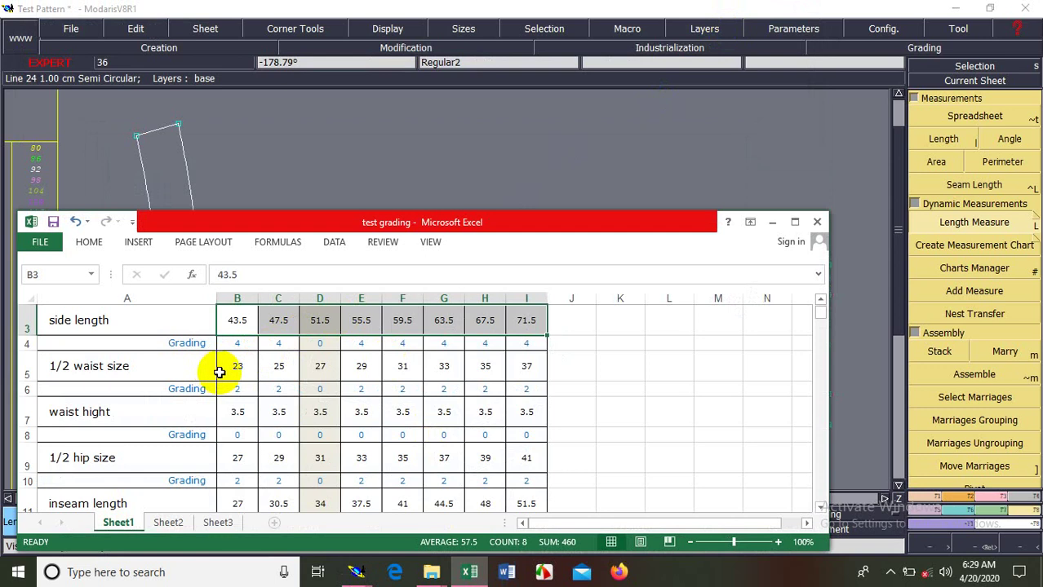
drag(219, 371, 526, 367)
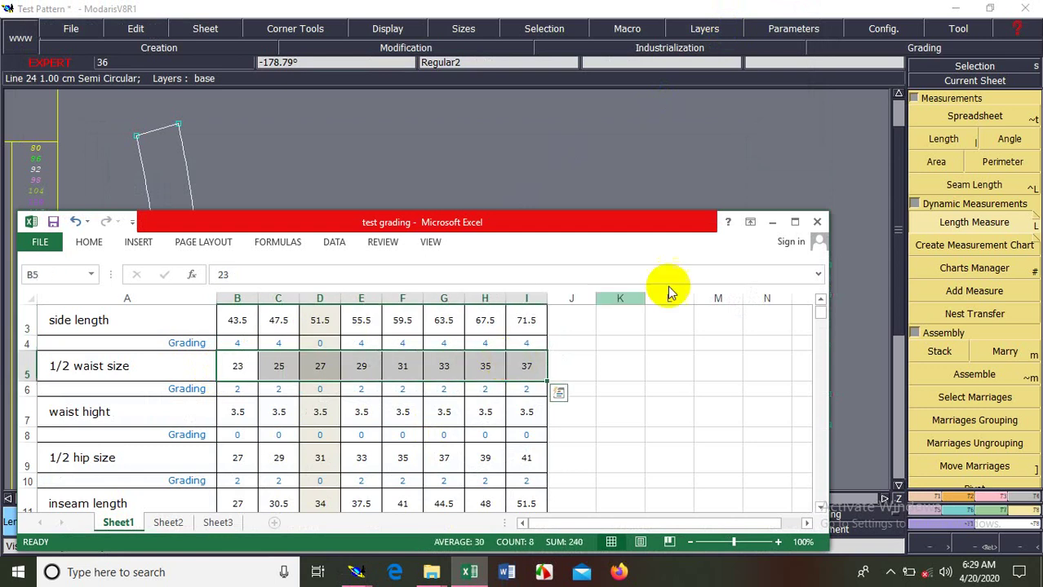
click(771, 229)
key(Delete)
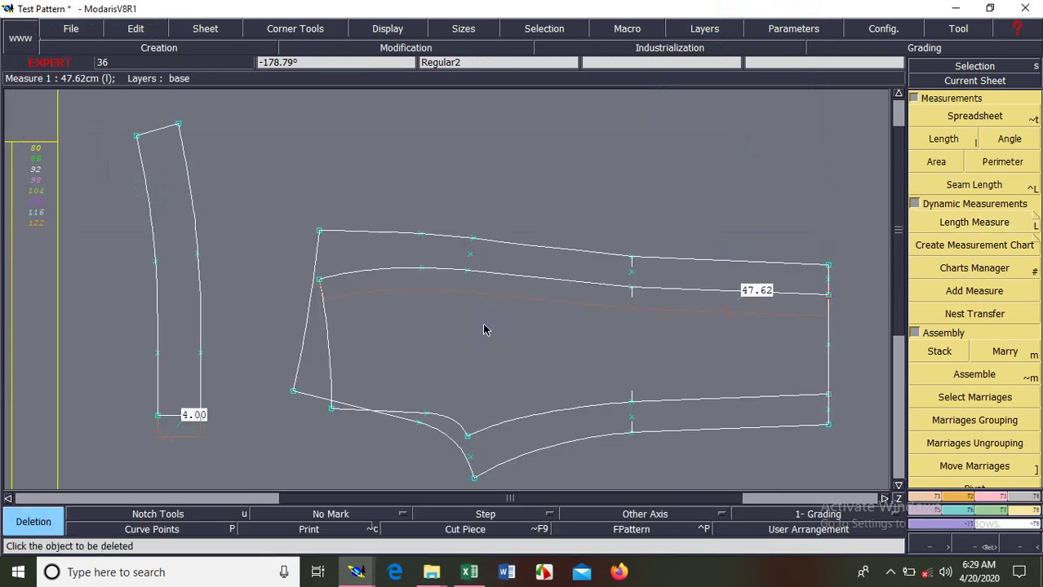
click(508, 299)
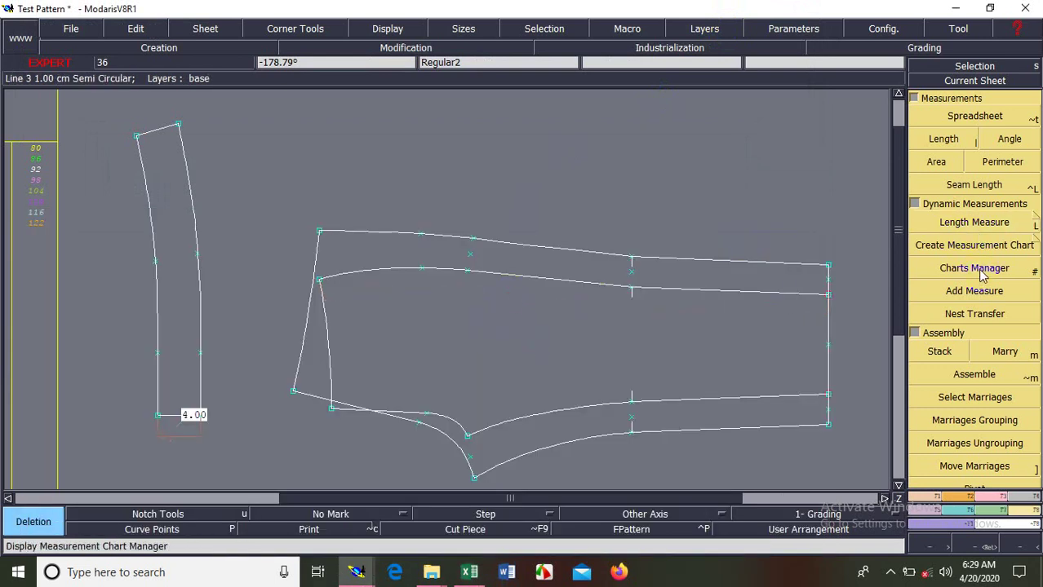
Measure the outer and inner left waist edges (15.16 and 12.11) and bring back the chart window.
click(970, 224)
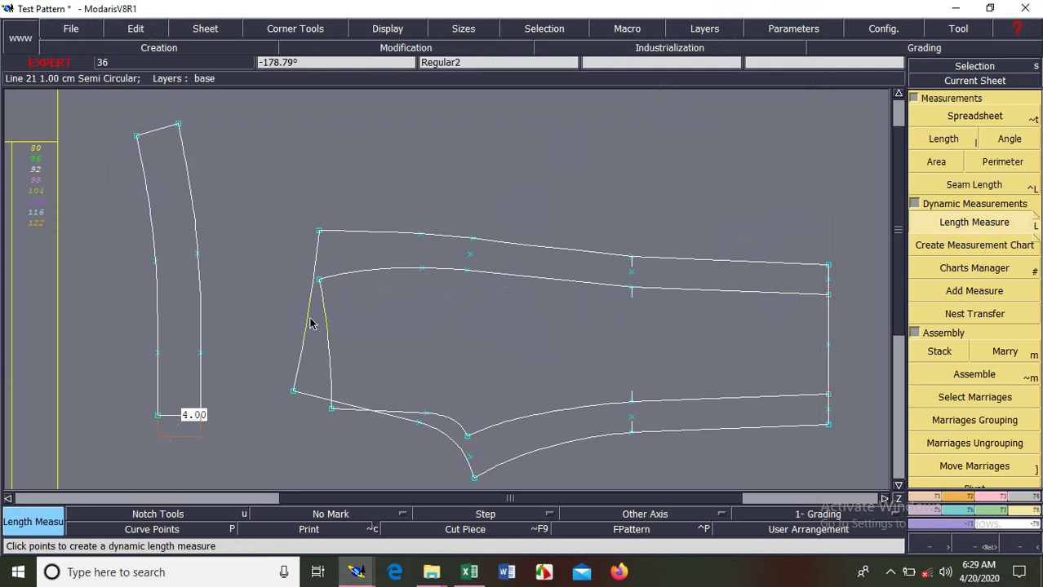
click(268, 299)
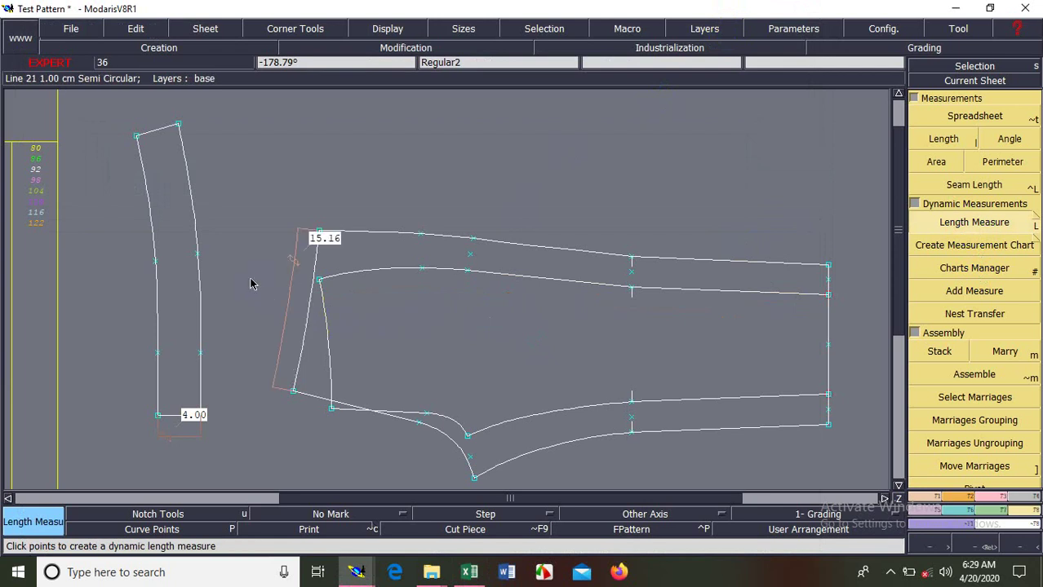
click(345, 334)
key(Delete)
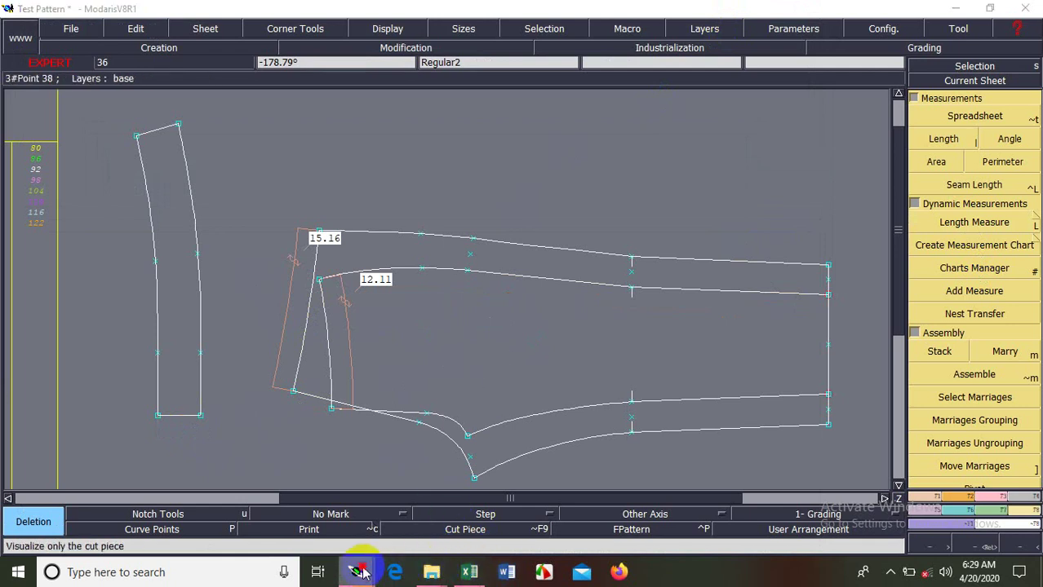
mouse_move(357, 572)
click(401, 500)
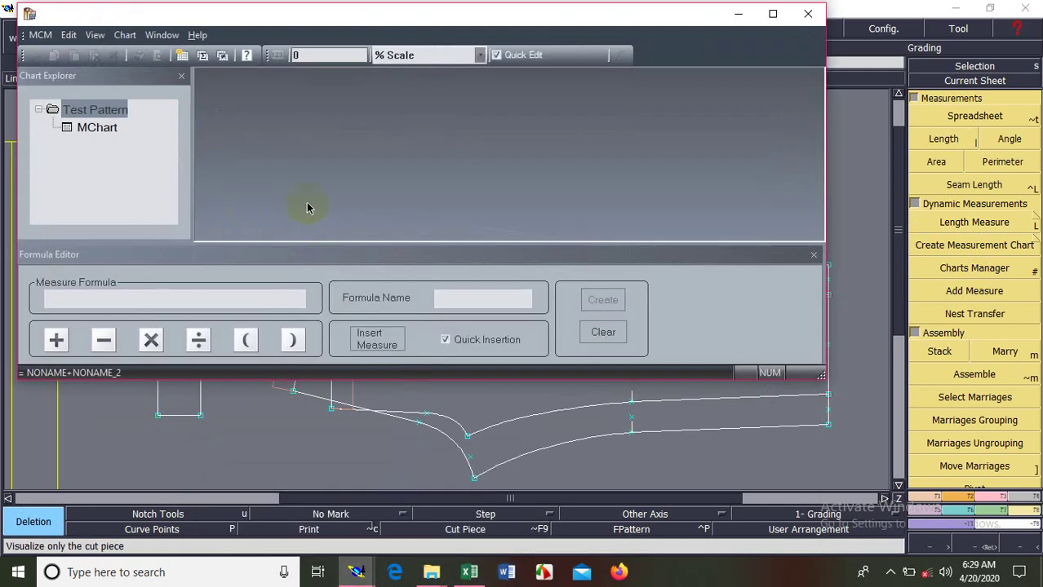
Create a NONAME+NONAME_2 measure in MChart summing both waist edges, 23.31 to 37.22.
double_click(93, 131)
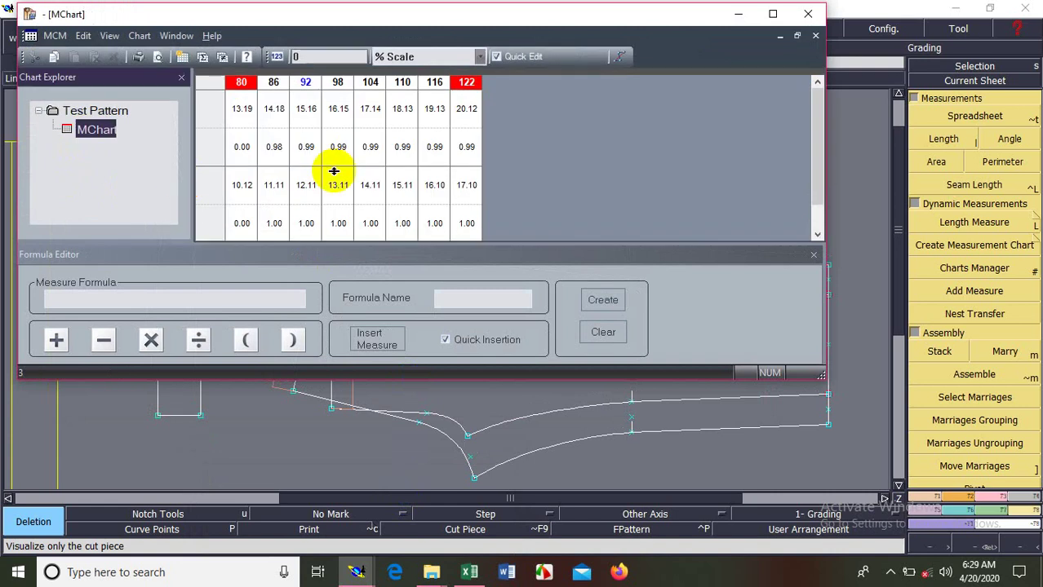
click(212, 116)
click(56, 340)
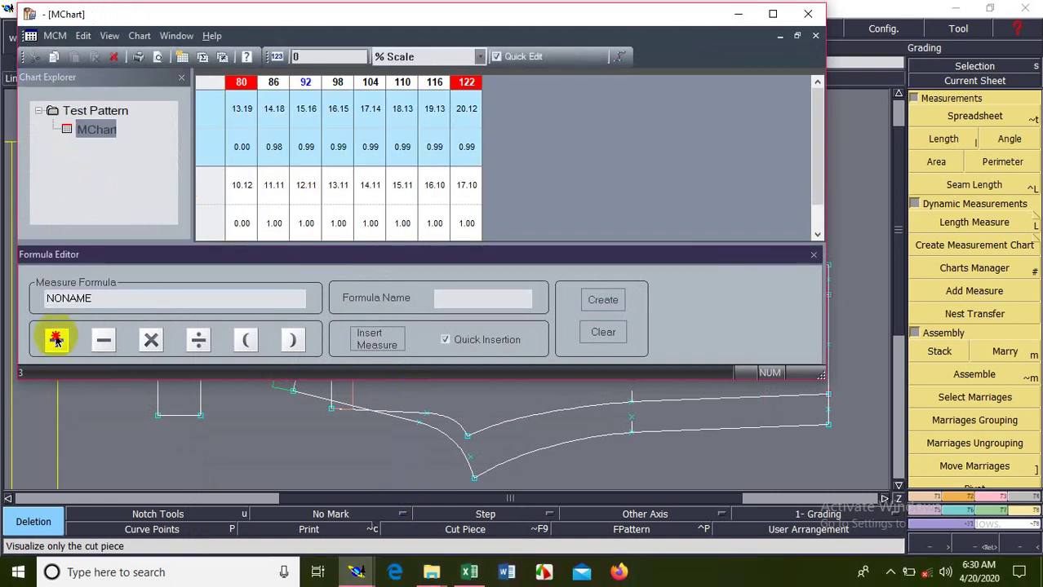
click(204, 194)
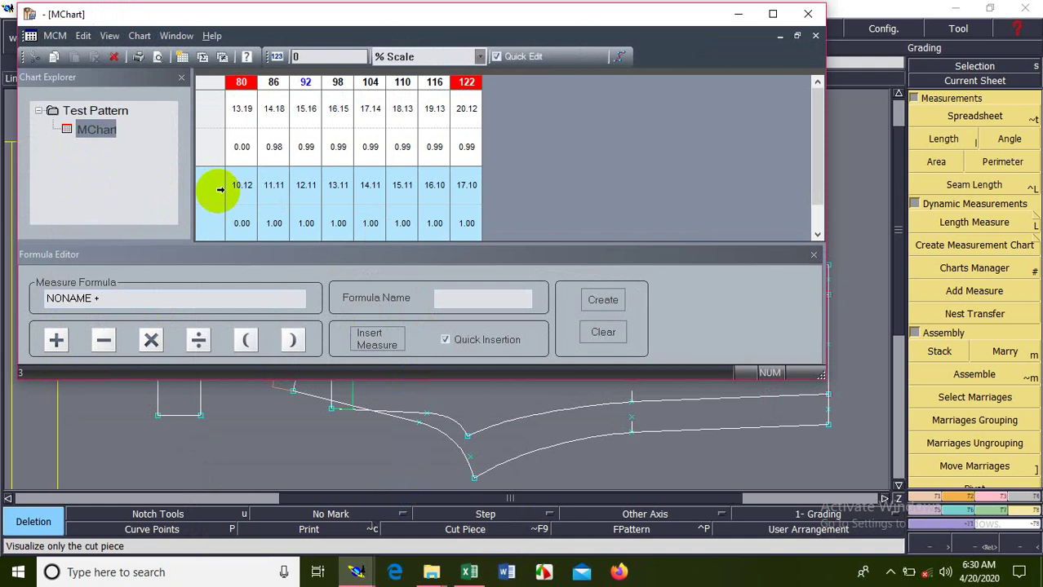
click(217, 195)
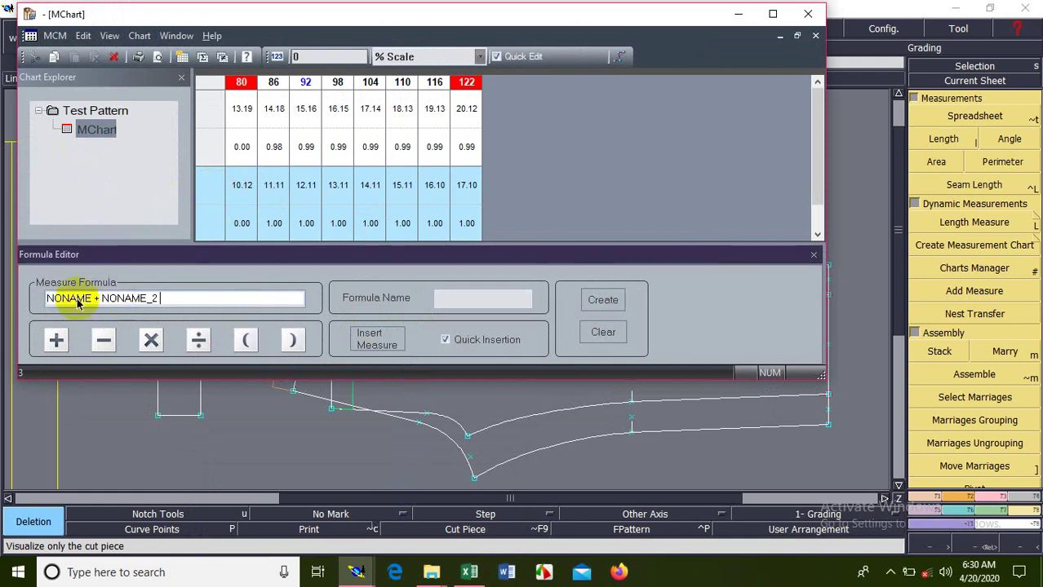
click(603, 299)
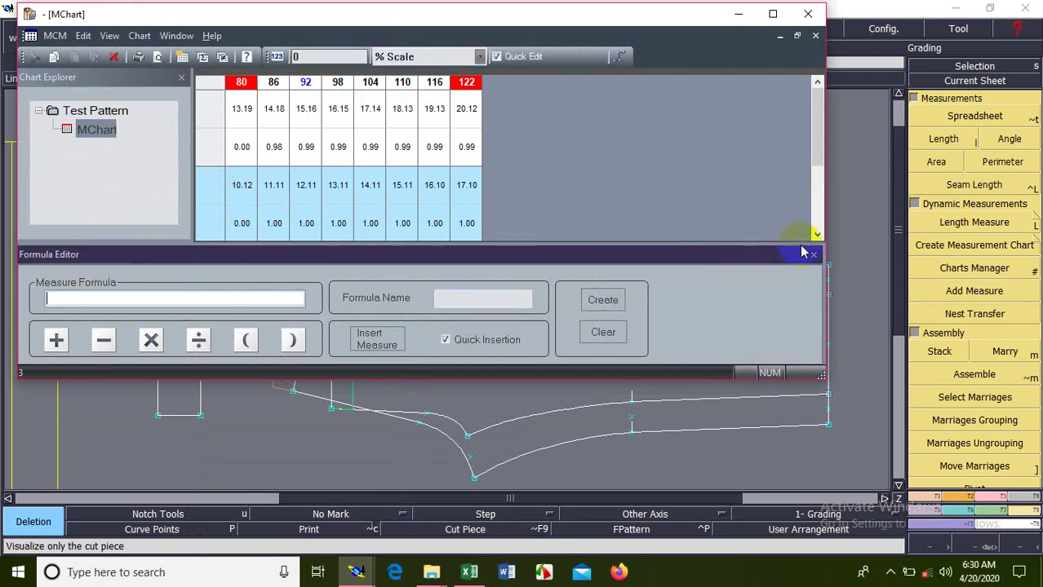
click(819, 235)
click(819, 235)
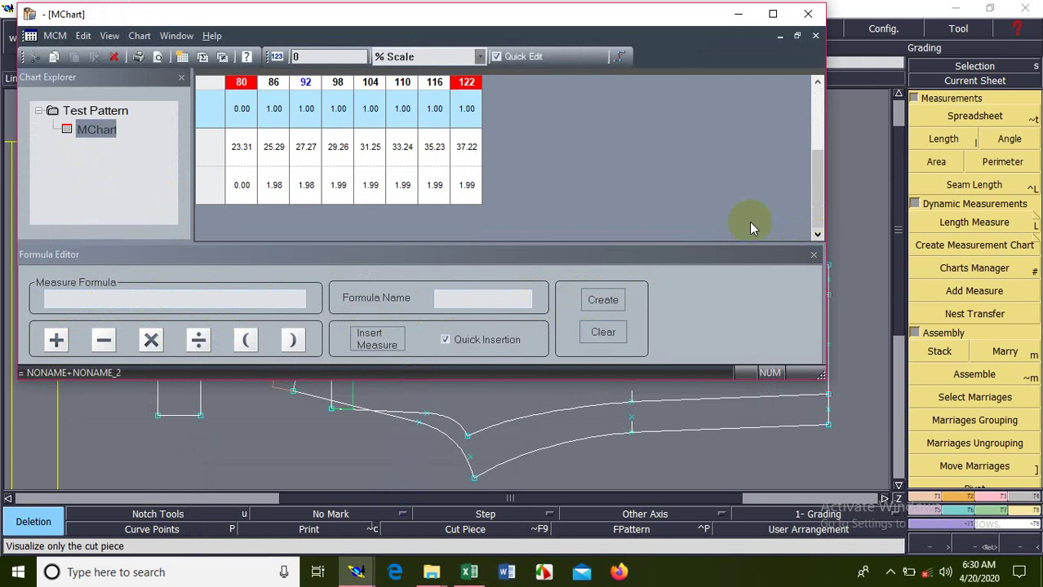
click(233, 147)
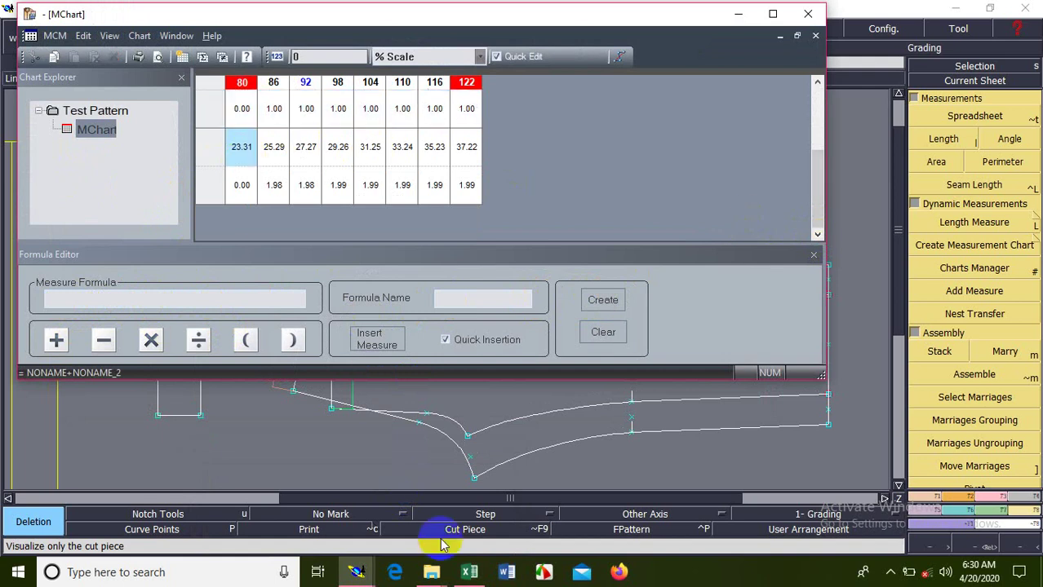
click(469, 572)
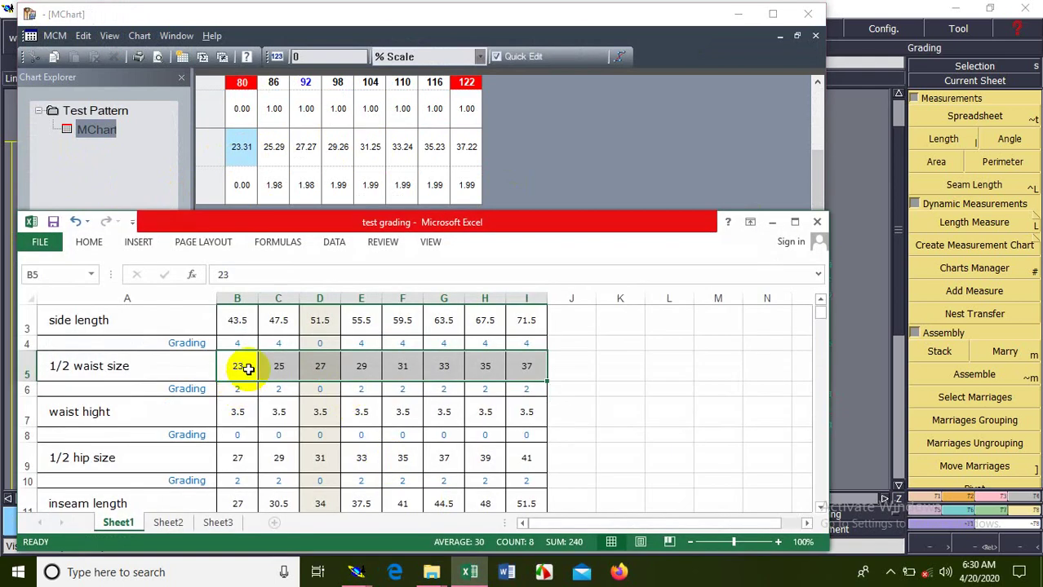
Compare Excel's 1/2 waist values B5–H5 (23 to 37) with the summed measure, then hide Excel.
click(248, 368)
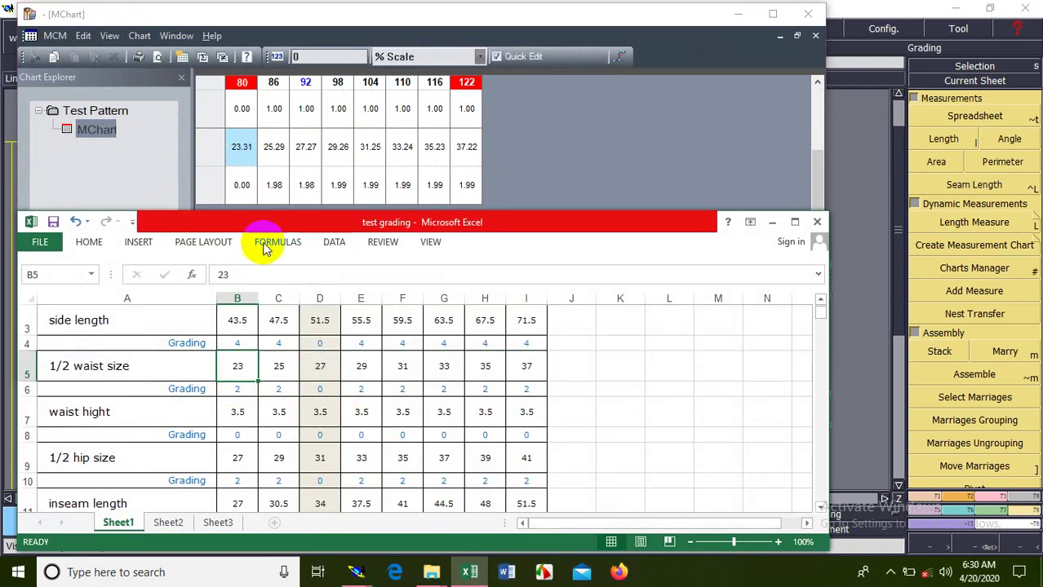
click(319, 365)
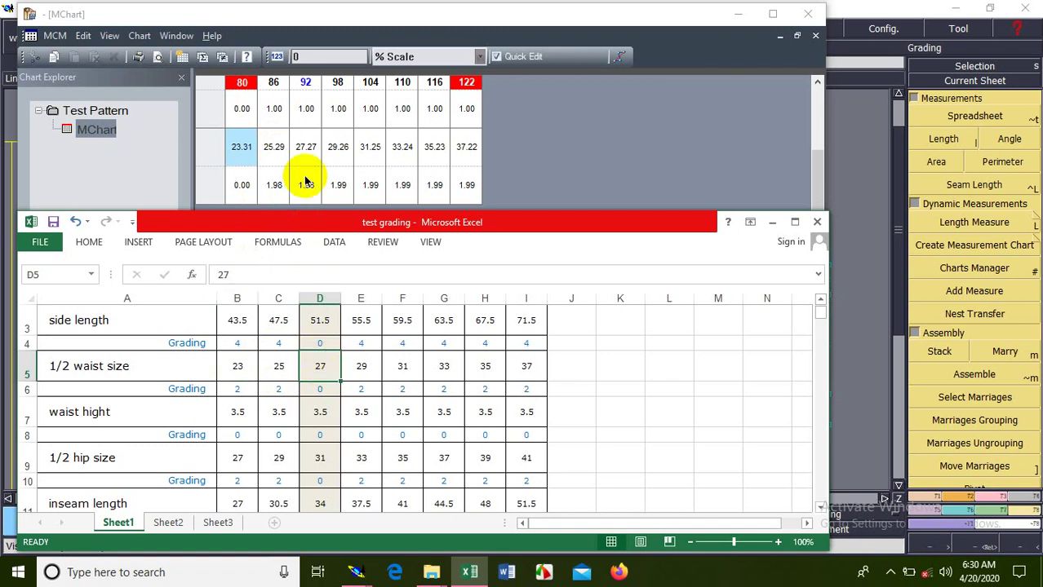
click(362, 365)
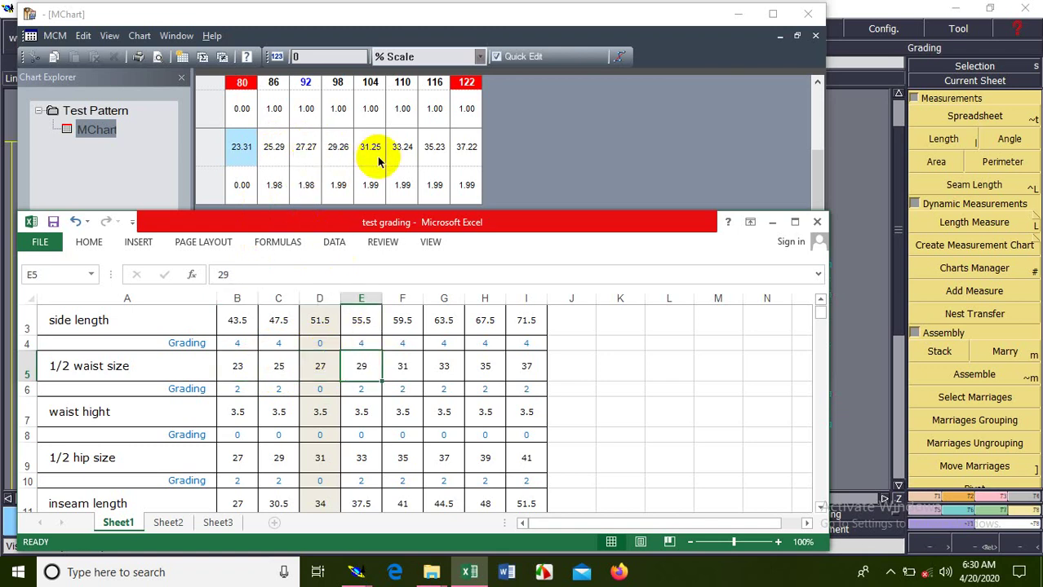
click(405, 368)
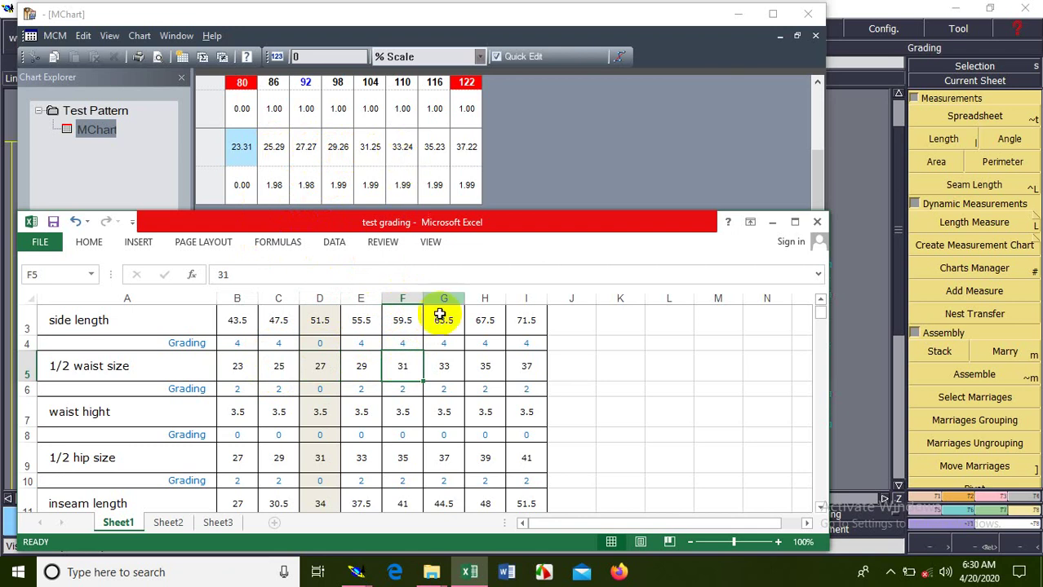
click(443, 369)
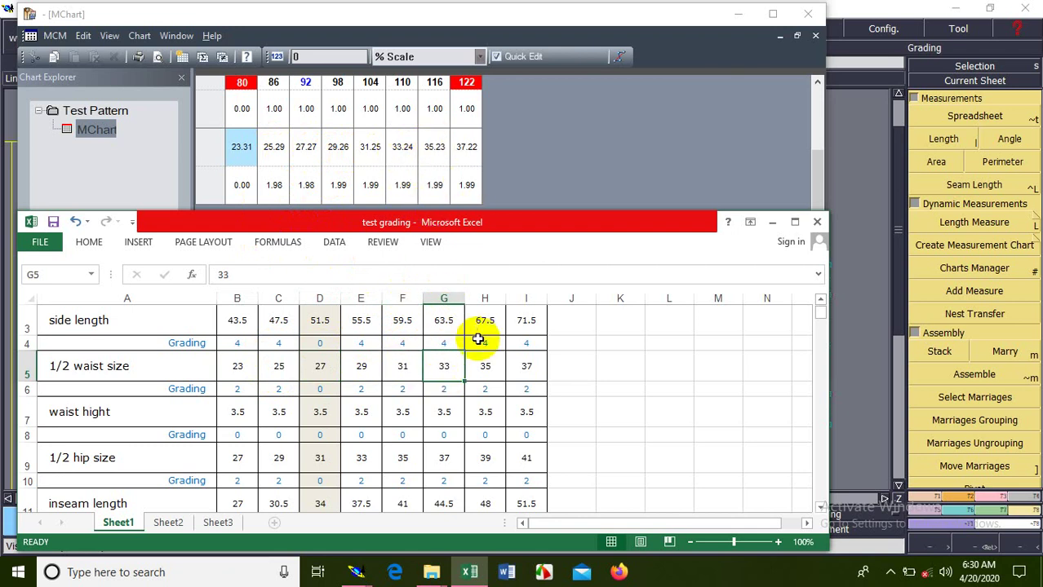
click(484, 364)
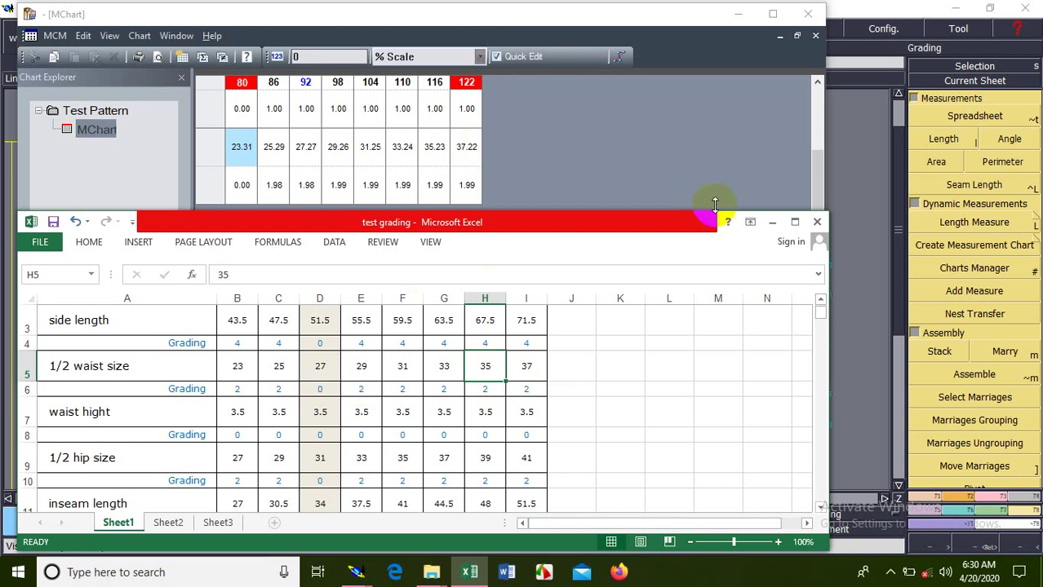
click(771, 225)
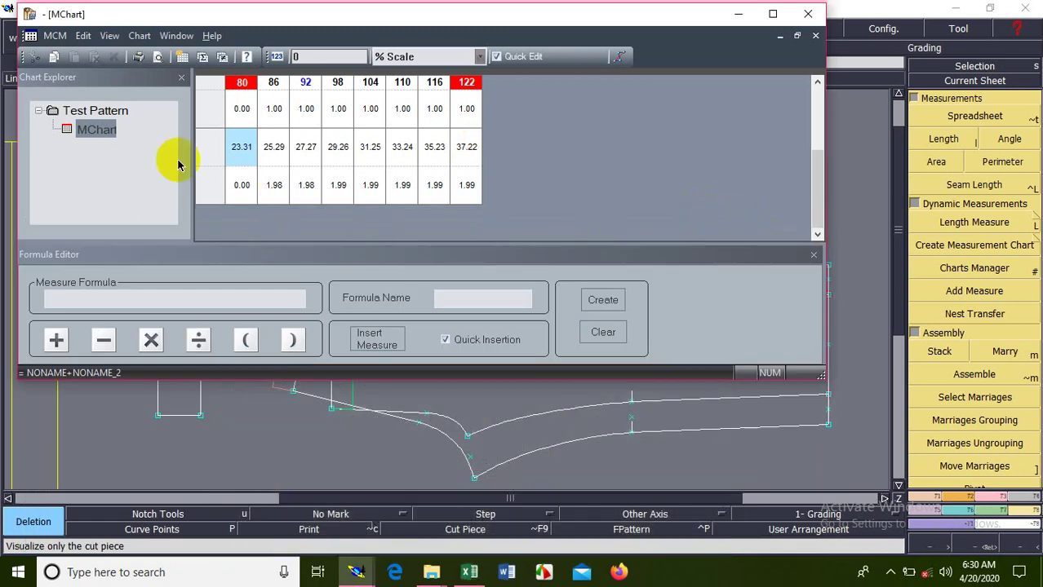
Delete the MChart chart and the old 12.11 and 15.16 waist measures.
right_click(88, 129)
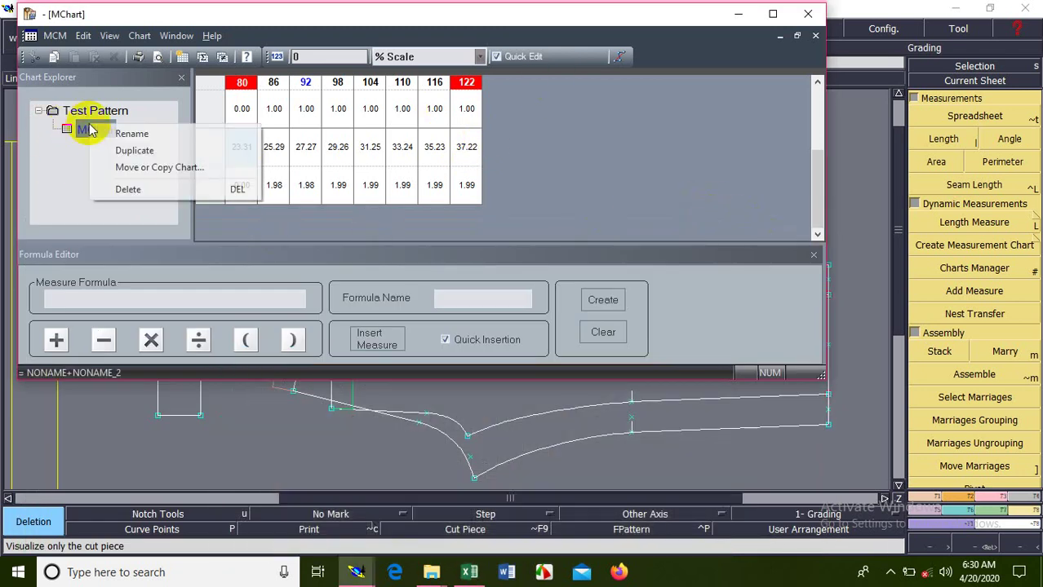
click(127, 189)
click(740, 14)
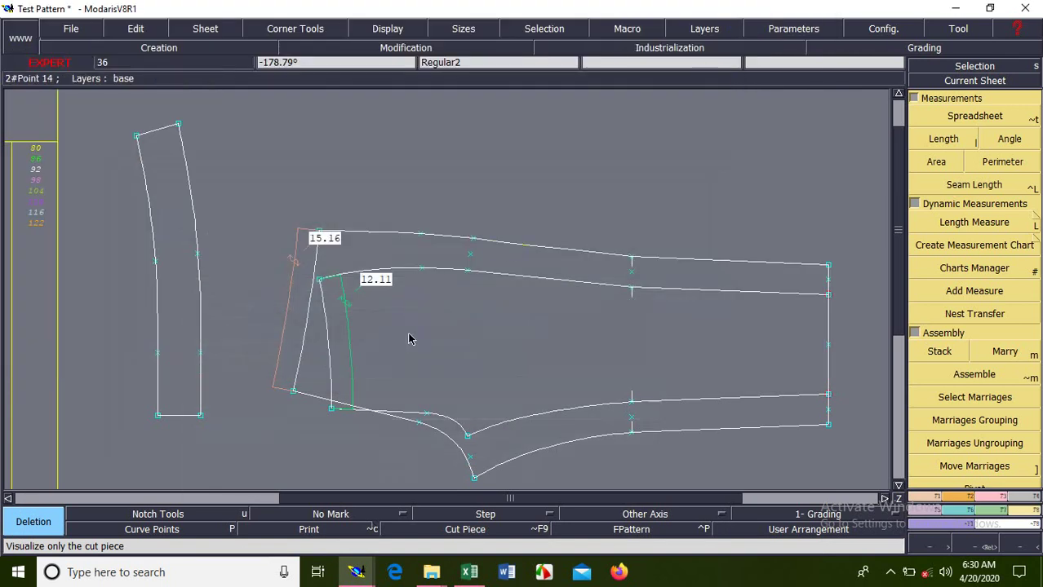
click(351, 336)
click(289, 285)
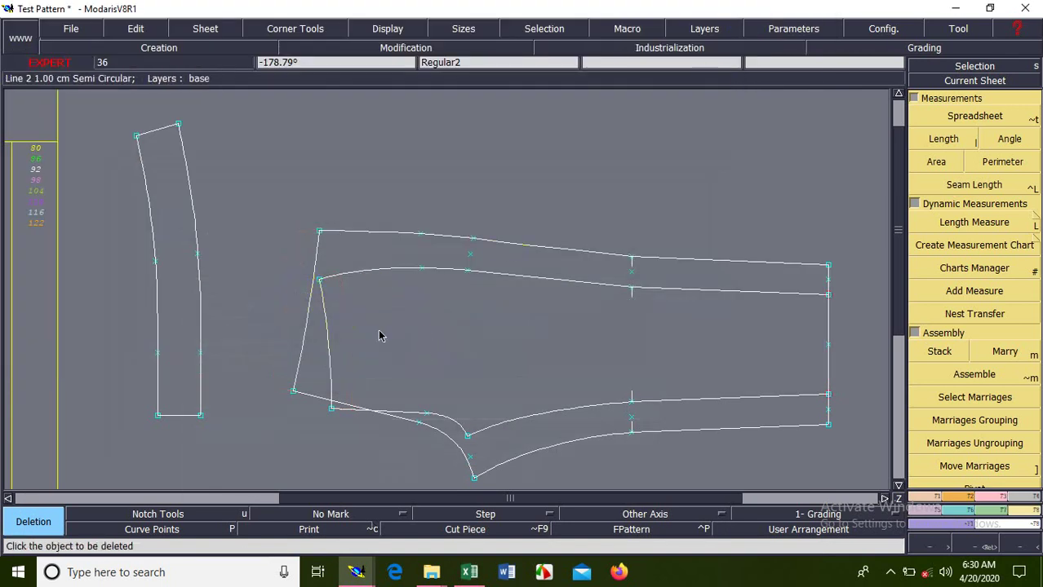
Create two length measures of 13.53 and 17.56 on the trouser piece.
key(l)
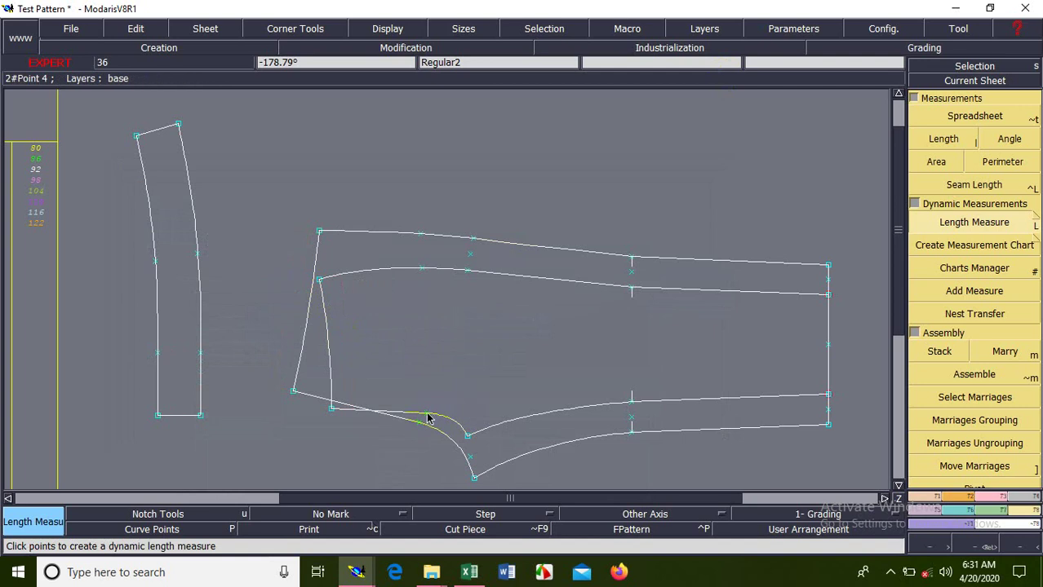
click(427, 418)
click(424, 267)
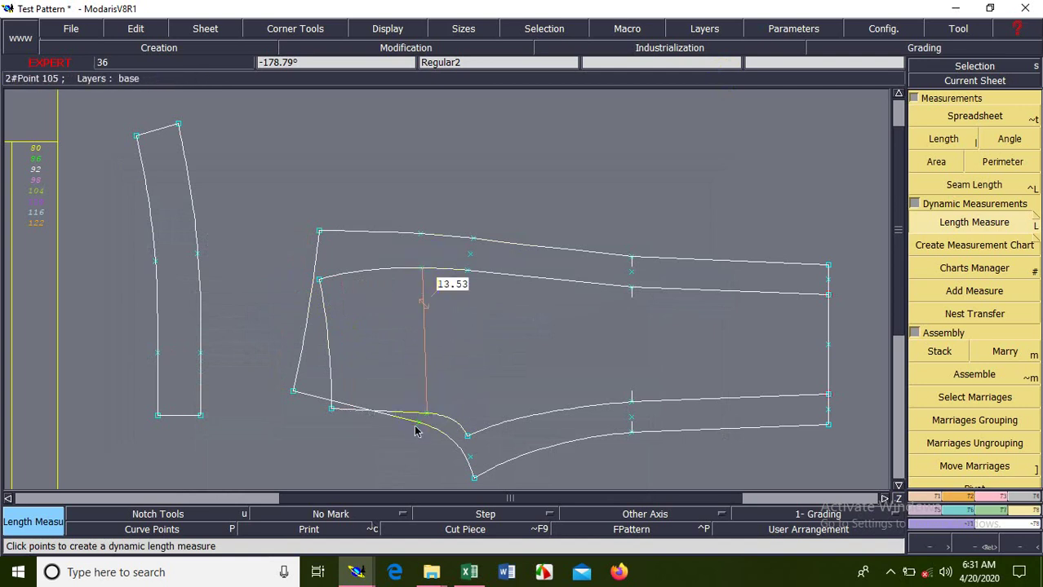
click(420, 235)
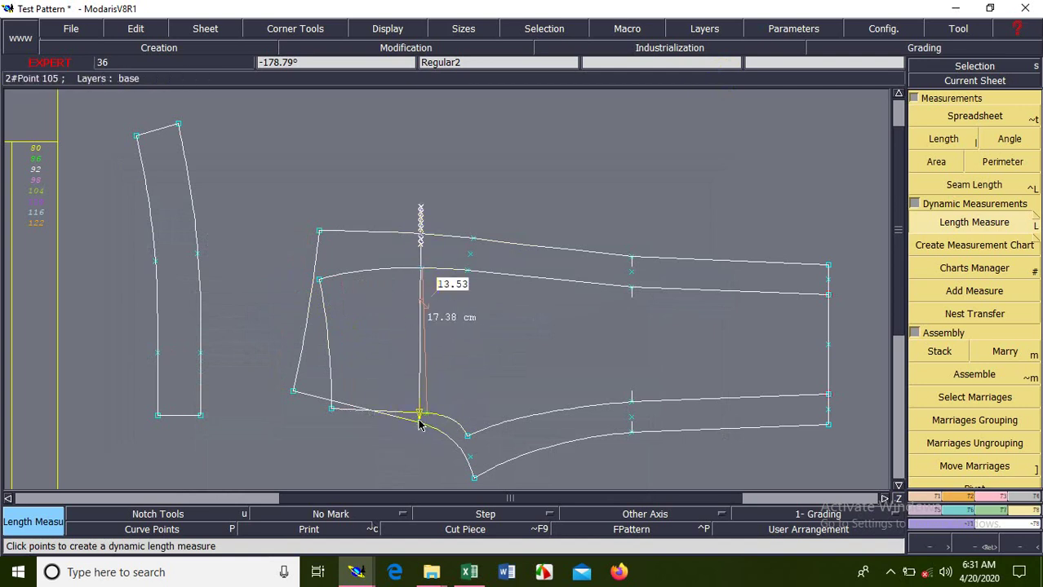
click(419, 421)
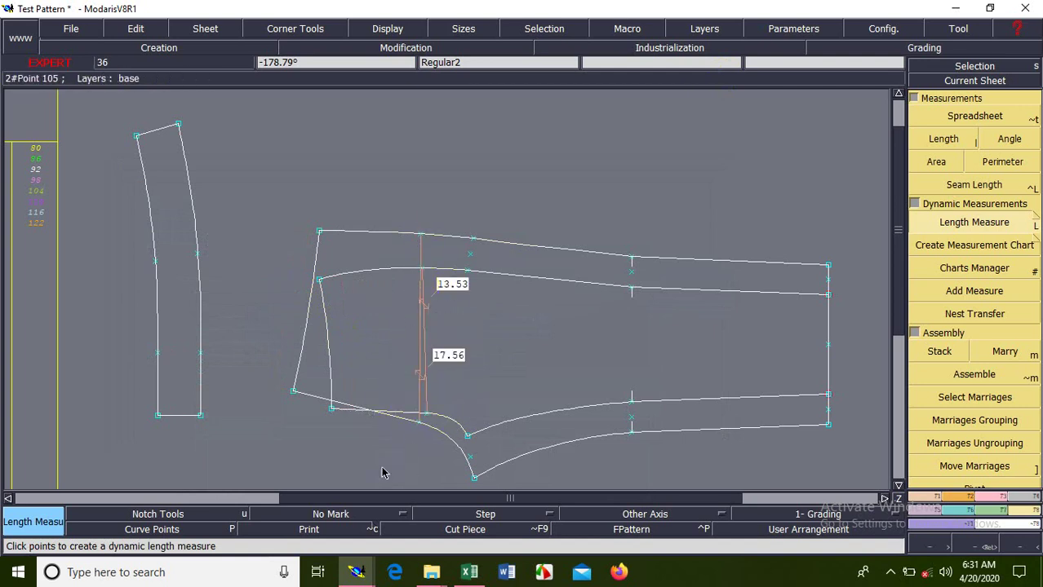
click(990, 269)
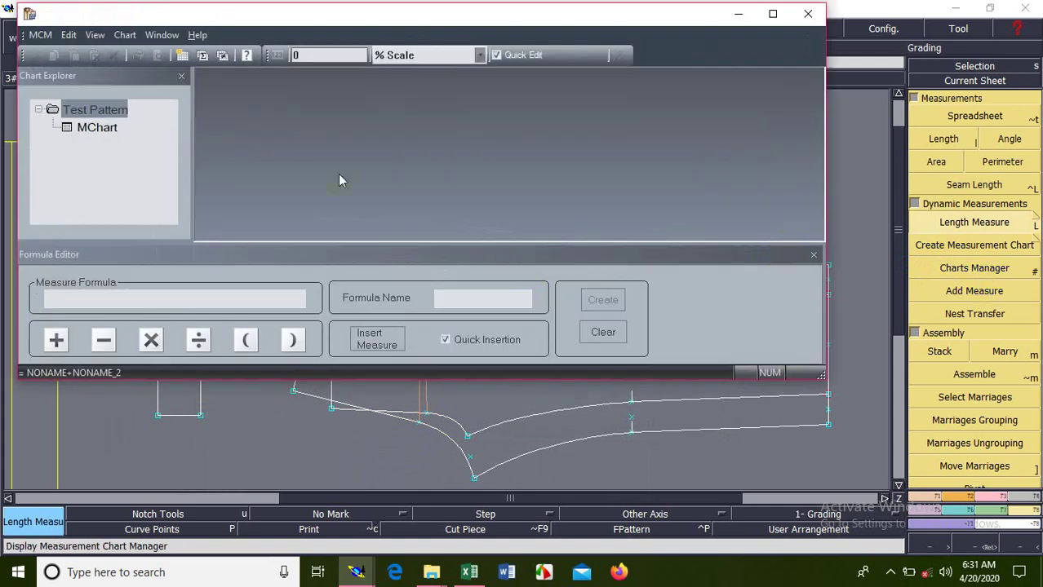
Build a NONAME+NONAME_2 measure summing both lengths, 27.10 at size 80 to 41.09 at 122.
double_click(113, 130)
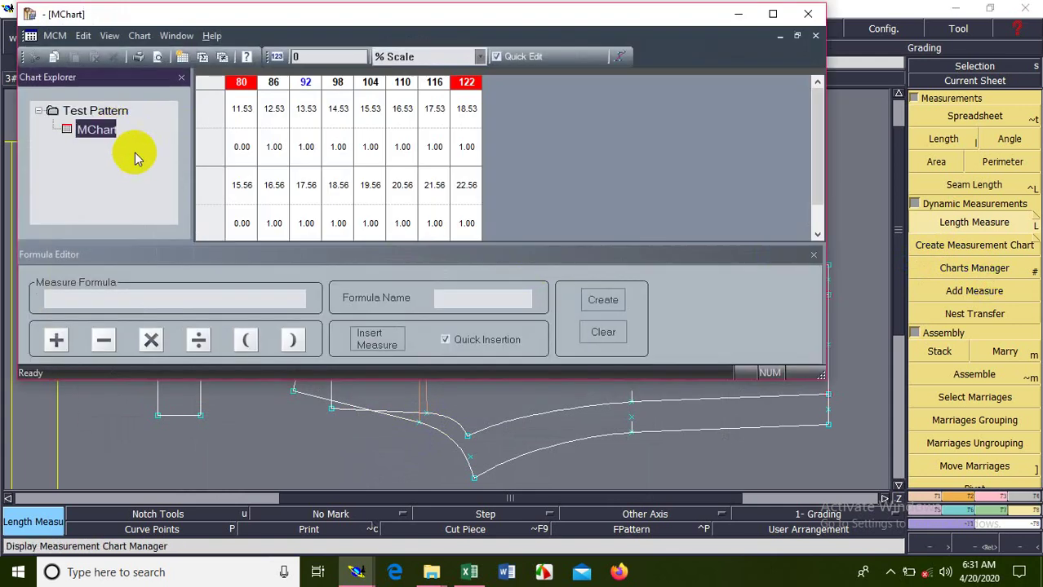
click(209, 116)
click(57, 339)
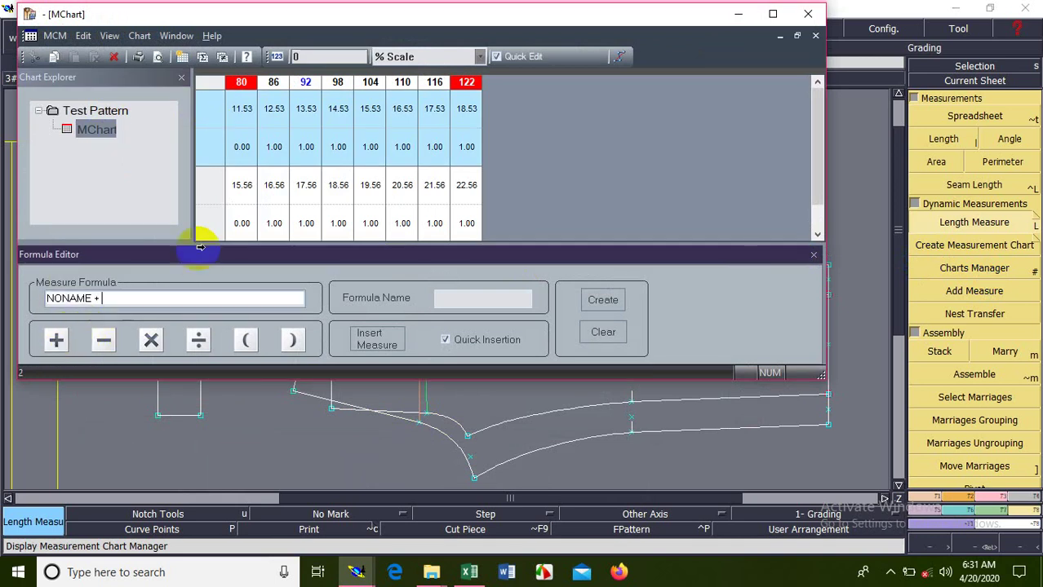
click(210, 186)
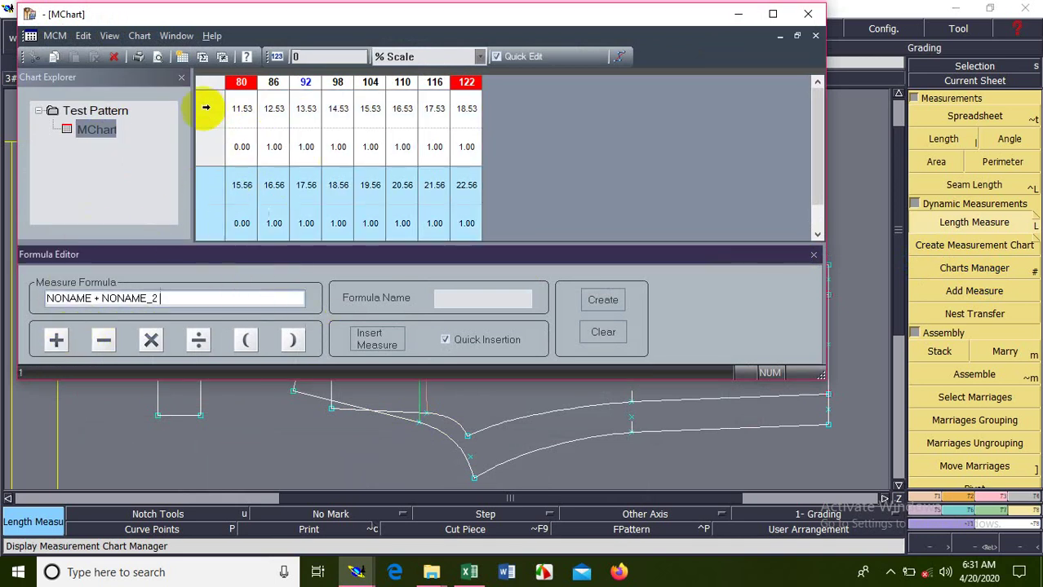
click(602, 299)
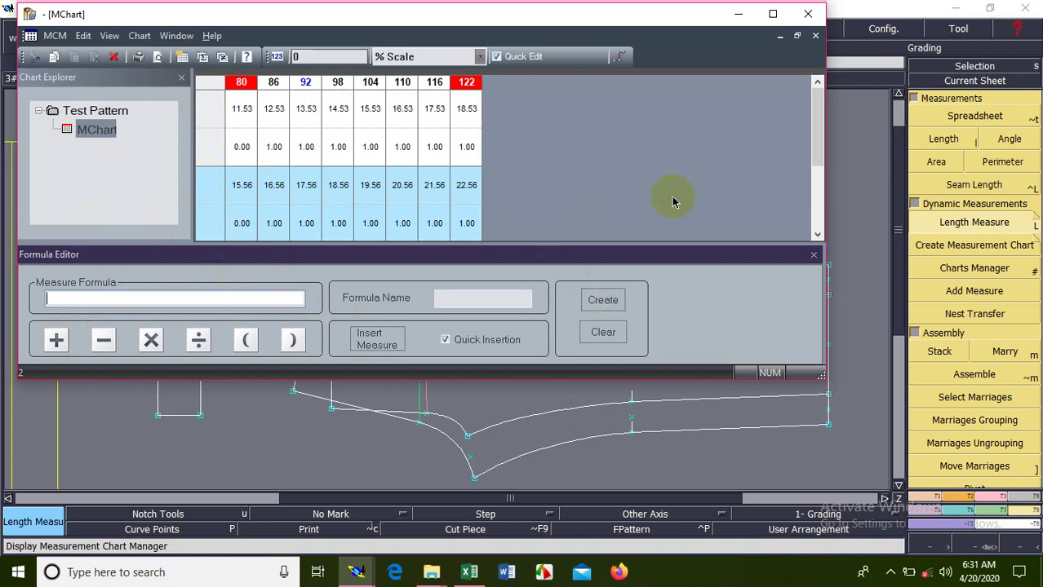
click(242, 147)
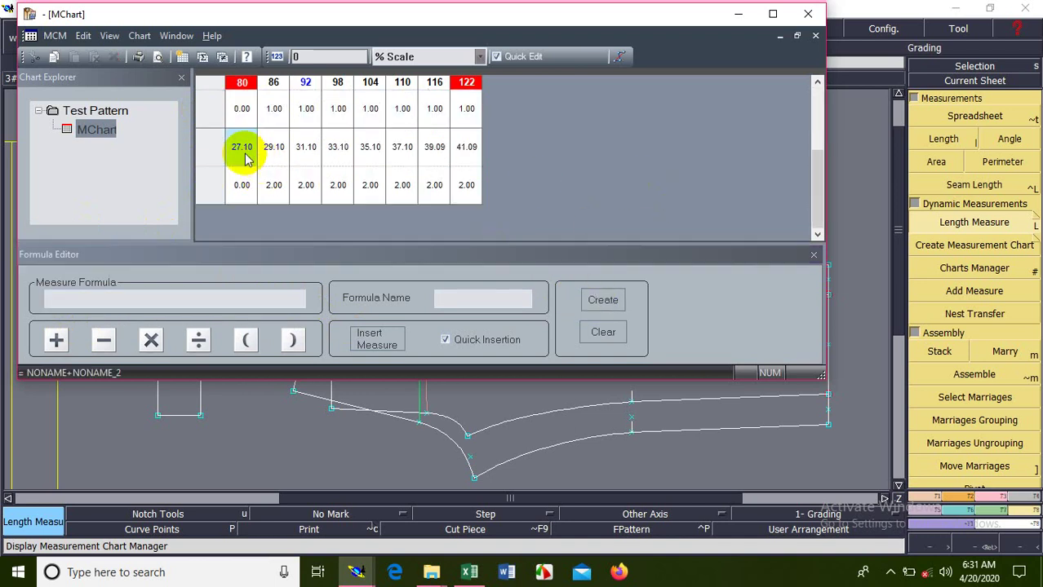
click(479, 568)
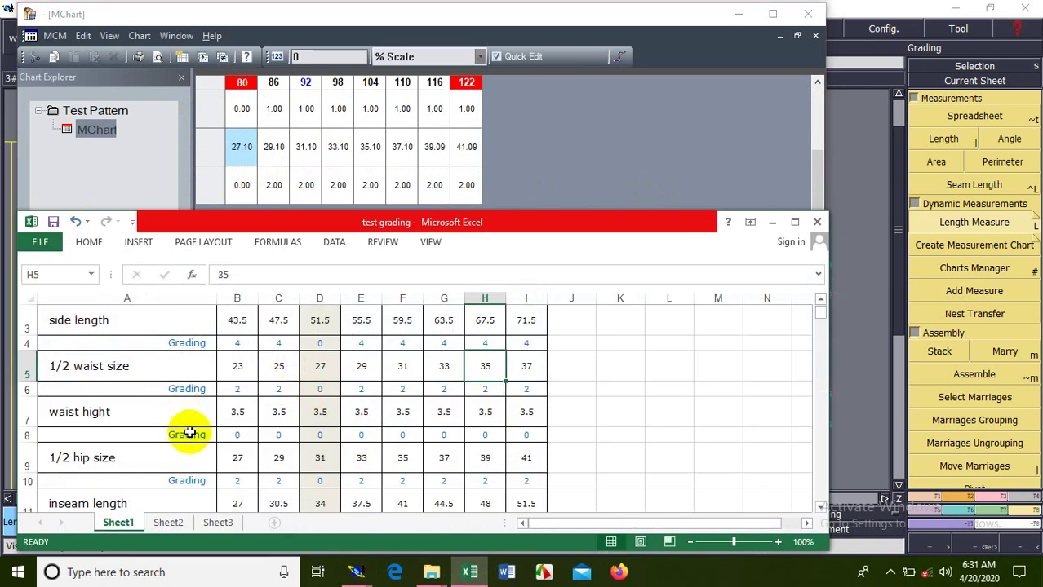
Check Excel's 1/2 hip values B9–I9 (27 to 41) against the summed measure, then hide Excel.
scroll(188, 433, down, 1)
click(245, 387)
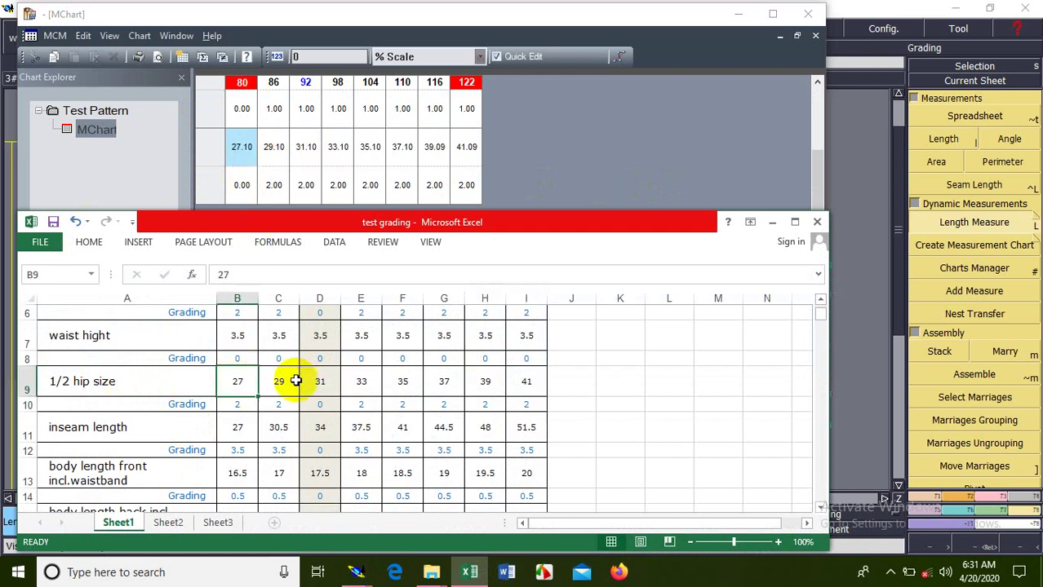
click(334, 380)
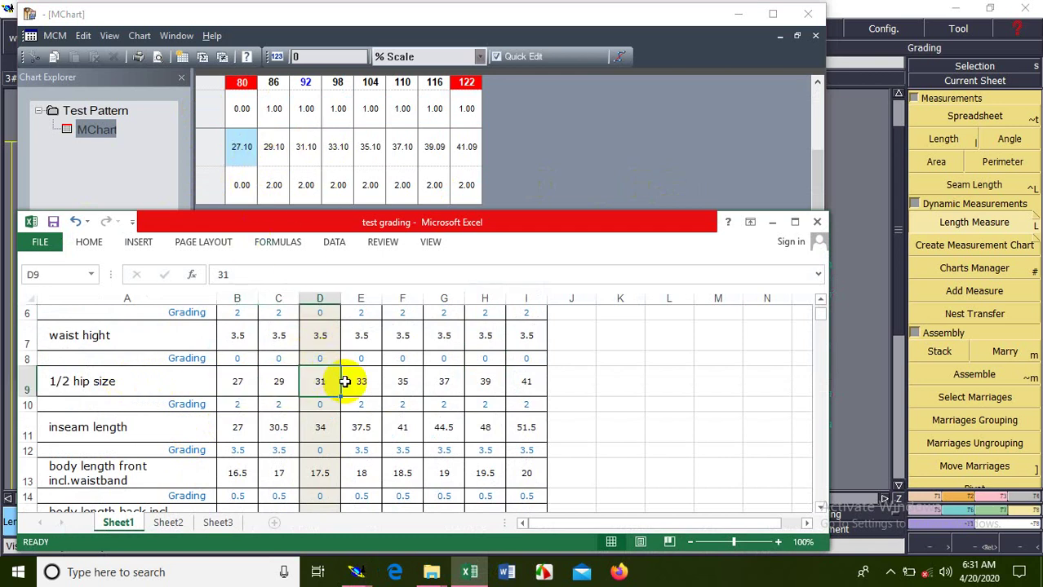
click(347, 382)
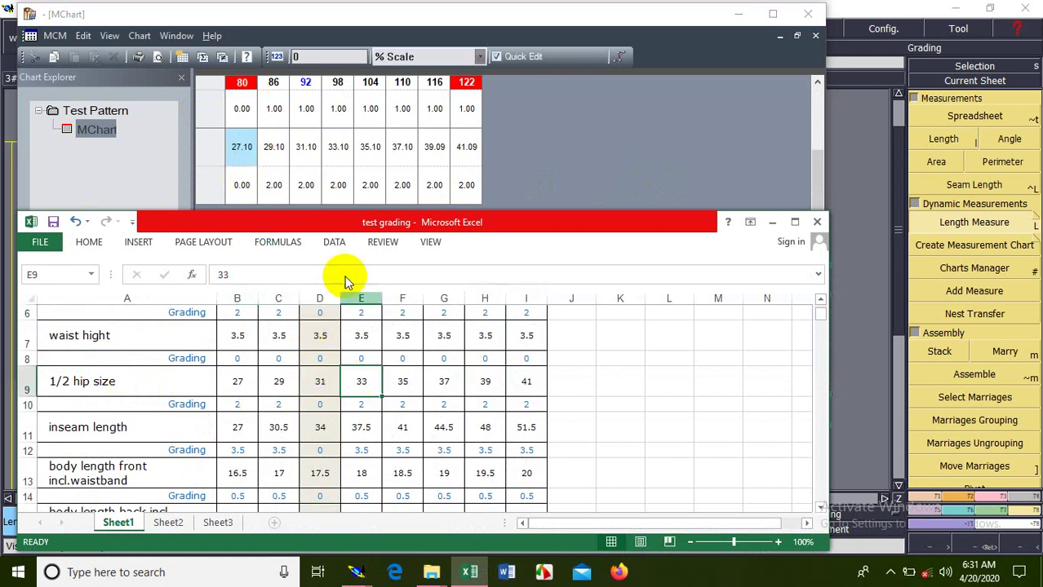
click(400, 383)
click(446, 383)
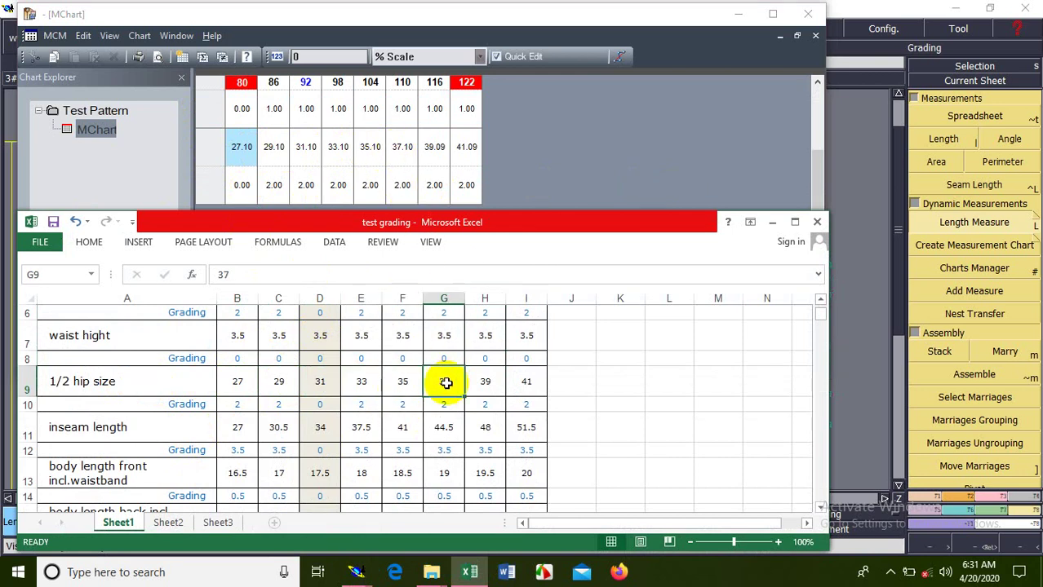
click(487, 382)
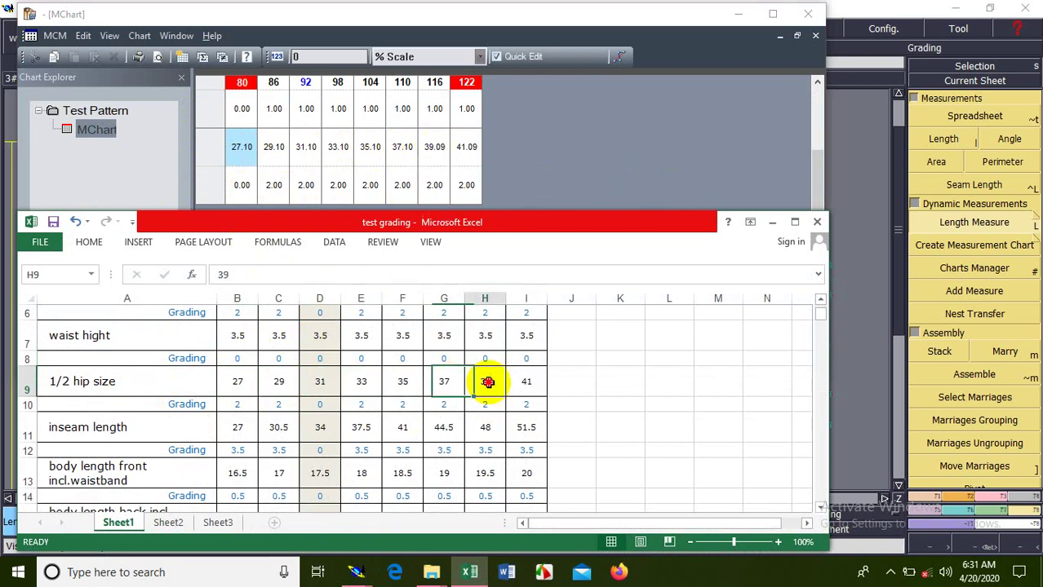
click(518, 386)
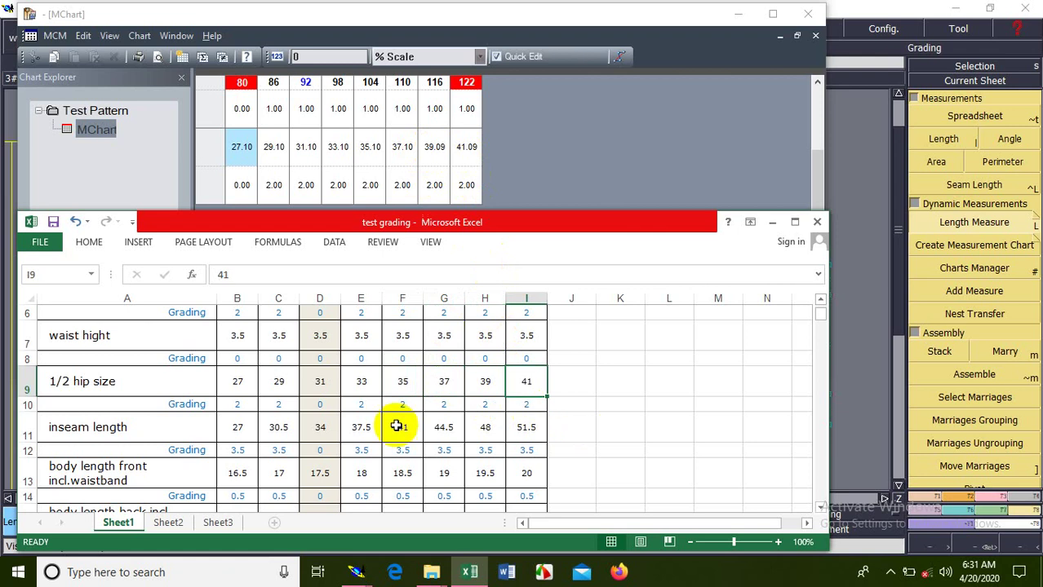
click(770, 225)
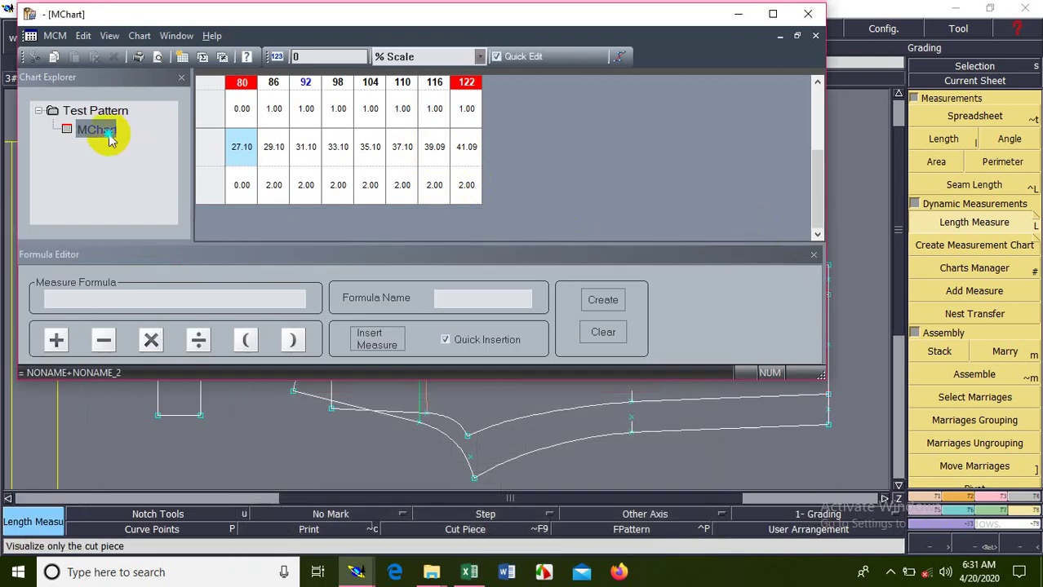
Delete the MChart chart and select the inseam length row in the Excel grading table.
right_click(106, 131)
click(148, 200)
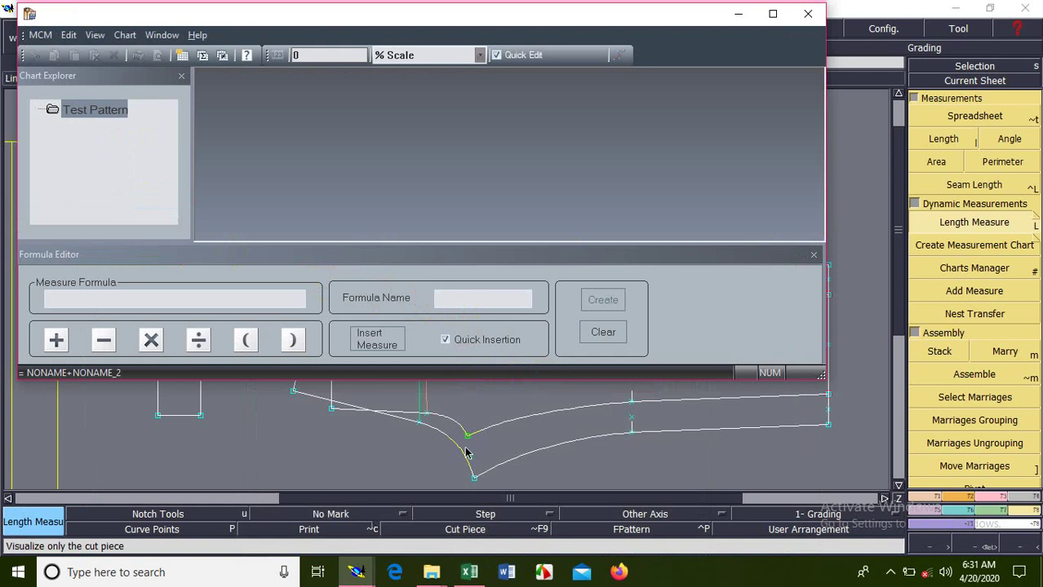
click(807, 18)
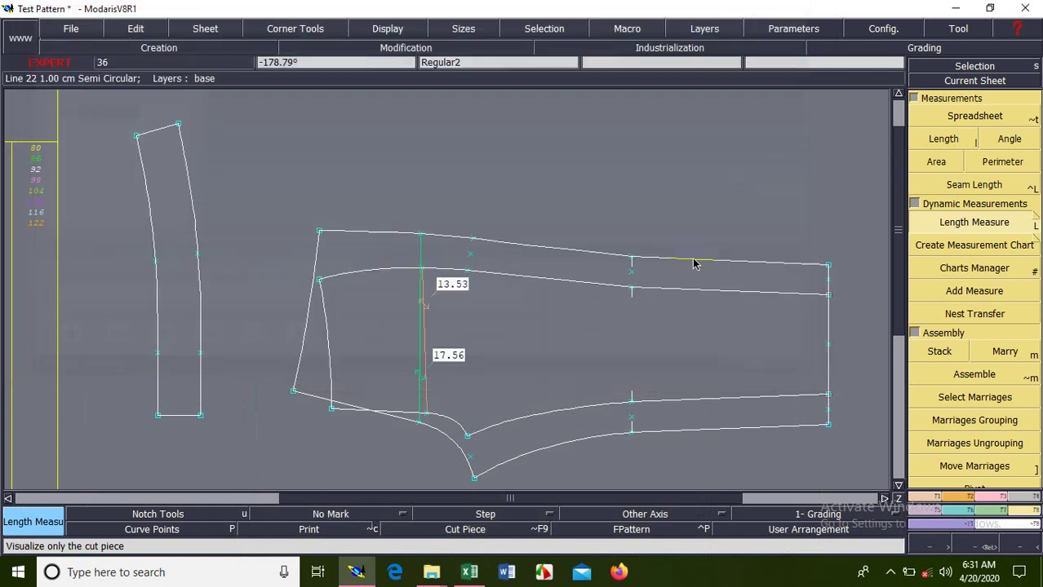
click(469, 572)
drag(232, 426, 522, 428)
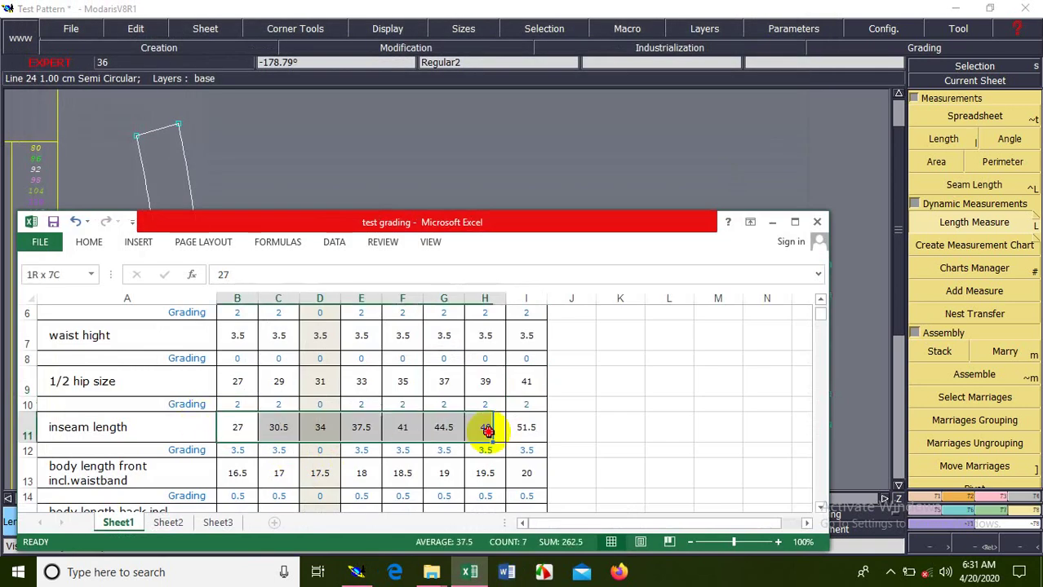
click(771, 222)
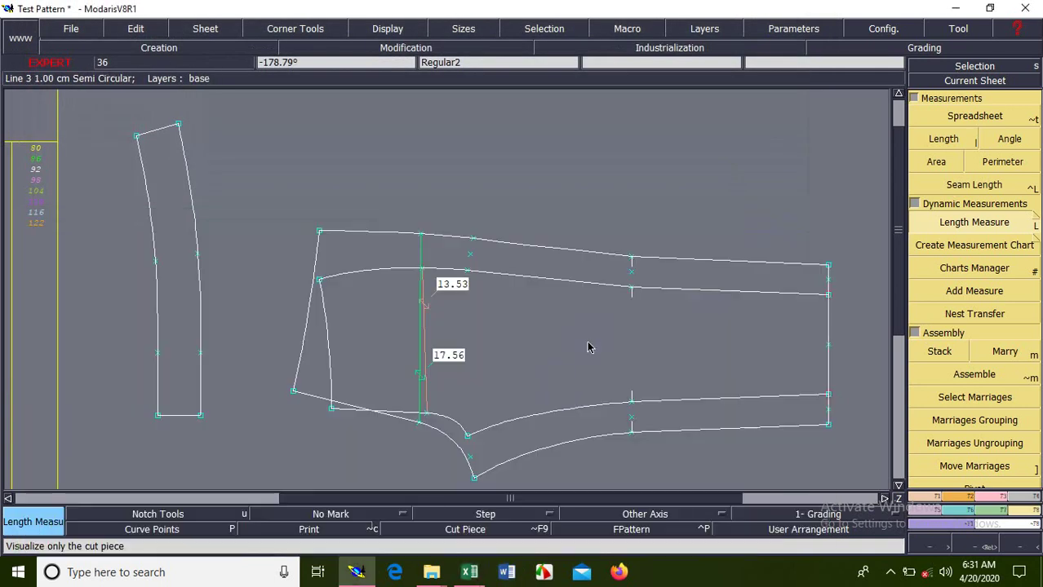
Delete the 17.56 measure, then place and undo a trial 6.57 length measure.
key(Delete)
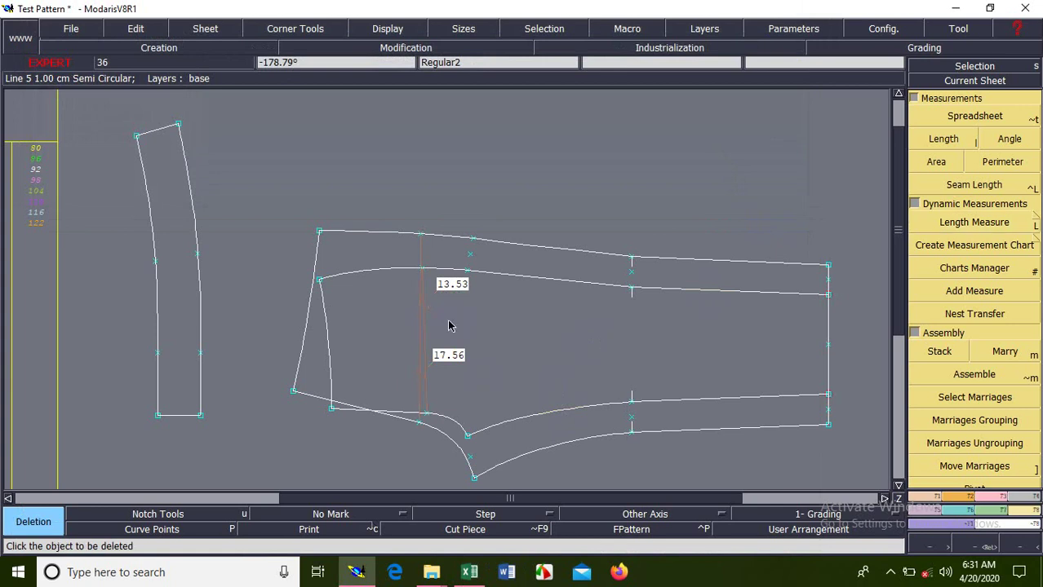
click(417, 317)
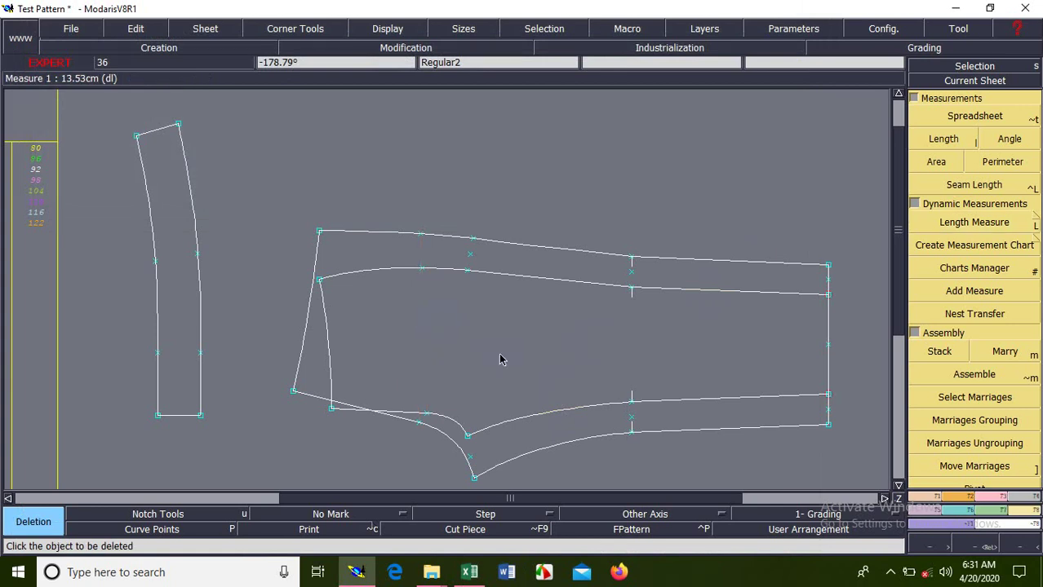
click(997, 225)
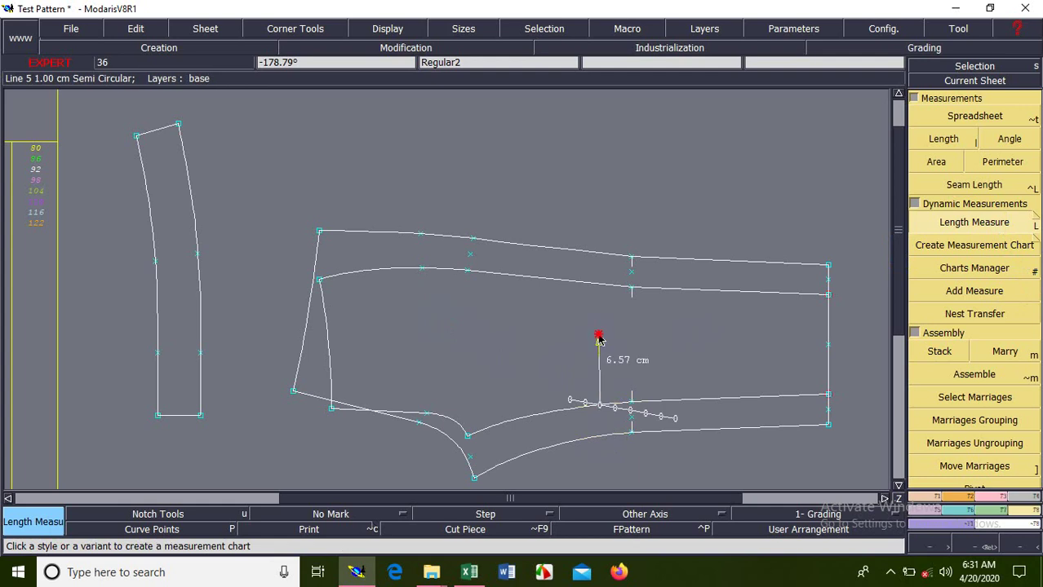
click(598, 336)
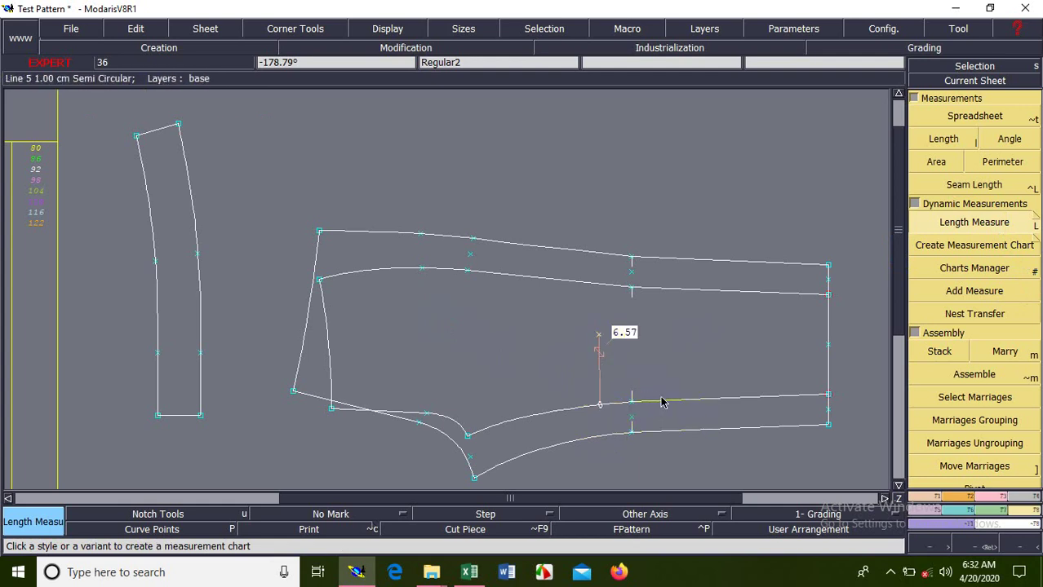
key(ctrl+z)
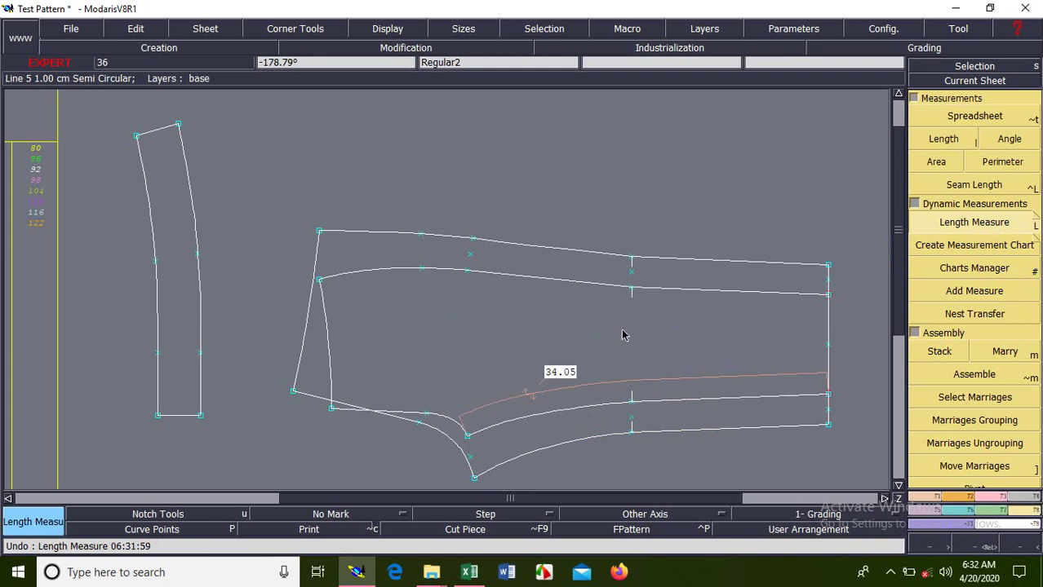
click(1015, 266)
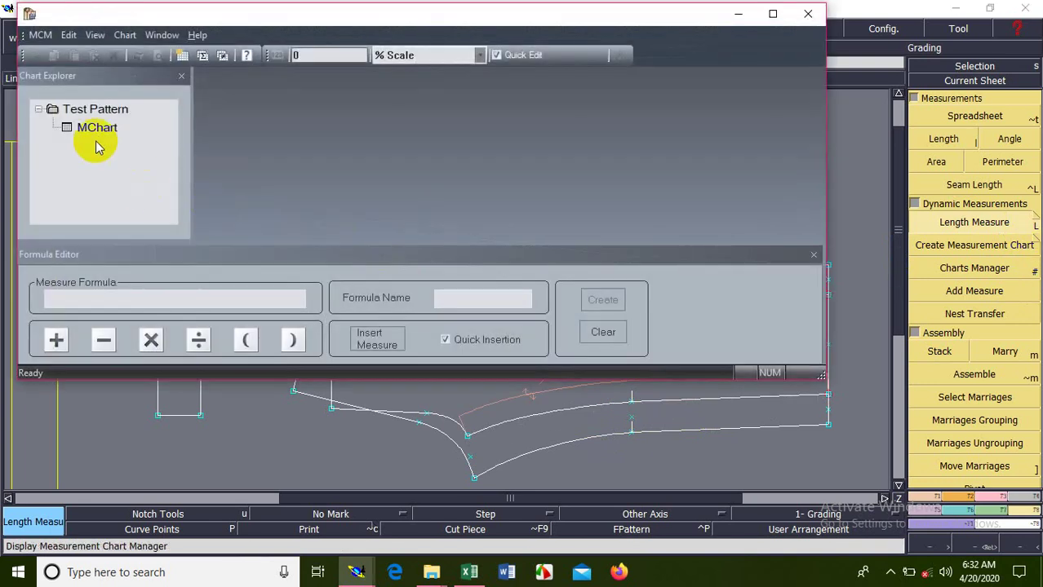
double_click(96, 130)
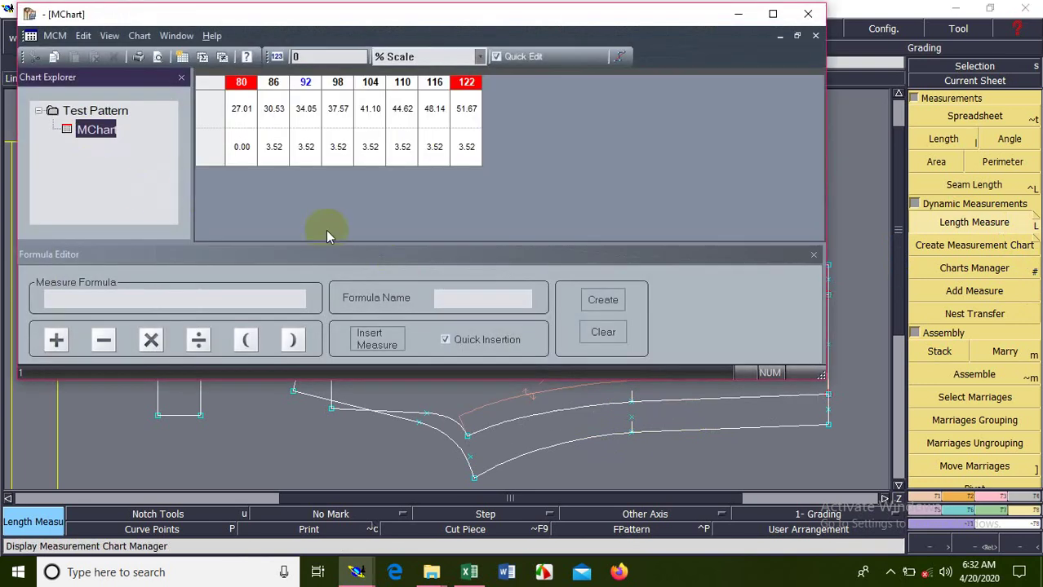
click(243, 108)
click(469, 571)
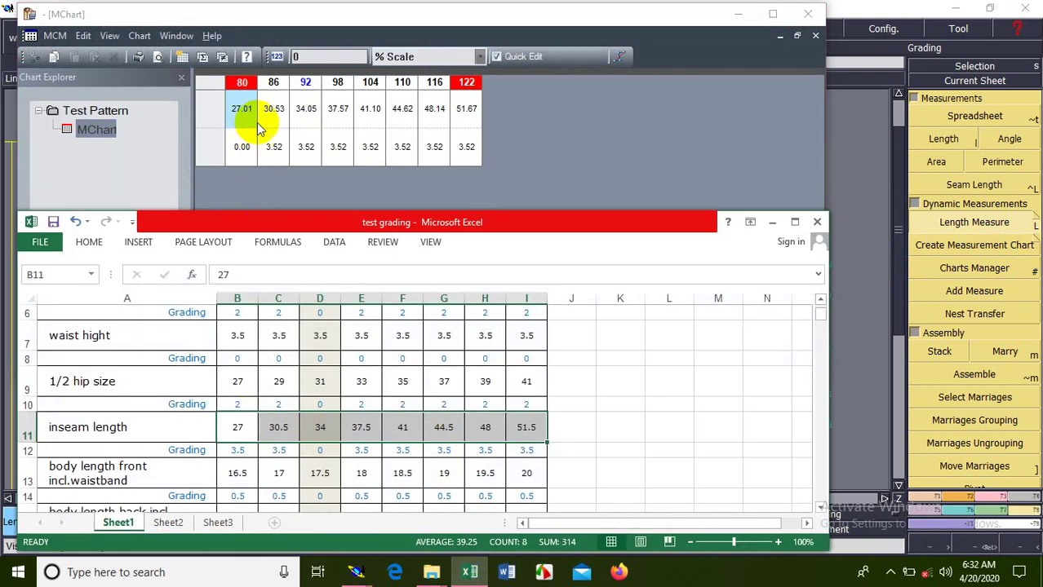
click(281, 428)
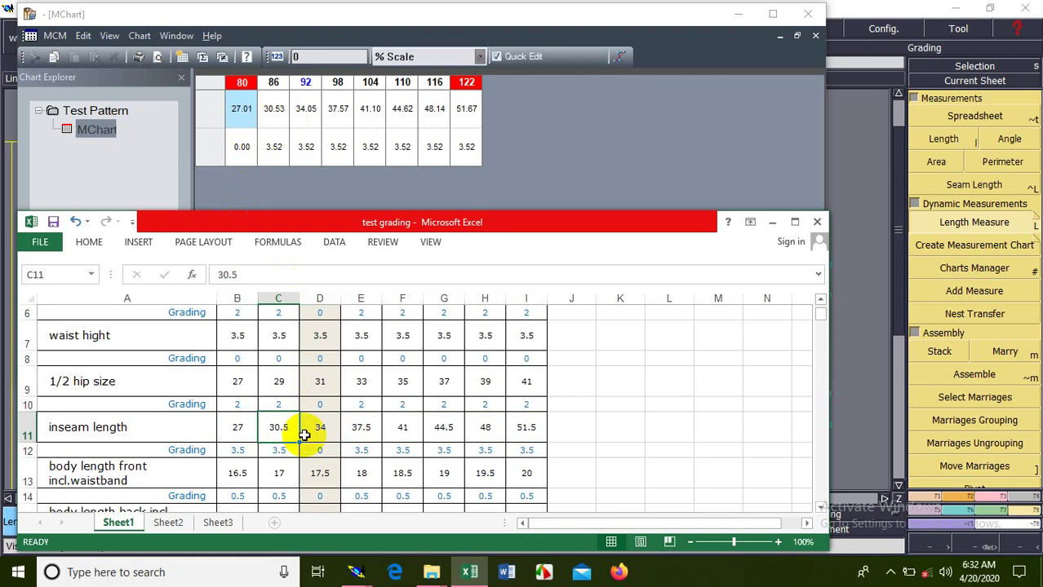
click(311, 434)
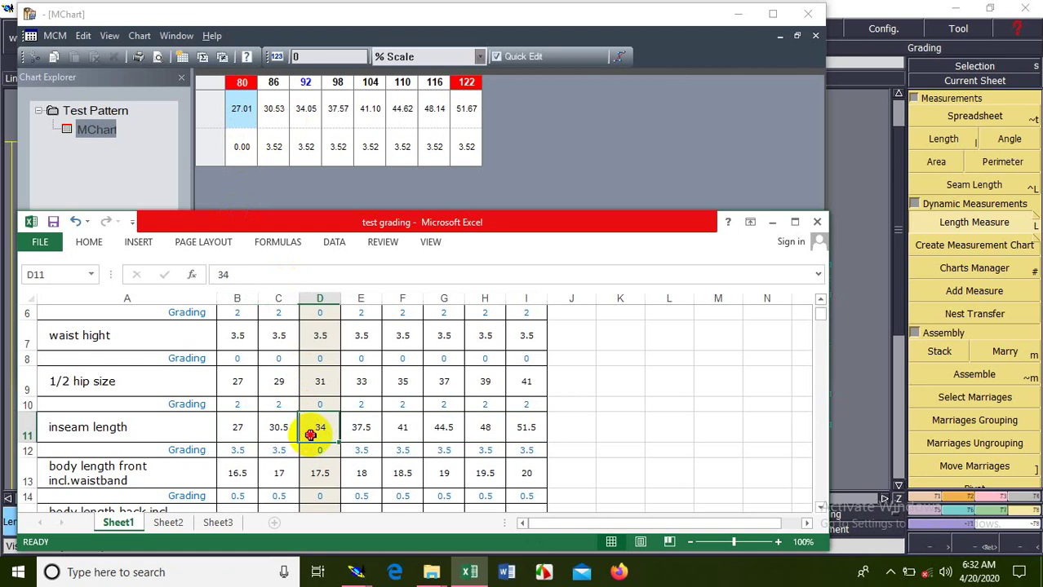
click(371, 430)
click(386, 430)
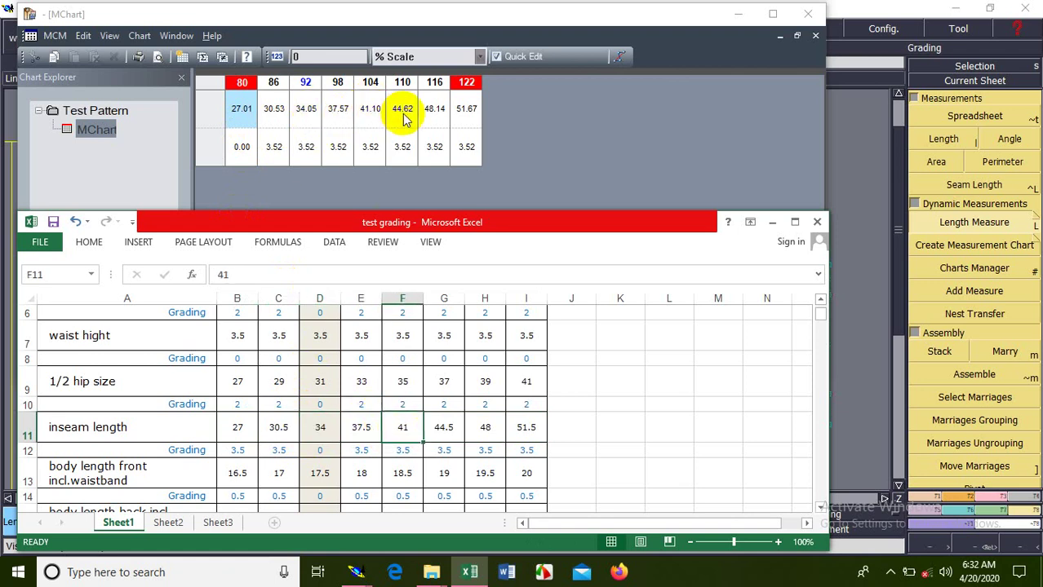
click(437, 430)
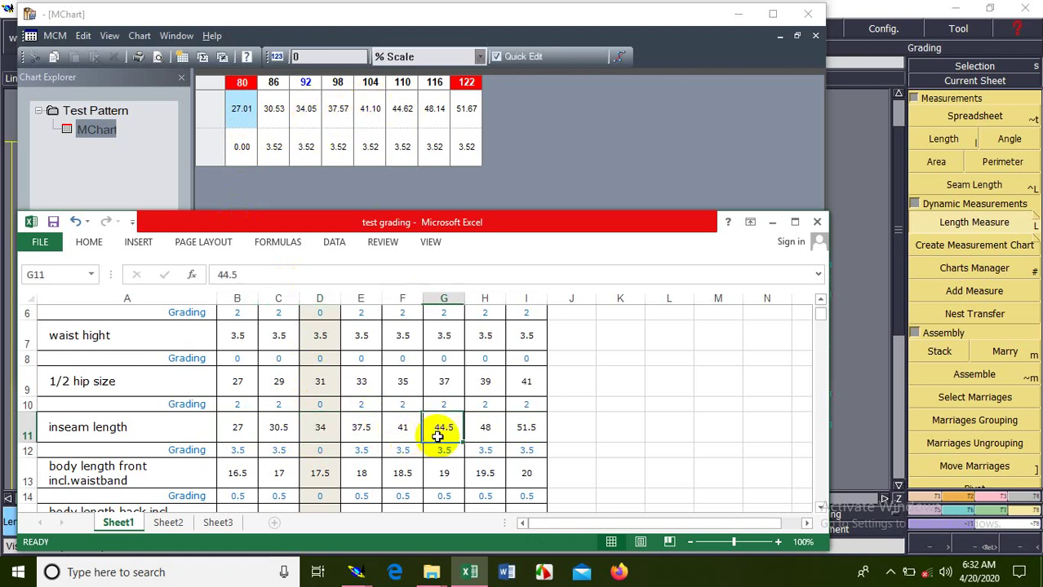
click(481, 430)
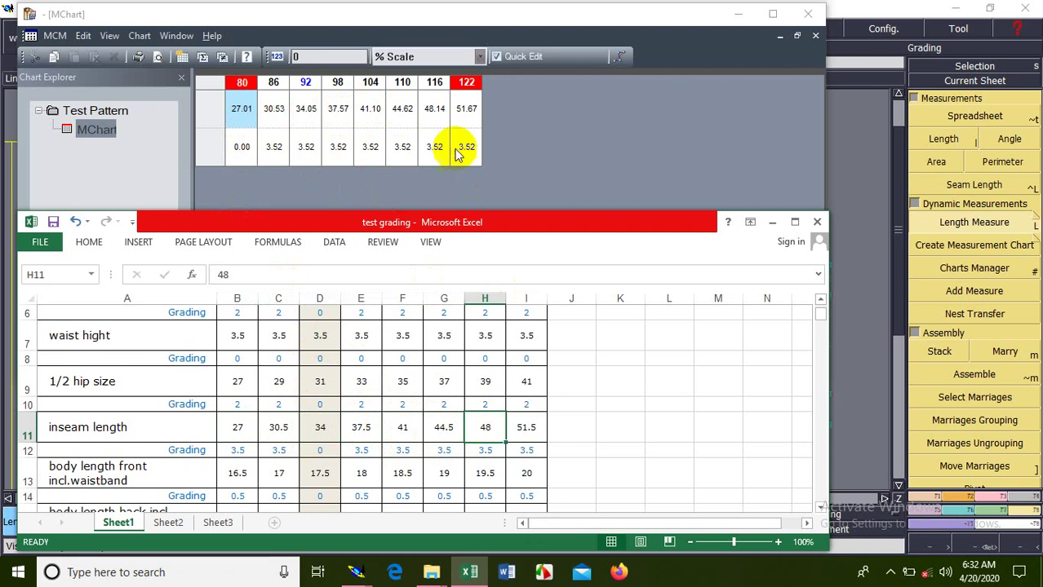
click(521, 427)
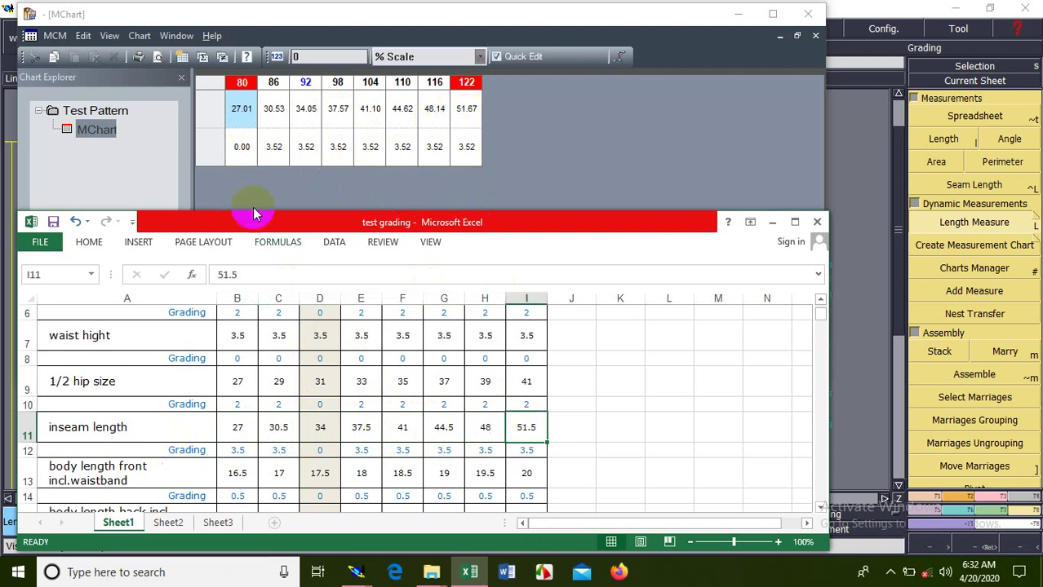
Delete the MChart chart and the 34.05 inseam length measure.
right_click(96, 130)
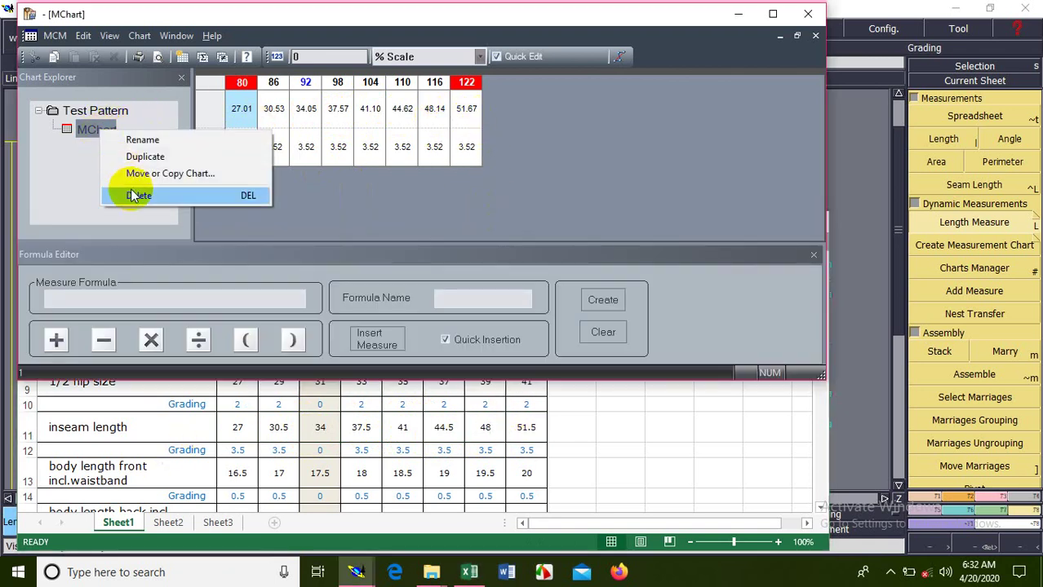
click(132, 194)
click(805, 13)
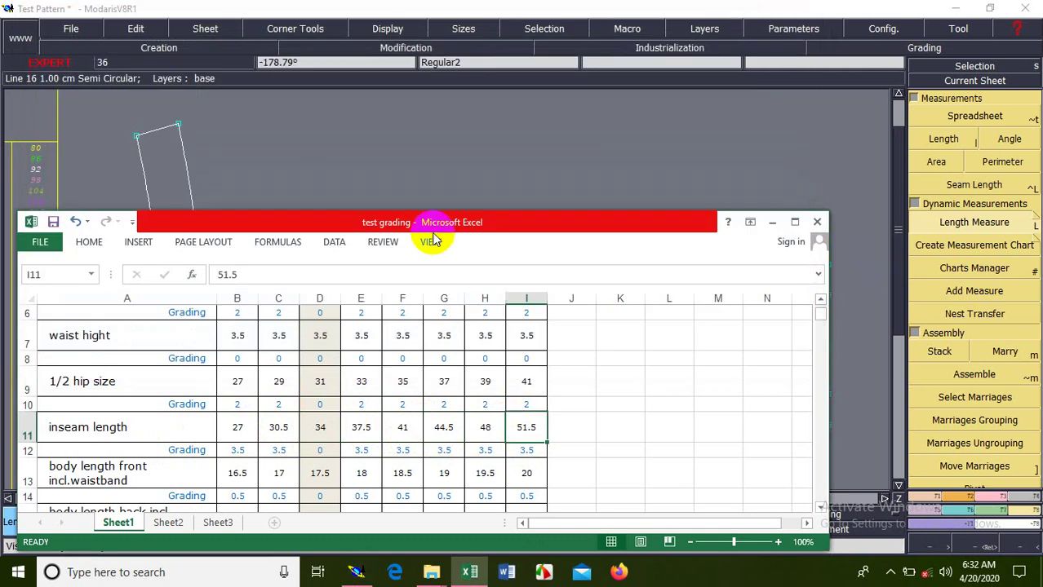
click(463, 169)
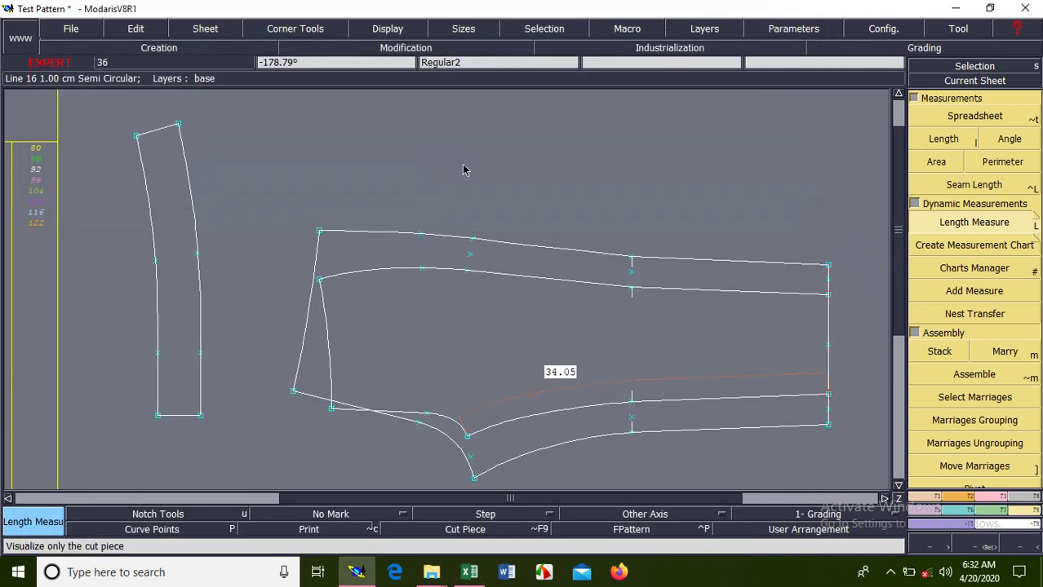
key(Delete)
click(608, 394)
Select the front body length row in Excel, starting at 16.5 for size 80.
click(470, 572)
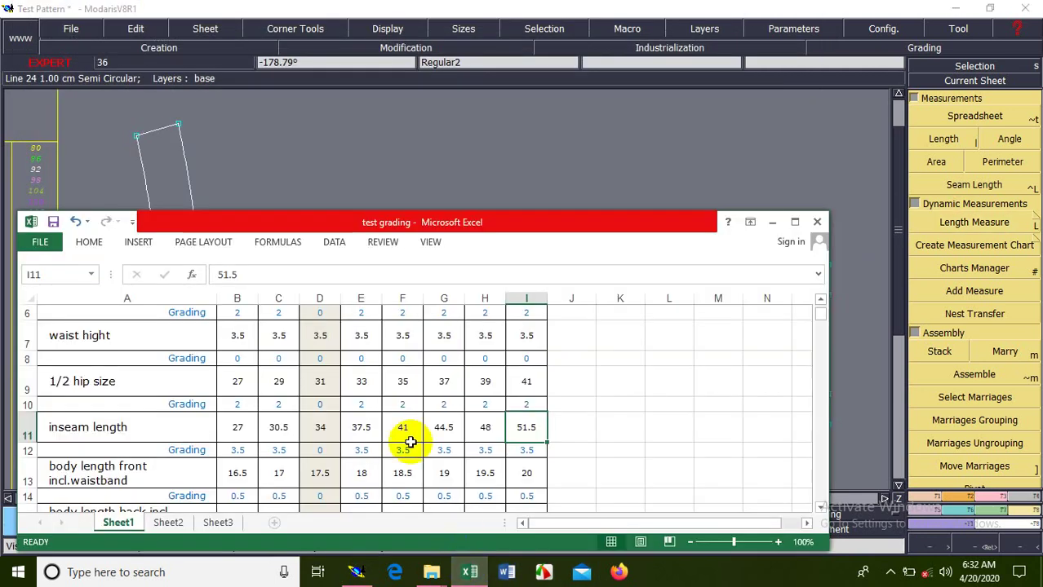
scroll(123, 430, down, 1)
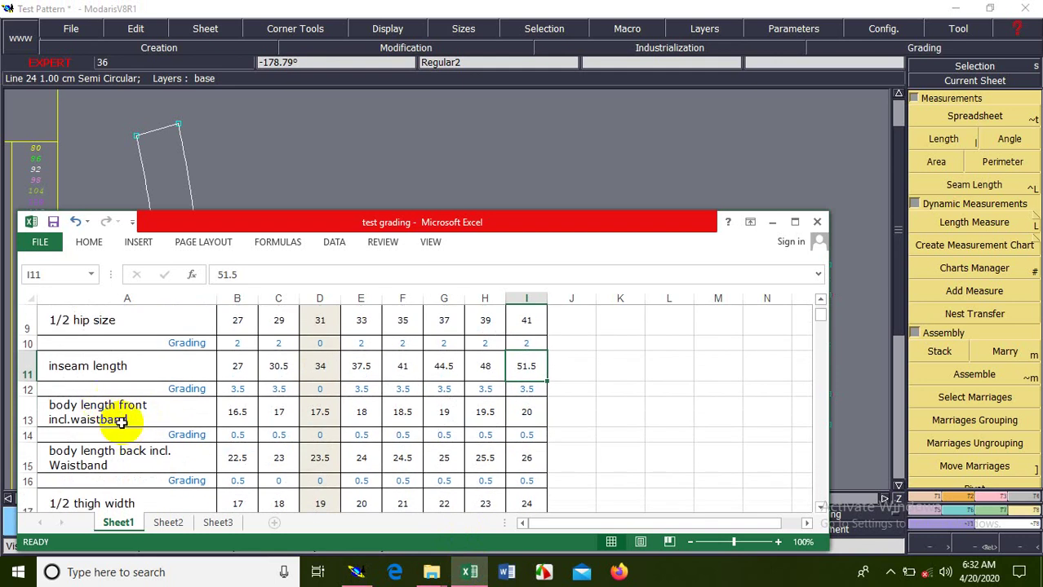
click(238, 416)
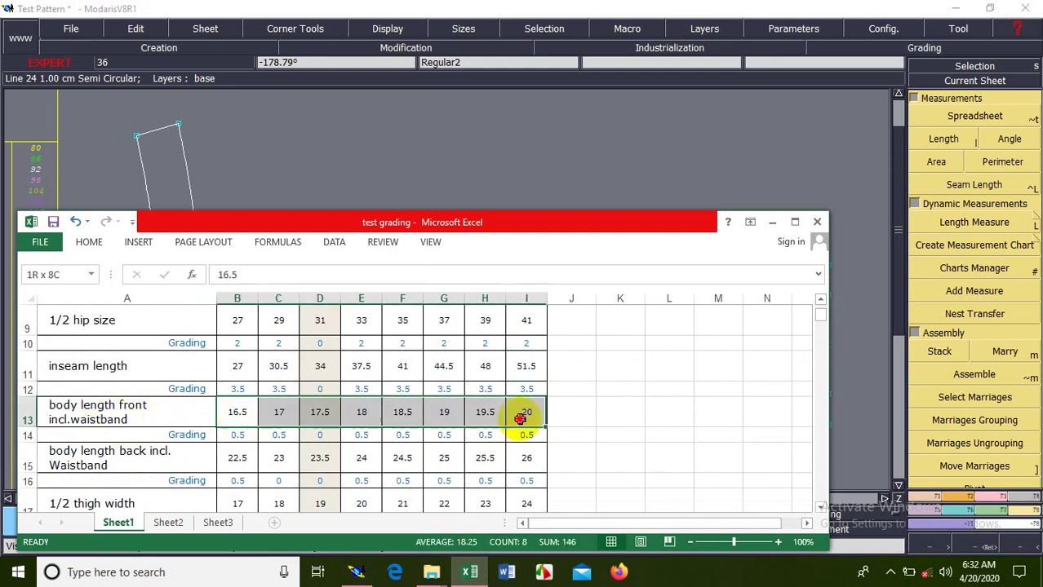
drag(238, 416, 526, 413)
click(773, 222)
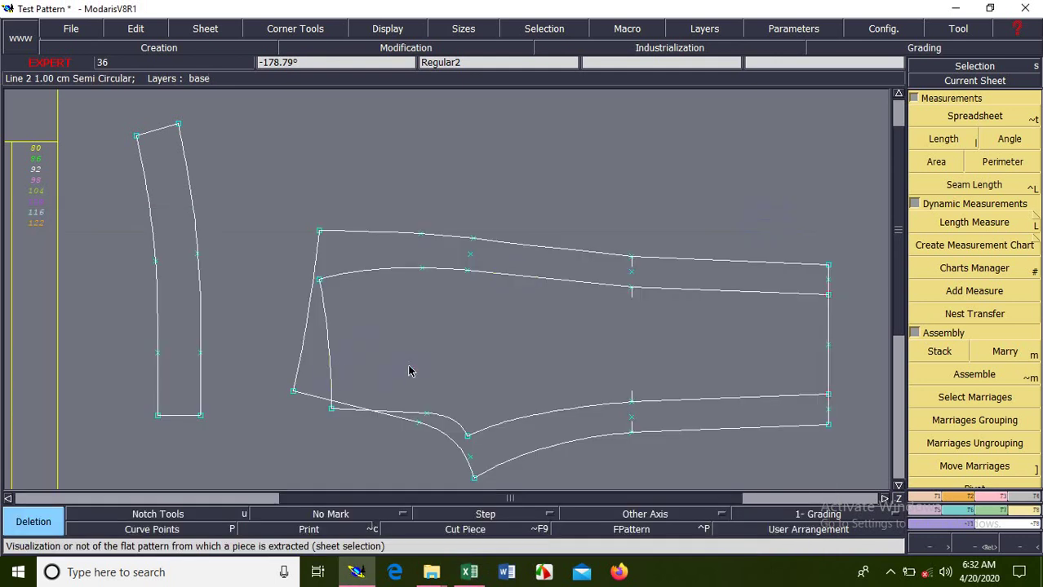
Measure the front rise (13.52) and waistband (4.00) and open the MChart size table.
key(l)
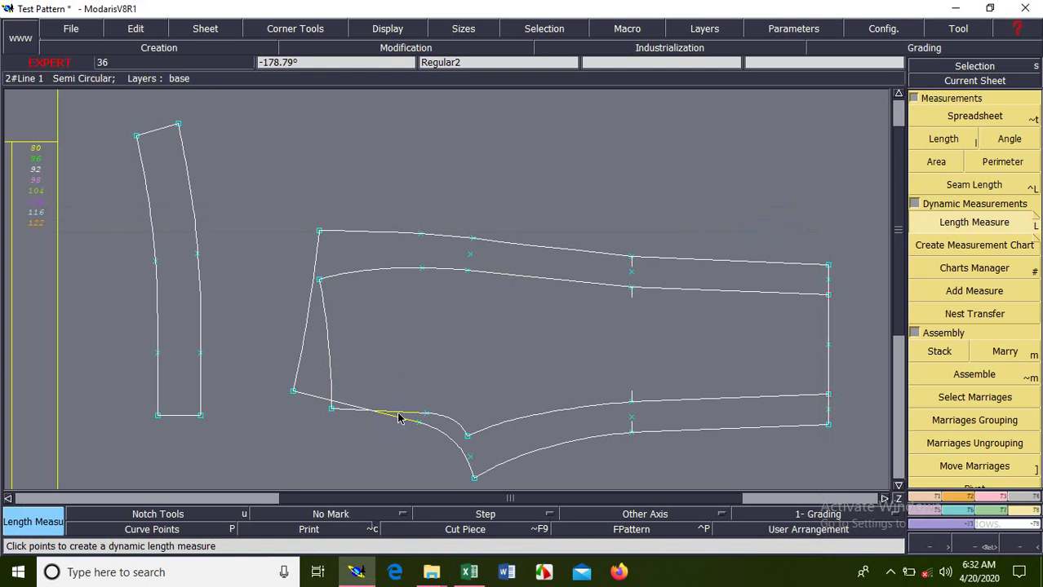
click(400, 413)
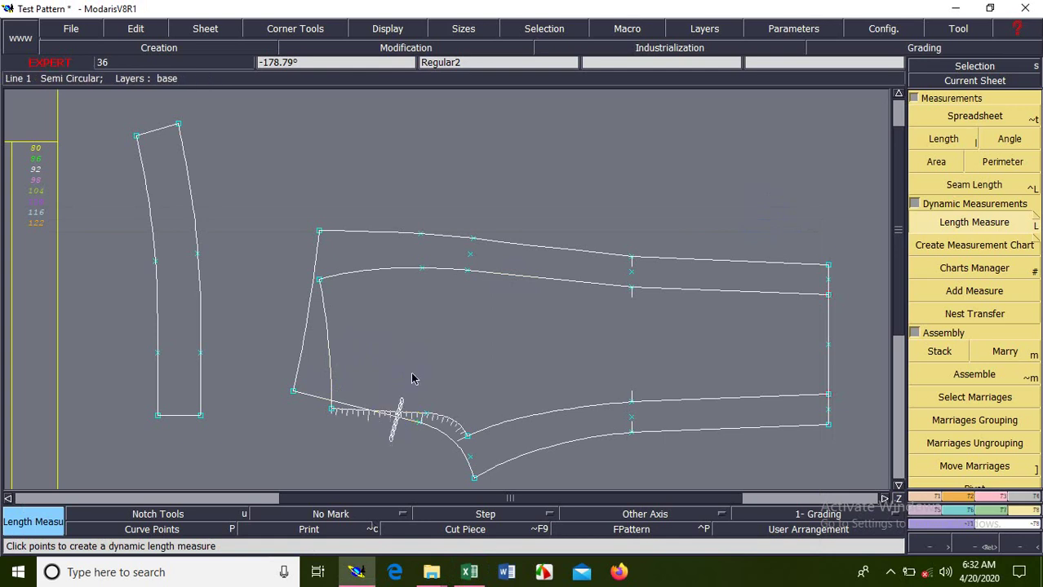
click(469, 572)
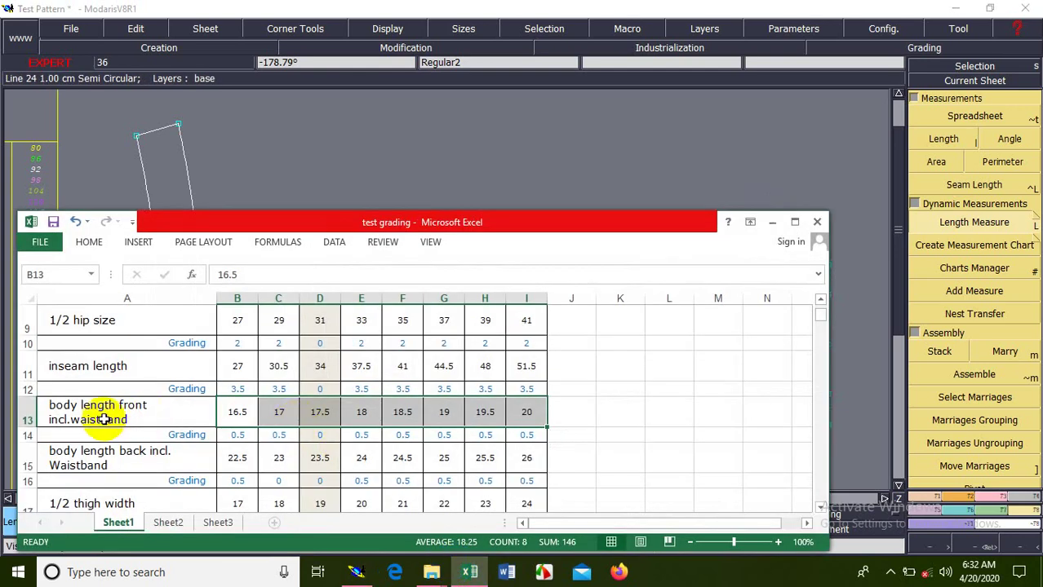
click(772, 222)
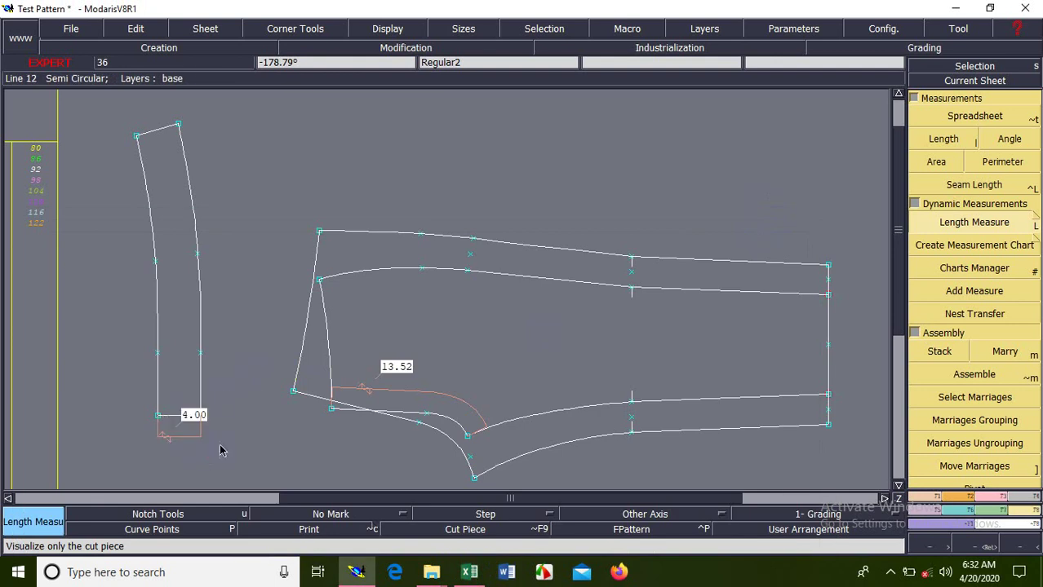
click(939, 273)
double_click(98, 131)
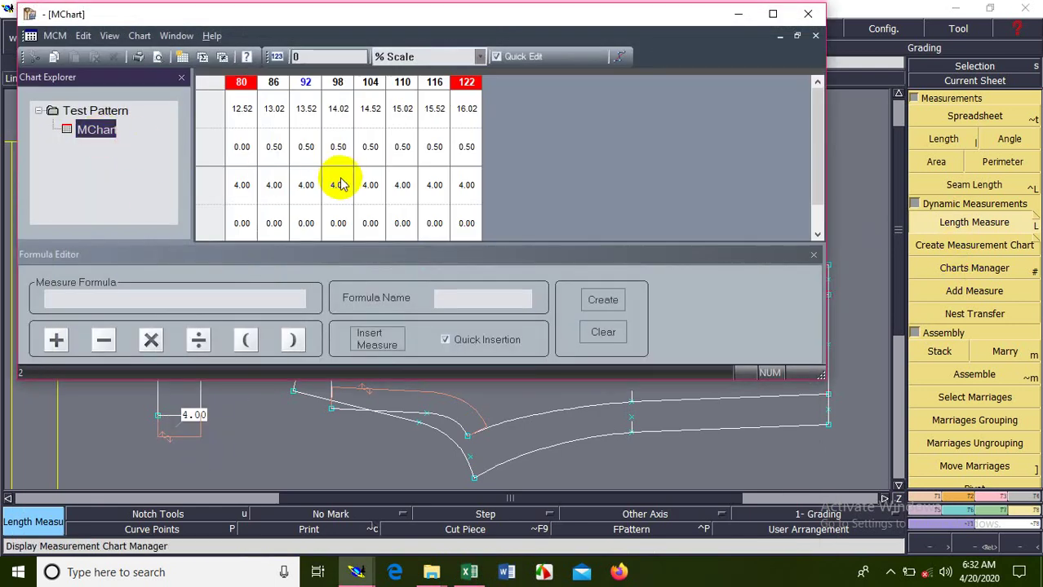
Create a NONAME+NONAME_2 measure totalling the front body length, 16.52 to 20.02.
click(214, 119)
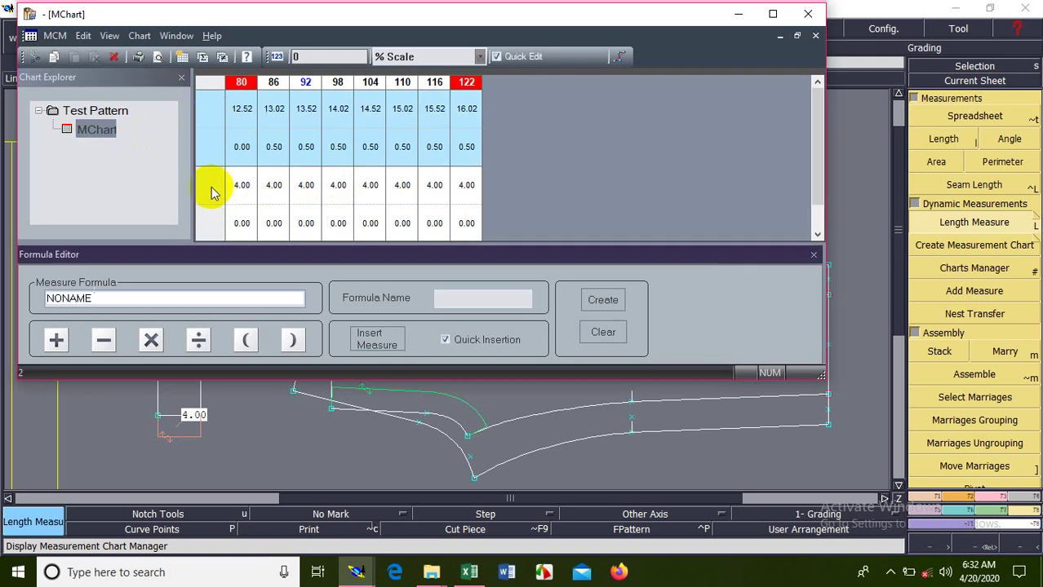
click(57, 339)
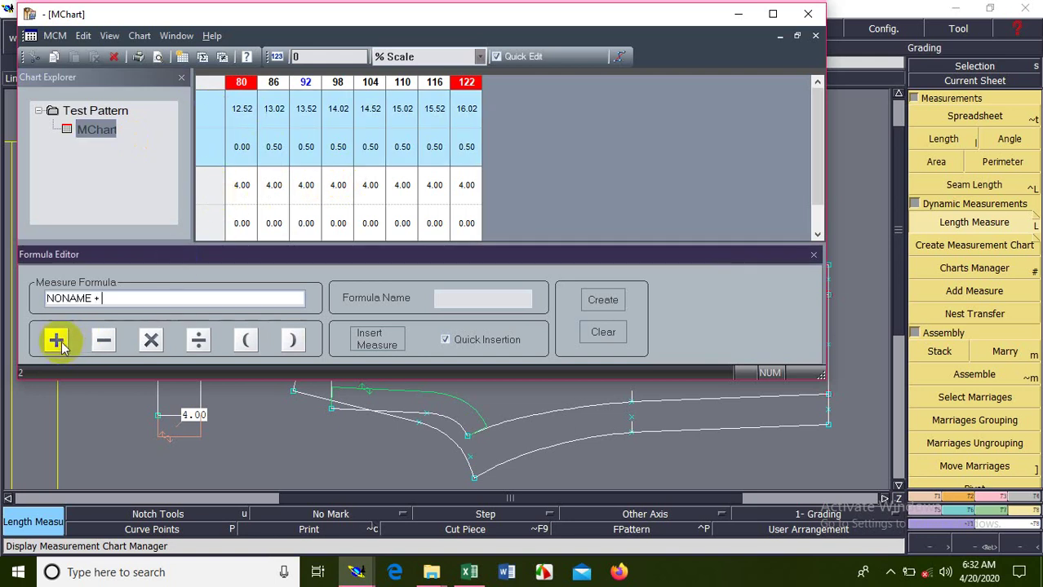
click(206, 195)
click(598, 298)
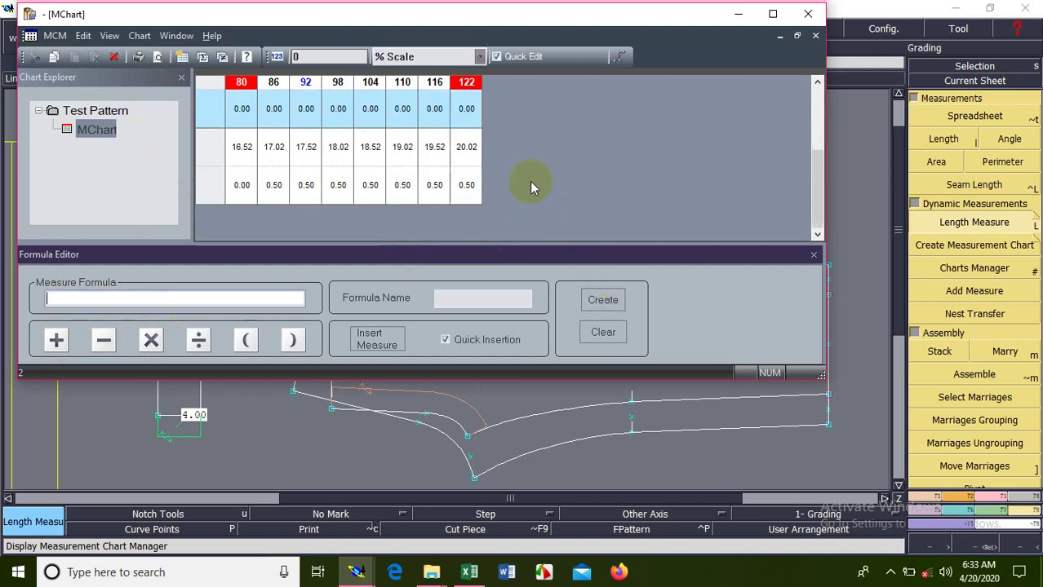
click(241, 147)
Compare Excel's front body lengths for sizes 80–122 (16.5 to 20) with the summed measure.
click(481, 576)
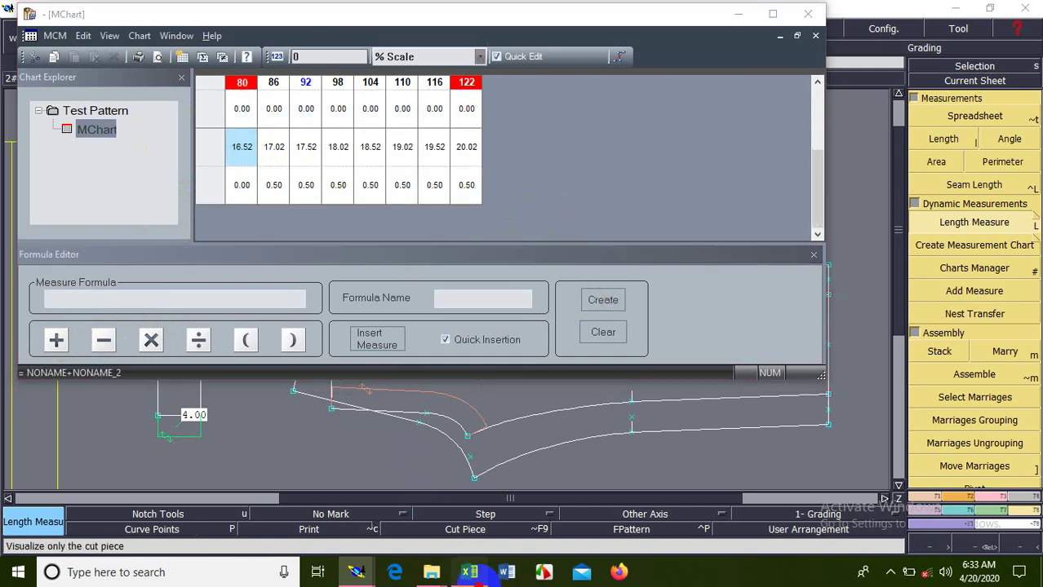
click(236, 412)
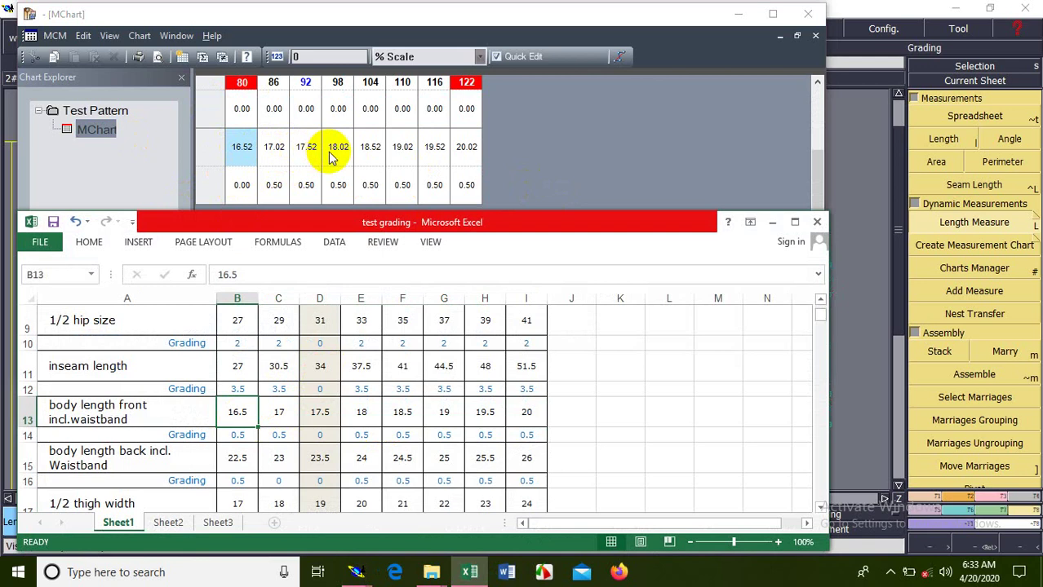
click(278, 412)
click(319, 412)
click(350, 412)
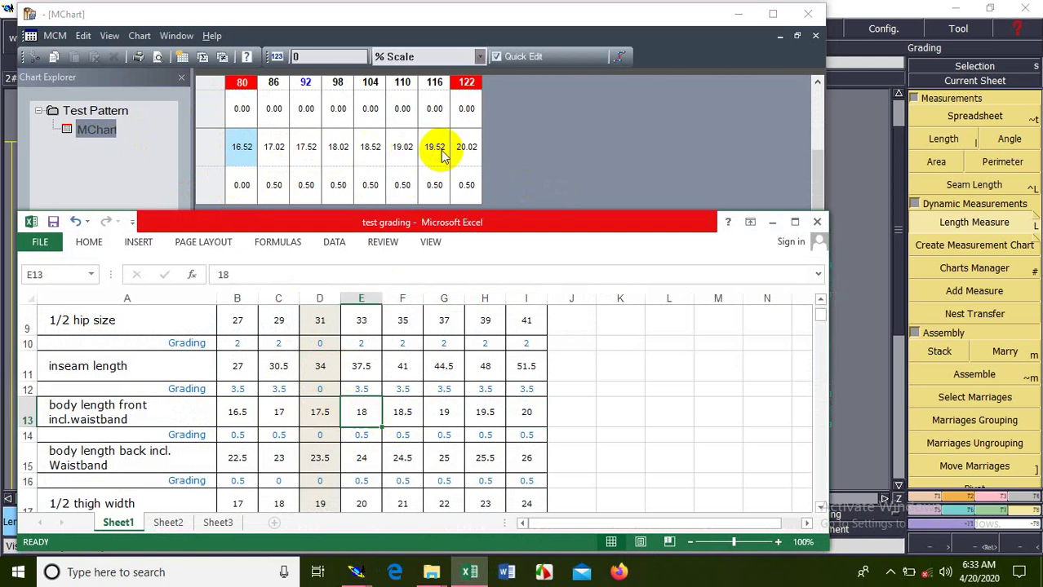
click(404, 412)
click(449, 412)
click(482, 412)
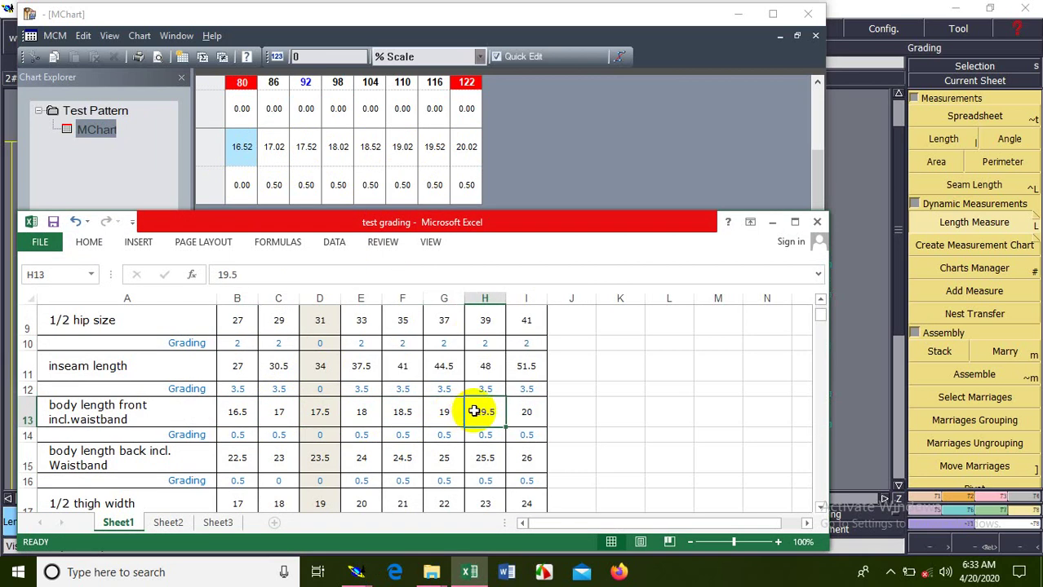
click(524, 412)
Delete the MChart measurement chart and return to the pattern sheet.
scroll(406, 396, down, 1)
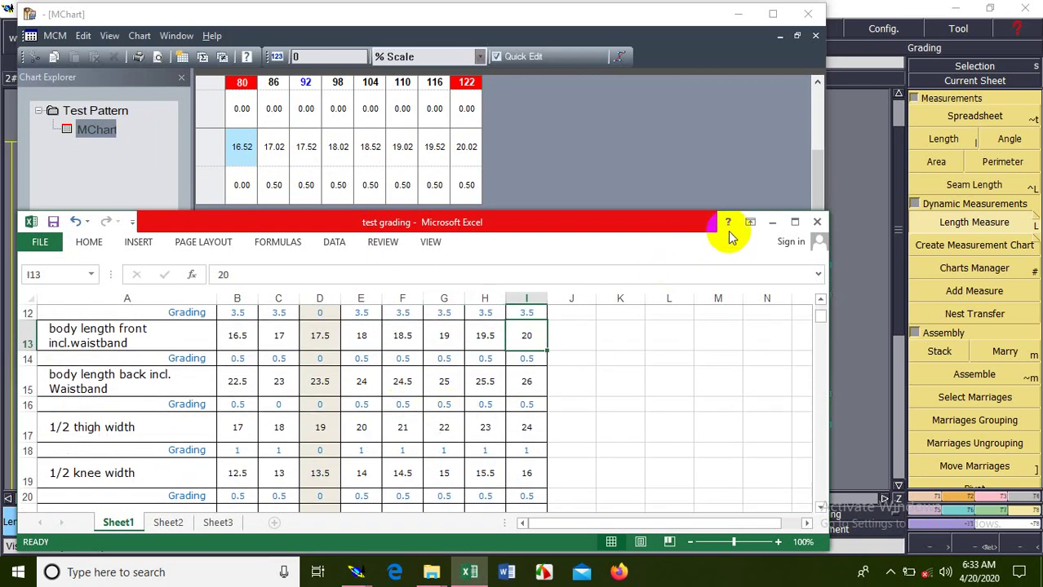
click(772, 222)
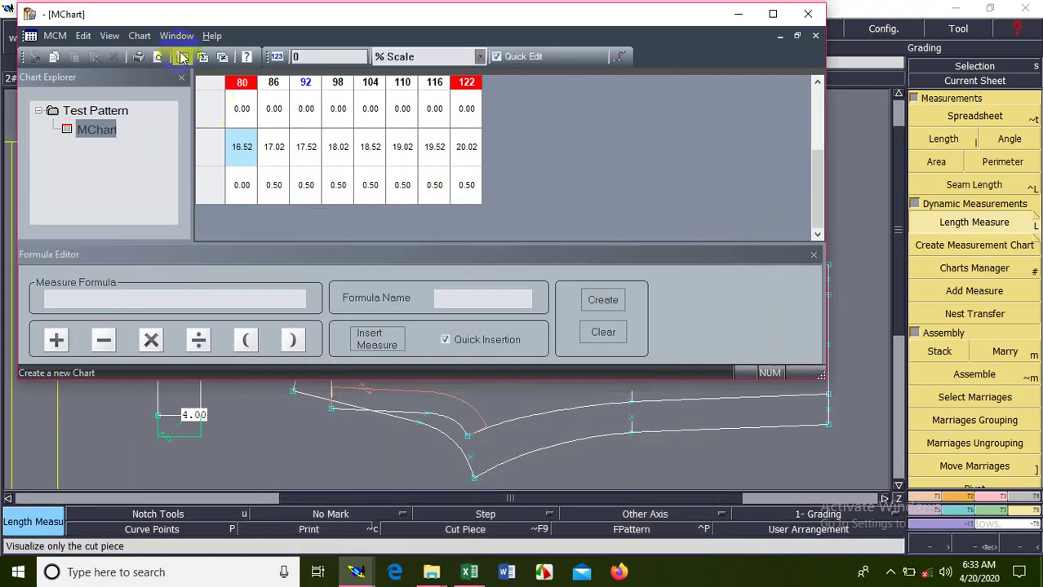
right_click(96, 128)
click(163, 191)
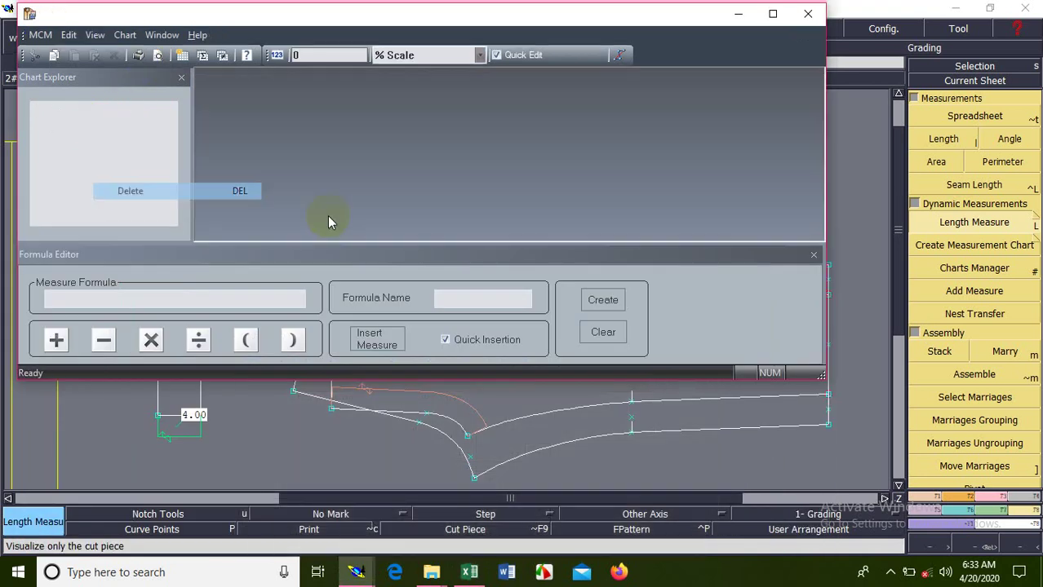
click(738, 14)
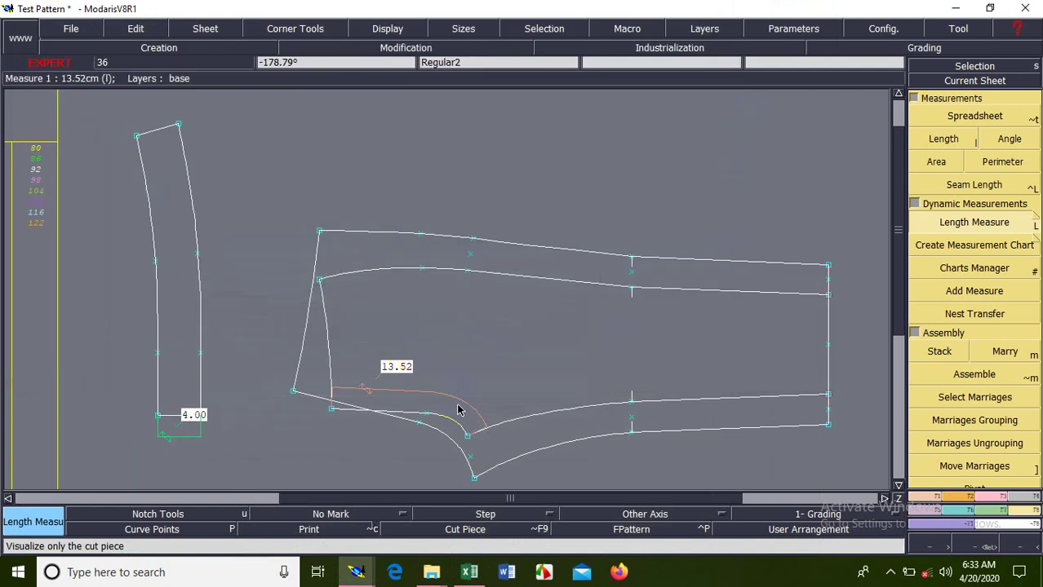
Delete the old 13.52 length measure and the 4.00 measure on the narrow piece.
key(Delete)
click(431, 395)
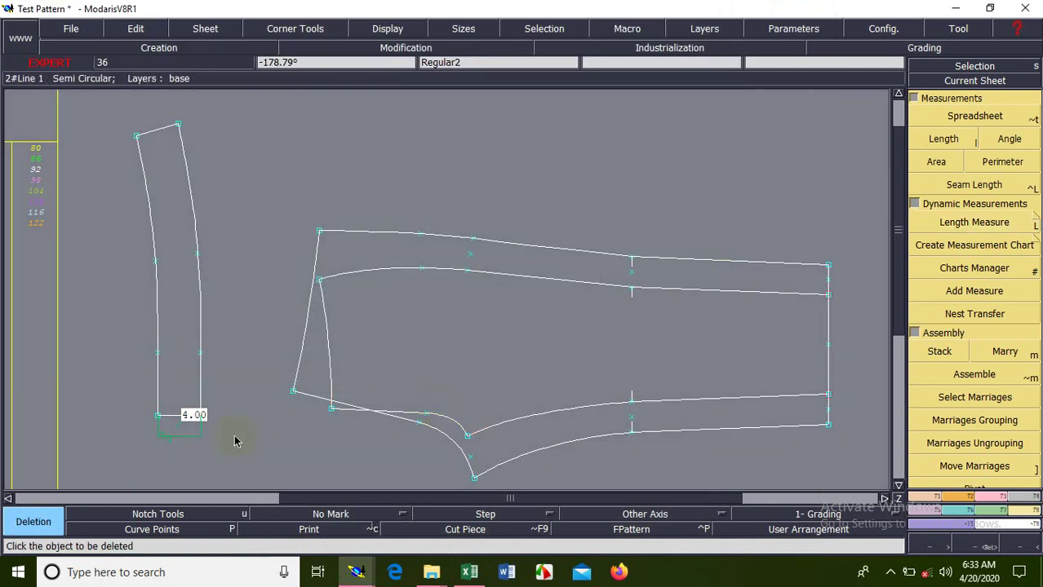
click(183, 433)
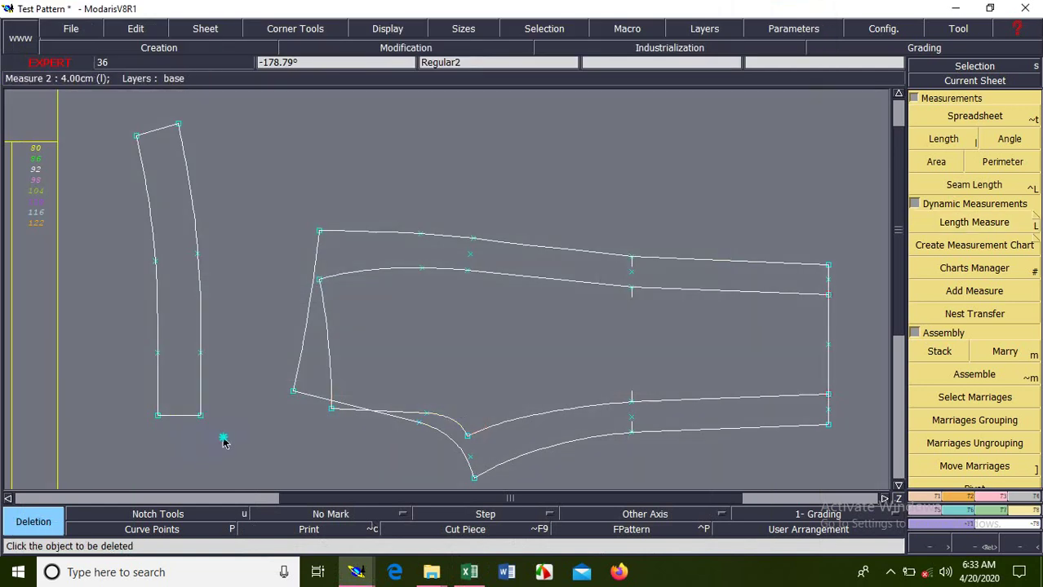
Add a 19.75 length measure on the lower curve and a 4.00 measure across the narrow piece's full bottom edge.
key(shift+l)
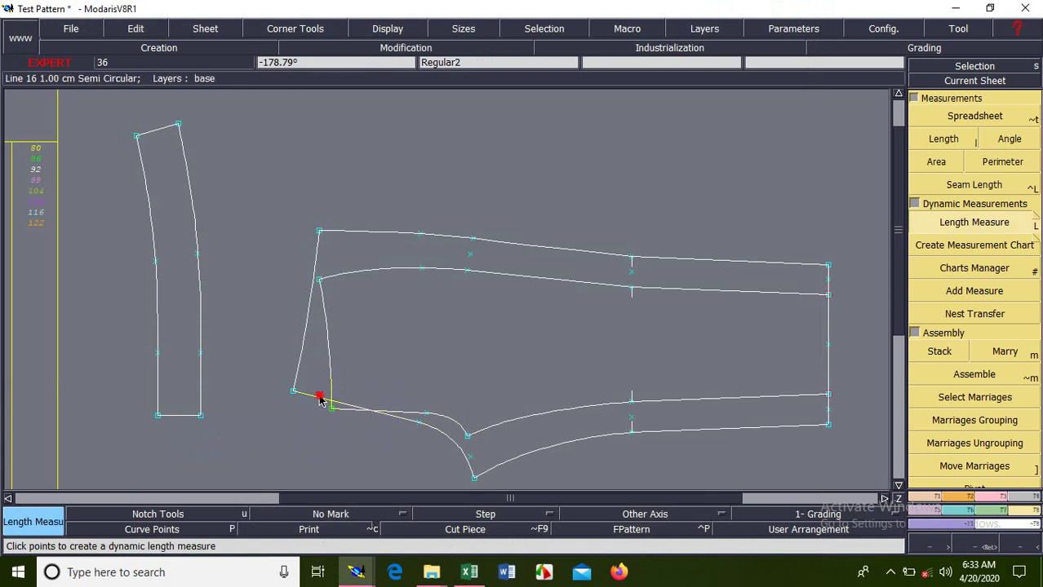
click(280, 468)
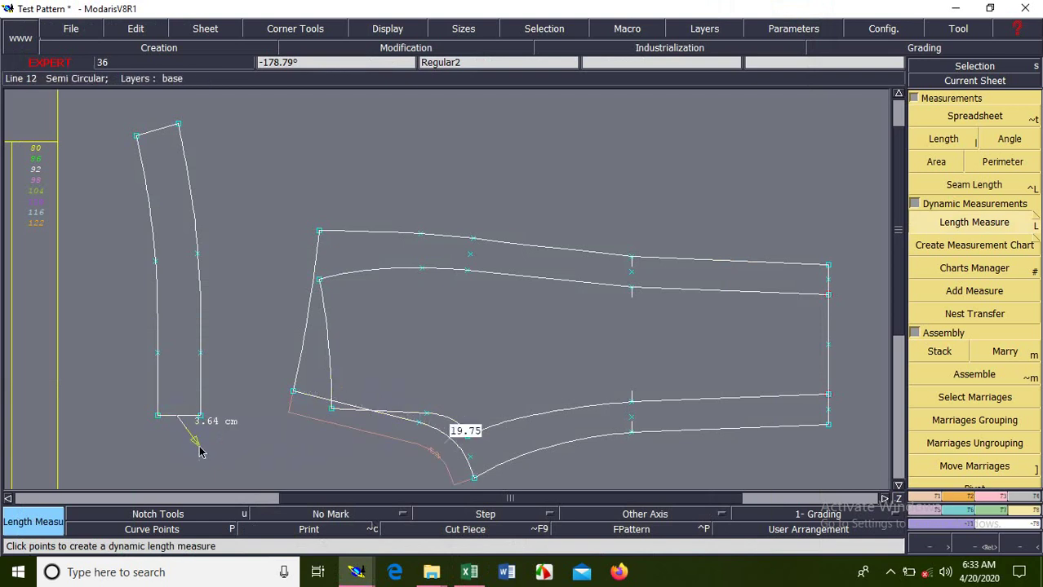
click(200, 450)
key(ctrl+z)
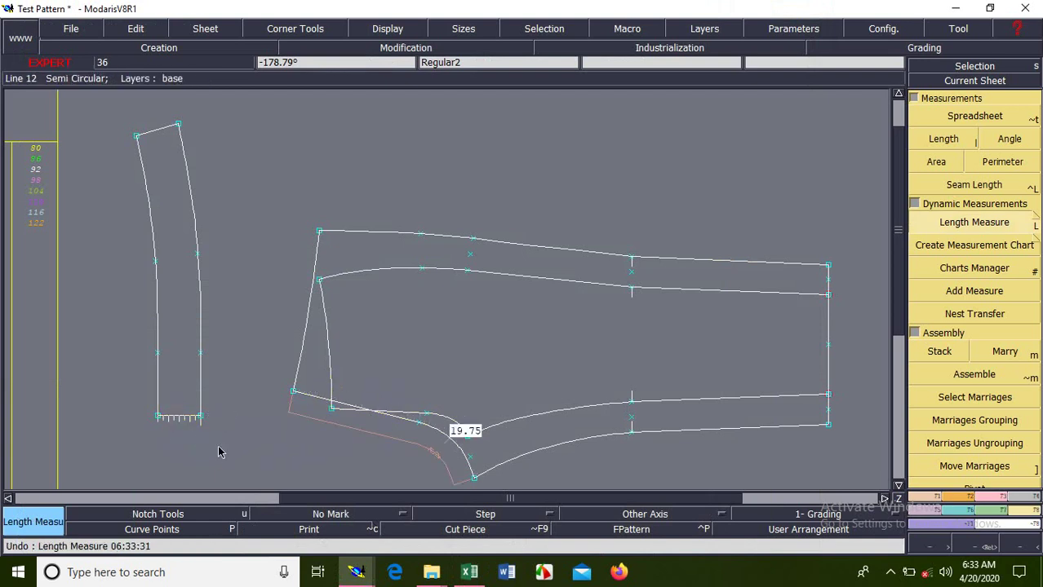
click(219, 451)
In MChart, create a NONAME + NONAME_2 summed measure row starting at 22.79.
click(988, 289)
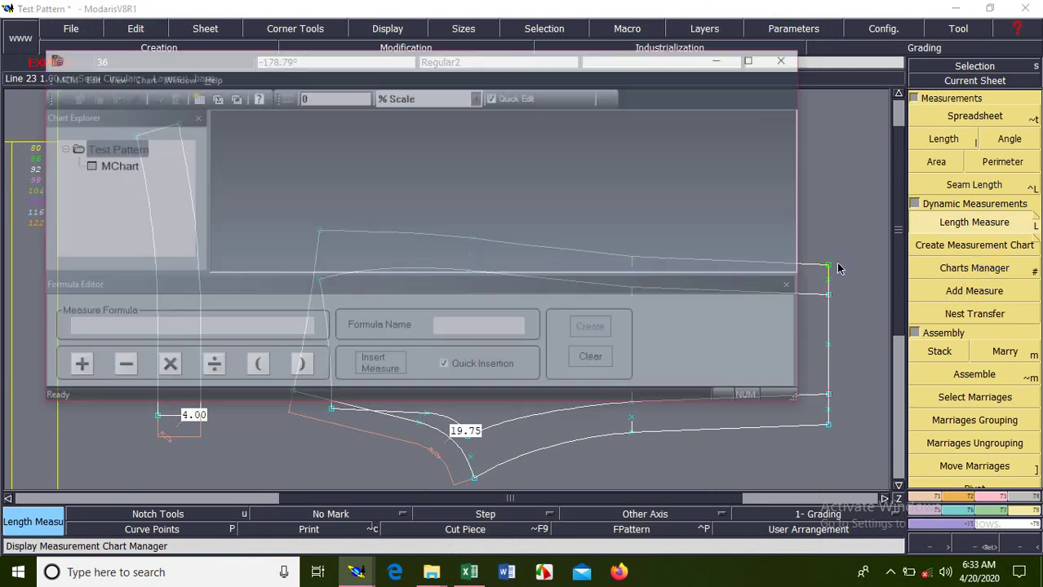
double_click(92, 129)
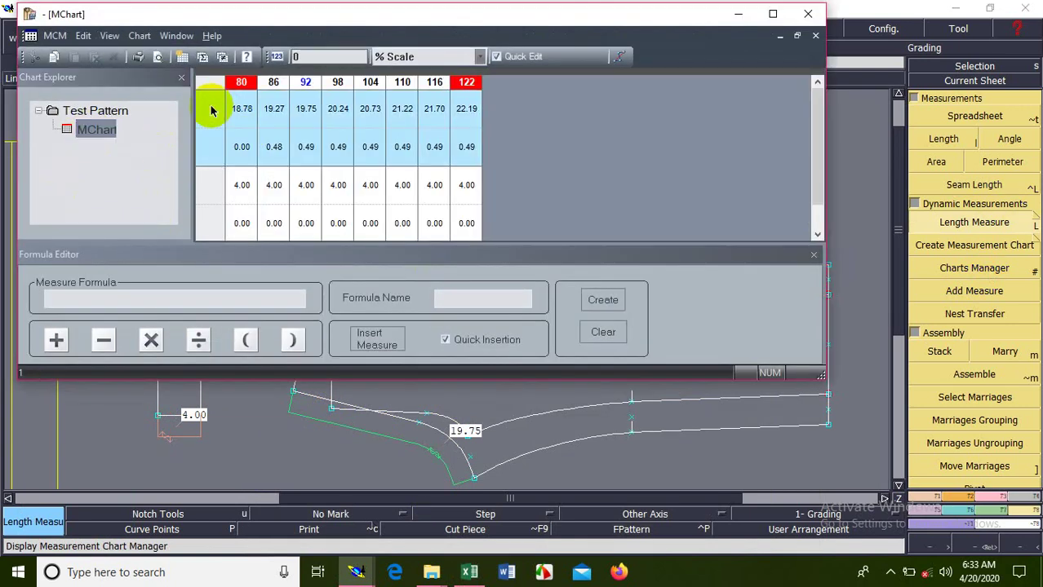
click(211, 110)
click(55, 339)
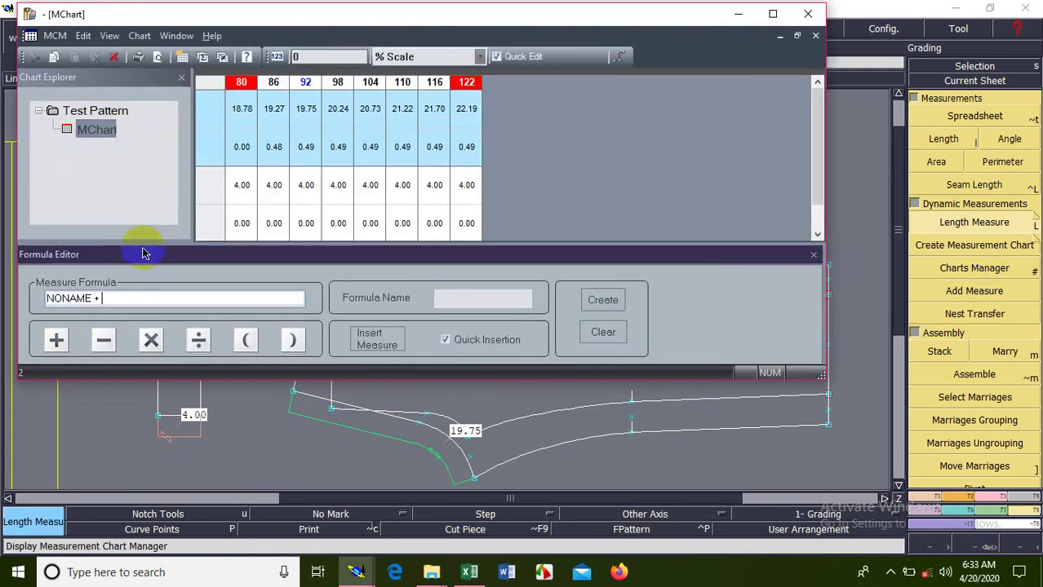
click(210, 192)
click(579, 299)
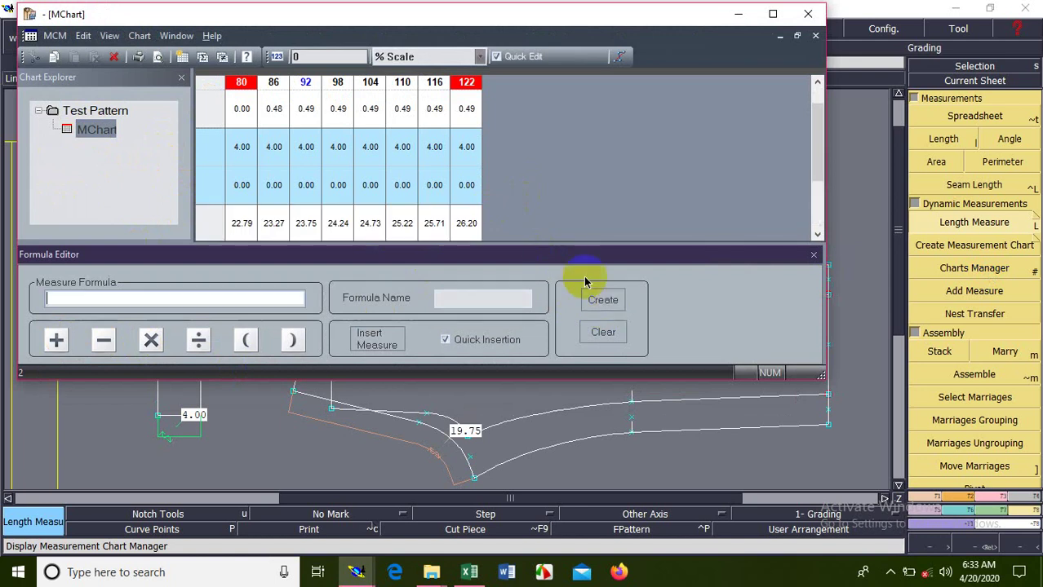
click(241, 146)
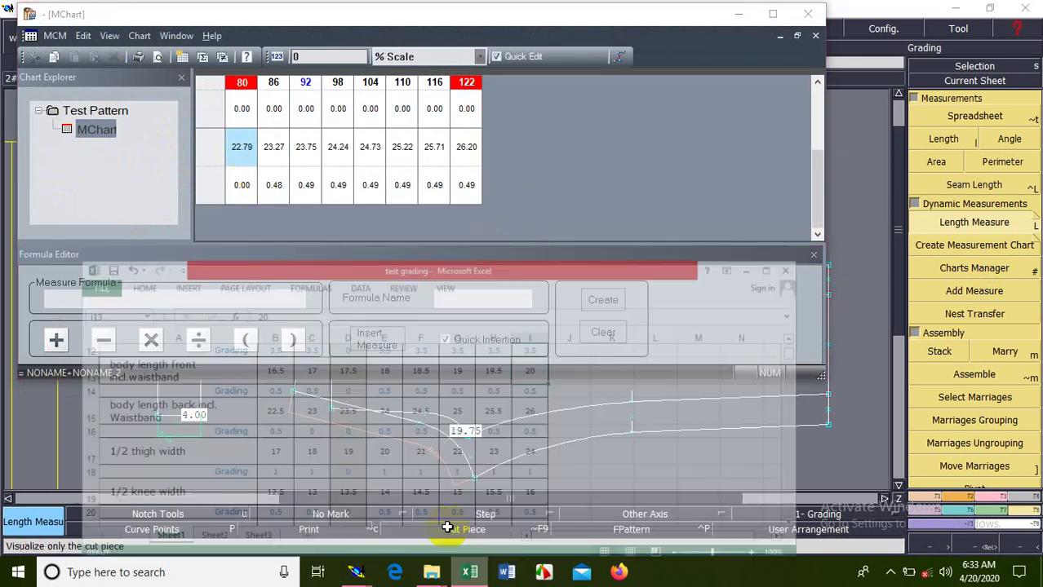
Compare the sum with Excel's back body lengths, 22.5 to 26, then minimise Excel.
click(469, 572)
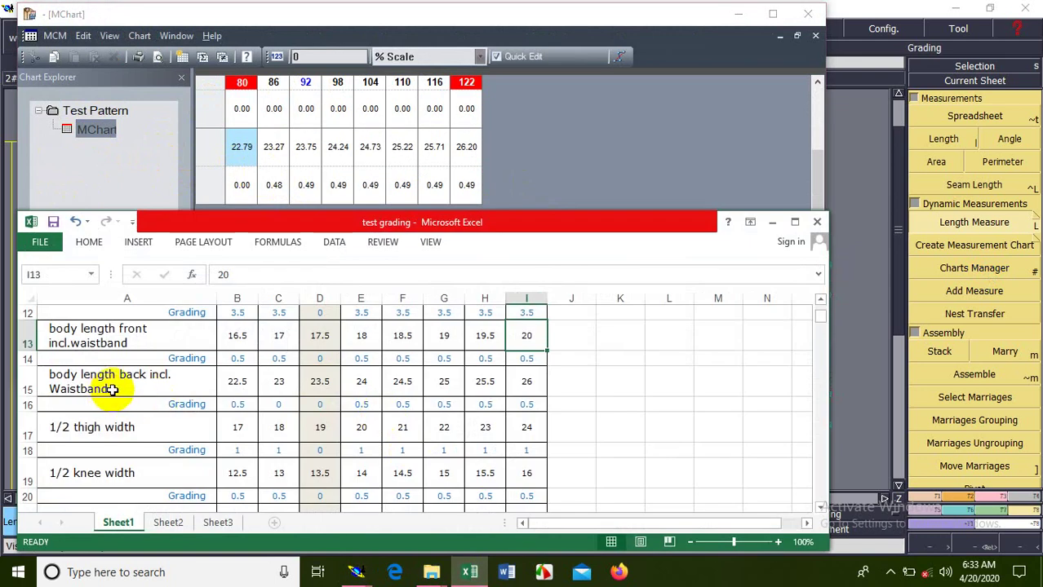
click(233, 383)
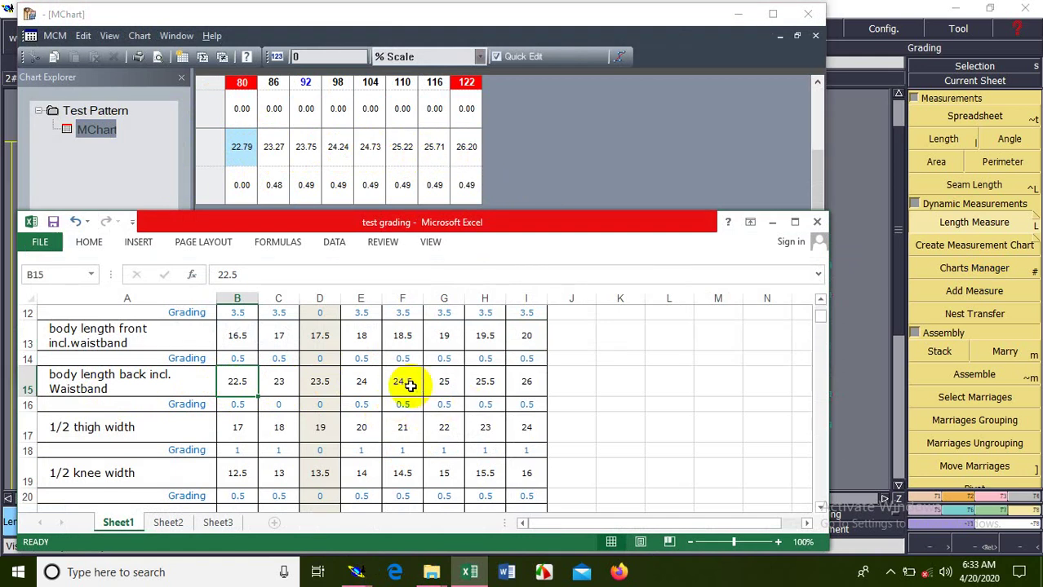
click(409, 385)
click(445, 380)
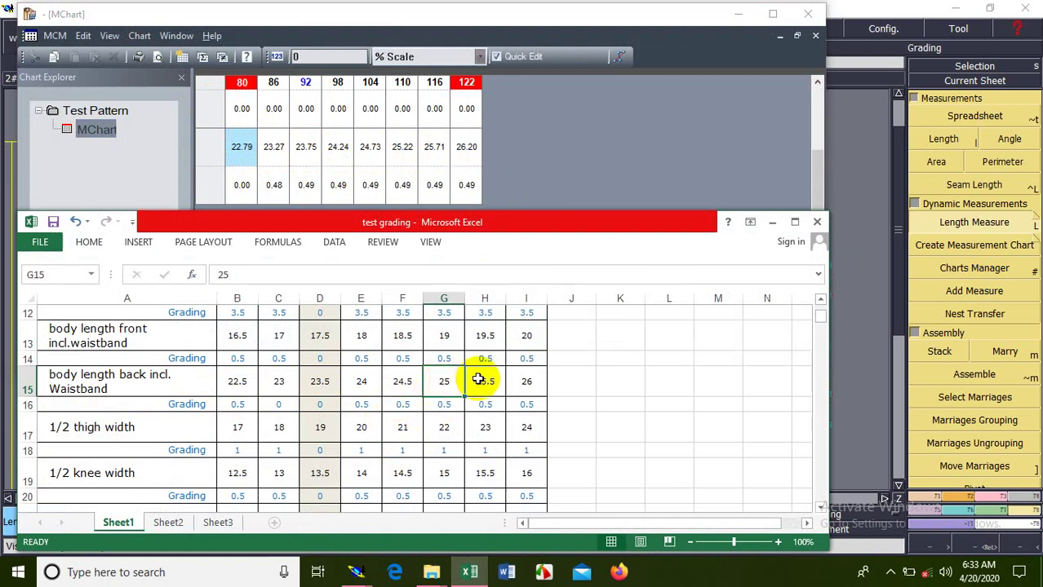
click(489, 381)
click(522, 381)
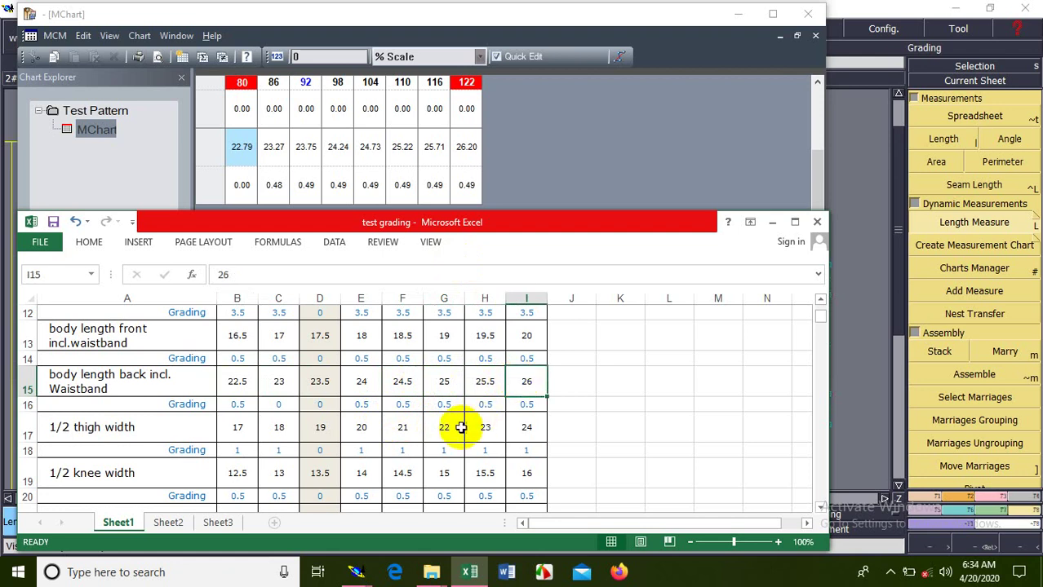
click(772, 222)
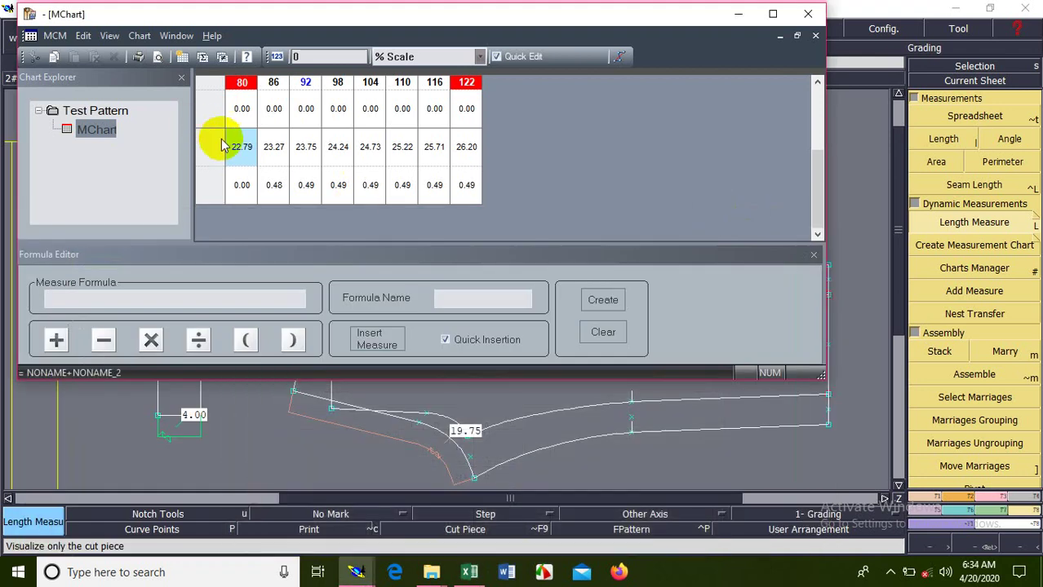
Delete the MChart measurement chart and minimise the Charts Manager.
scroll(218, 131, up, 1)
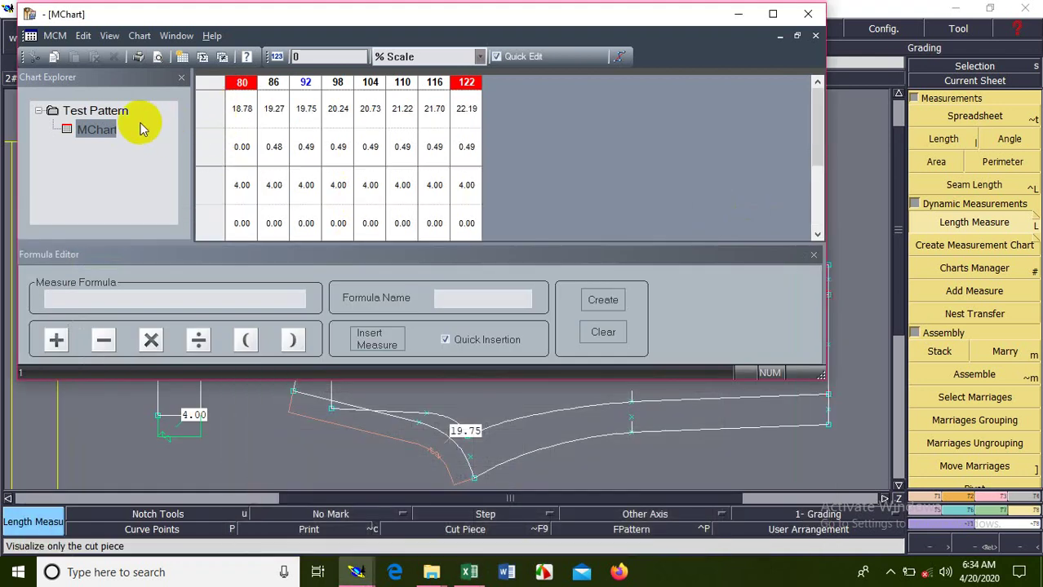
right_click(107, 128)
click(146, 191)
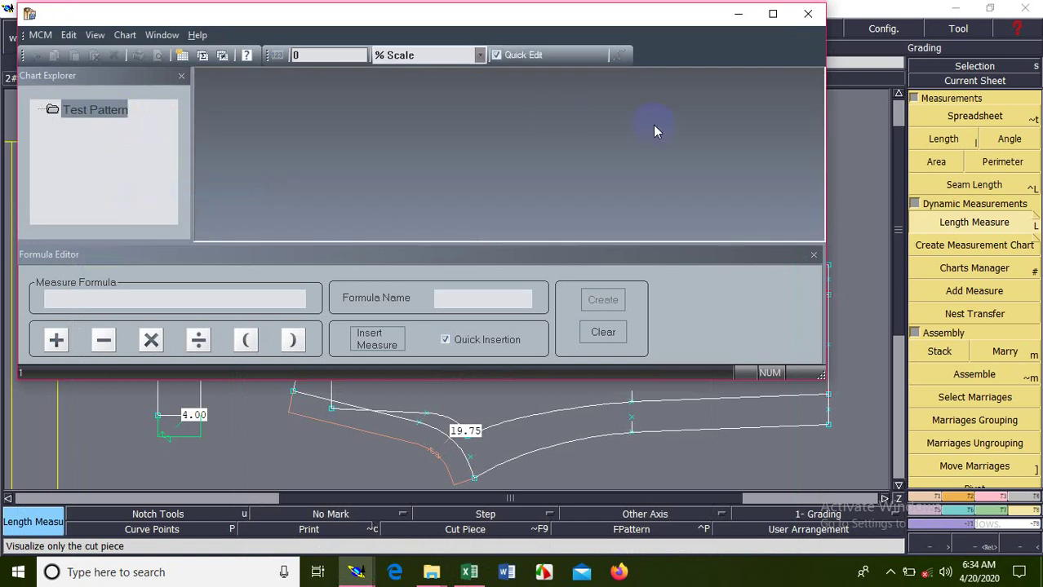
click(737, 14)
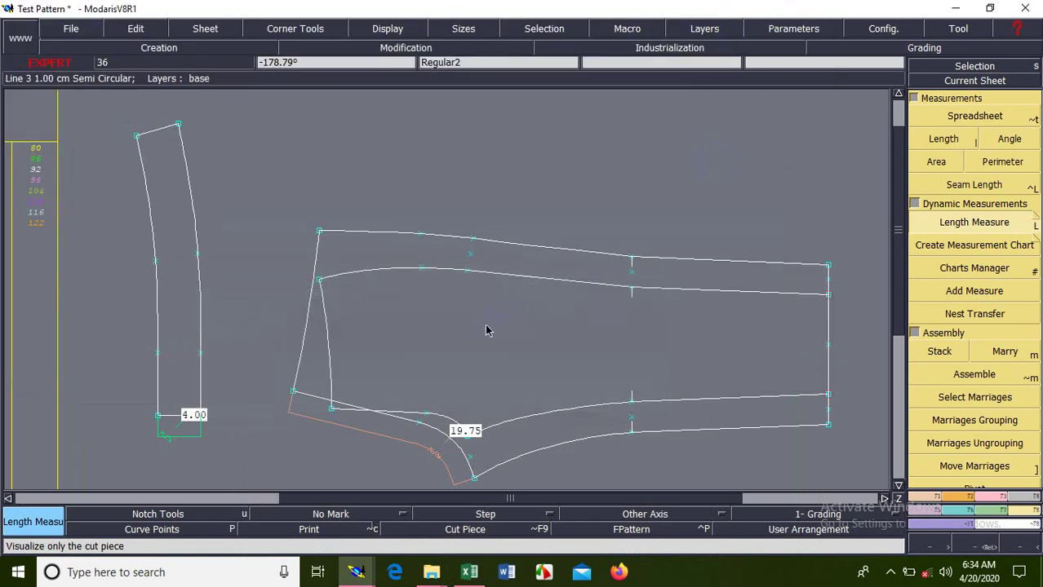
Remove the length measures, glance at the Excel table, and bring up the Points/Lines tools.
key(Delete)
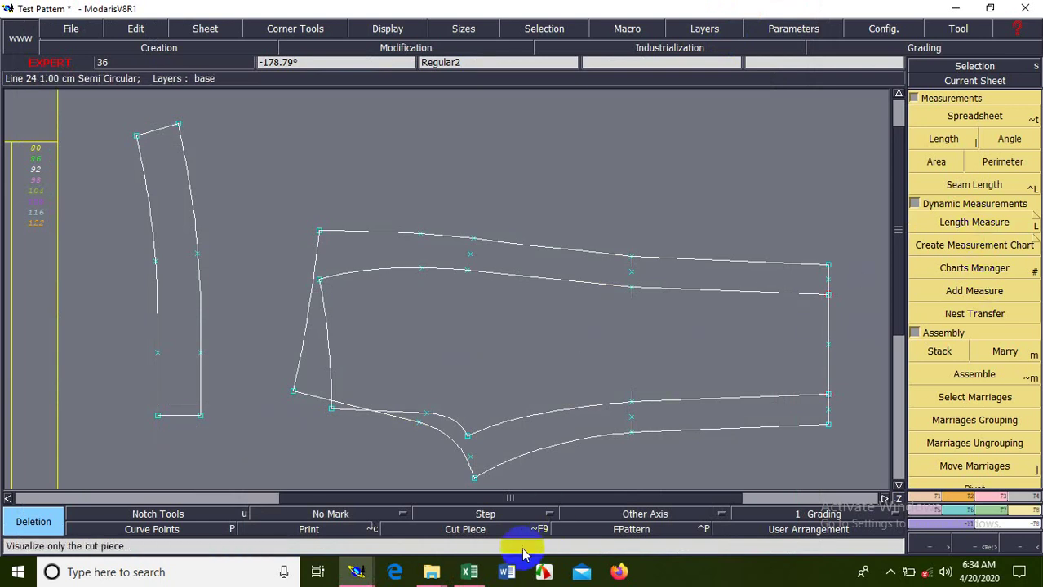
click(469, 572)
scroll(130, 425, down, 1)
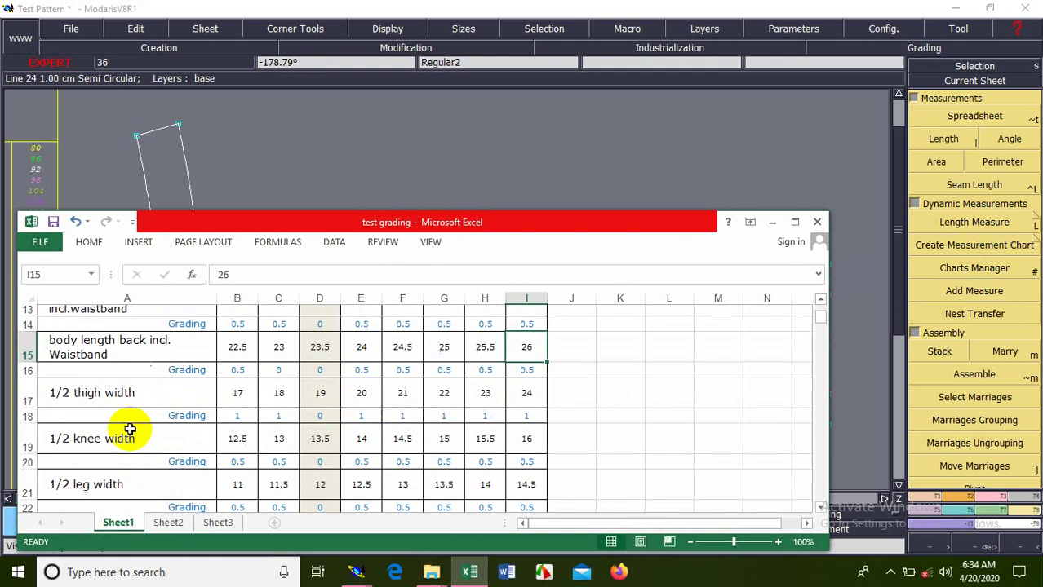
click(771, 222)
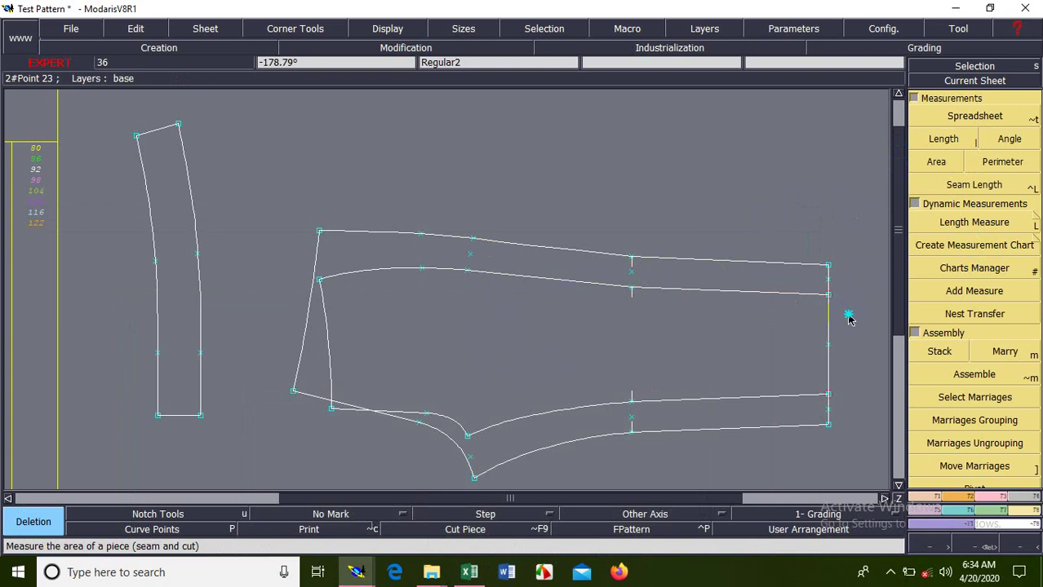
click(907, 512)
click(932, 511)
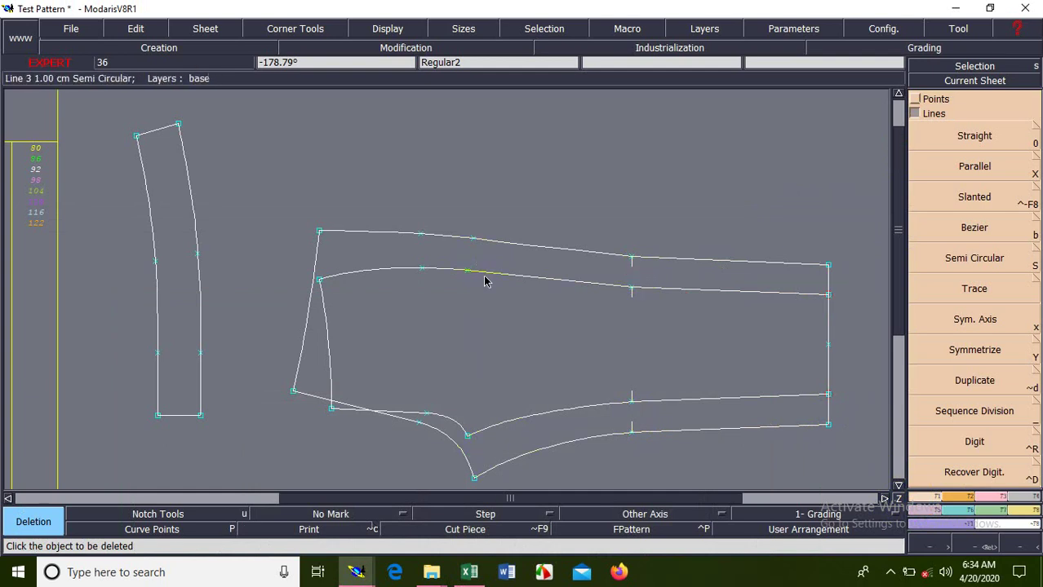
With Division, halve the first three segments of the trouser piece.
click(926, 101)
click(974, 324)
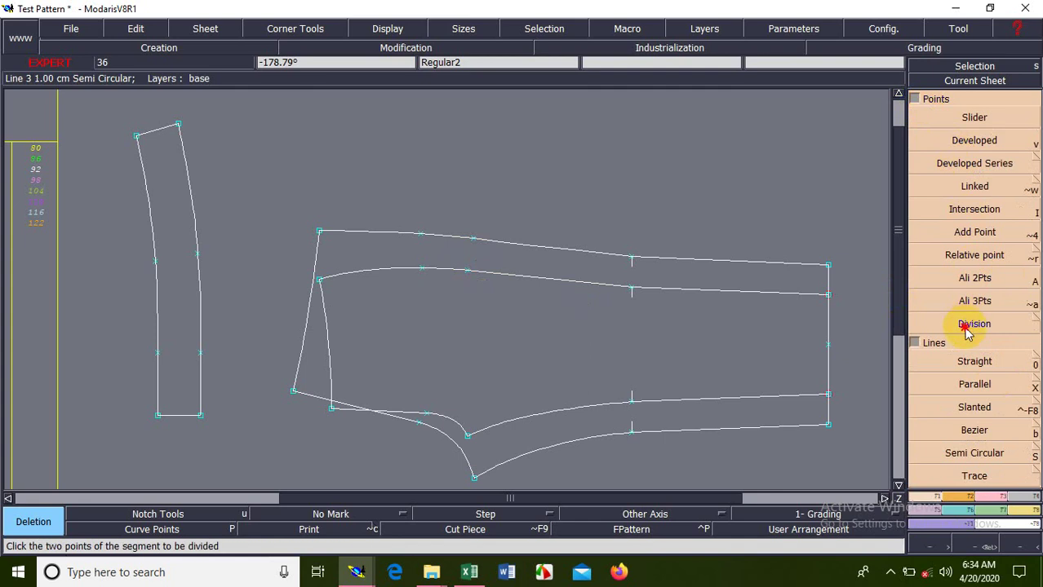
click(475, 479)
click(467, 434)
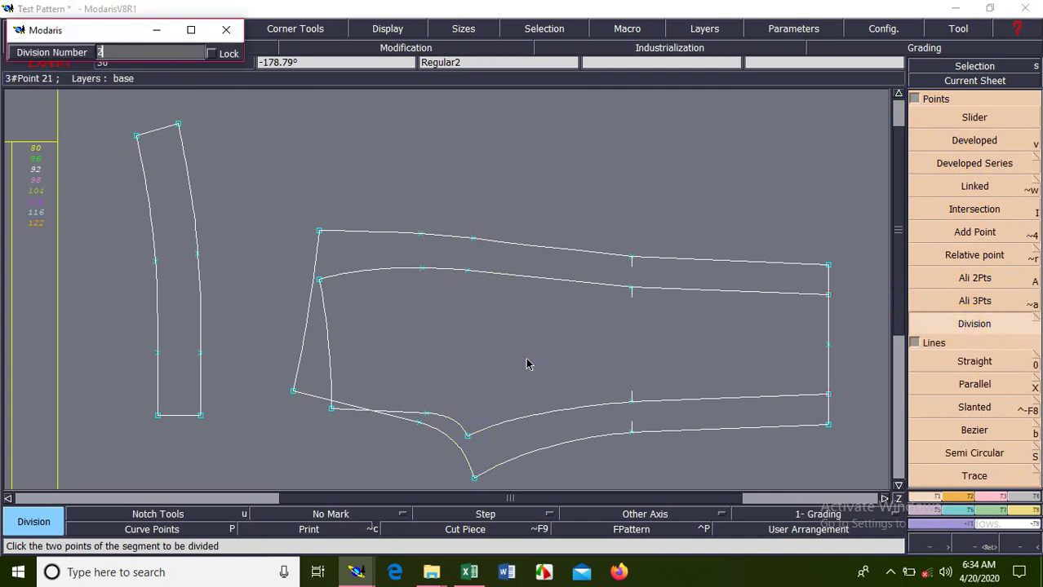
key(Return)
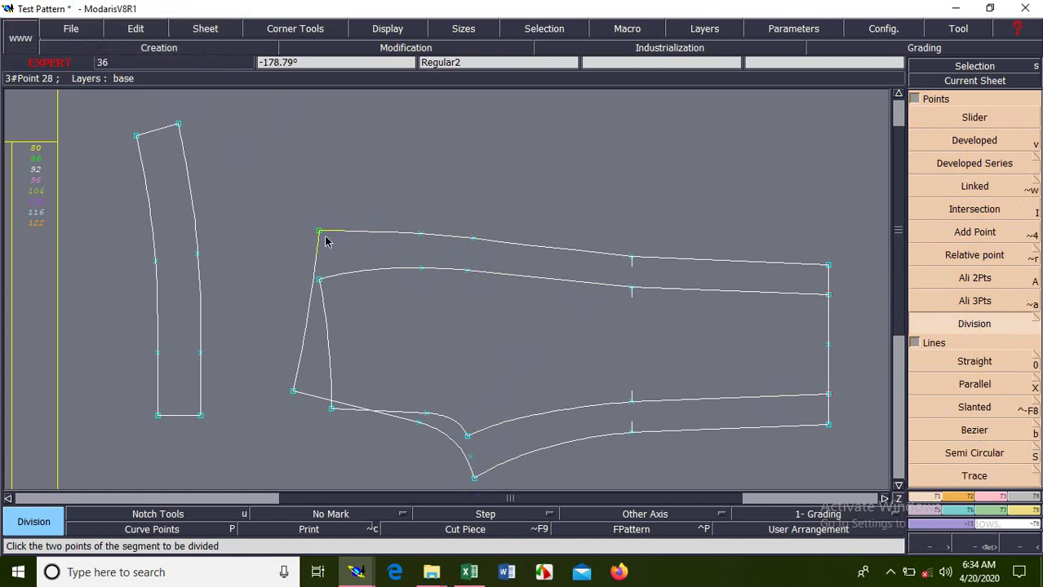
click(475, 241)
key(Return)
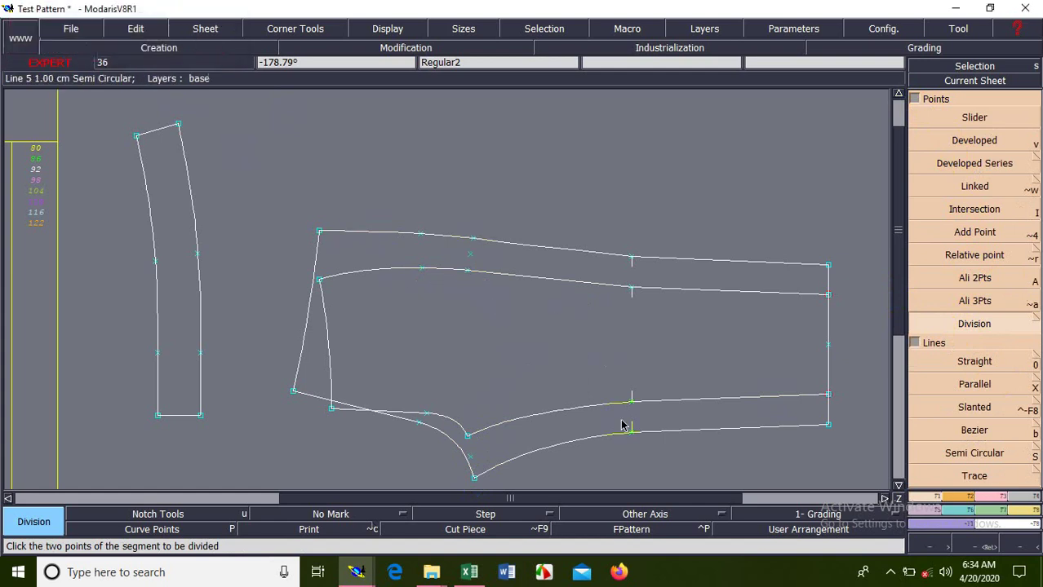
click(633, 433)
click(631, 402)
key(Return)
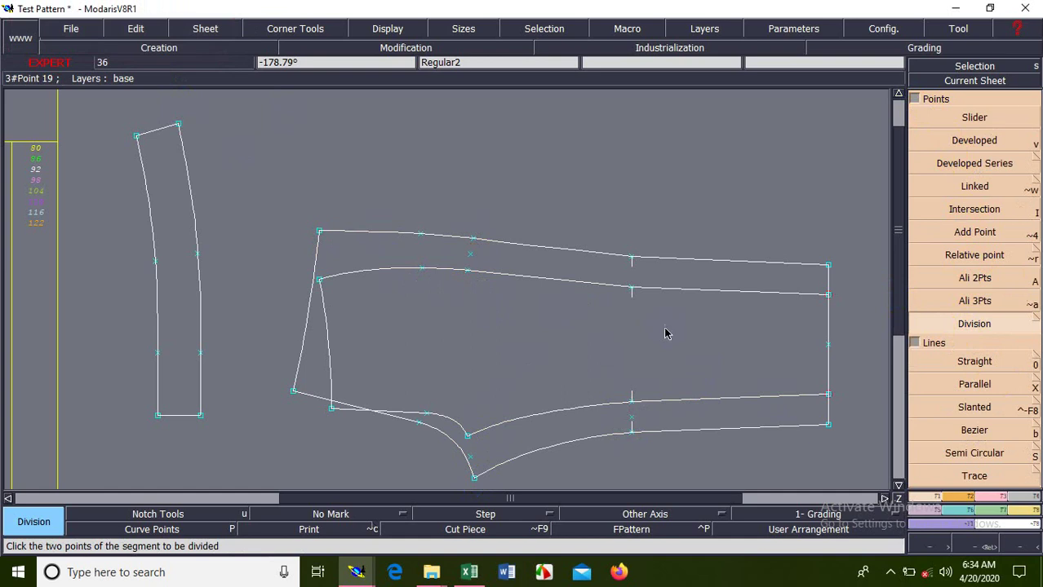
Halve three more segments, including the upper and lower right-edge segments.
click(632, 259)
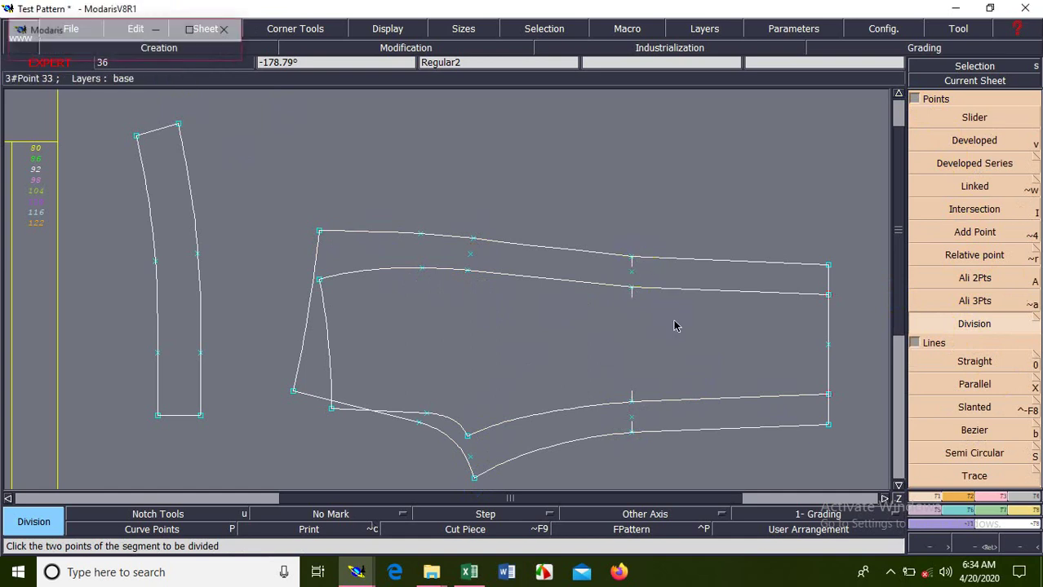
key(Return)
click(829, 297)
click(829, 265)
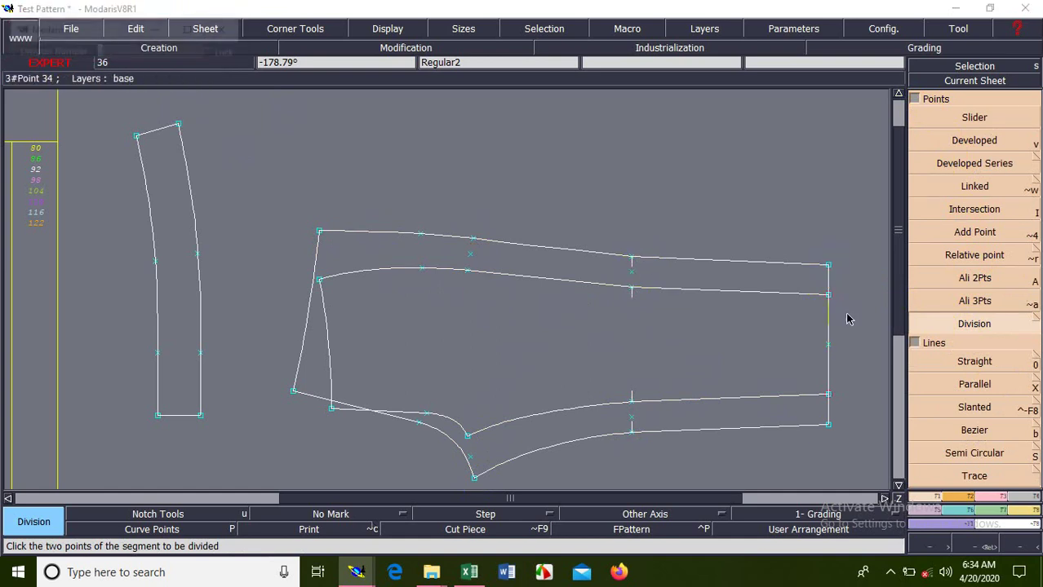
key(Return)
click(828, 425)
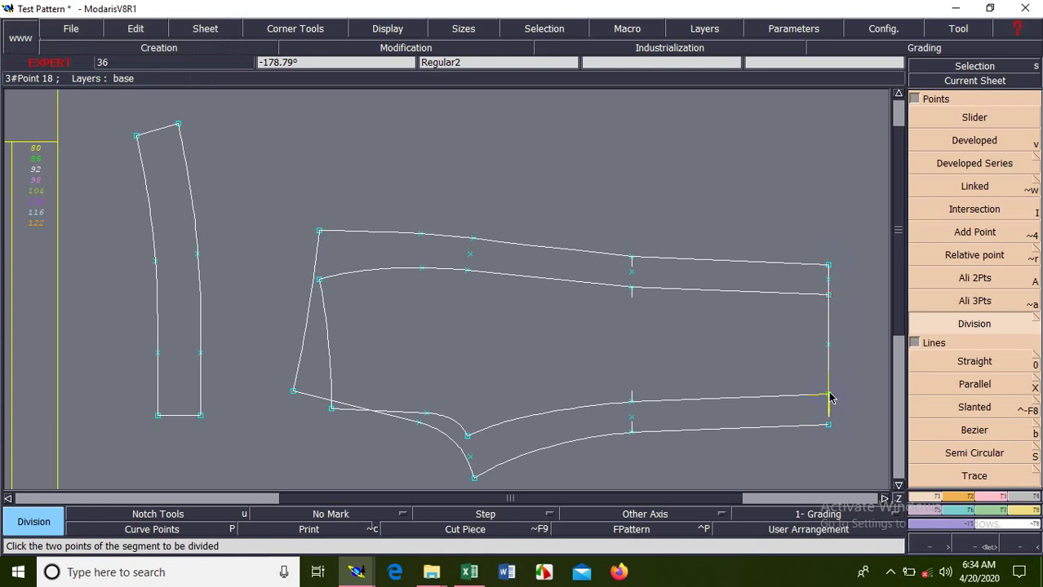
click(828, 397)
key(Return)
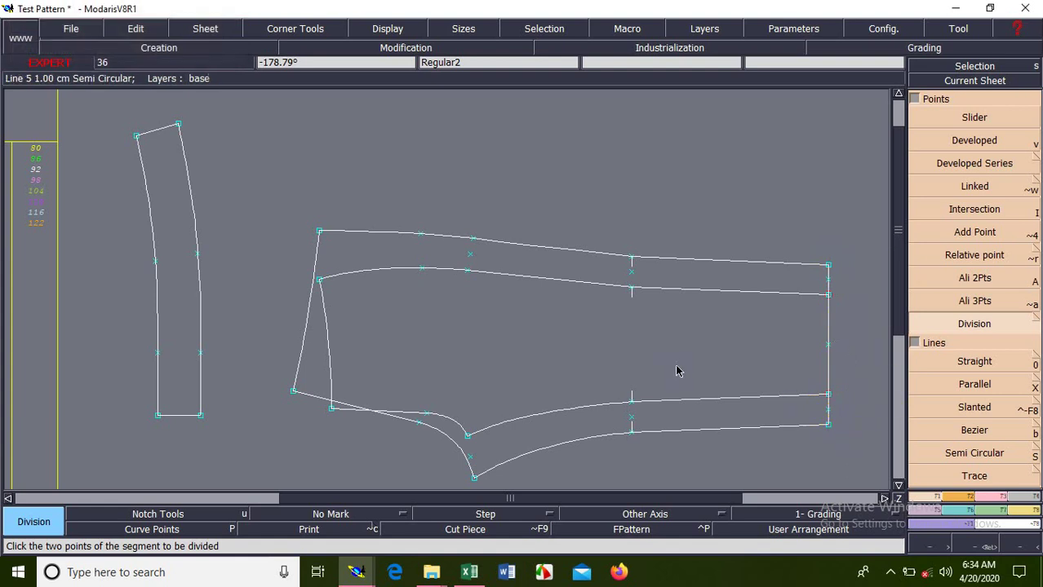
Add an 18.90 length measure from the crotch point to the waist curve.
click(1033, 525)
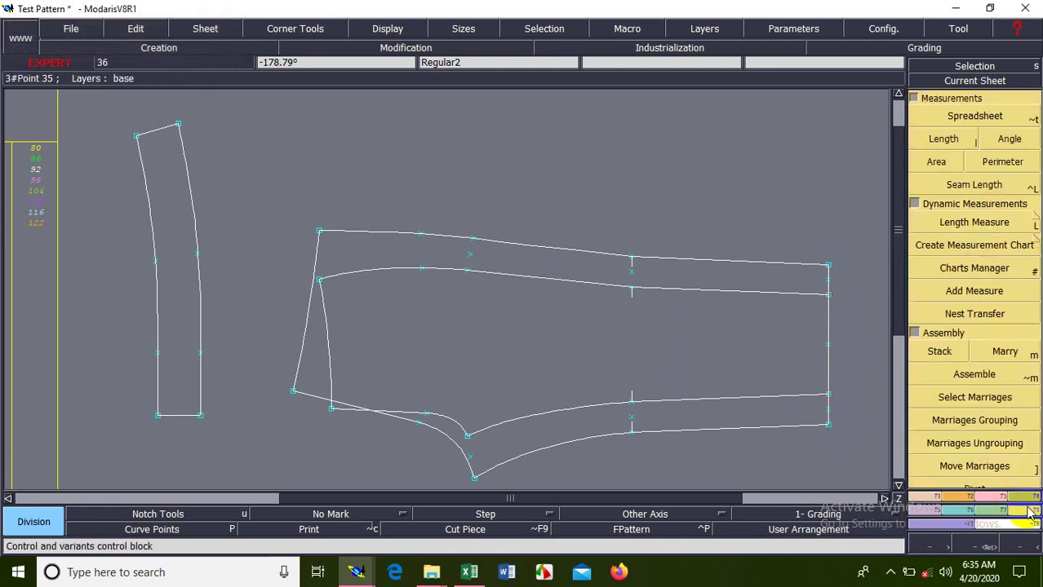
click(968, 232)
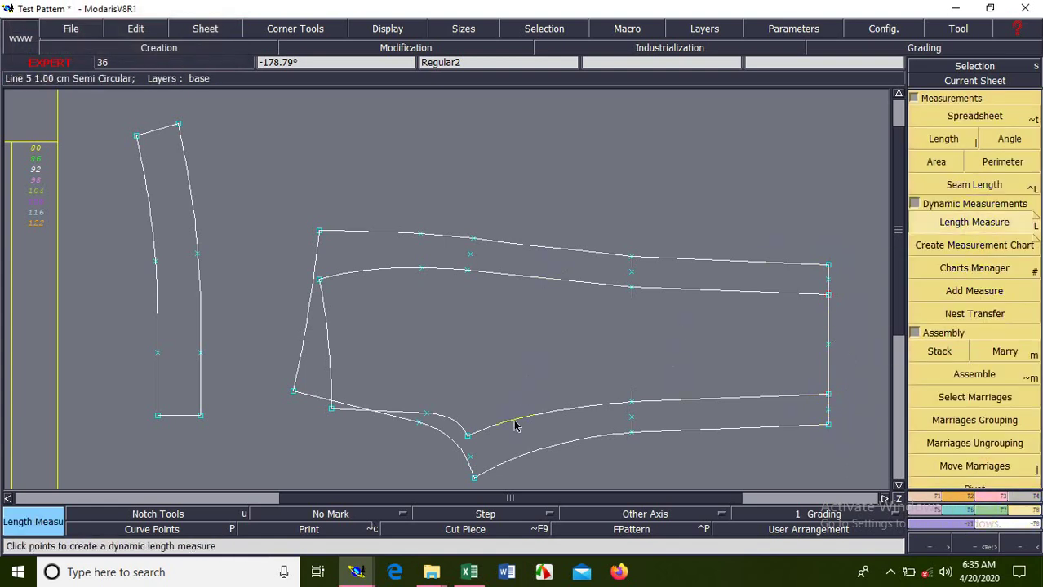
click(468, 454)
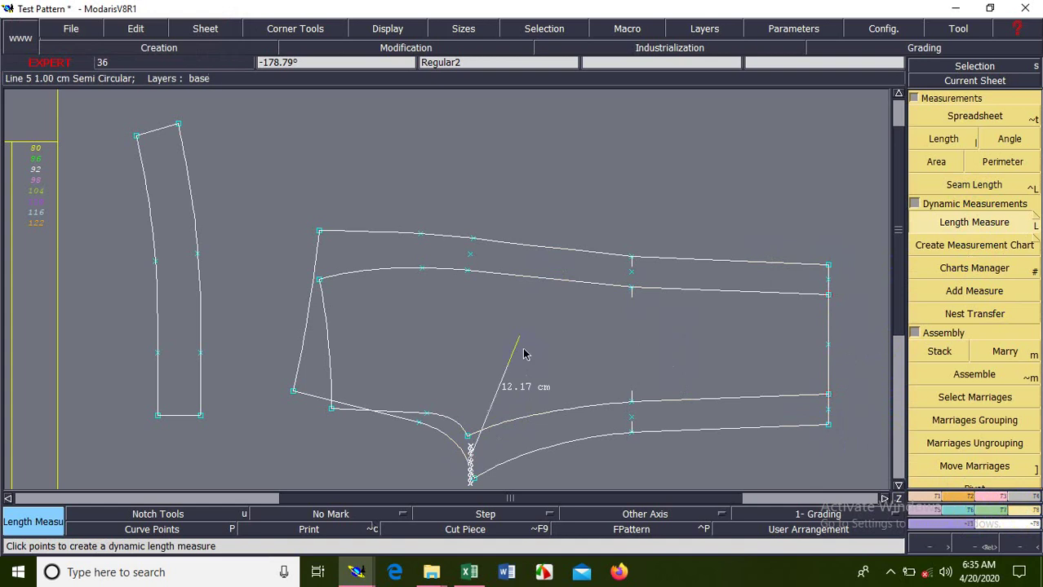
click(473, 268)
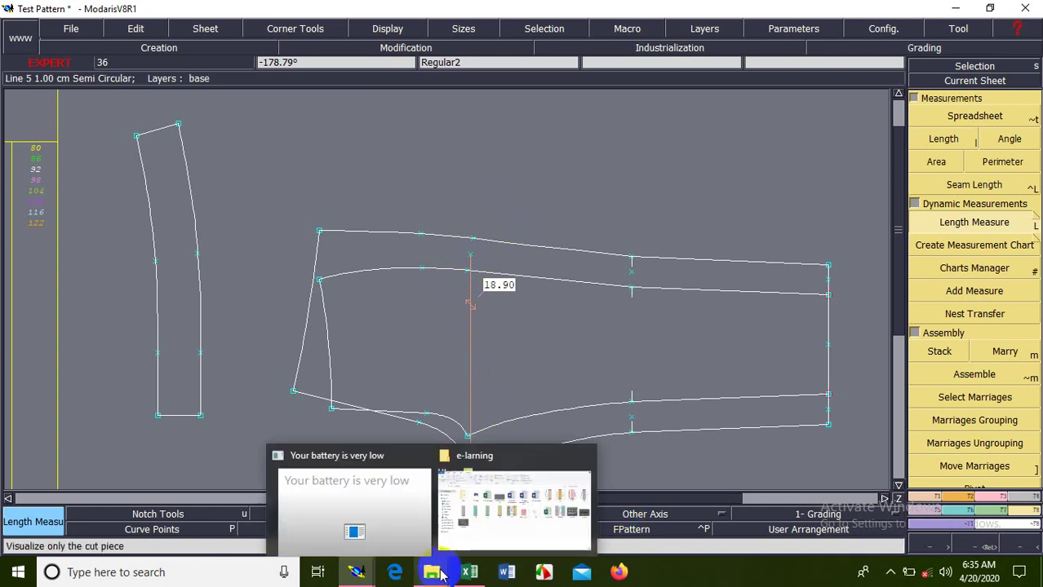
Compare the measure's MChart values (16.90–23.90) with Excel's 1/2 thigh width row across sizes 80–122.
click(964, 269)
double_click(88, 128)
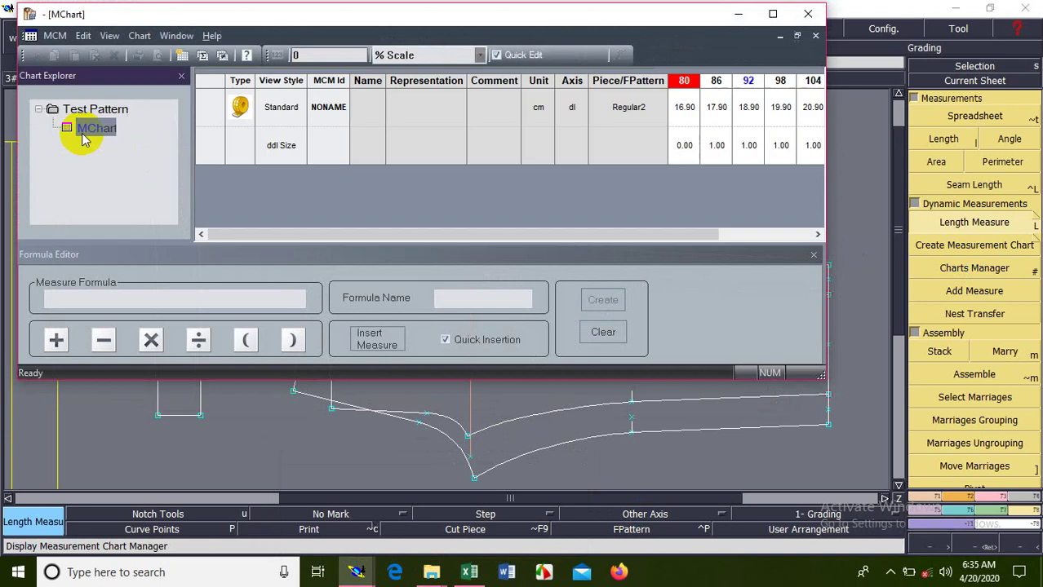
click(469, 572)
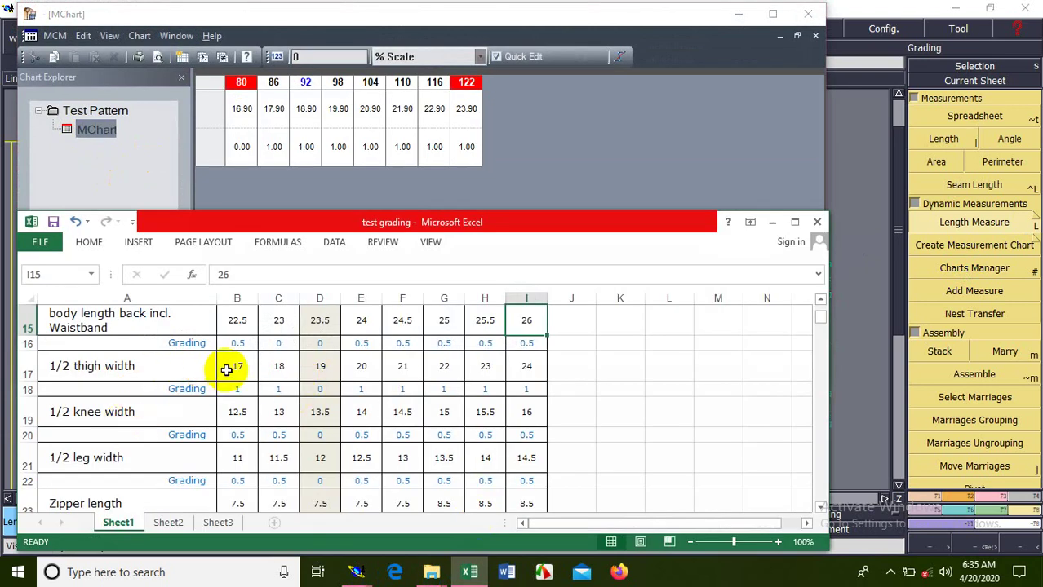
click(237, 367)
click(278, 366)
click(318, 366)
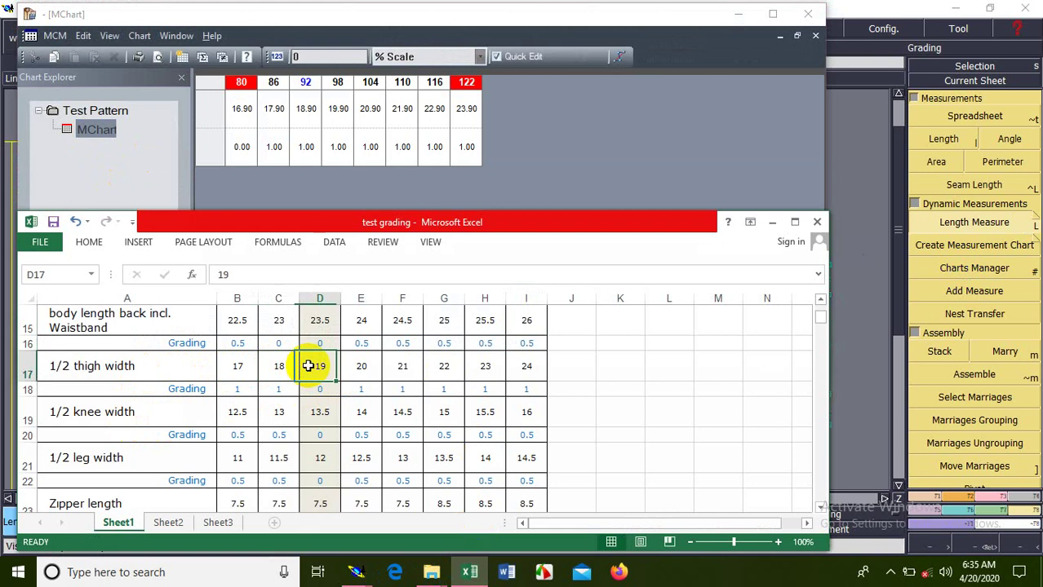
click(361, 365)
click(402, 366)
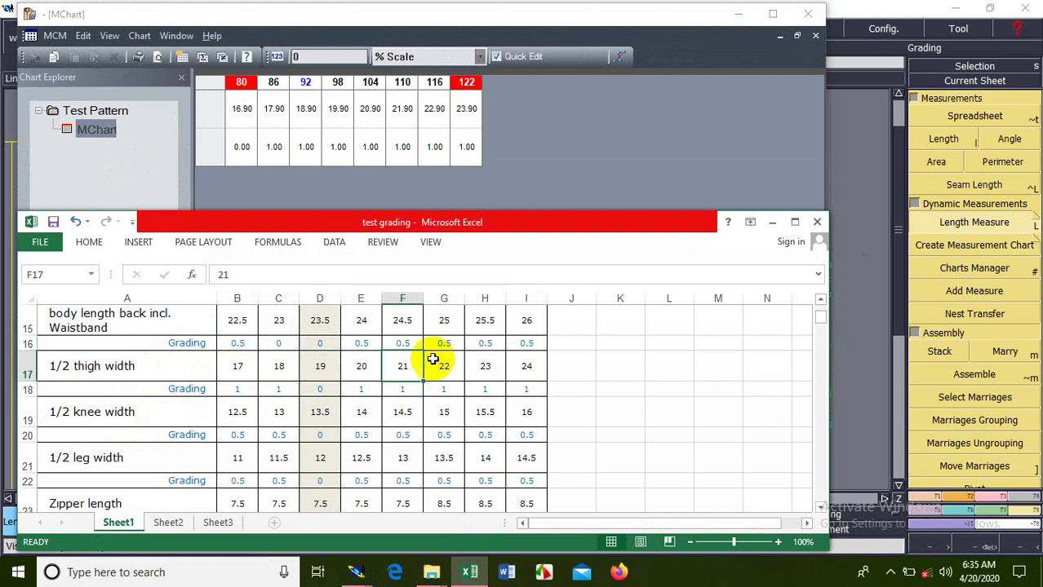
click(443, 365)
click(484, 365)
click(513, 359)
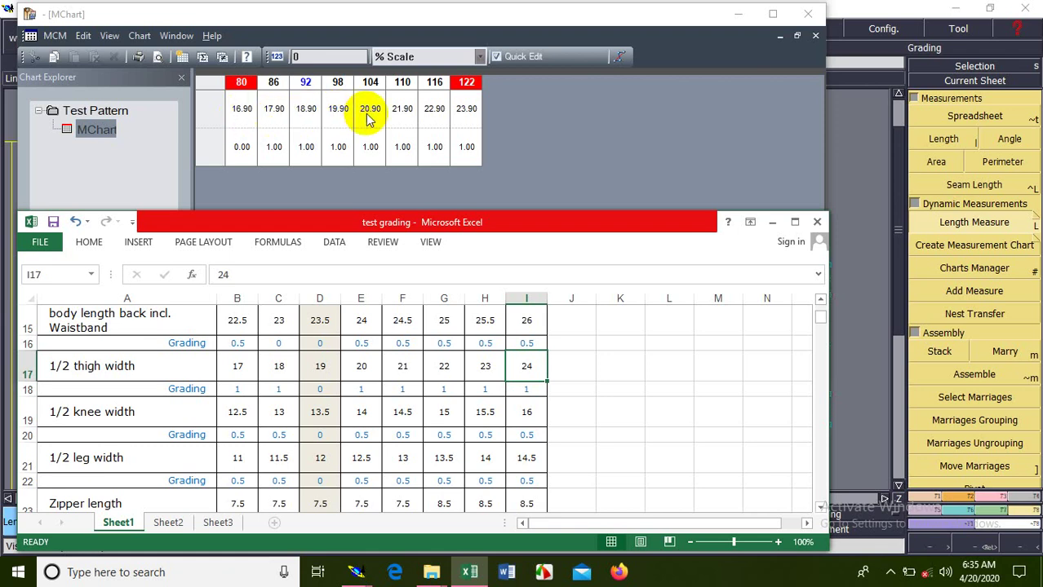
click(308, 119)
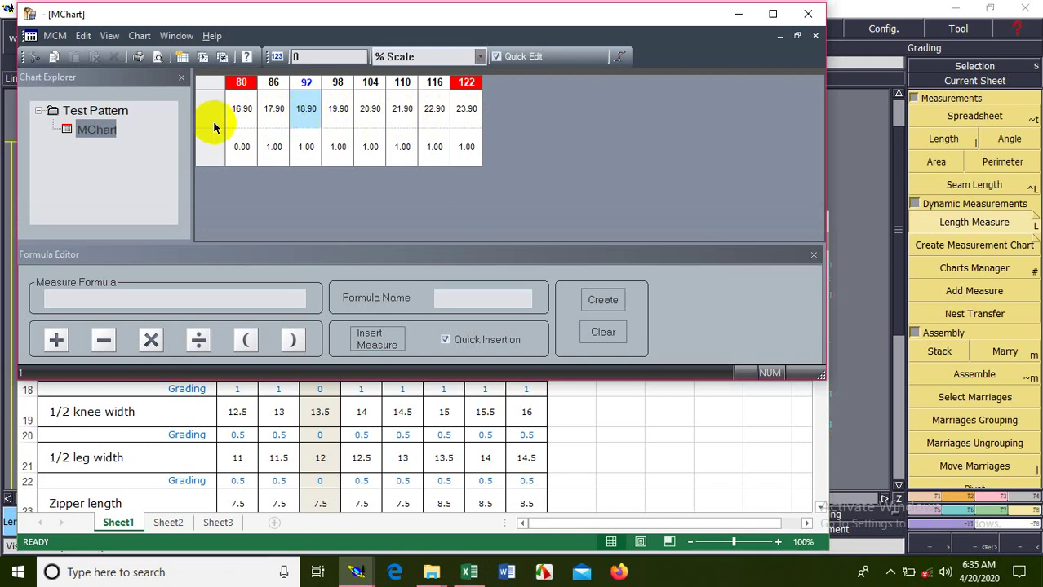
Minimise the chart and Excel, then delete the 18.90 length measure.
click(738, 15)
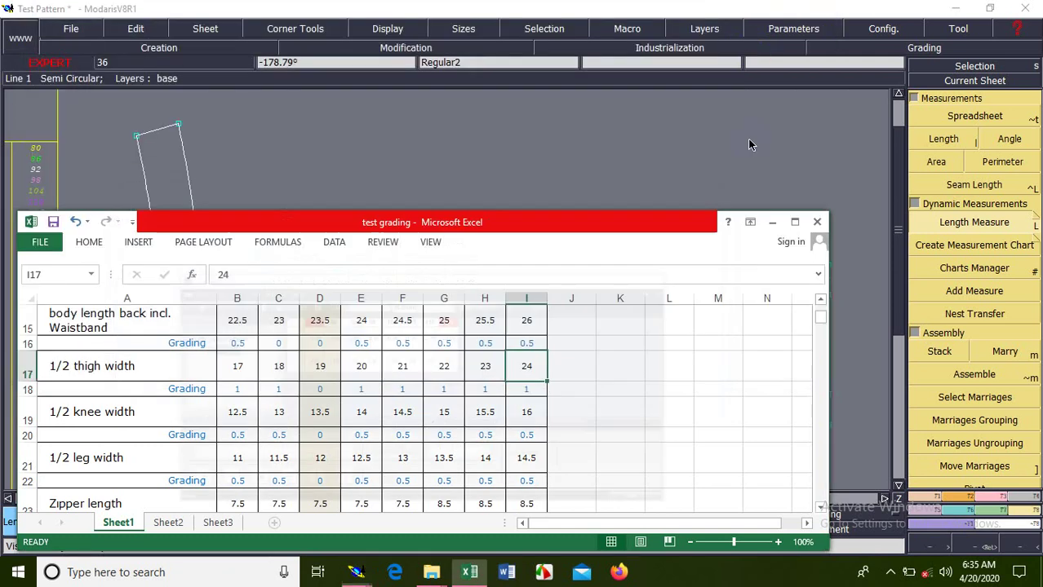
click(771, 222)
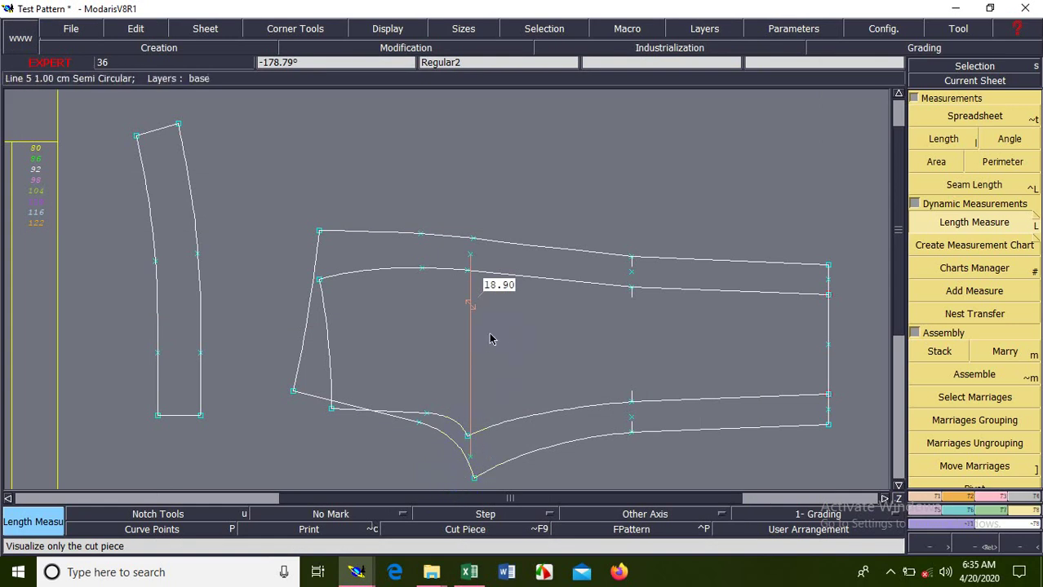
key(Delete)
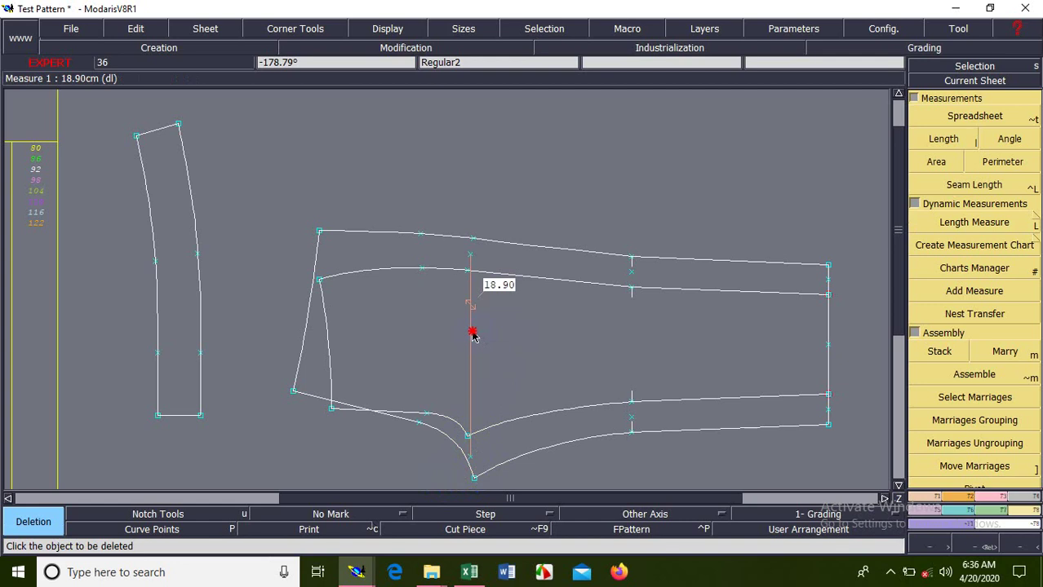
click(471, 334)
Add the 13.58 knee-line and 12.08 right-edge hem length measures.
key(l)
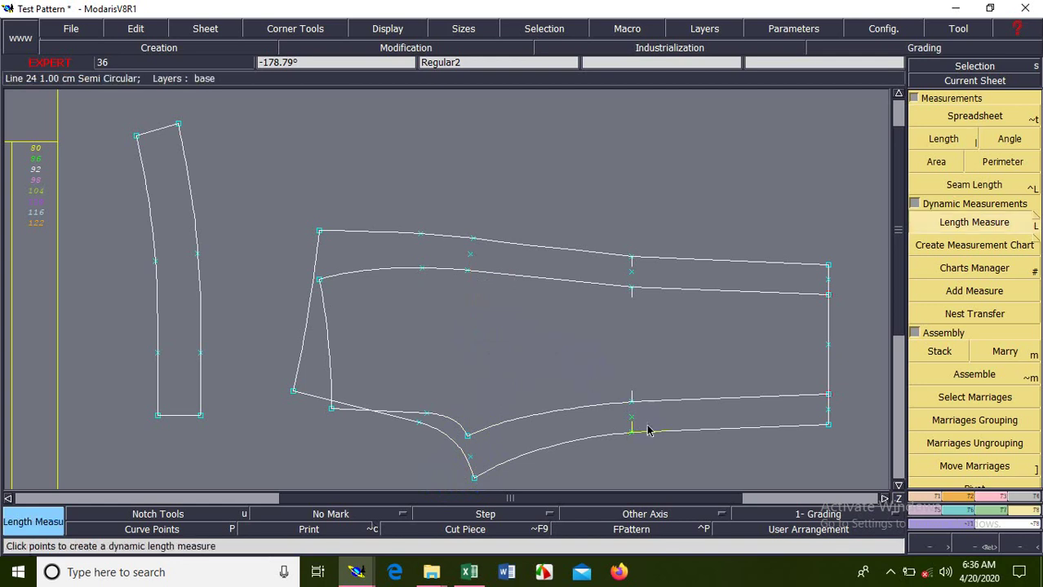
click(632, 424)
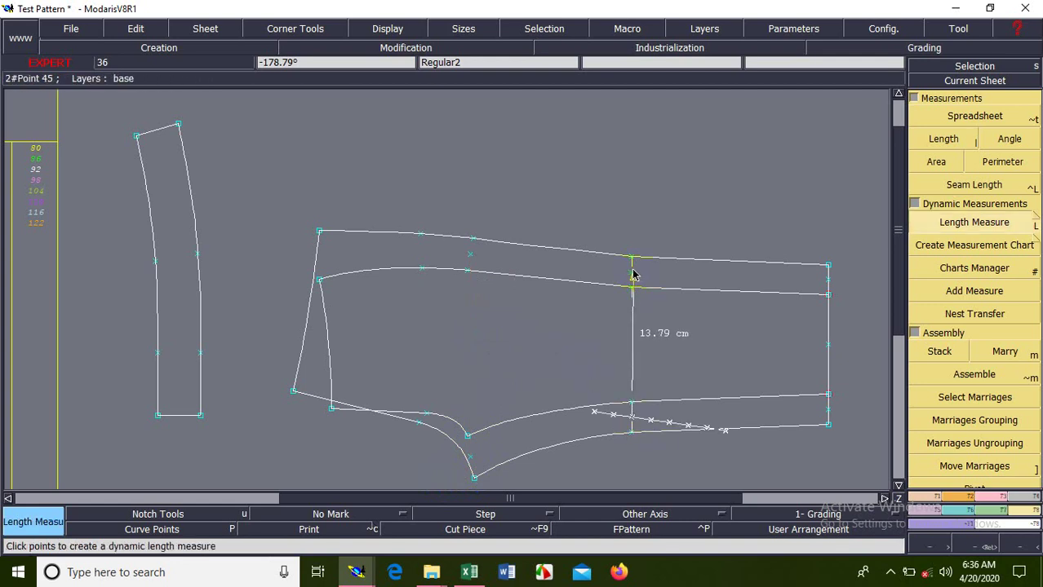
click(632, 287)
click(828, 408)
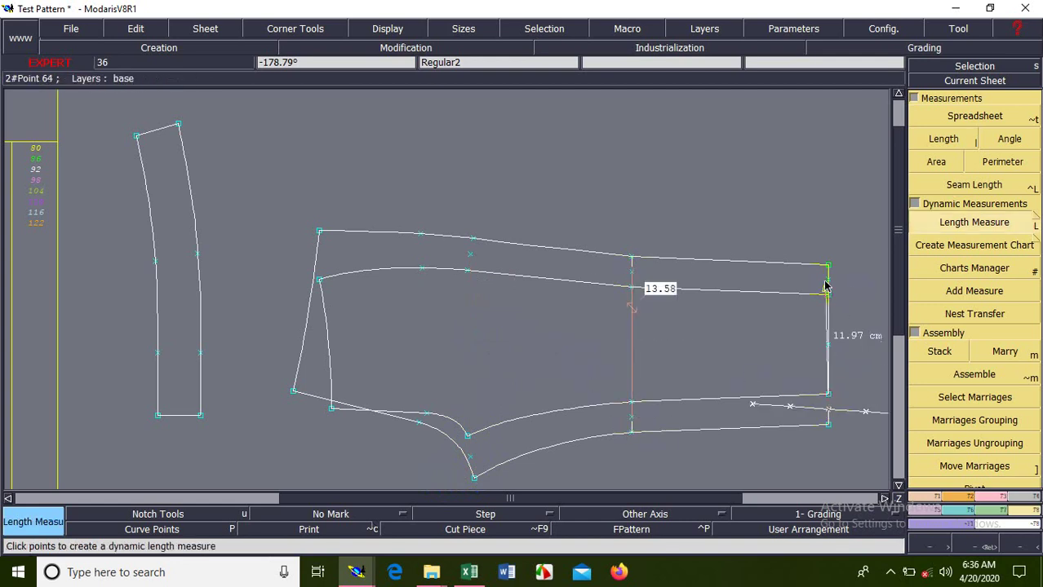
click(826, 286)
click(974, 267)
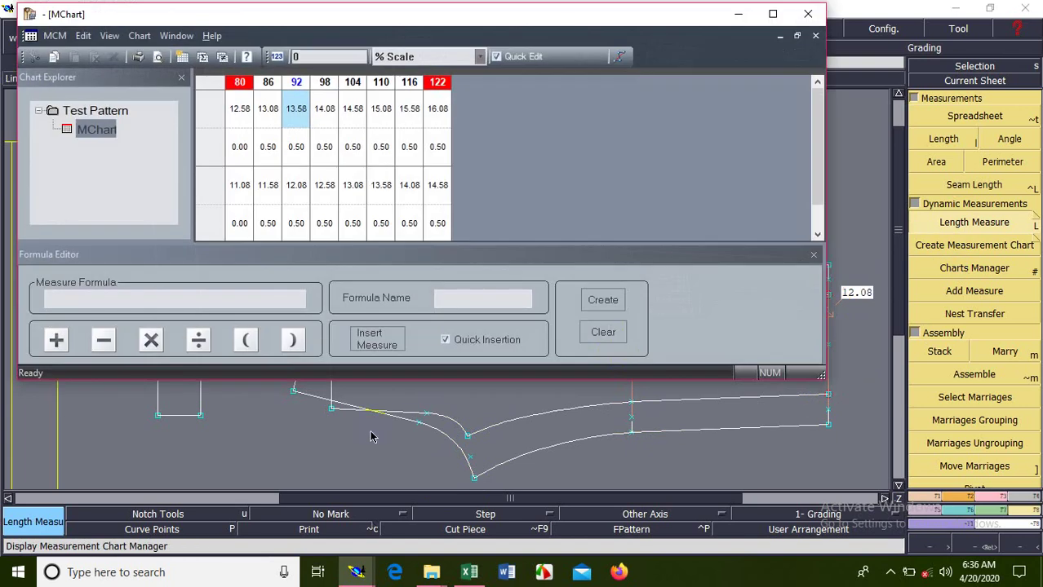
click(242, 147)
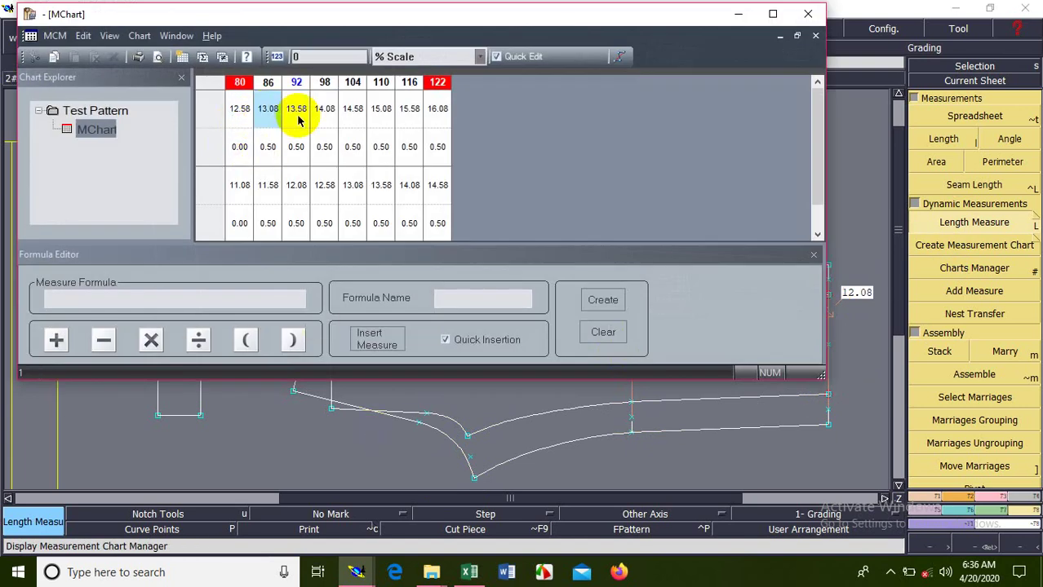
click(325, 116)
click(353, 114)
click(381, 115)
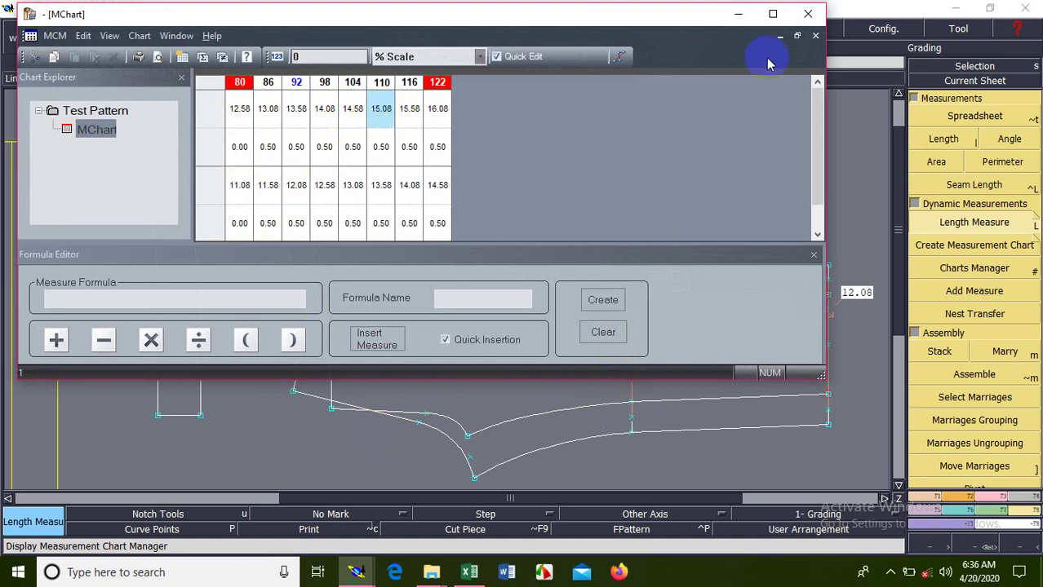
click(745, 13)
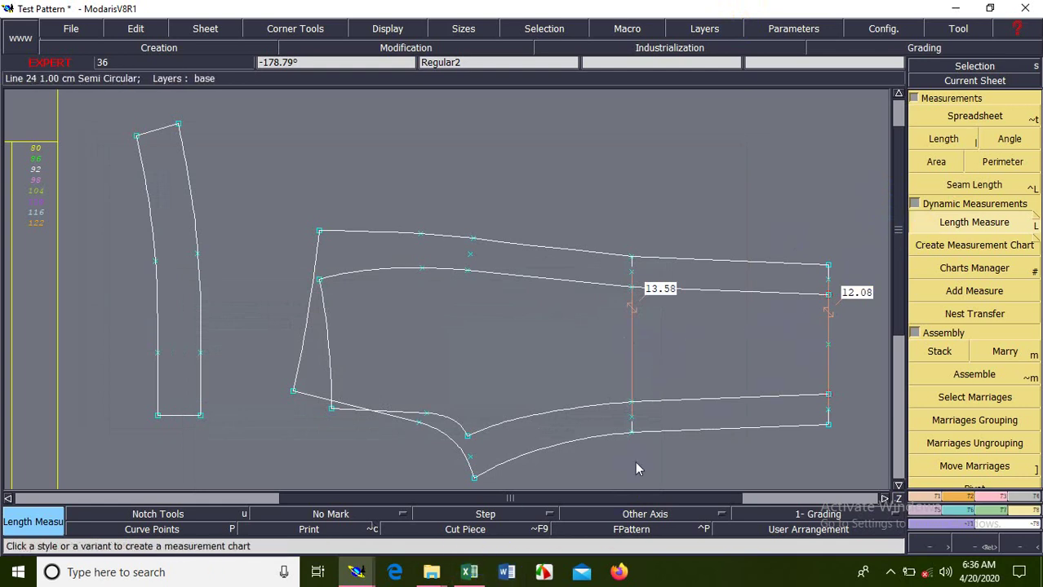
click(502, 530)
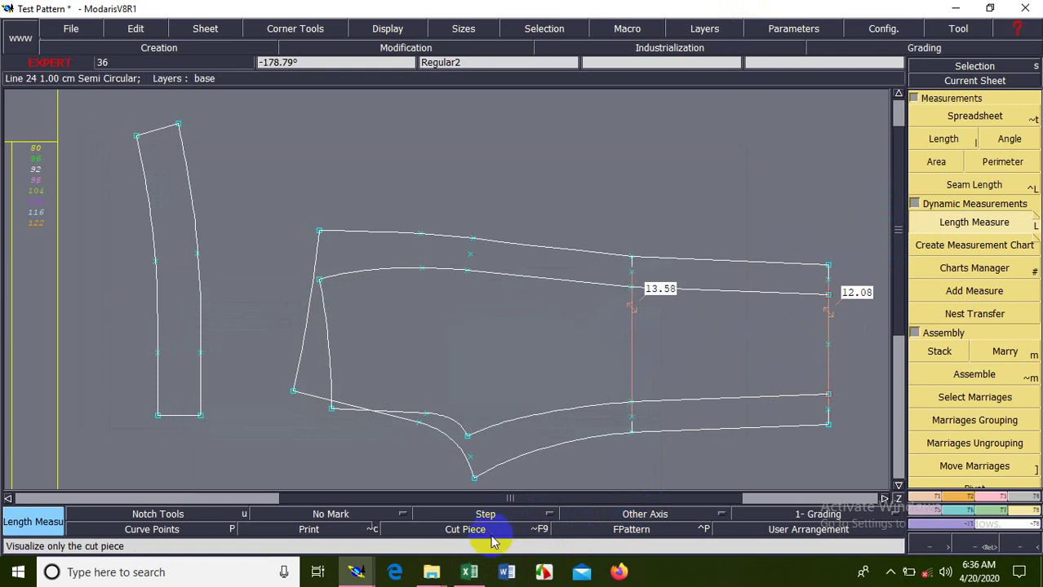
click(363, 572)
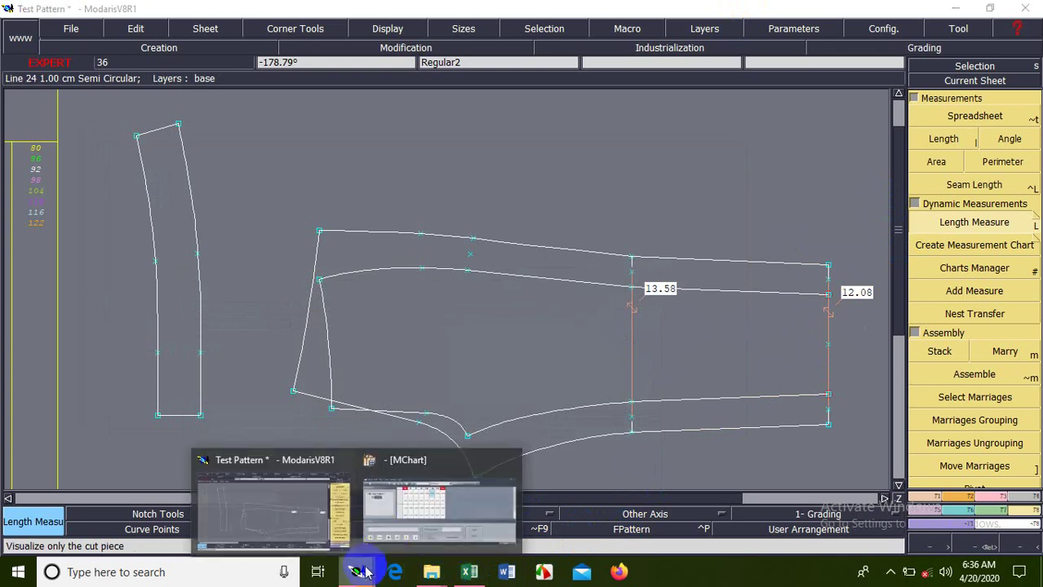
click(406, 501)
click(239, 108)
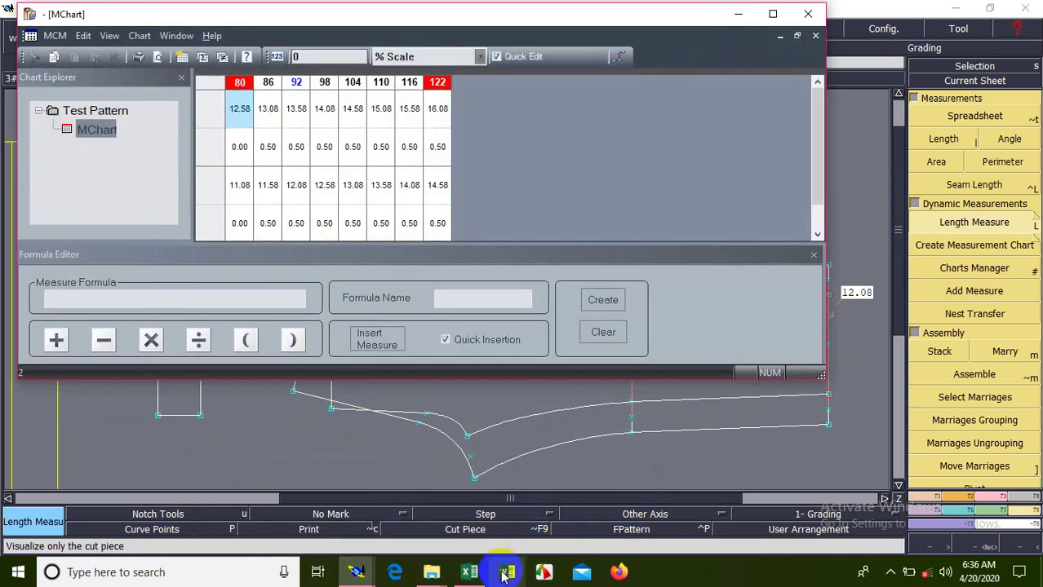
click(469, 572)
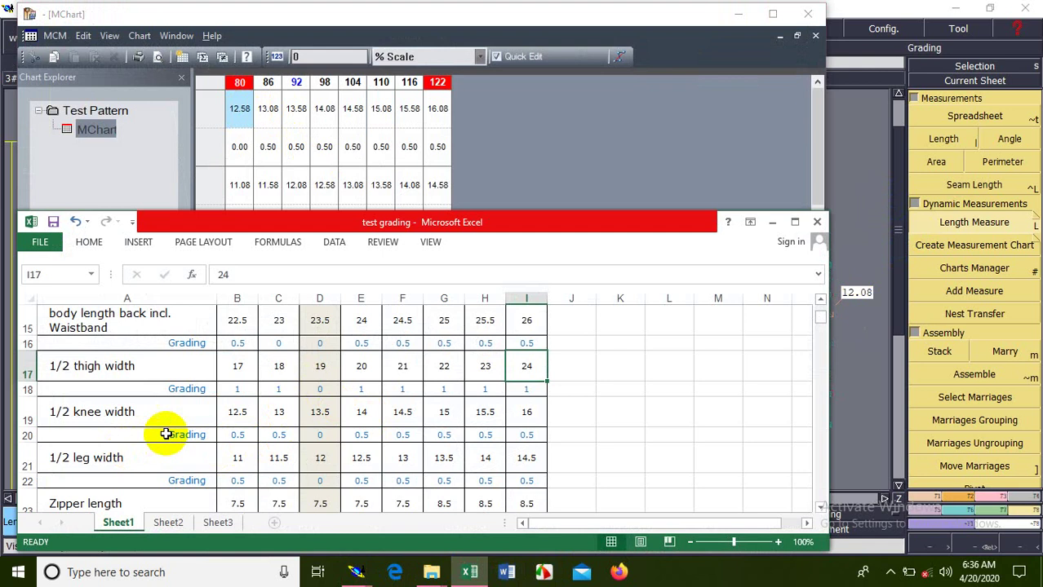
click(526, 412)
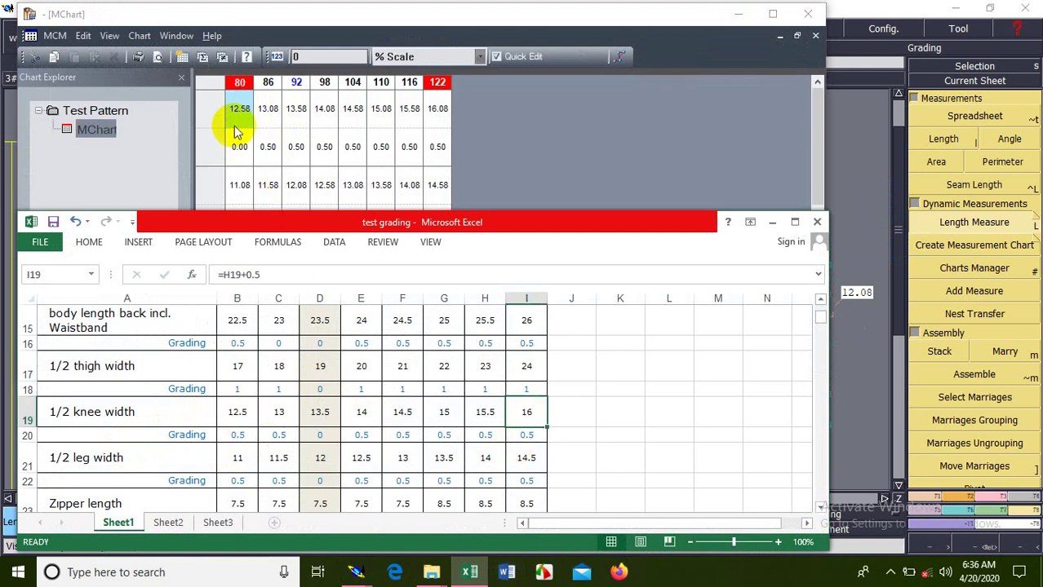
click(435, 117)
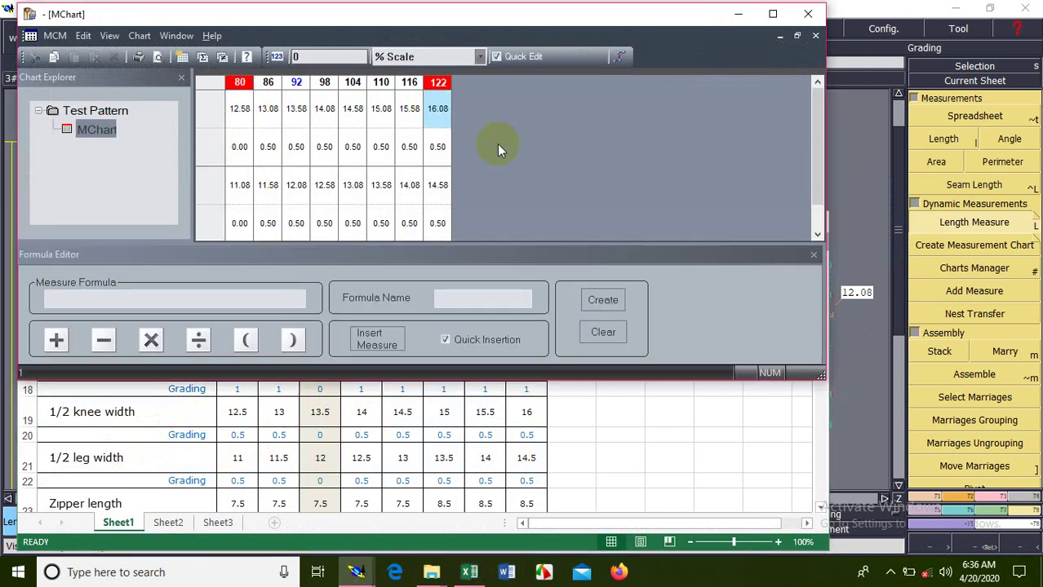
click(237, 457)
click(526, 460)
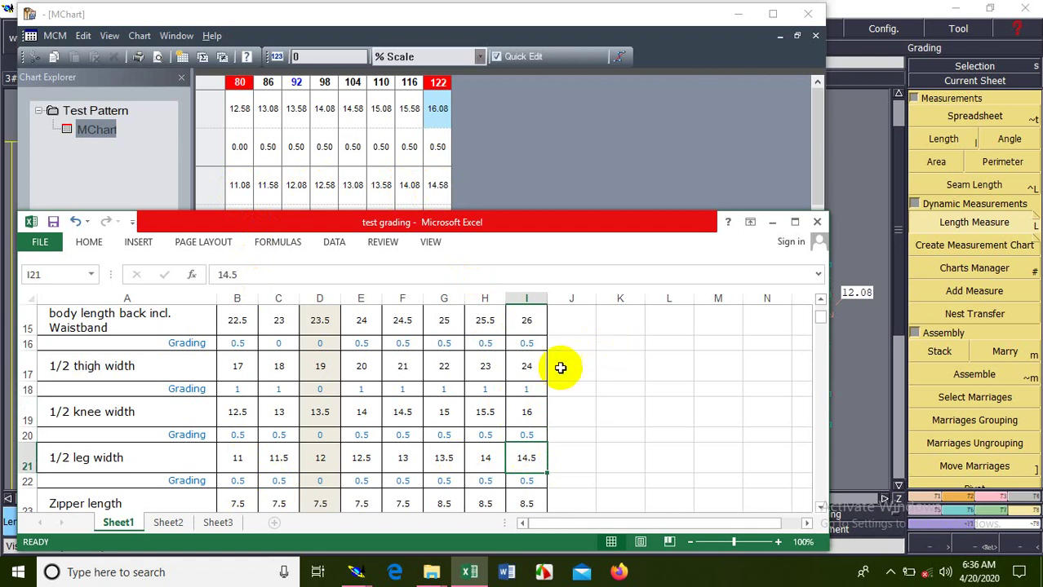
click(772, 222)
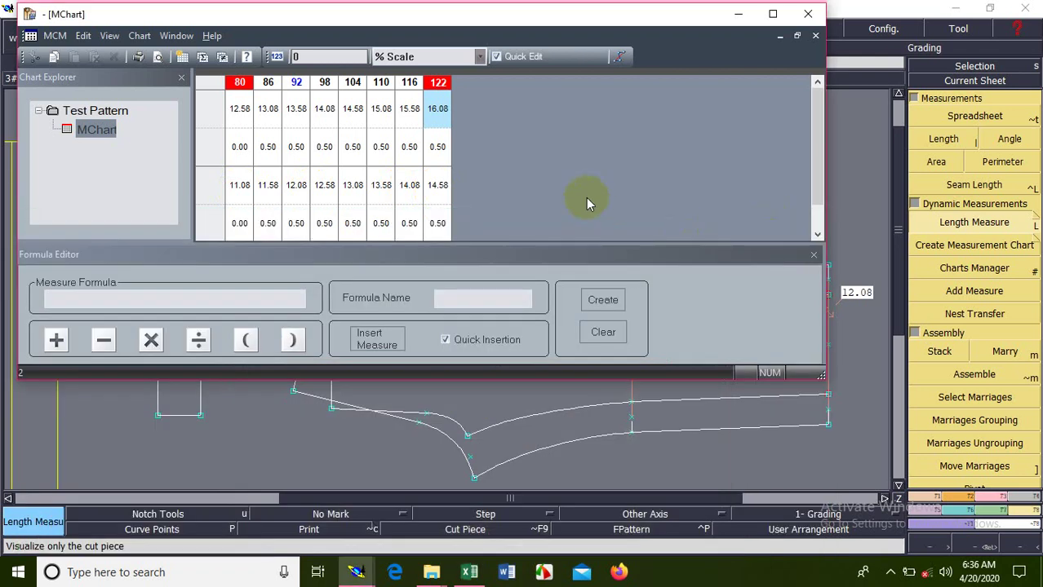
right_click(85, 133)
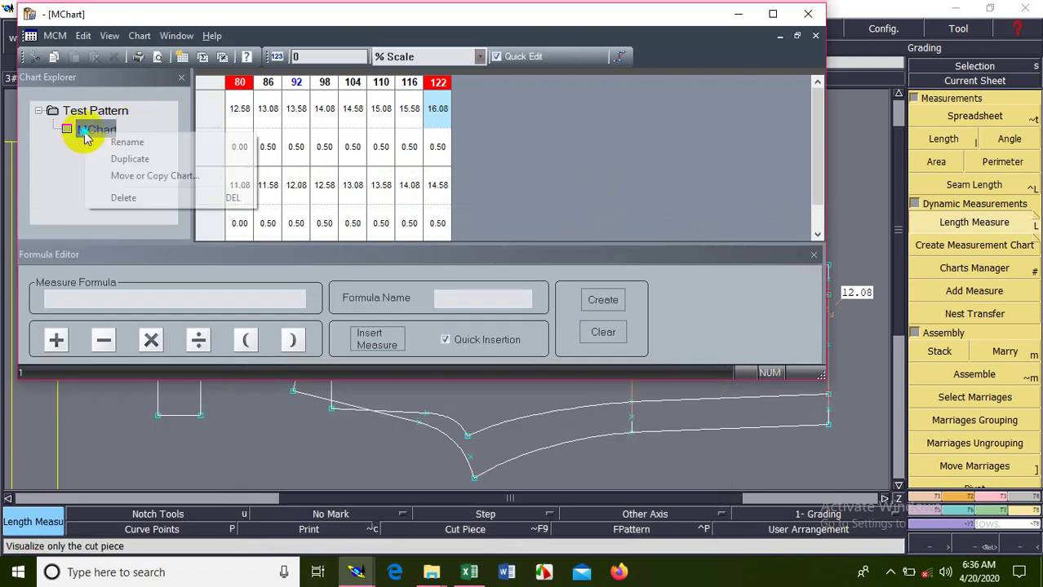
click(122, 197)
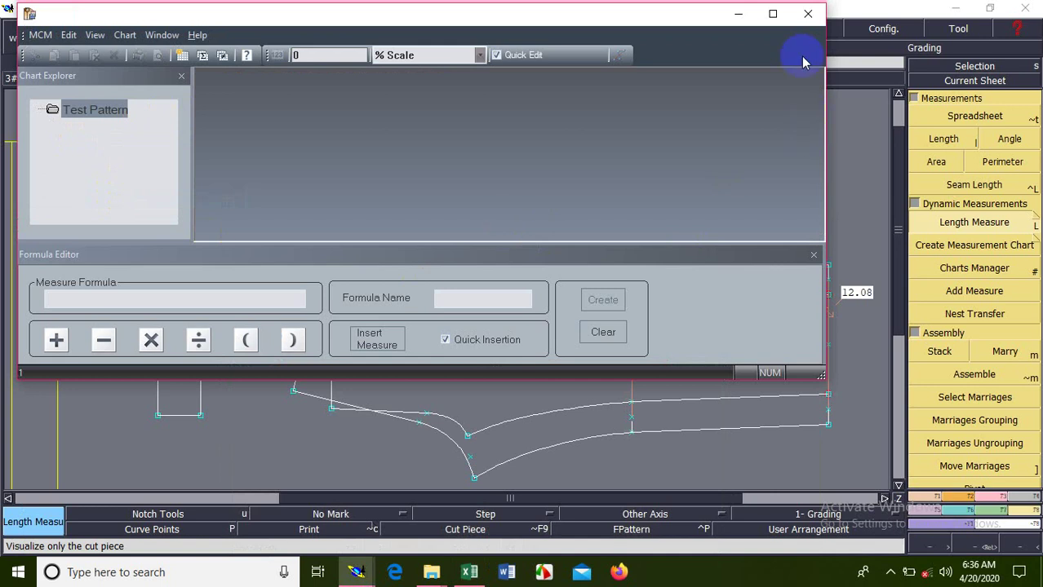
Close the chart window and delete the 13.58 and 12.08 length measures.
click(800, 18)
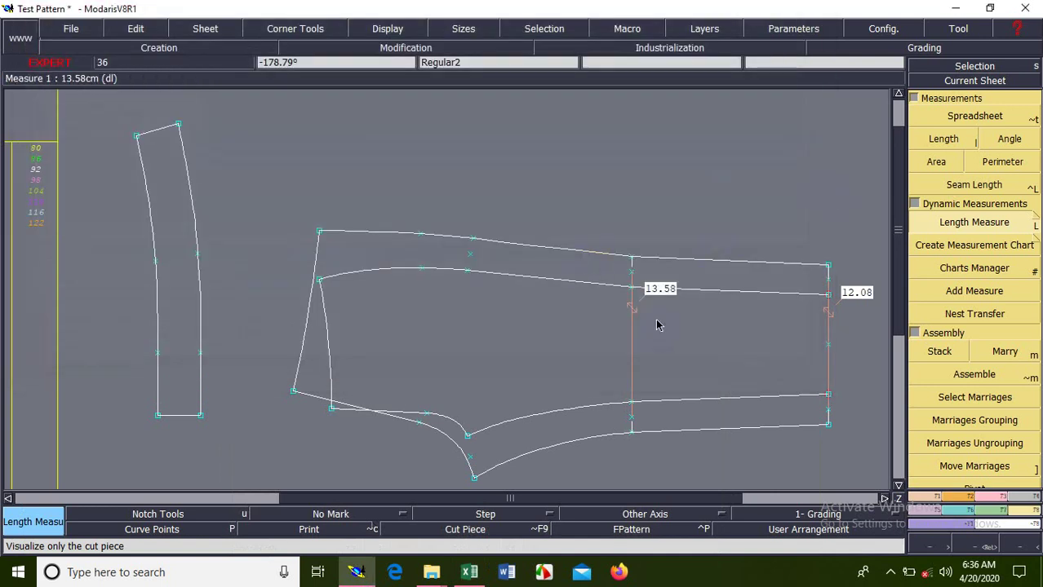
key(Delete)
click(631, 325)
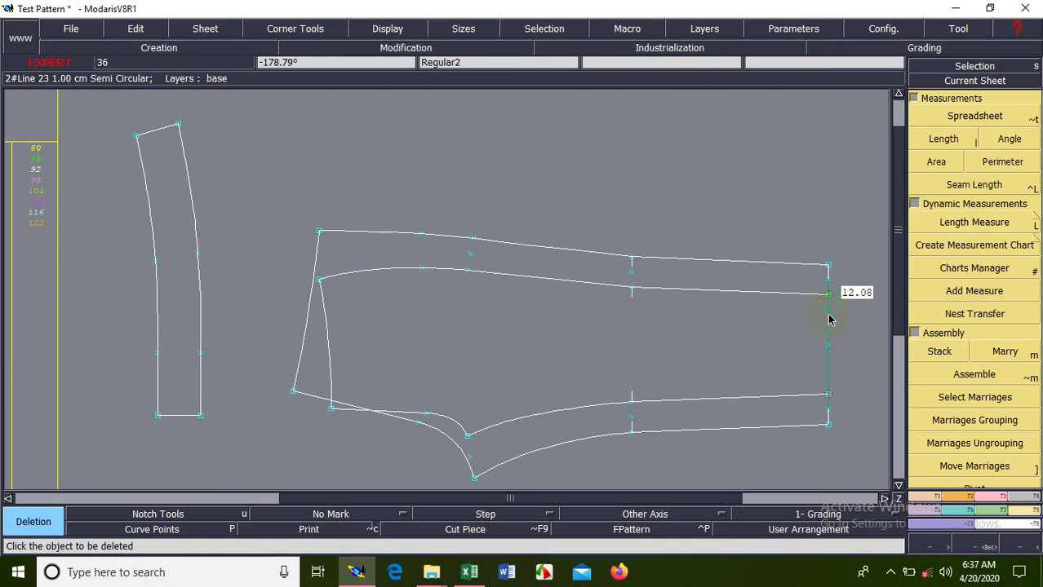
click(829, 318)
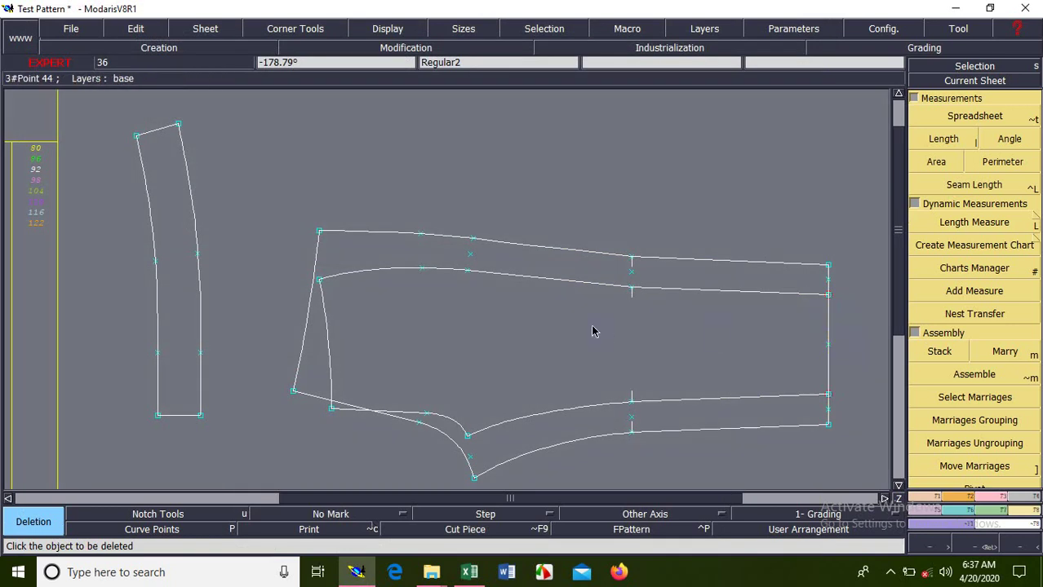
Recentre the sheet, show all graded sizes nested, and fit the sheet to best dimensions.
key(Home)
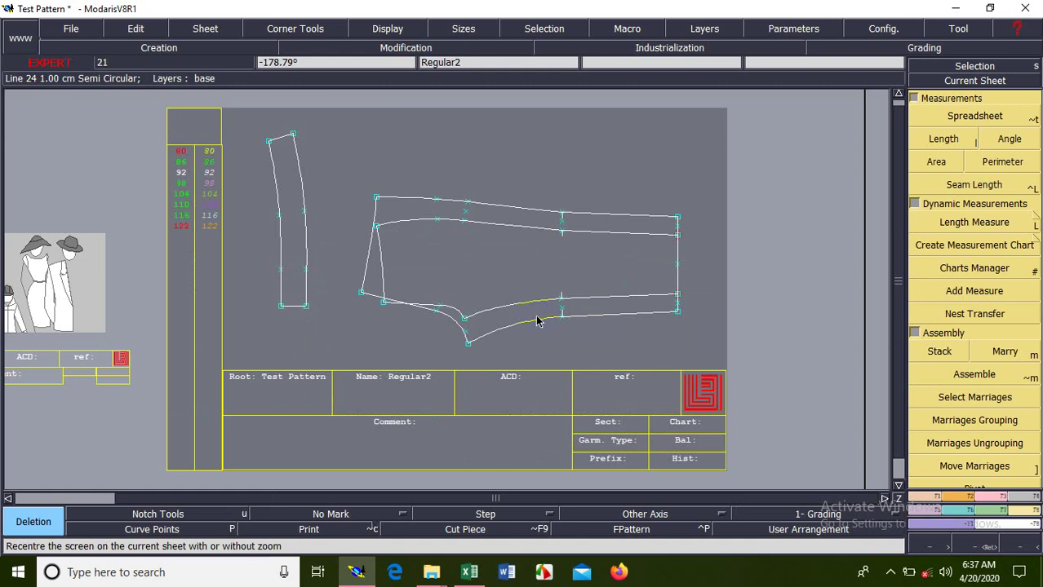
key(asterisk)
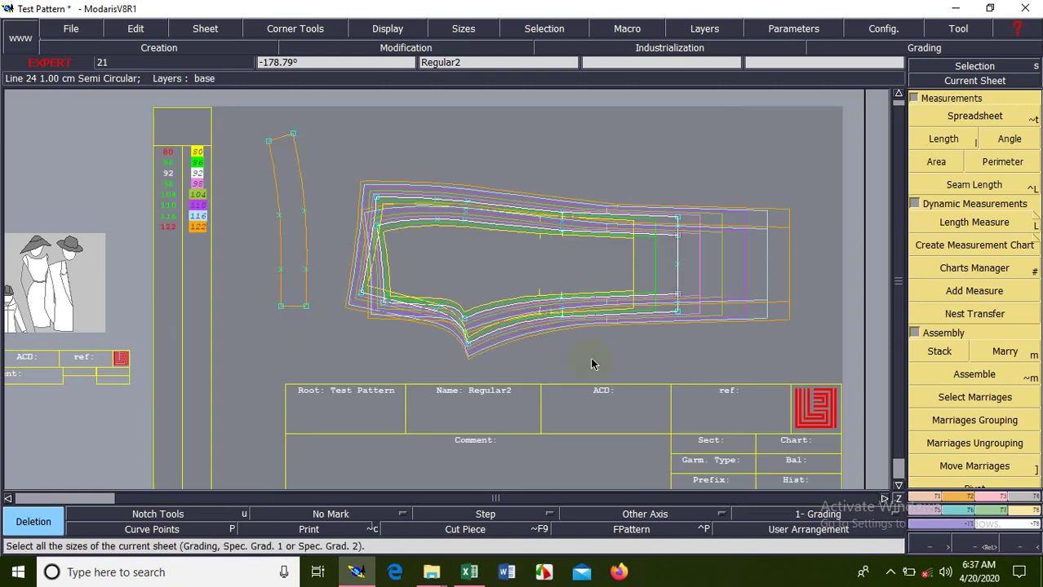
key(End)
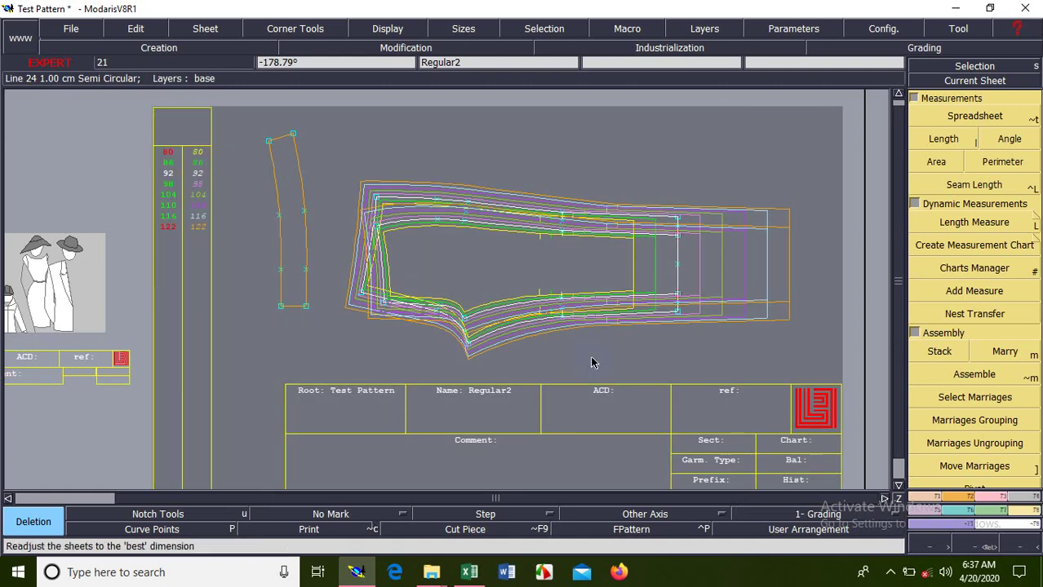
click(470, 572)
scroll(266, 343, up, 2)
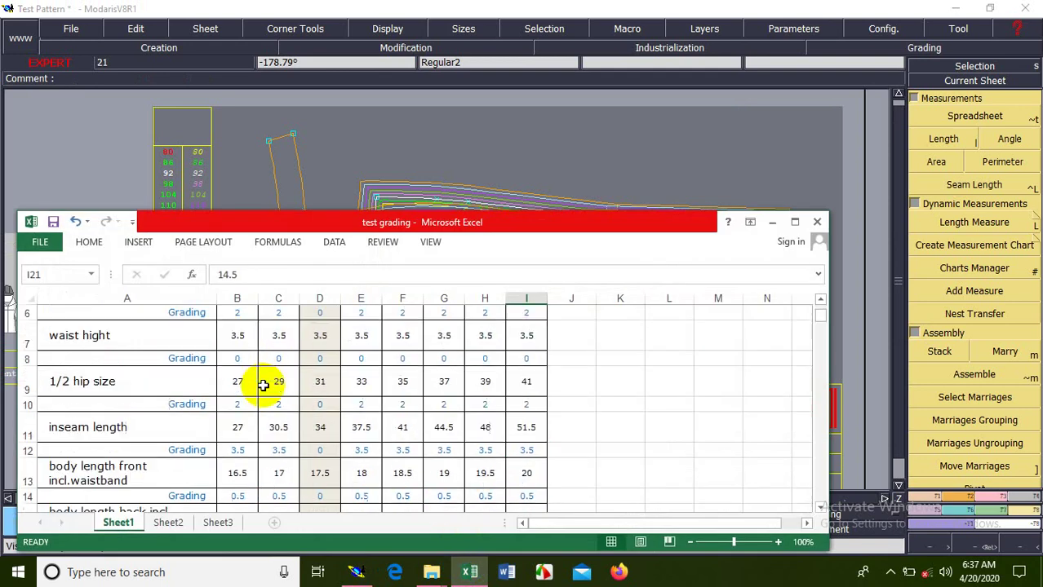
scroll(245, 360, up, 3)
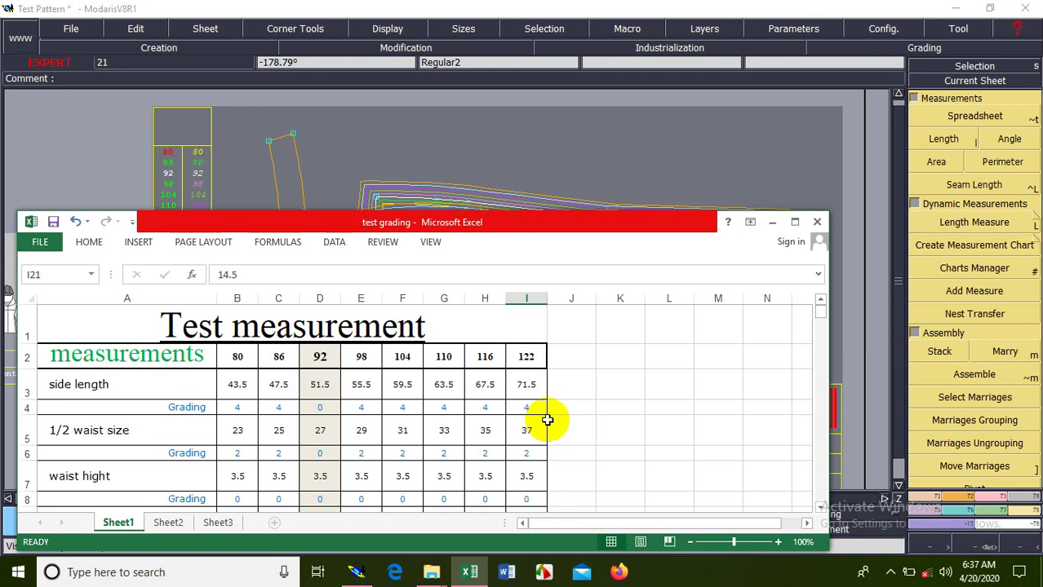
click(772, 222)
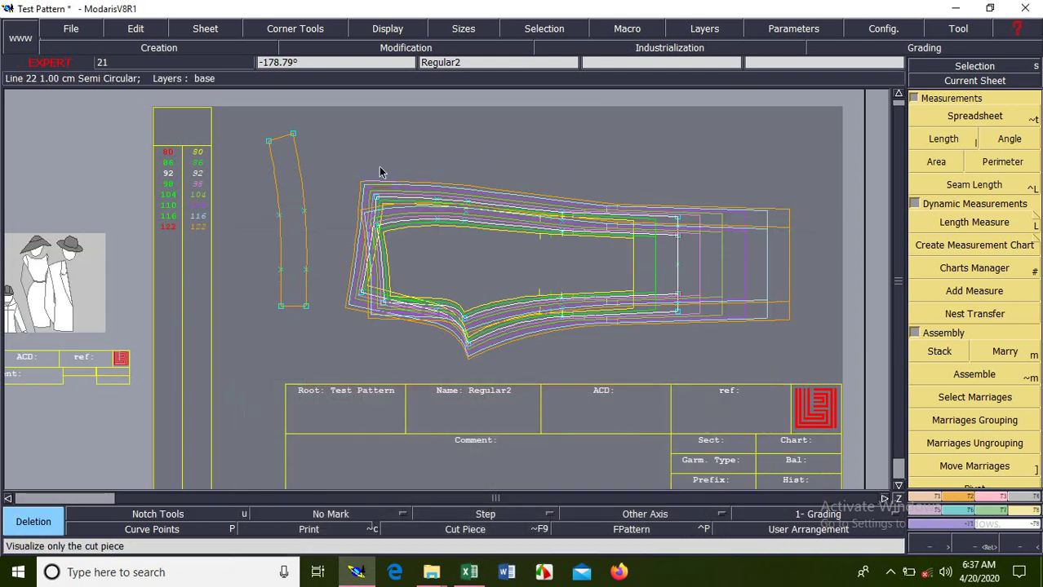
Zoom in on the trouser nest, hide the graded sizes, and choose Grading Control.
key(z)
drag(196, 120, 813, 375)
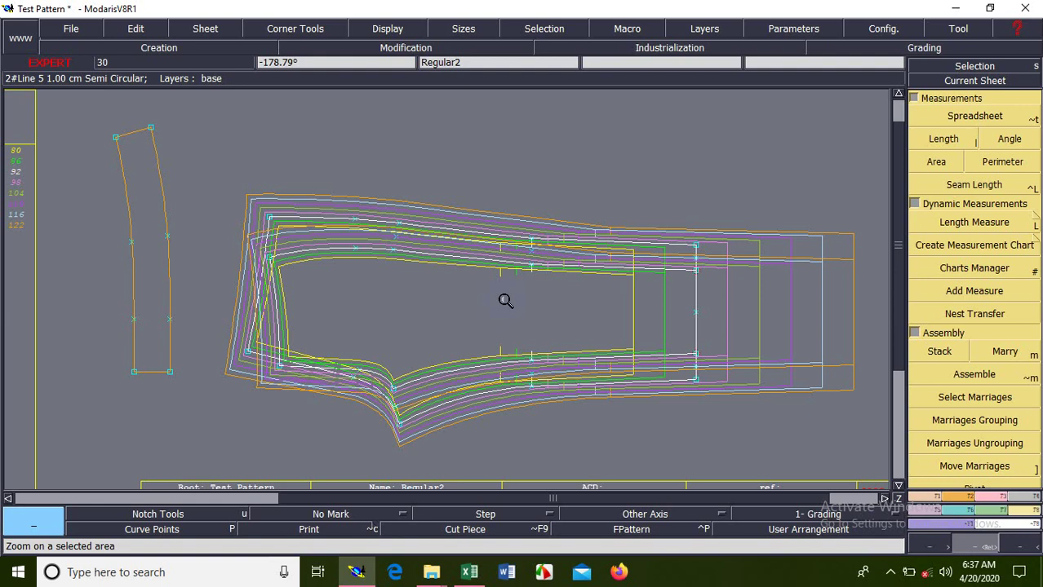
key(space)
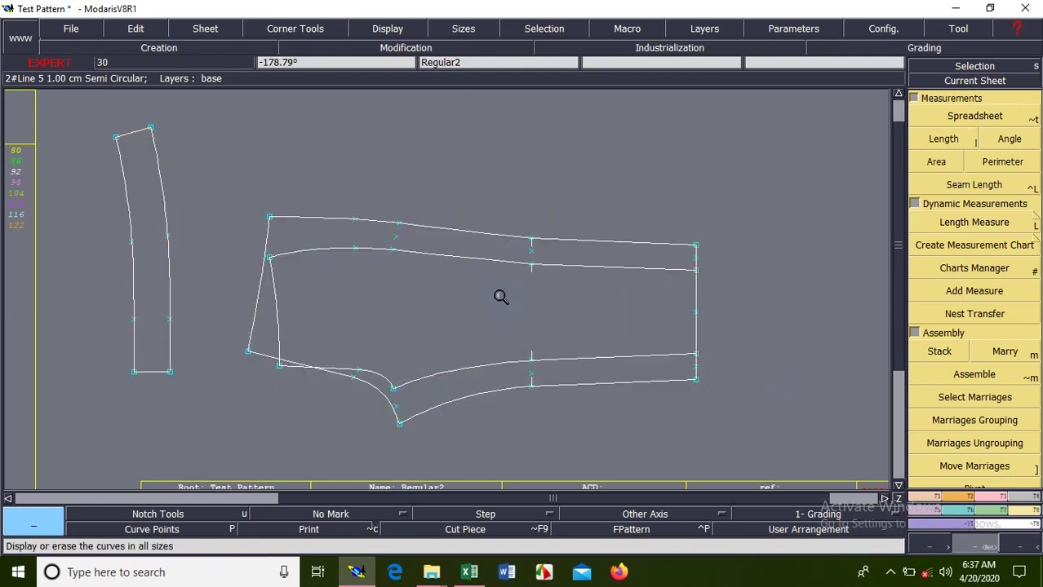
click(958, 512)
click(1009, 114)
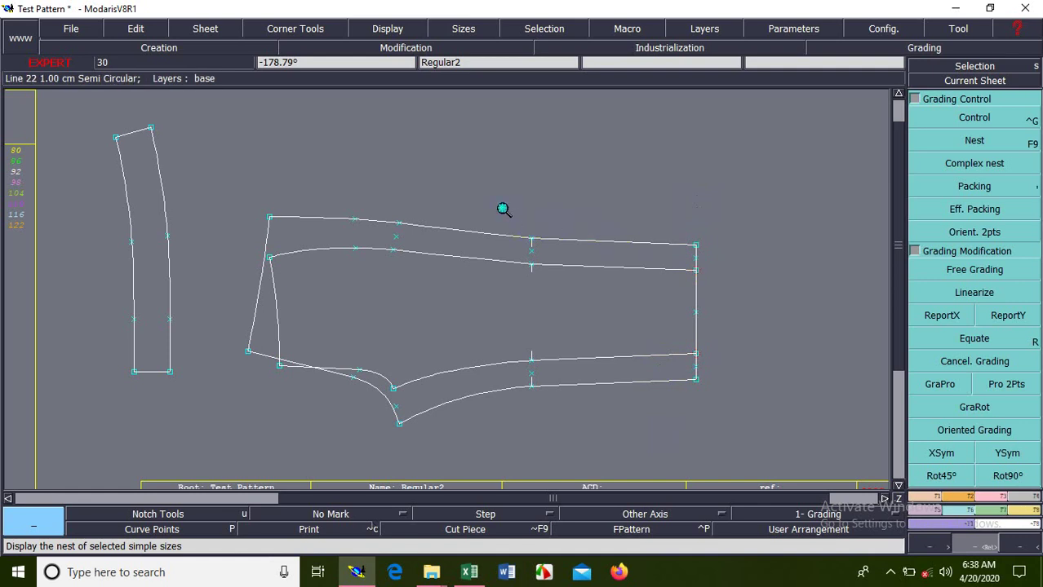
Check the grading of the front piece's right-end and left-side point groups, then show the nest.
drag(503, 209, 761, 412)
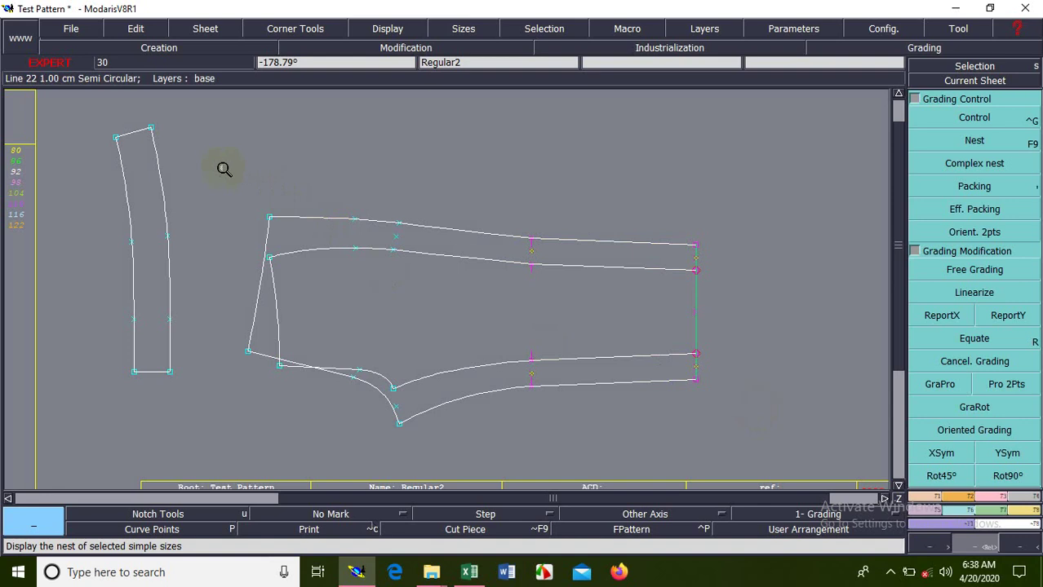
drag(224, 169, 441, 448)
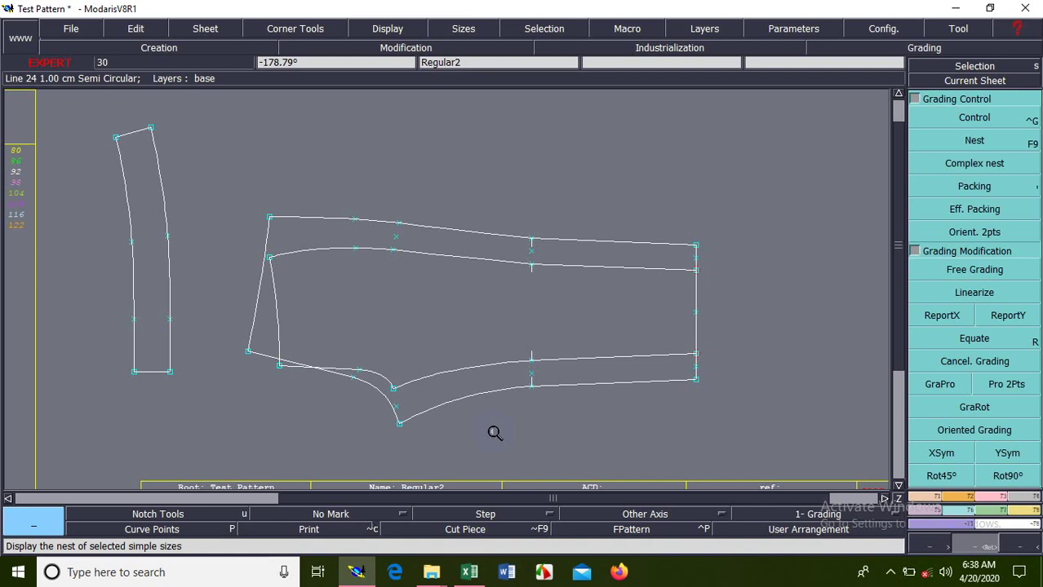
key(space)
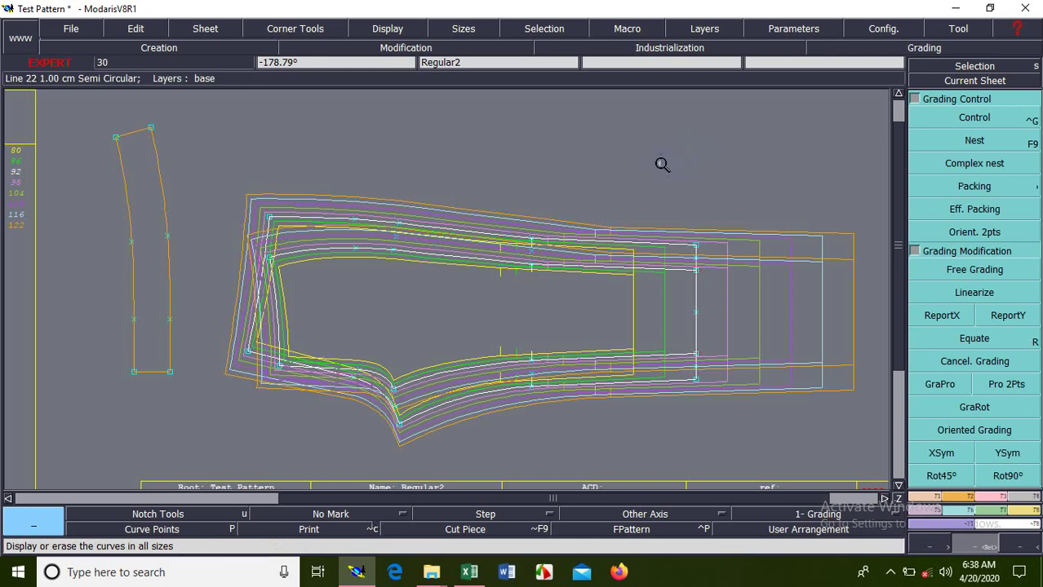
Switch to Measurements, hide the graded size outlines, and bring up the Excel table.
click(1021, 514)
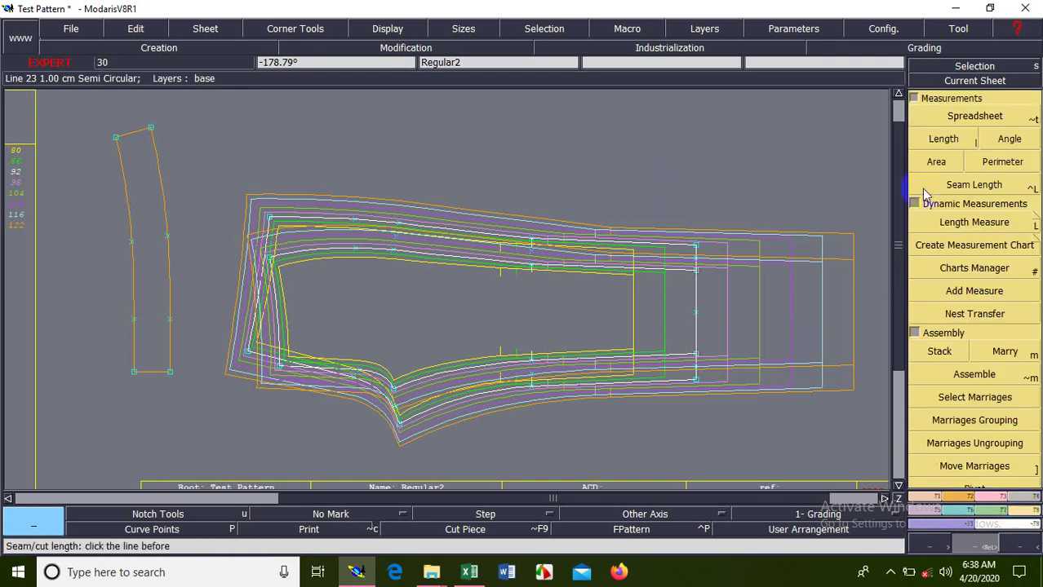
click(389, 524)
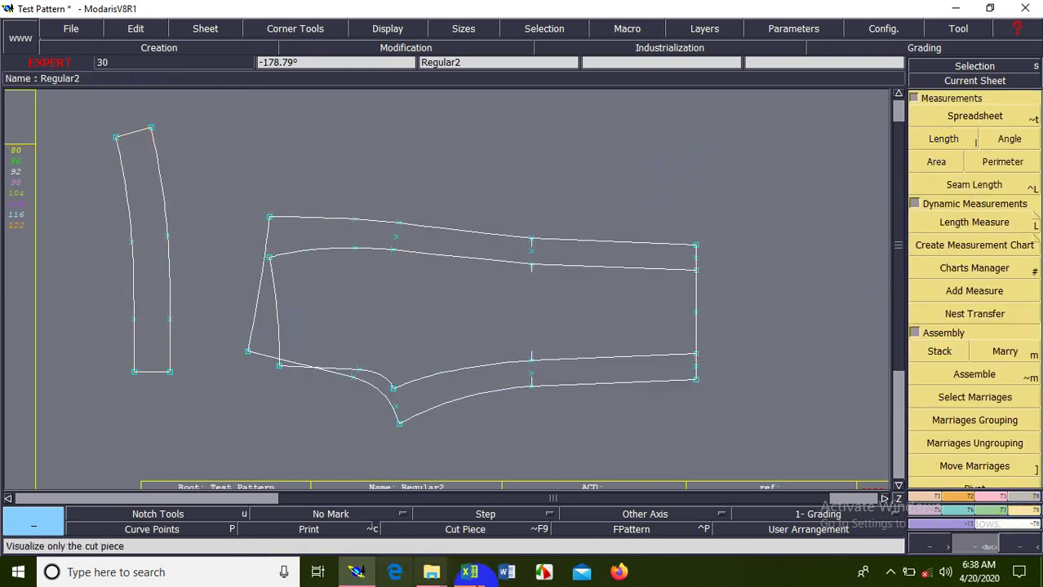
click(469, 571)
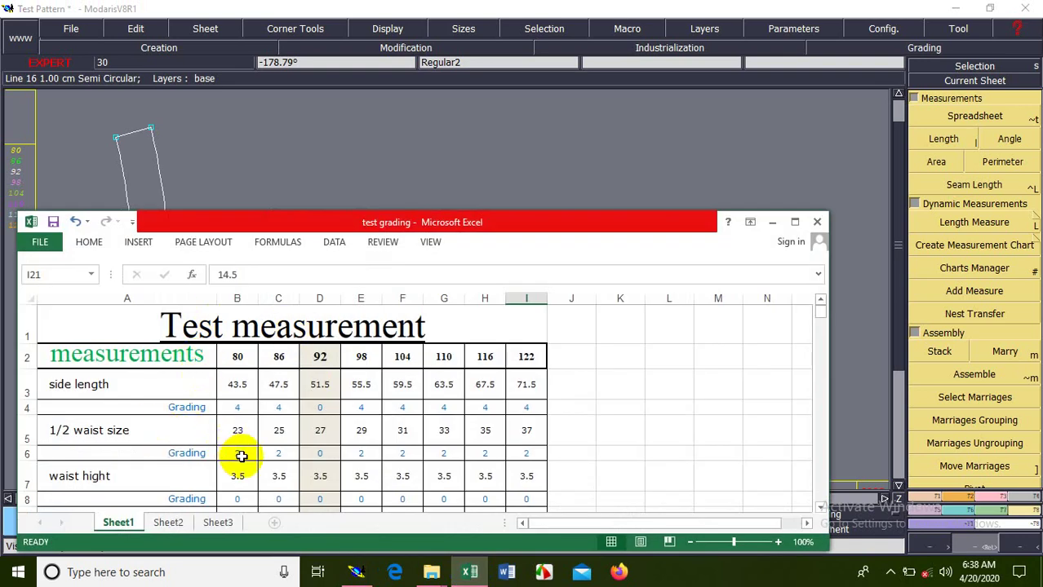
Back on the pattern, choose Length measurement, reframe the sheet, and select all sizes.
click(771, 221)
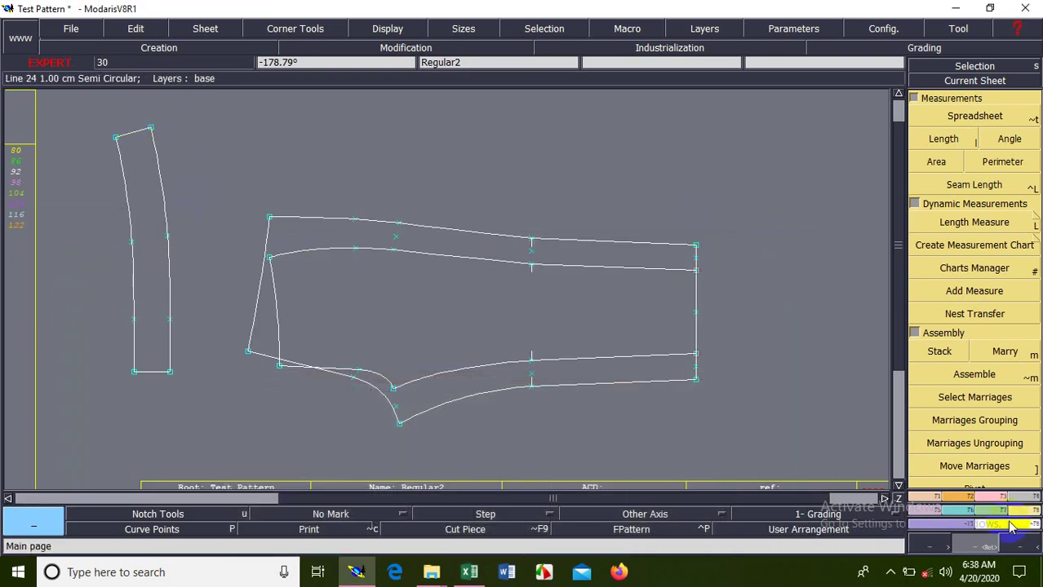
click(955, 140)
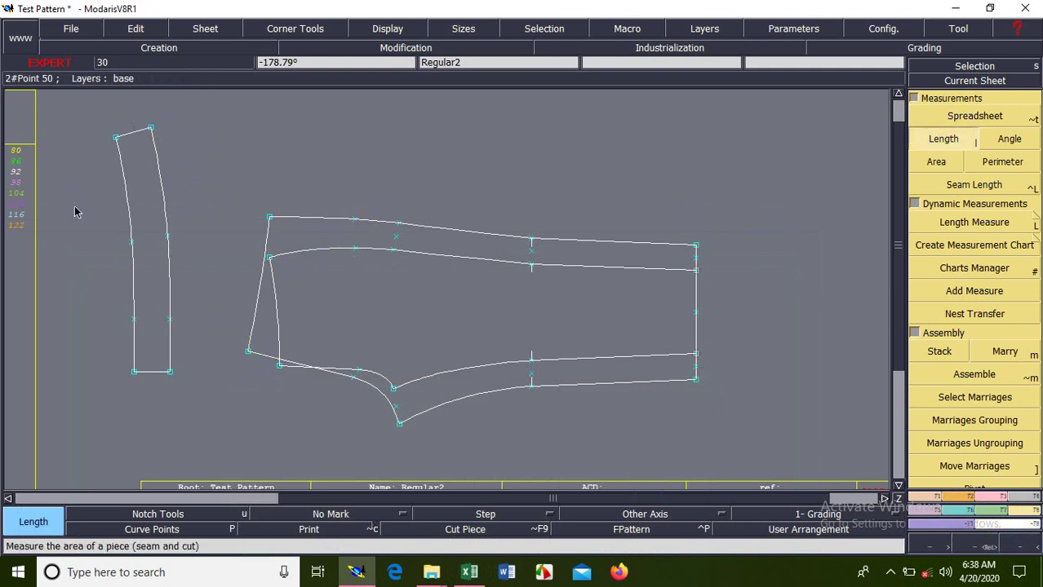
key(Home)
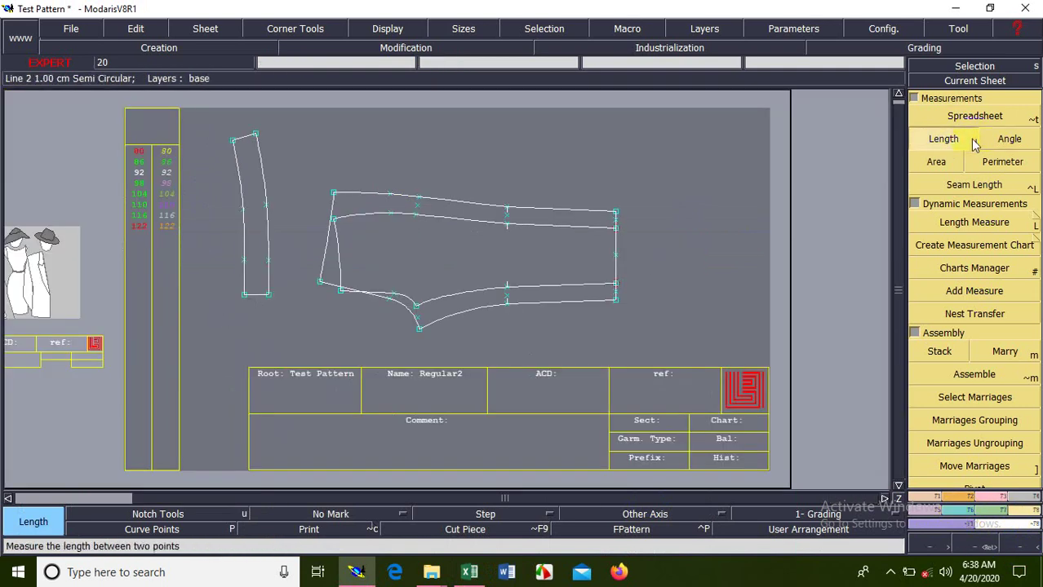
click(150, 137)
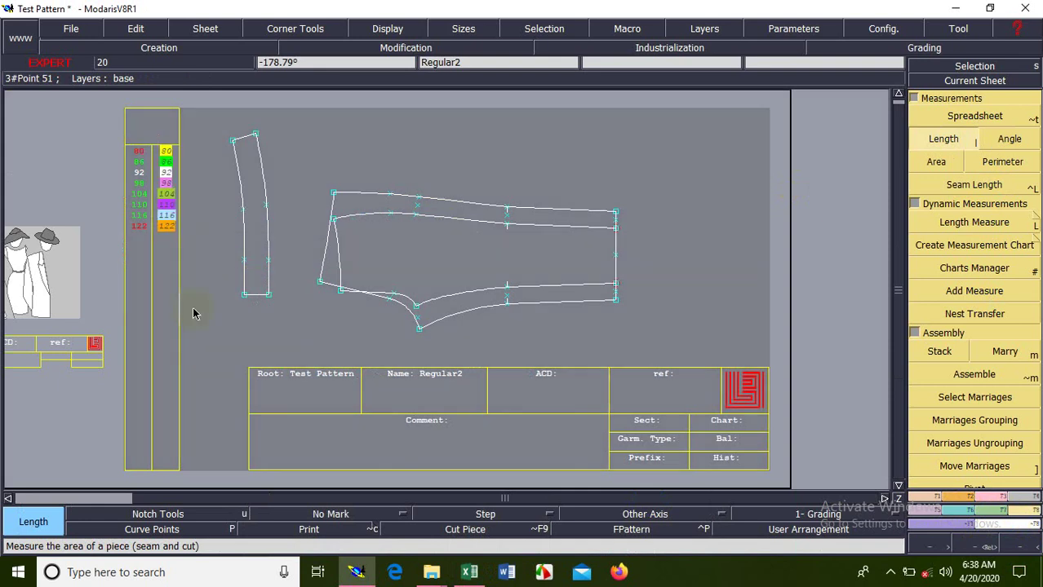
Measure two left-edge lengths (13.19–20.12 and 10.12–17.10) and open the per-size Spreadsheet.
click(320, 281)
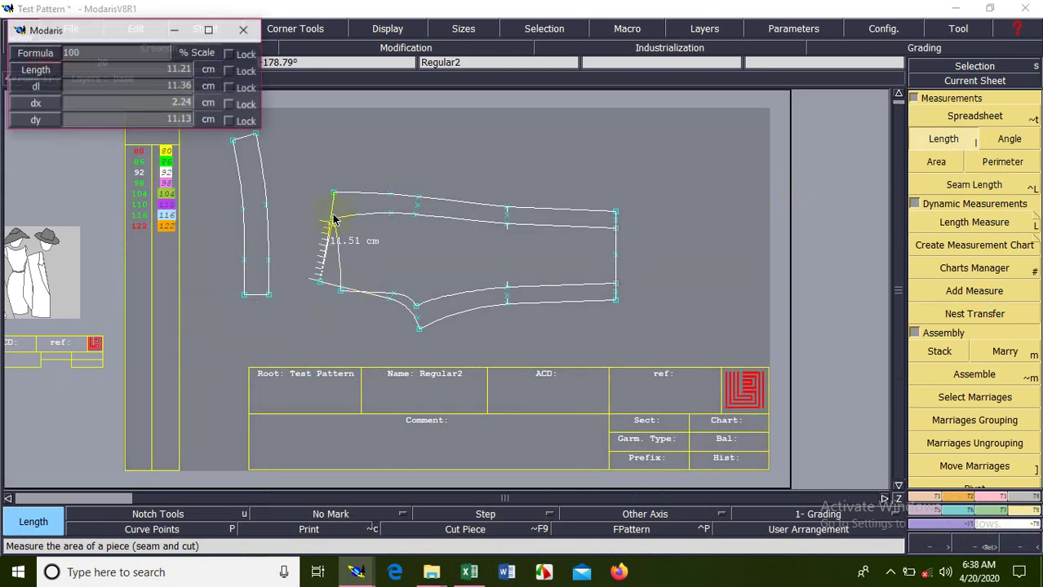
click(336, 198)
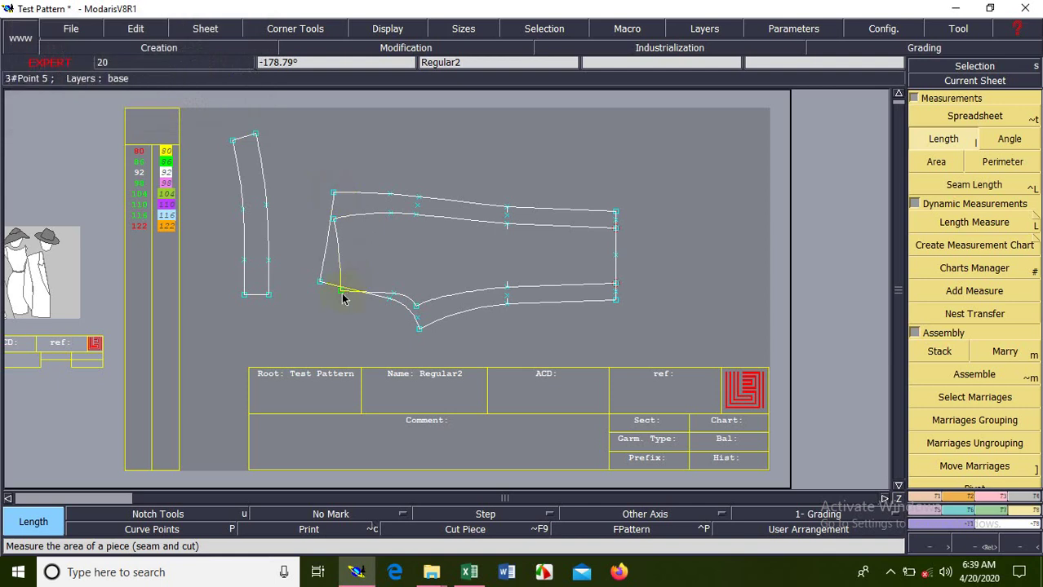
click(339, 291)
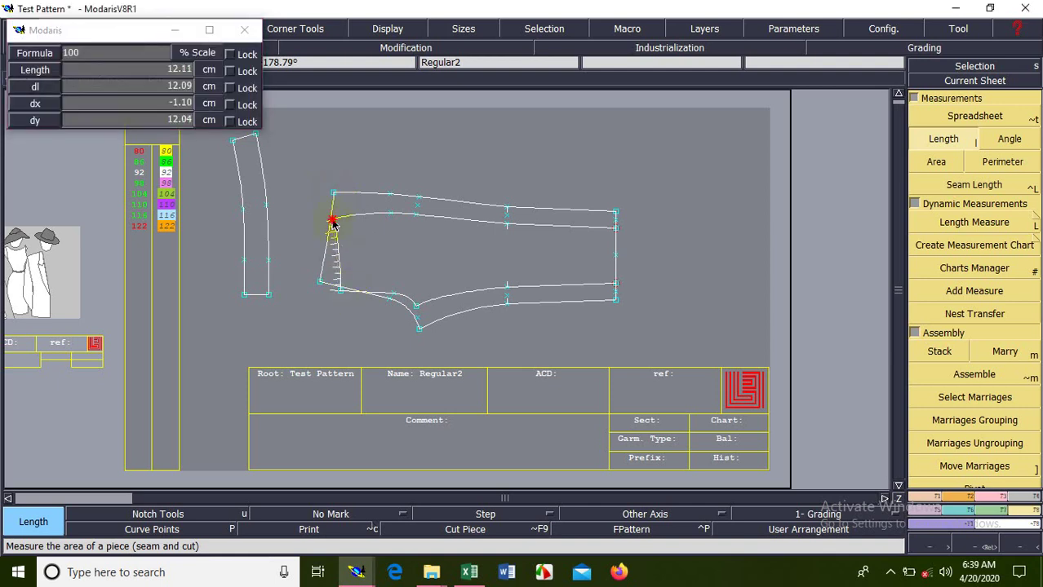
click(333, 219)
click(950, 121)
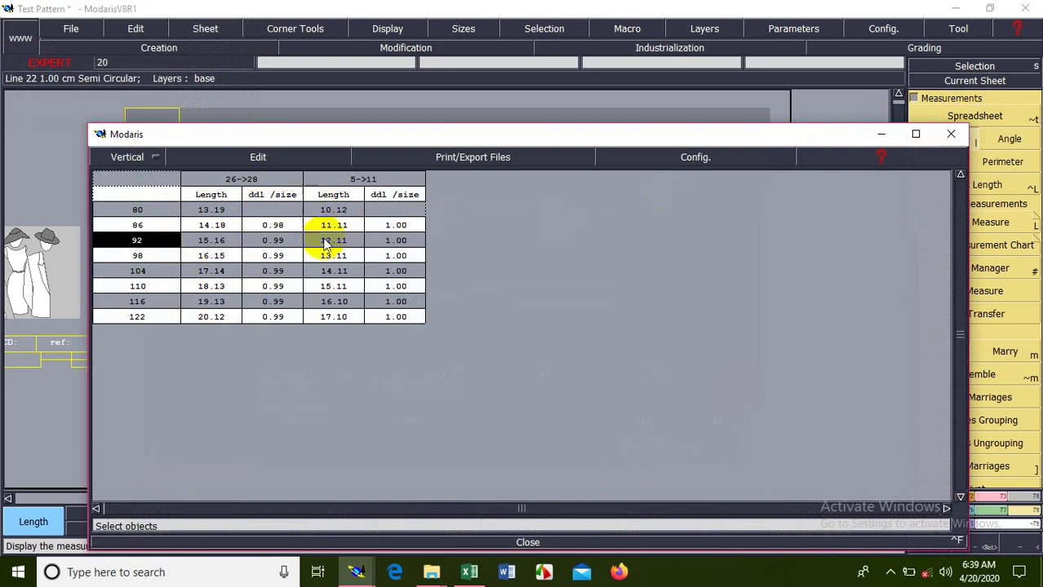
Add the Accumulation0 column summing the two length measures (23.31 to 37.22), then close the table.
click(250, 175)
click(256, 157)
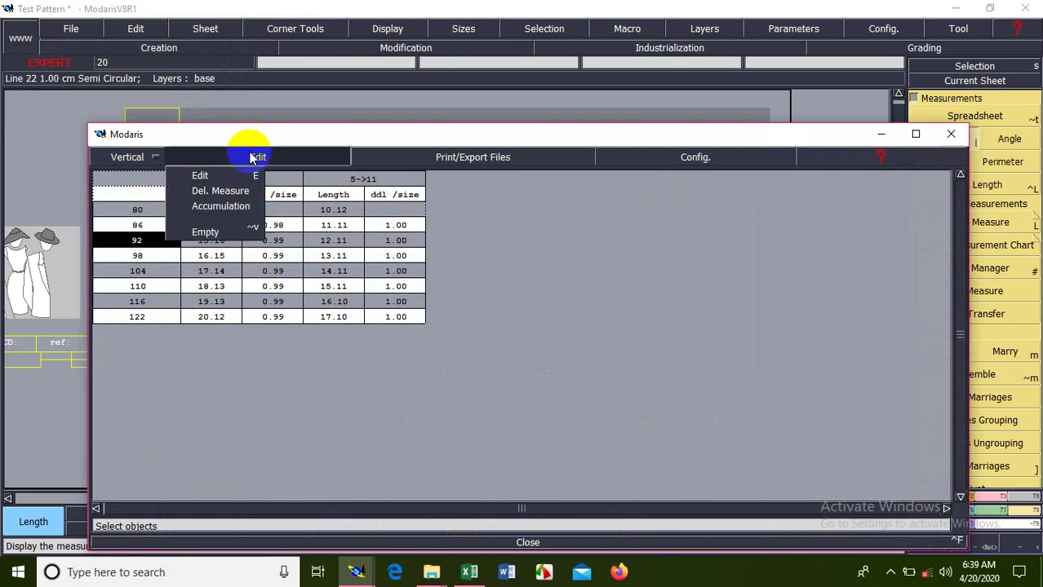
click(231, 210)
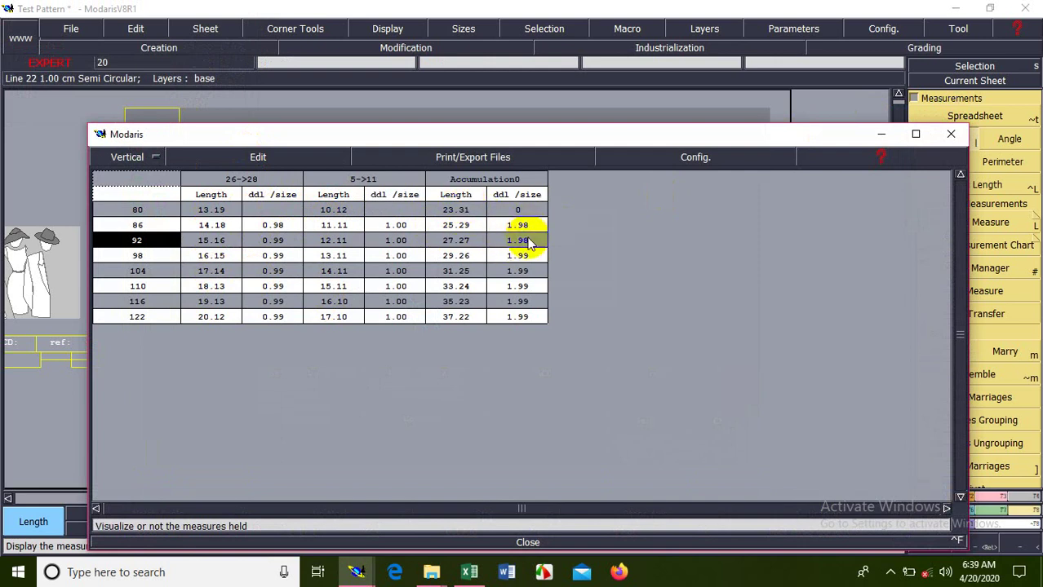
click(525, 320)
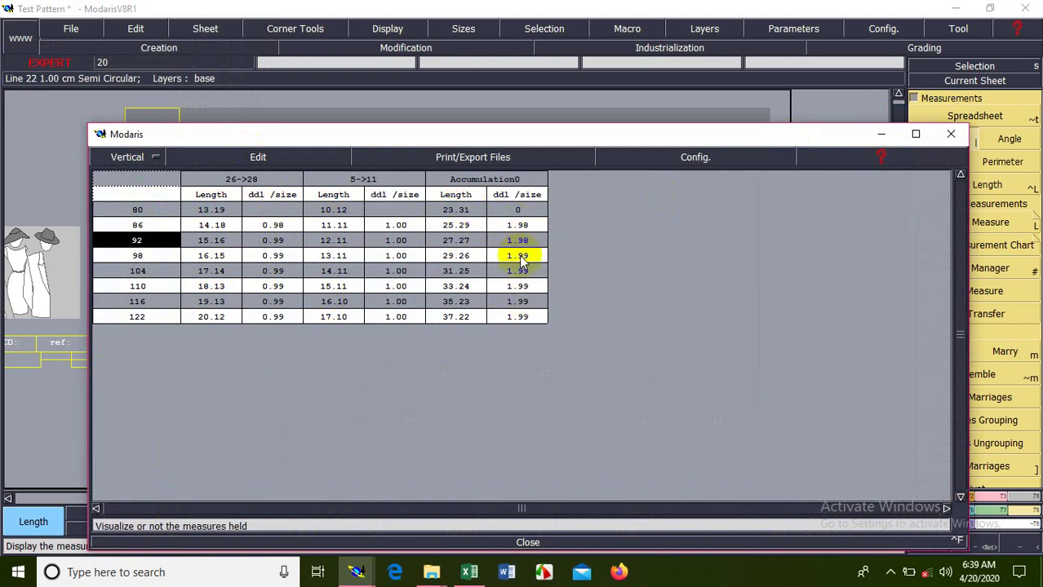
click(881, 134)
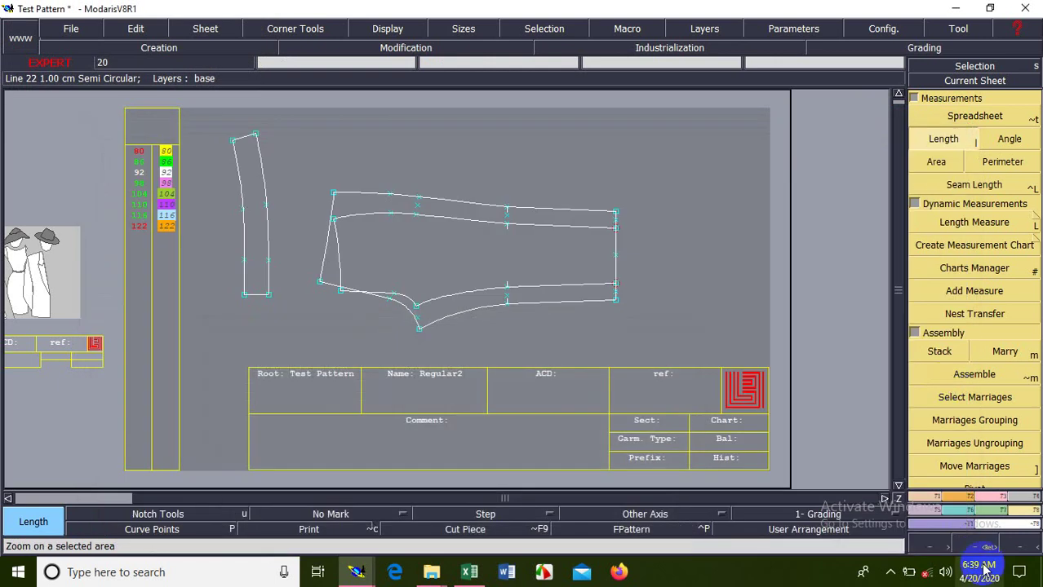
Grade point 46 with a vertical step (ddy) of 2 for every size.
click(959, 512)
click(981, 114)
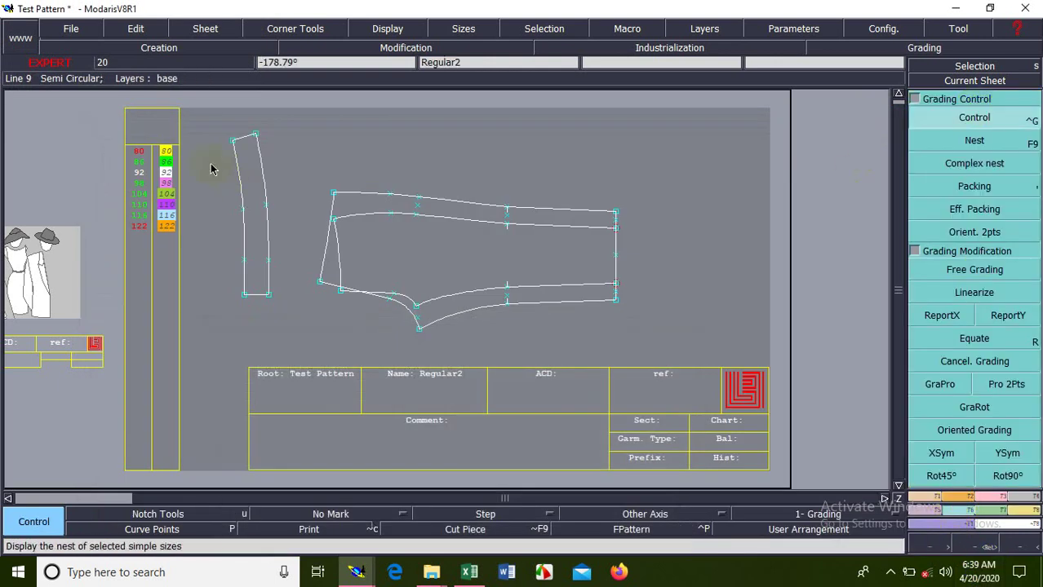
click(256, 137)
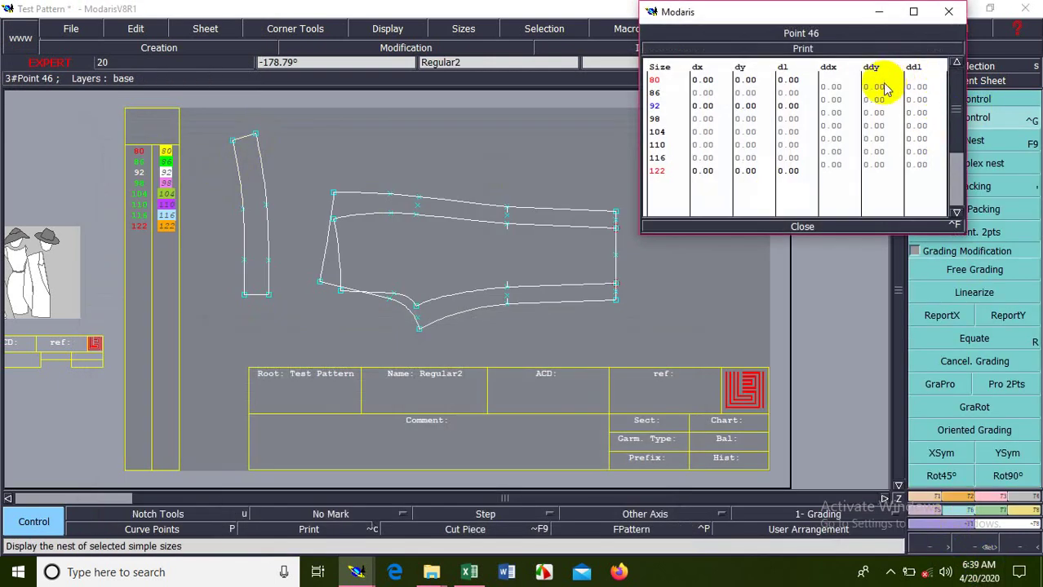
drag(873, 87, 876, 163)
text(2)
key(Return)
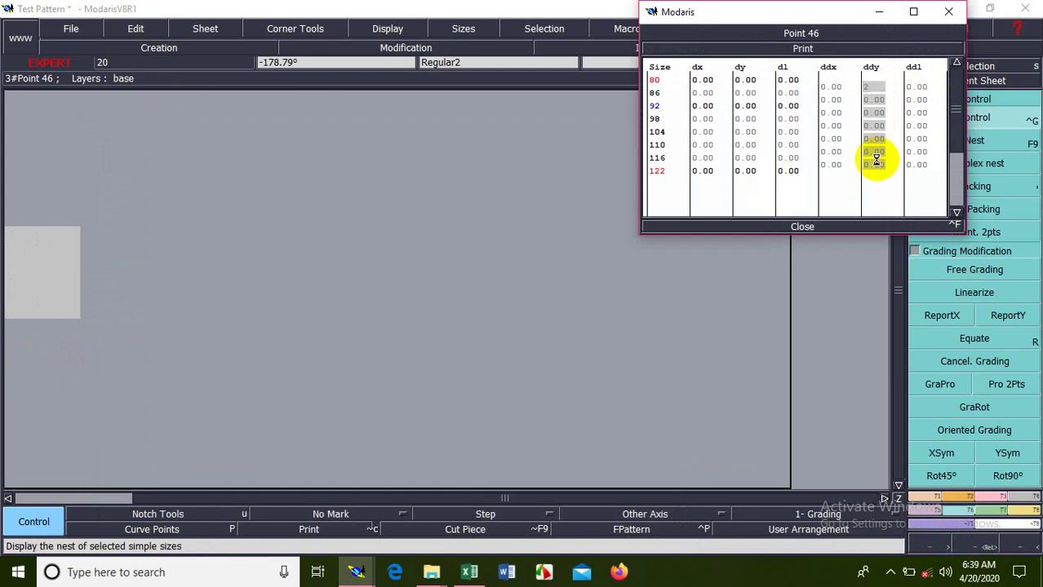
click(863, 226)
mouse_move(356, 573)
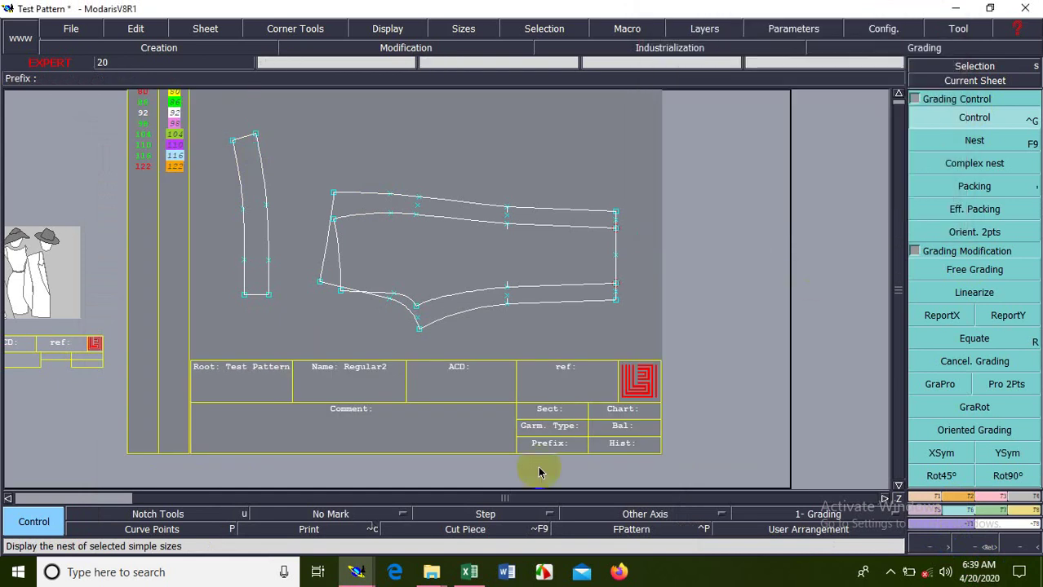
Check the measure lengths and toggle the graded nest to review point 46's grading.
click(402, 535)
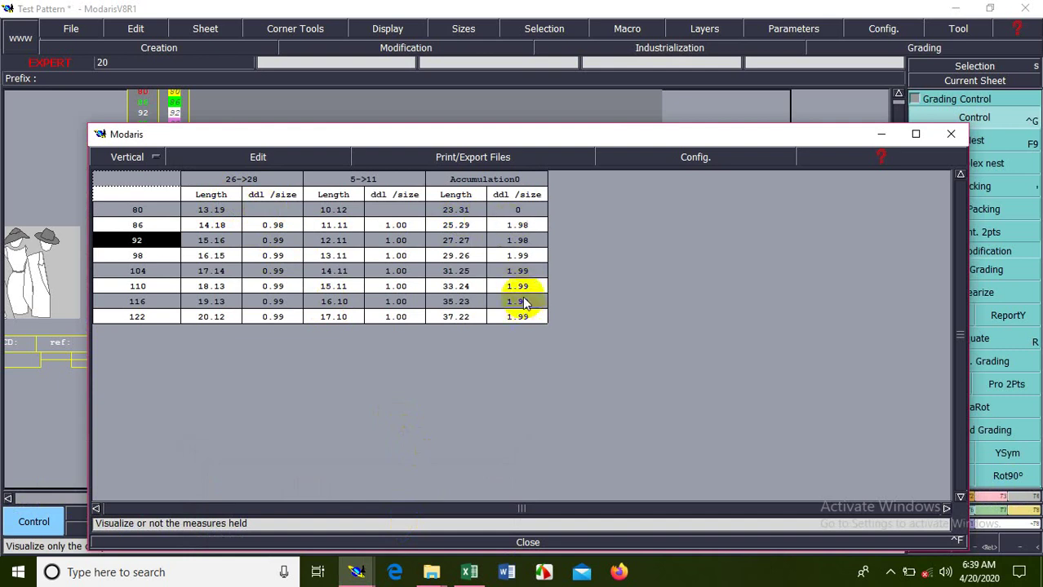
click(883, 134)
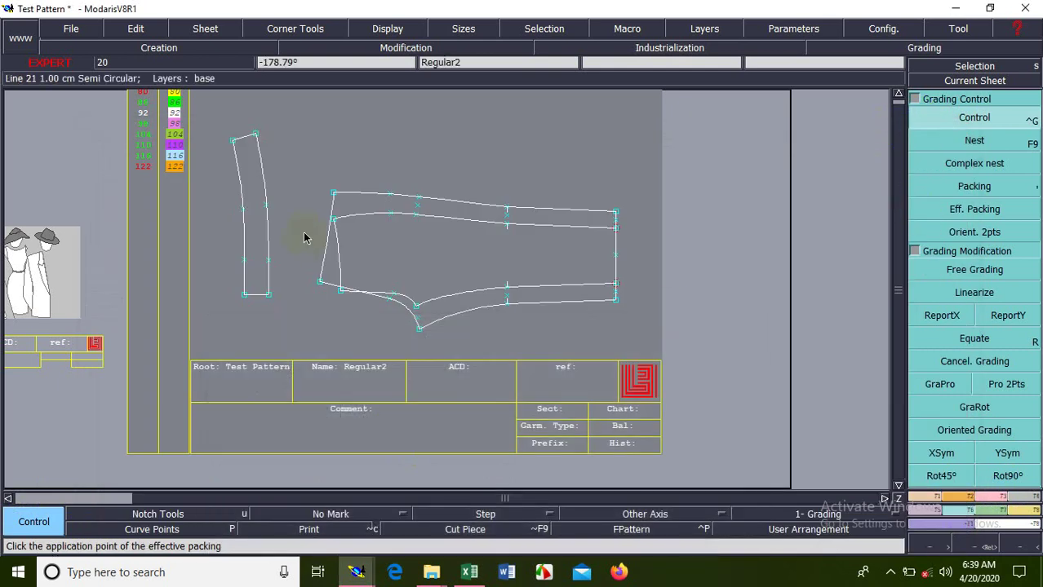
key(F9)
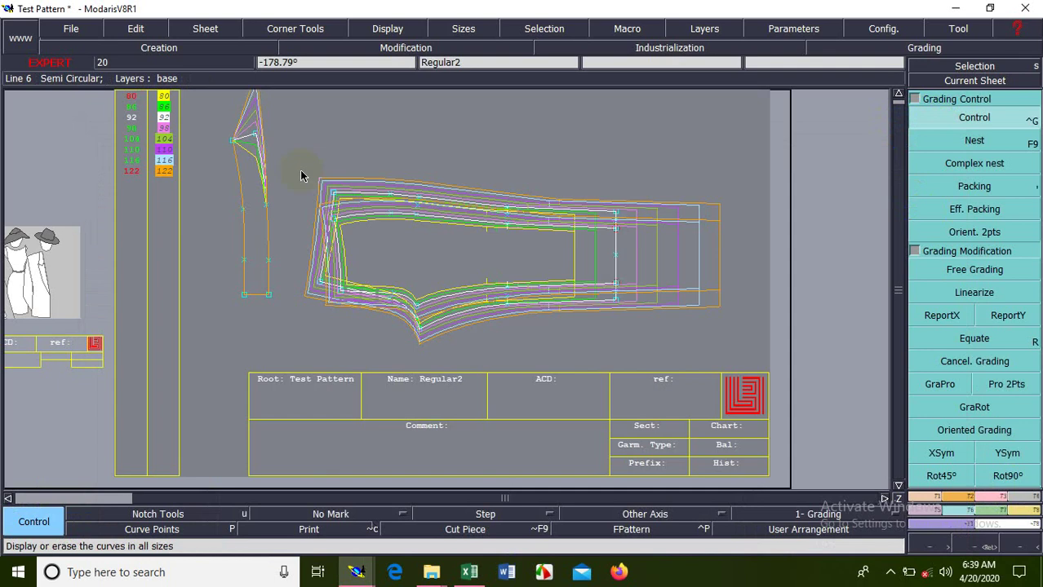
click(1030, 316)
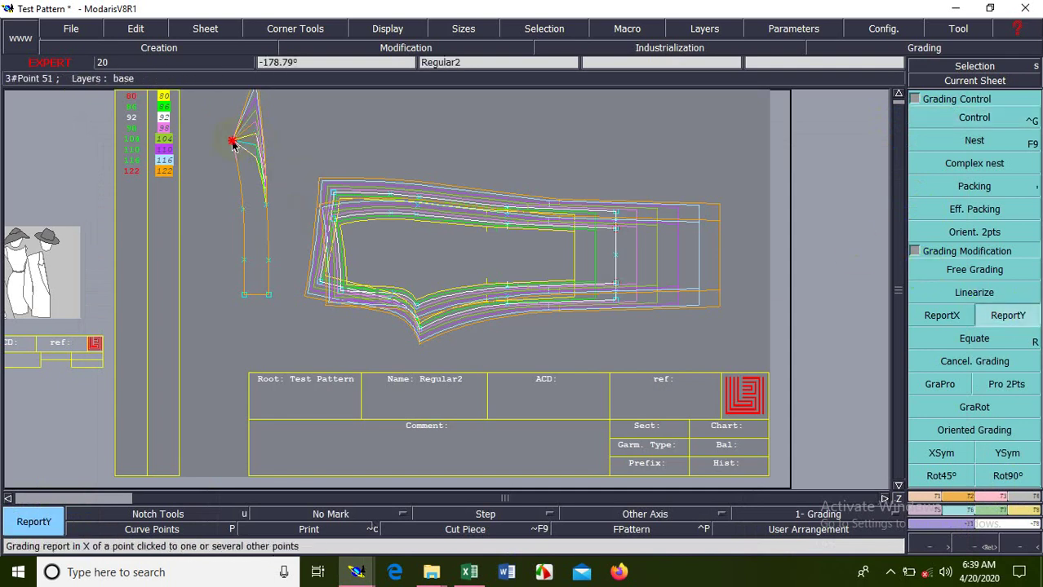
key(F9)
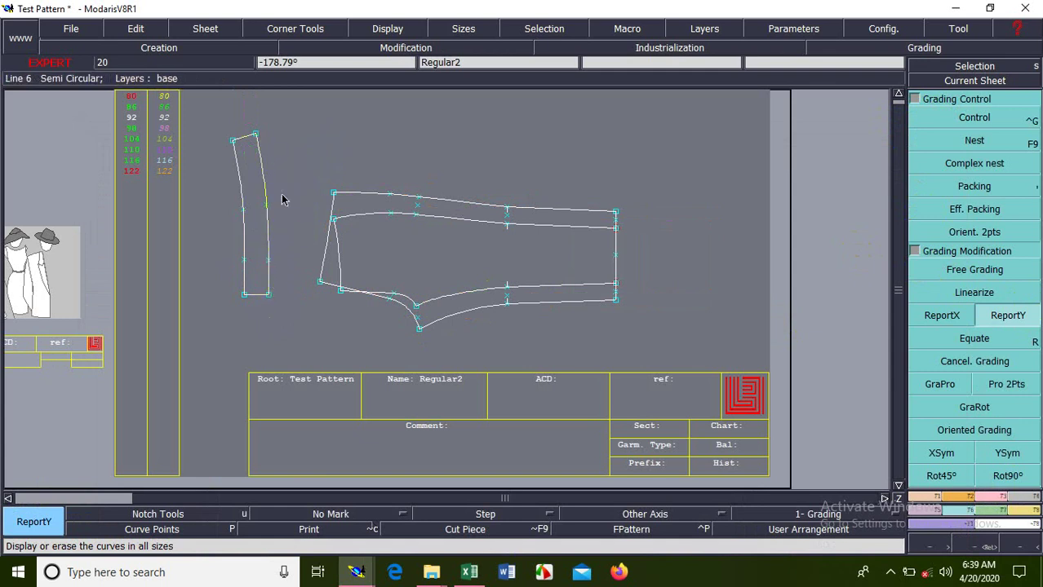
key(F9)
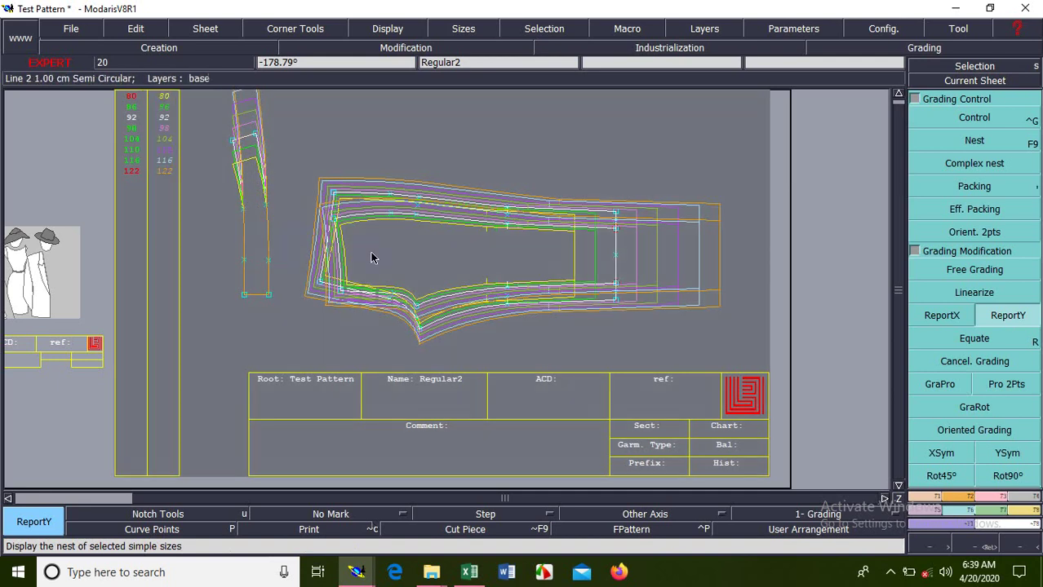
key(F9)
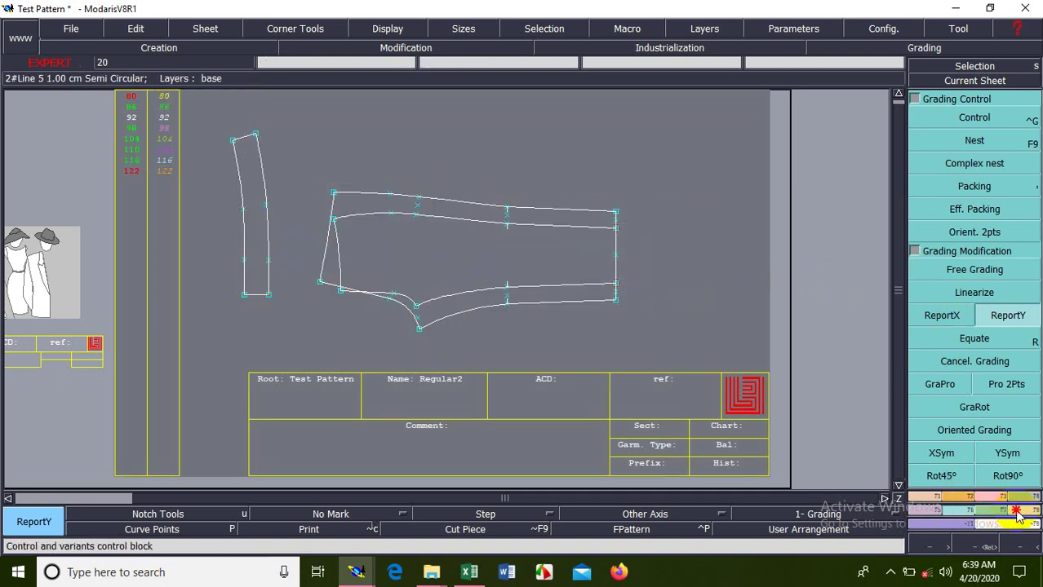
Reopen the measurement spreadsheet to confirm the accumulation grows about 1.99 per size, then minimise it.
click(1021, 510)
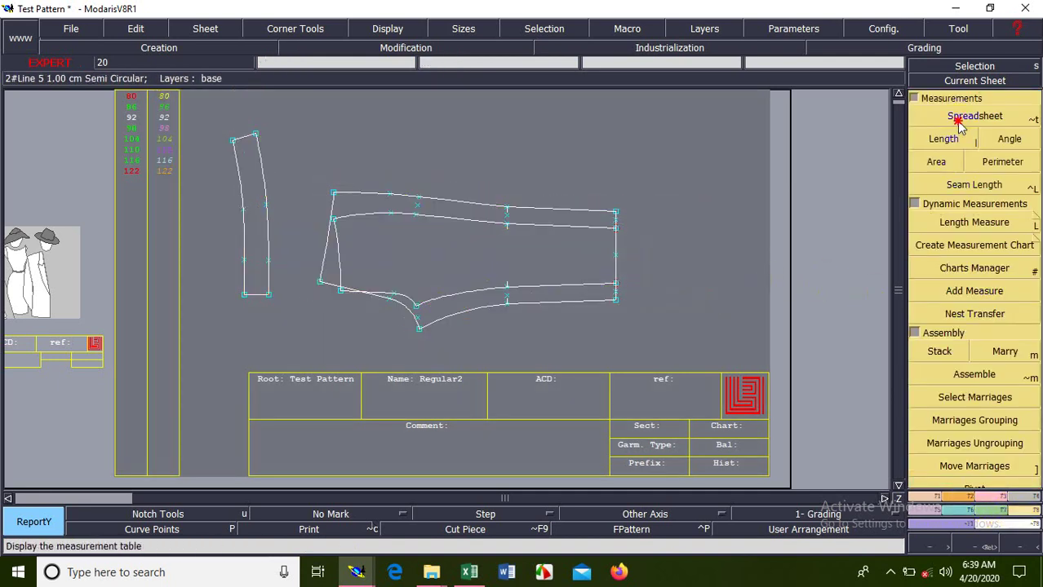
click(960, 124)
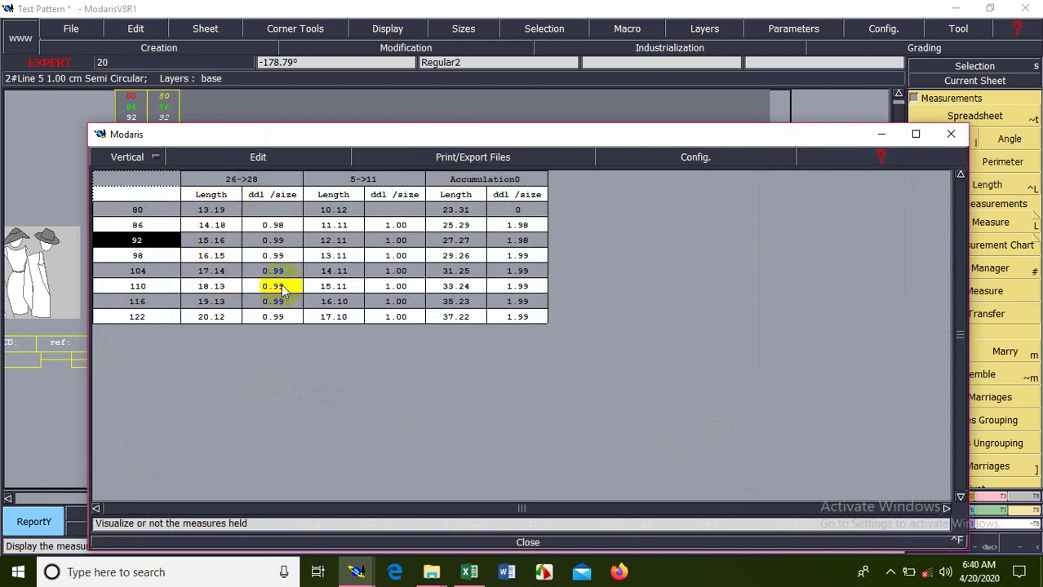
click(871, 136)
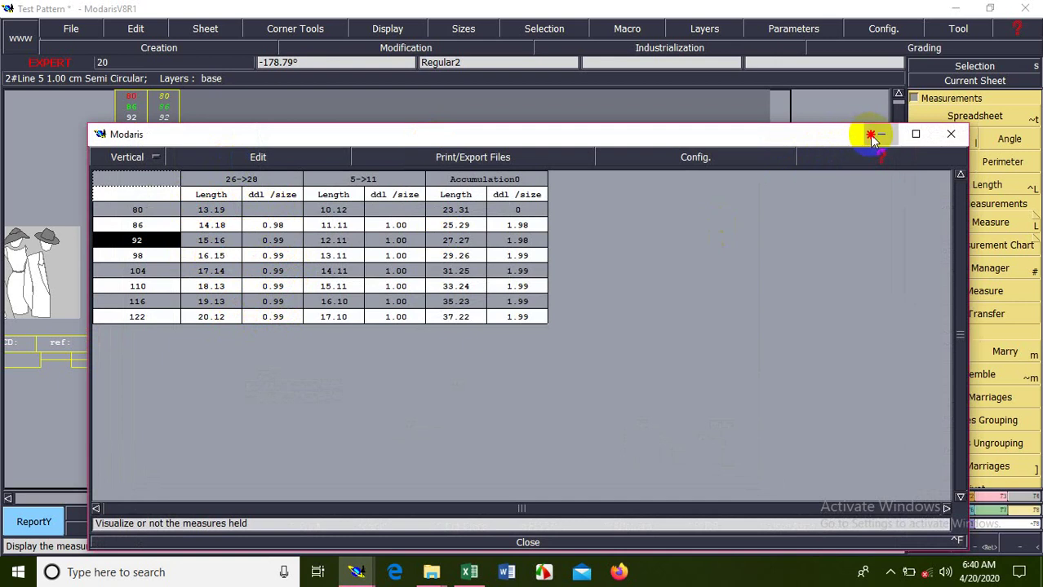
click(954, 510)
Grade point 49 with a vertical step (ddy) of 1 for sizes 80–122.
click(969, 122)
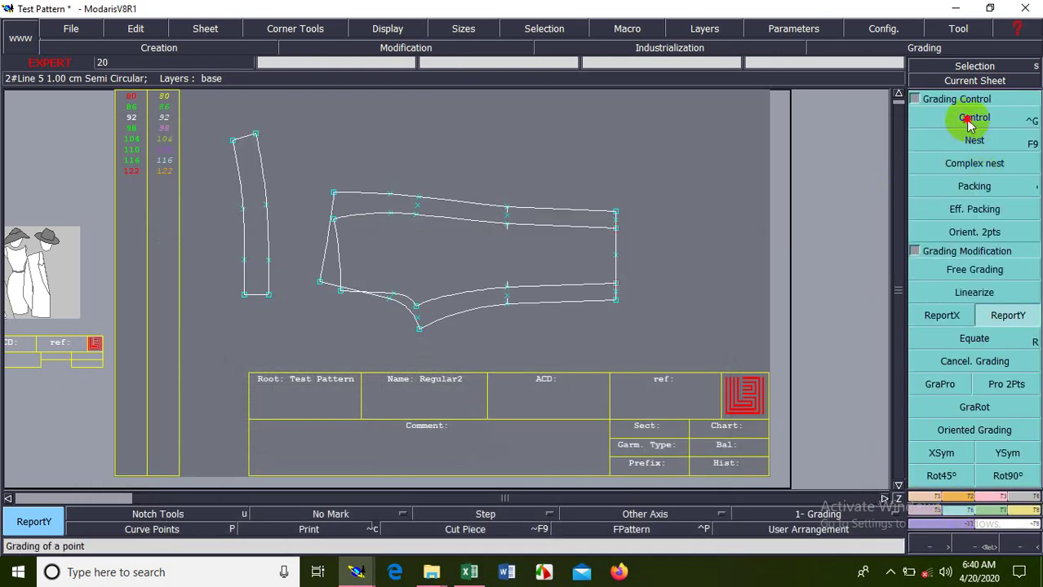
click(266, 206)
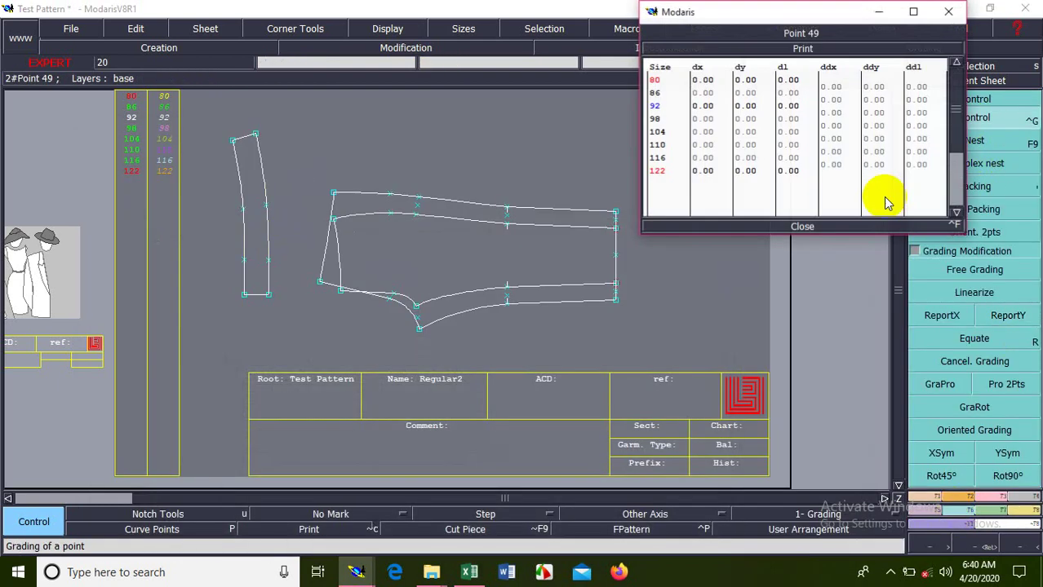
drag(875, 87, 885, 163)
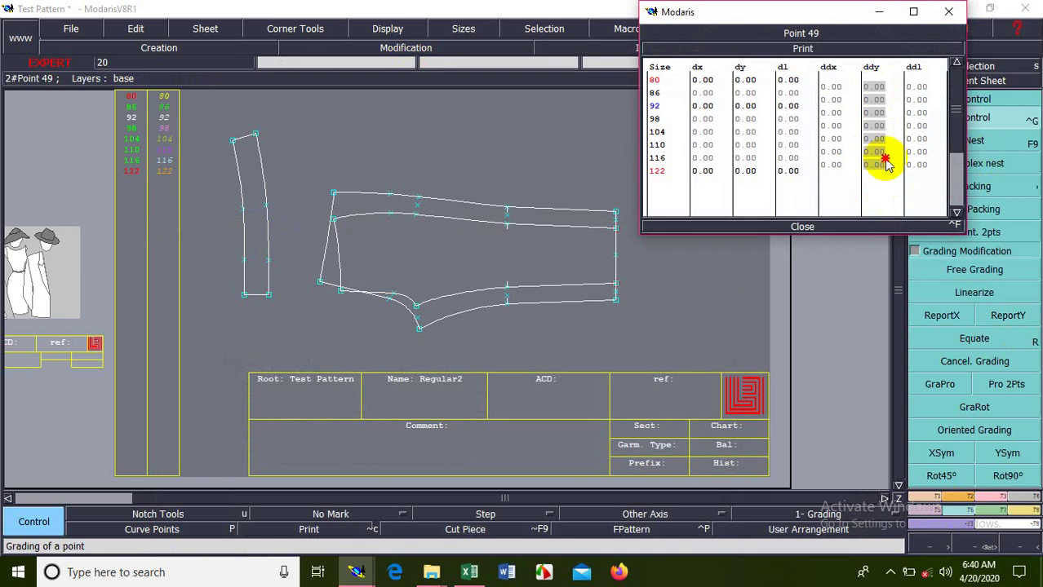
text(1)
key(Return)
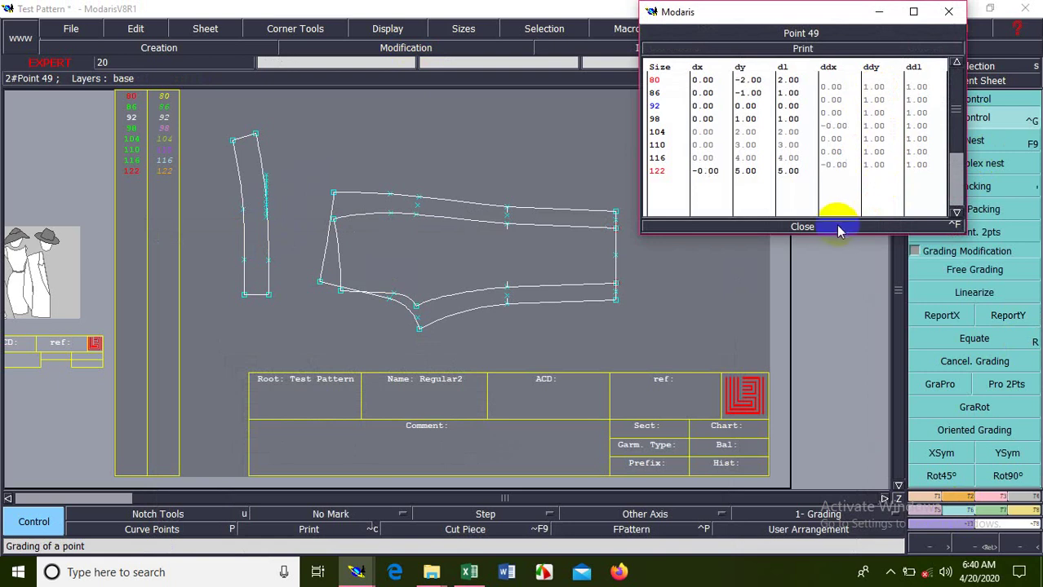
click(802, 227)
Select all sizes, apply ReportY, recentre and auto-arrange the desk, then hide the nest.
key(ctrl+a)
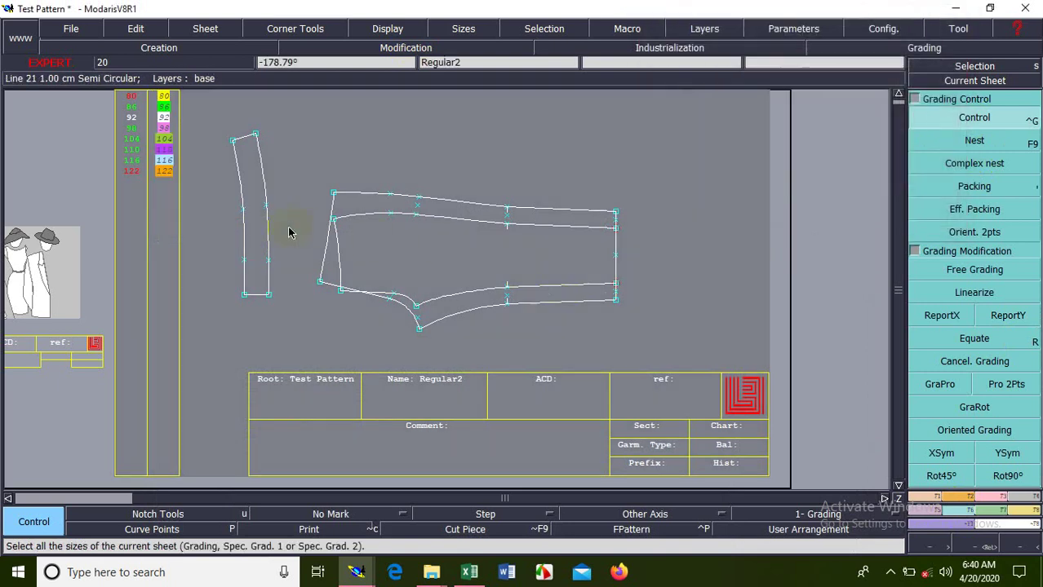
click(1005, 316)
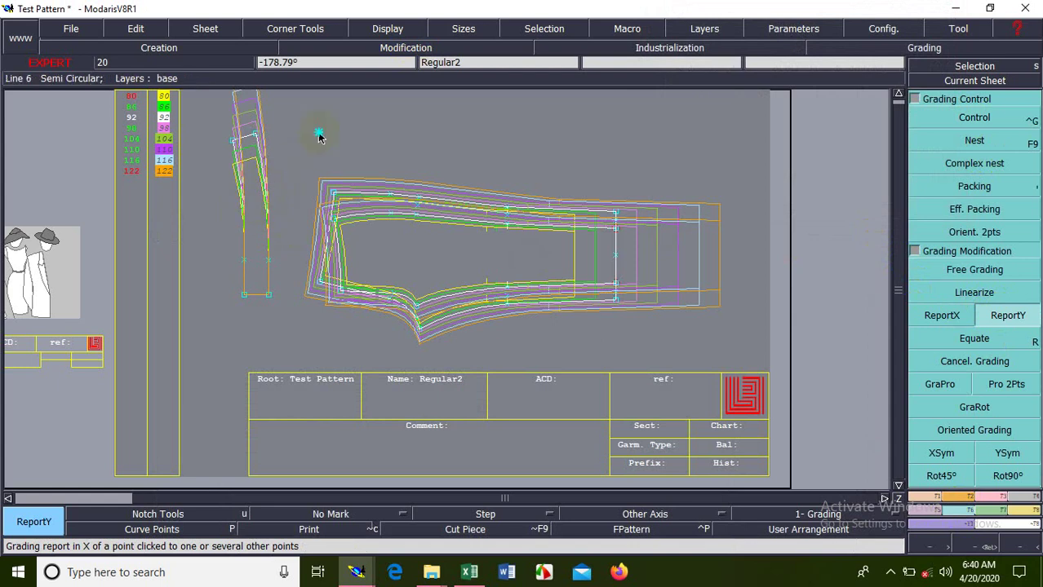
click(384, 133)
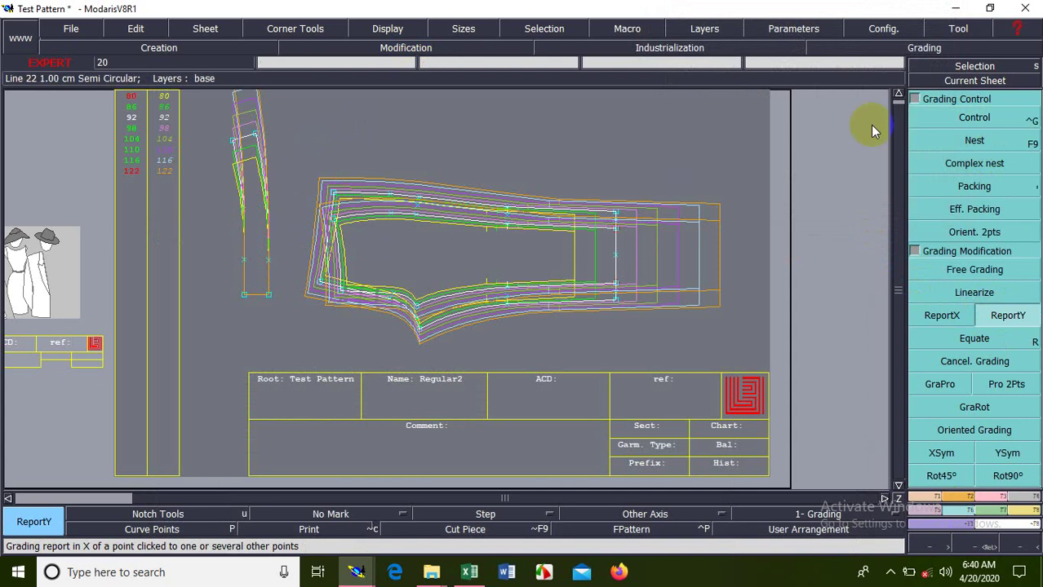
click(967, 117)
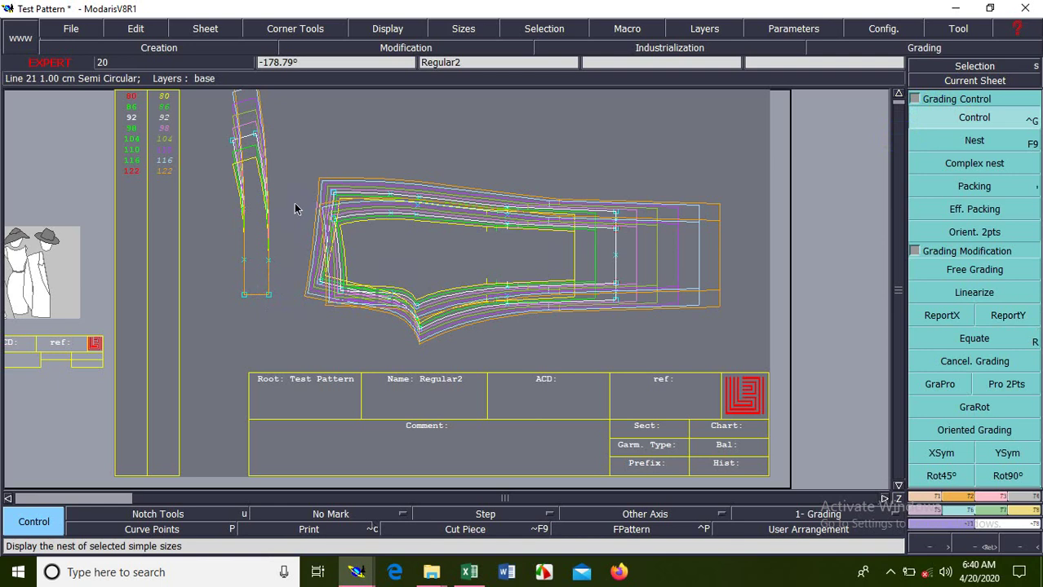
key(Home)
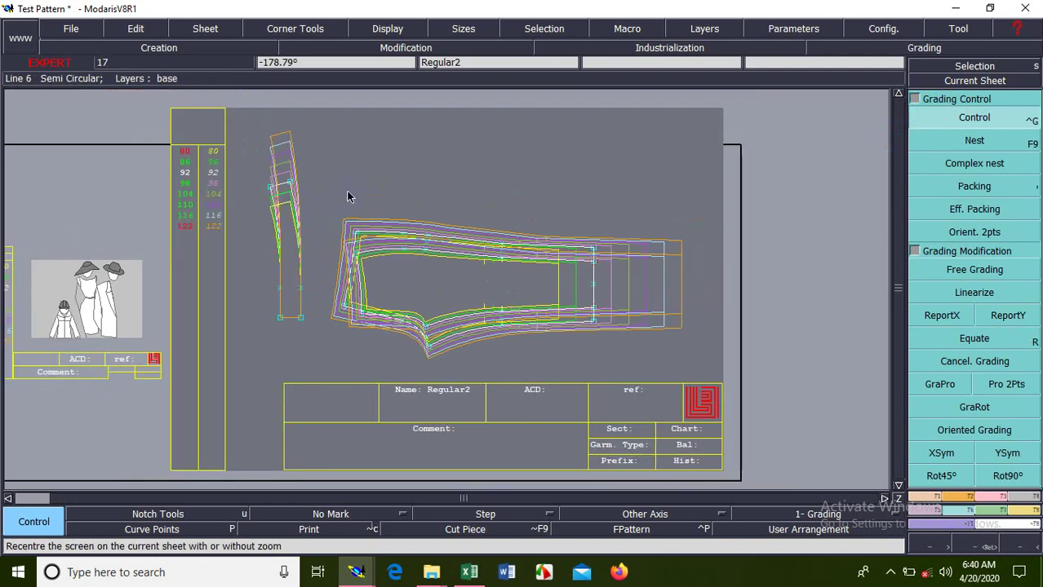
key(End)
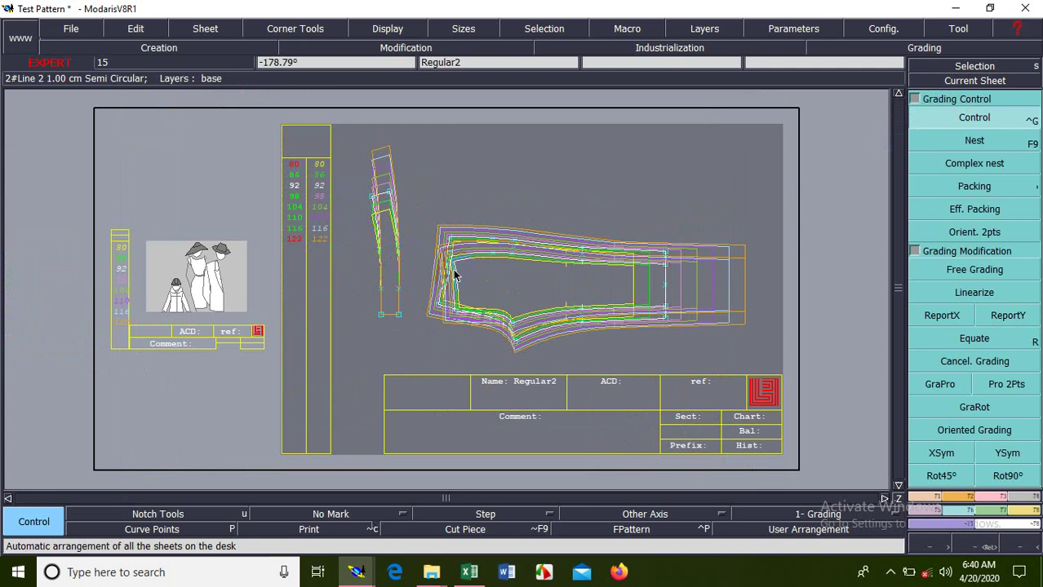
key(space)
Zoom in with a box around the two base-size Regular2 trouser pieces.
key(z)
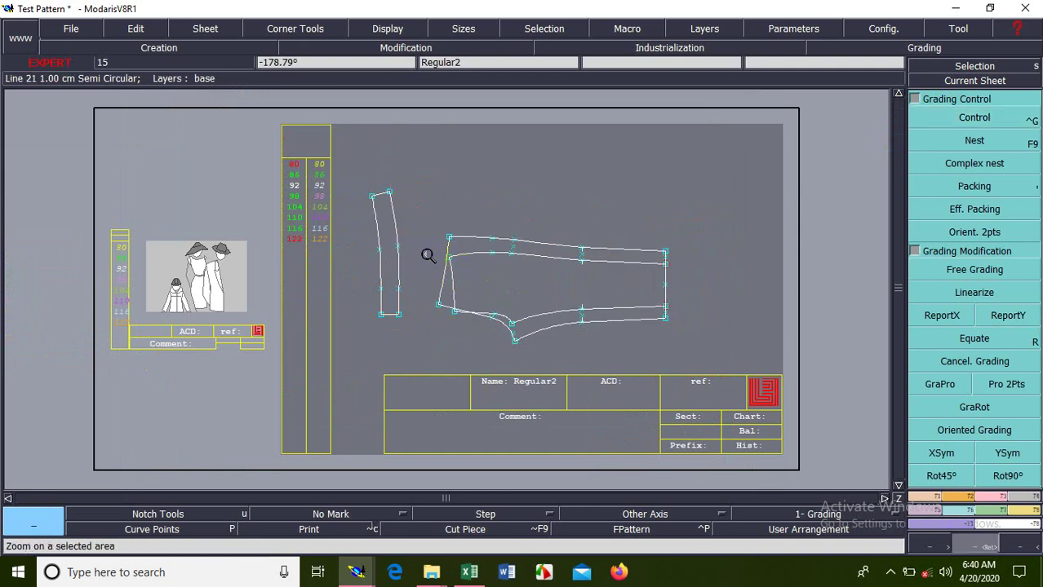
drag(332, 170, 651, 337)
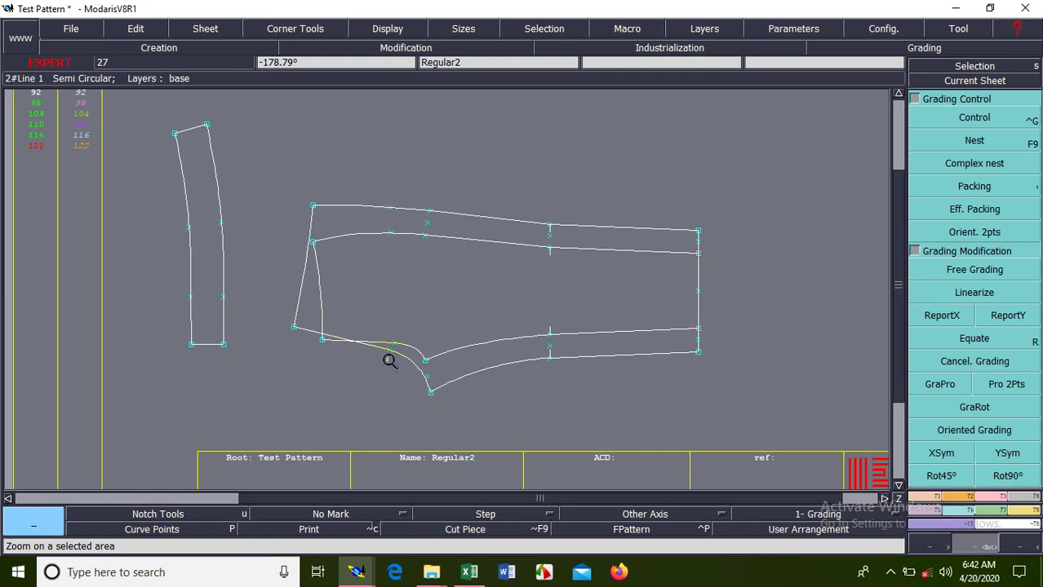
click(888, 573)
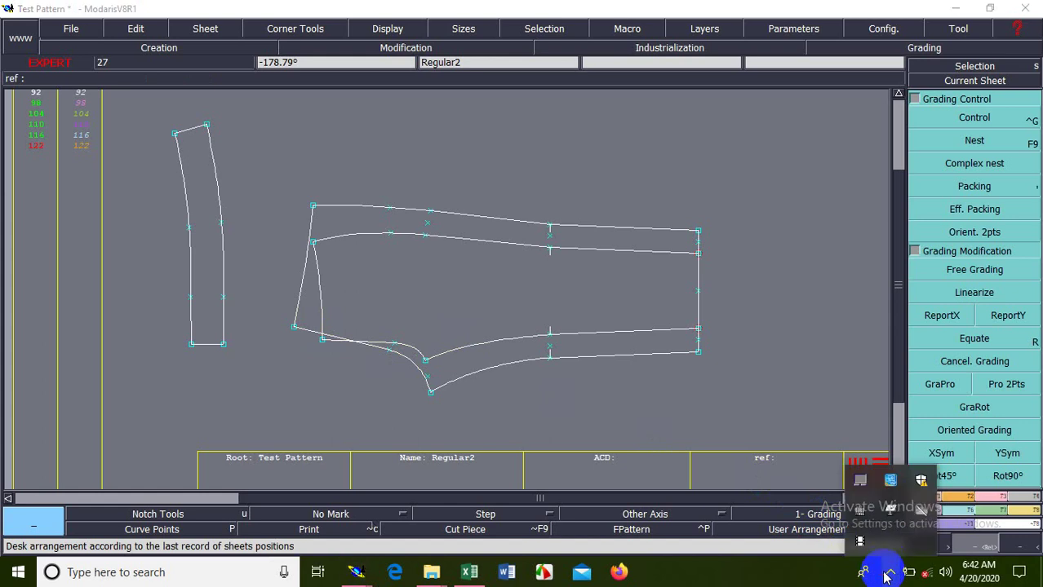